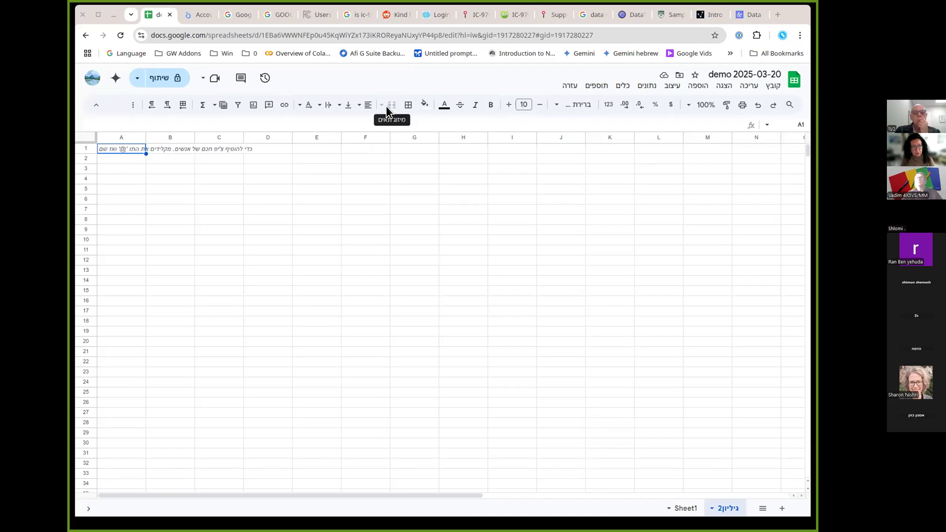
click(793, 12)
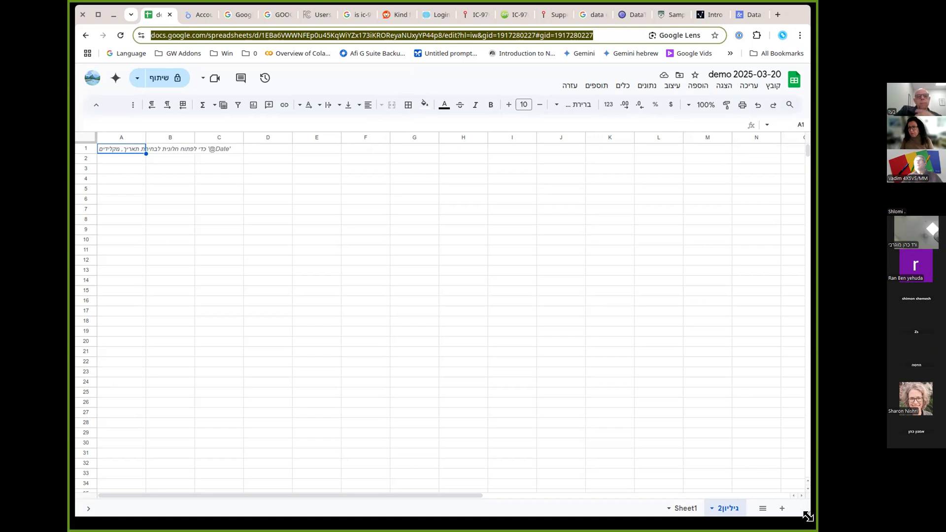
drag(808, 517, 759, 472)
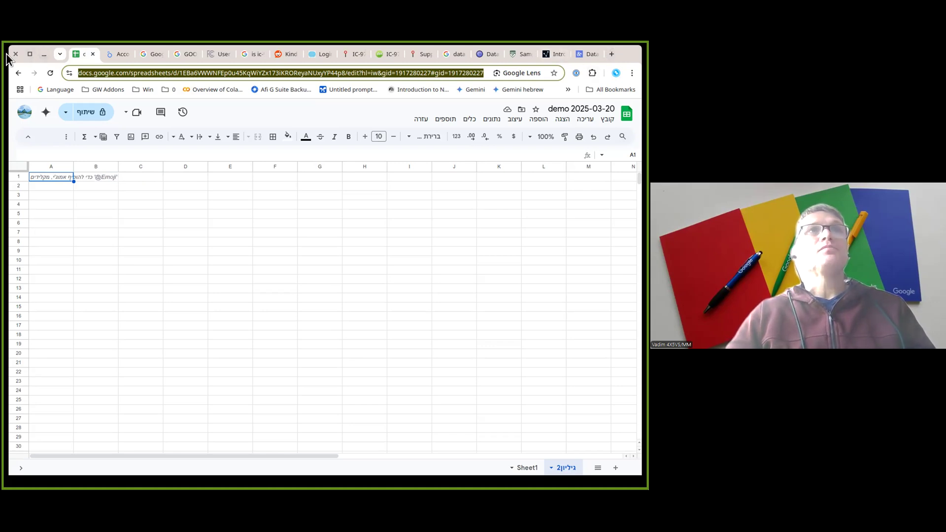
key(alt+Tab)
key(alt+Tab)
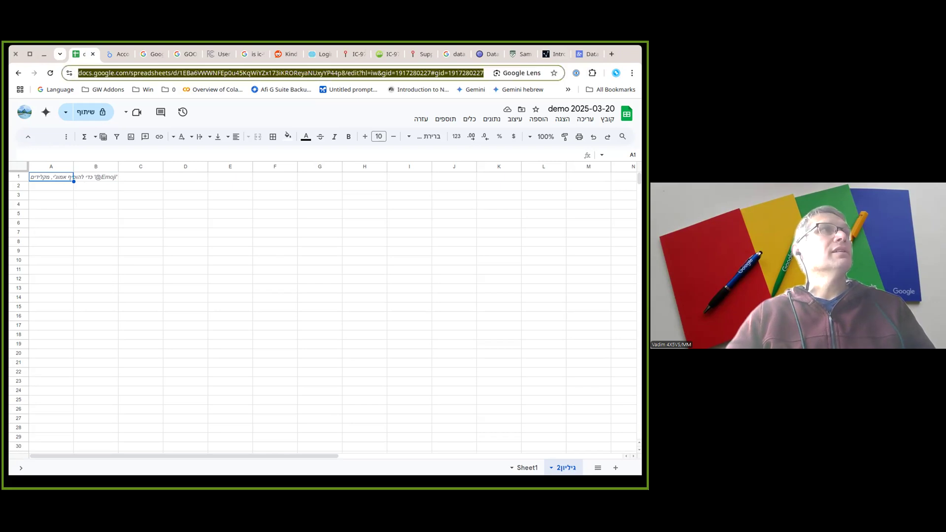
key(alt+Tab)
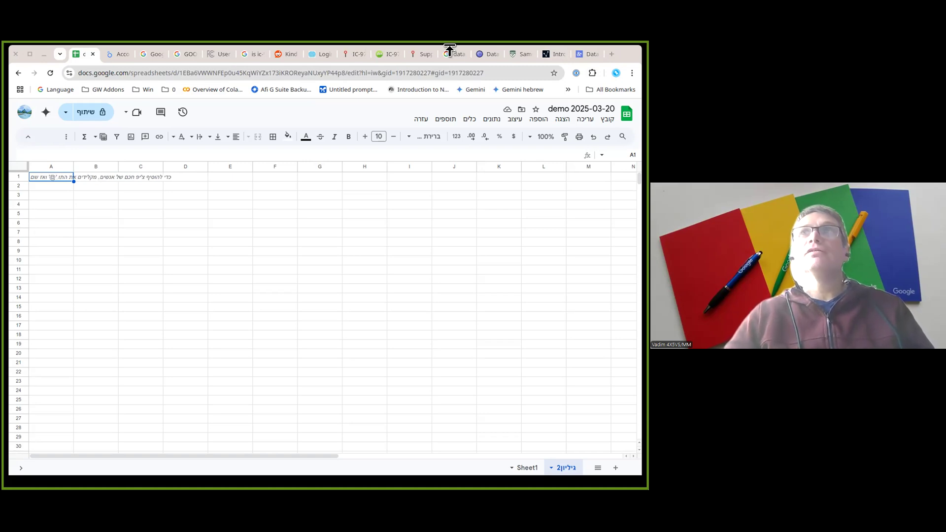
key(alt+Tab)
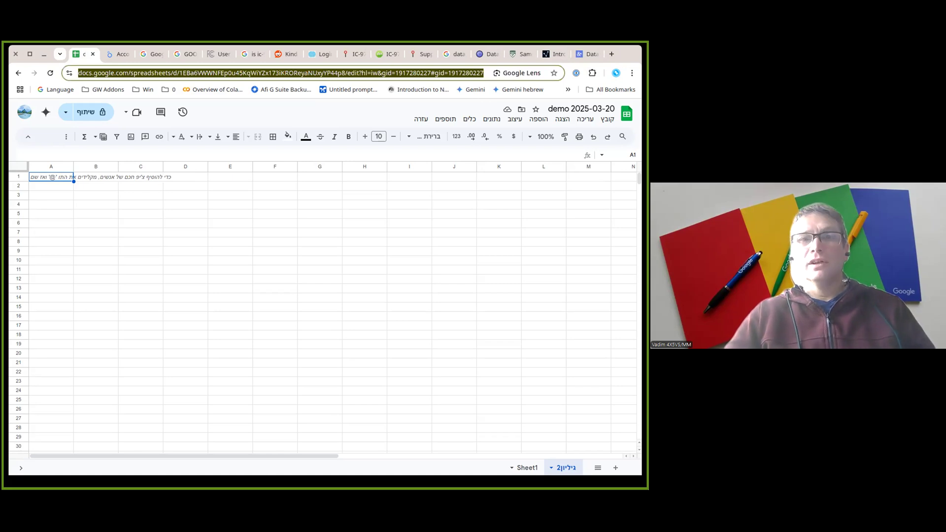
key(alt+Tab)
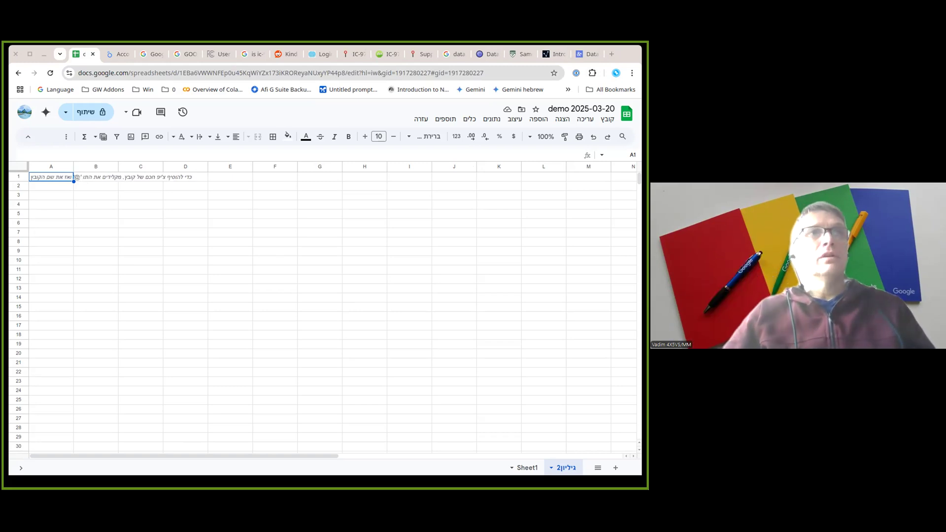
key(alt+Tab)
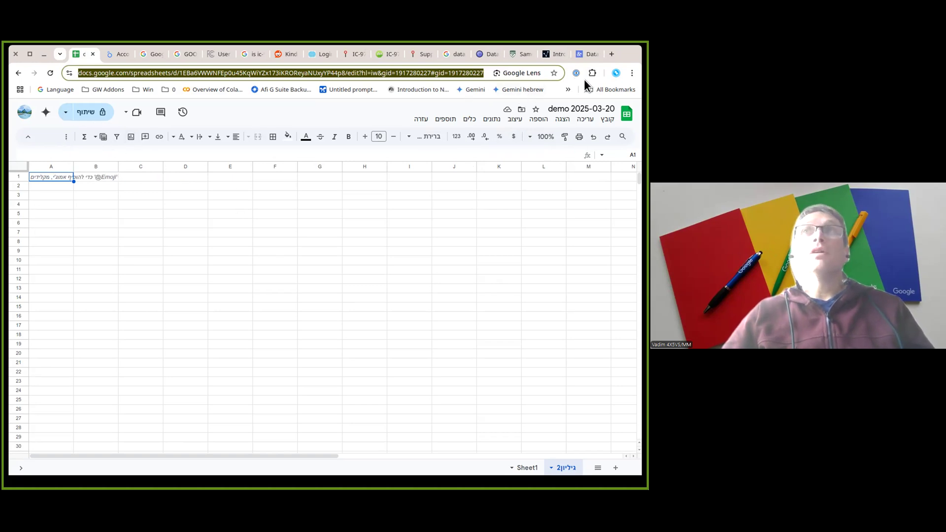
Step: Create a blank spreadsheet in a new browser tab using the address sheet.new
click(610, 55)
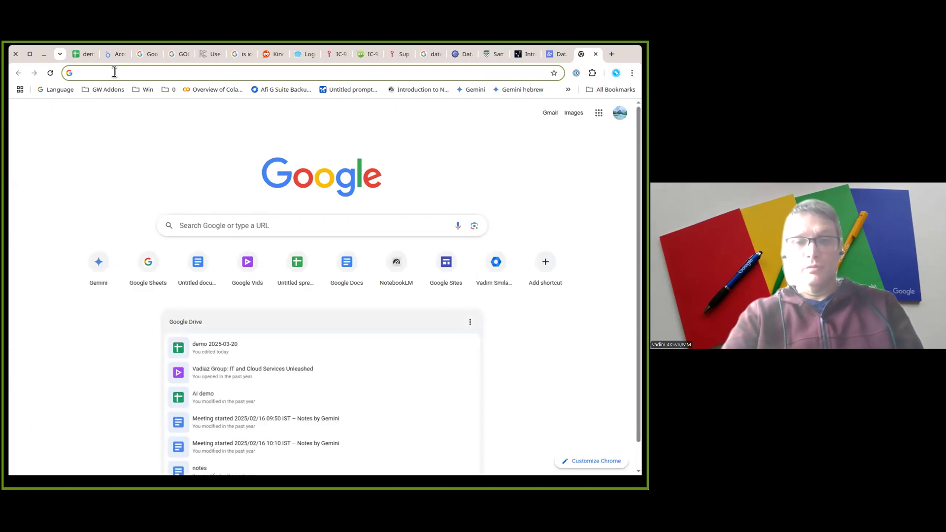
text(sheet.)
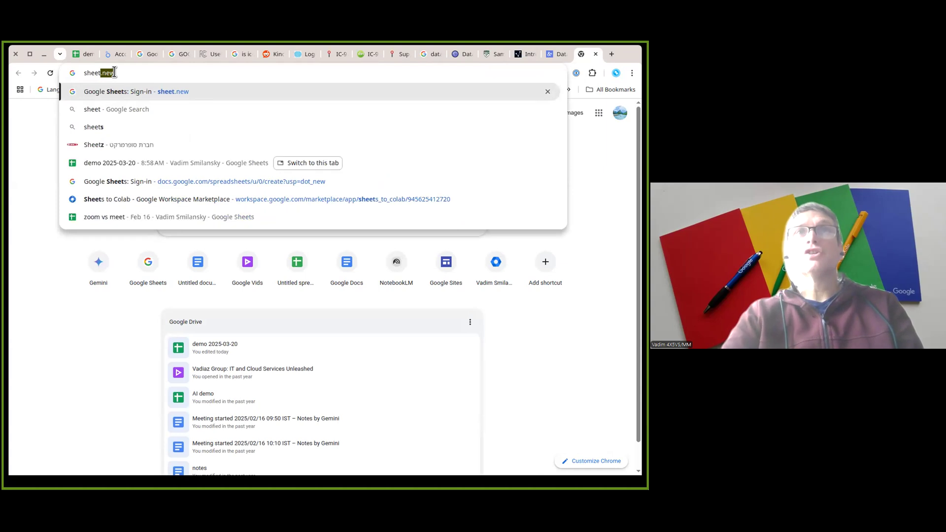
text(new)
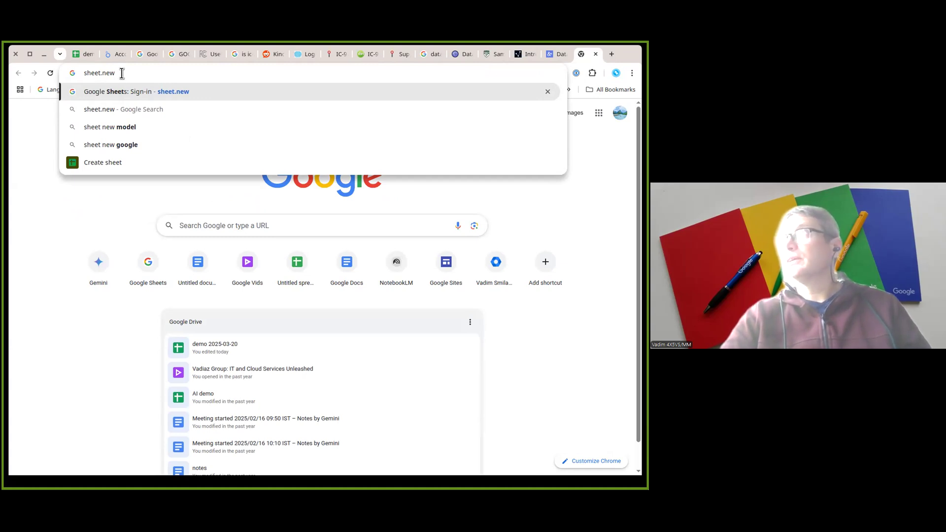
key(Return)
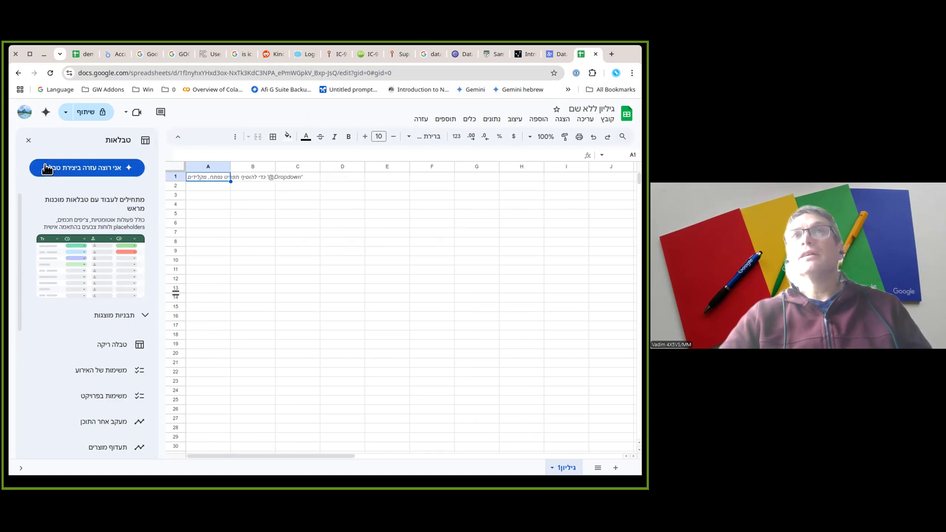
Step: Browse the menus of the new spreadsheet and open the Google Account language page from its display language setting
mouse_move(74, 364)
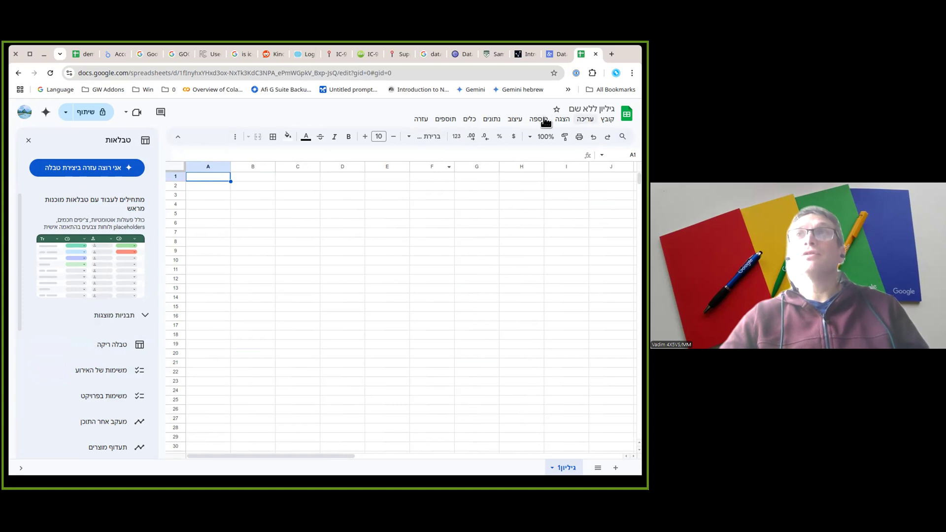
click(604, 121)
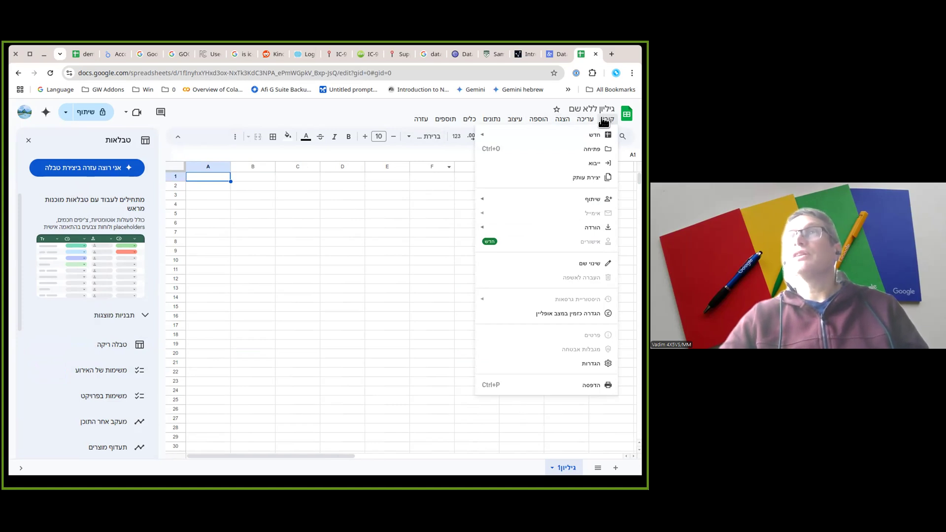
mouse_move(417, 122)
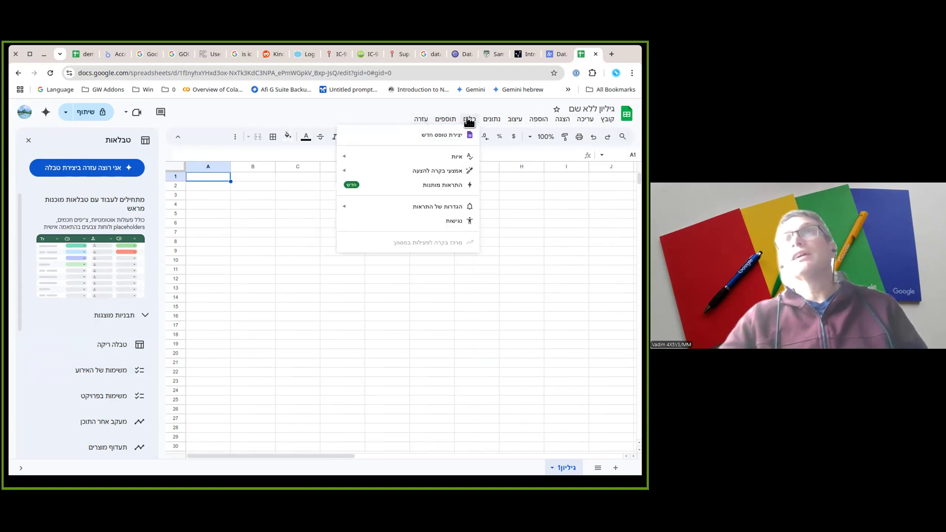
mouse_move(589, 124)
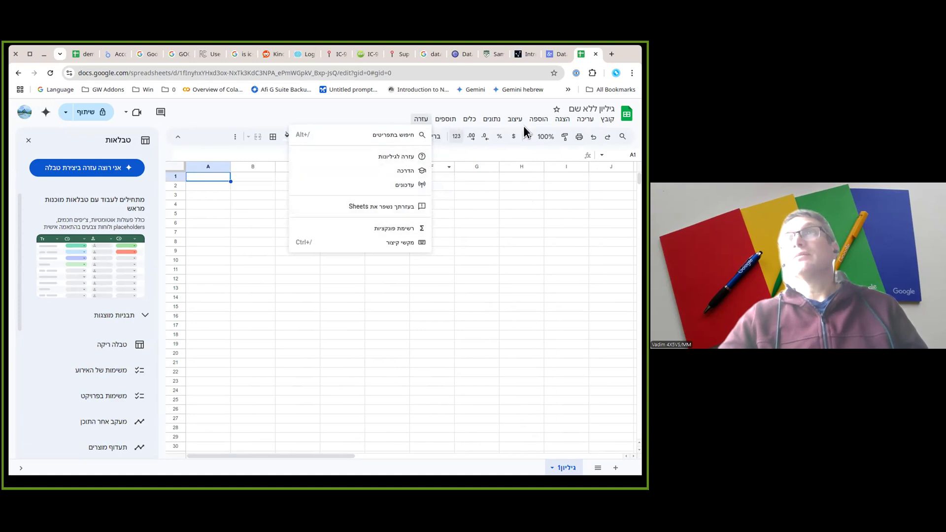
mouse_move(602, 120)
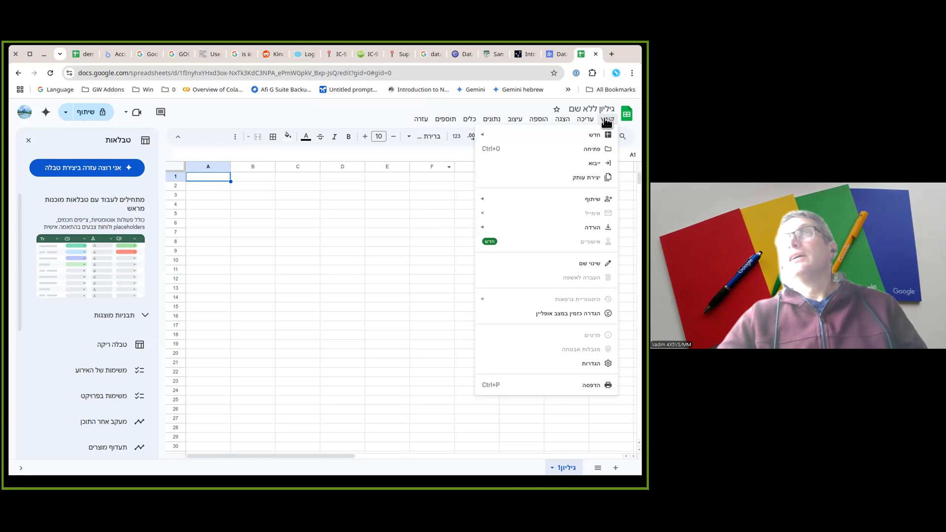
click(593, 364)
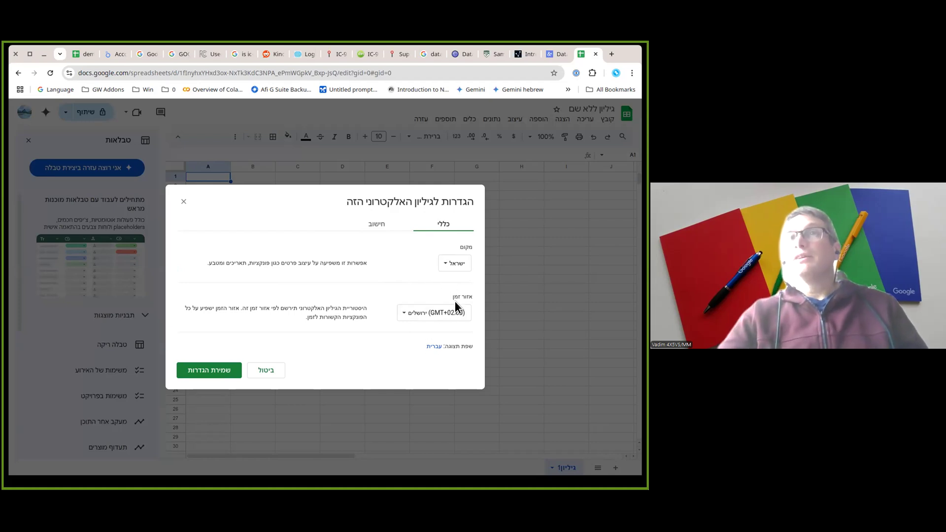
click(434, 346)
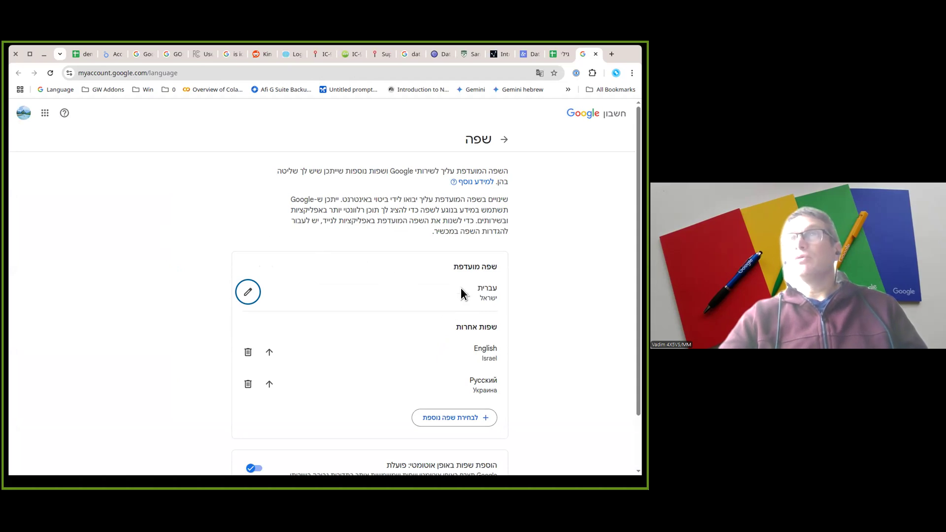
Step: Make English (Israel) the preferred Google Account language and reload the new spreadsheet with its settings dialog closed
click(269, 353)
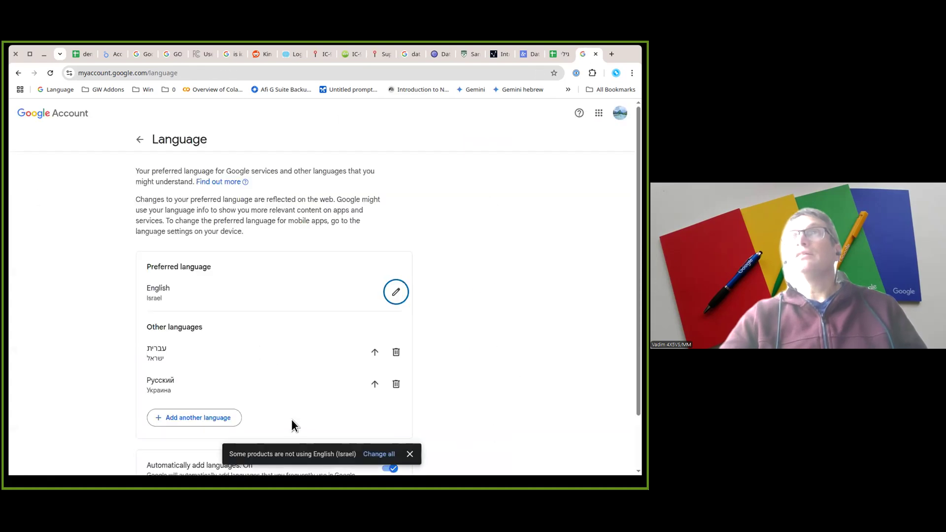
click(550, 55)
click(267, 370)
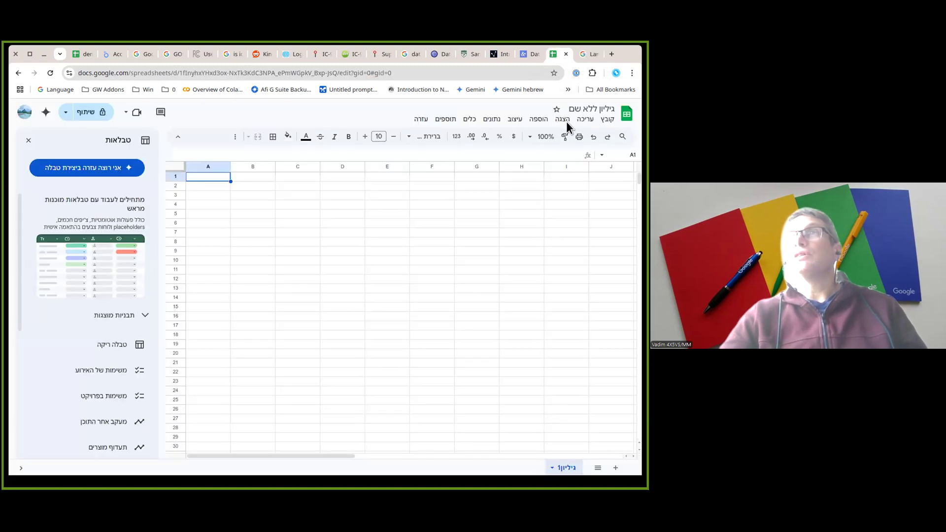
key(F5)
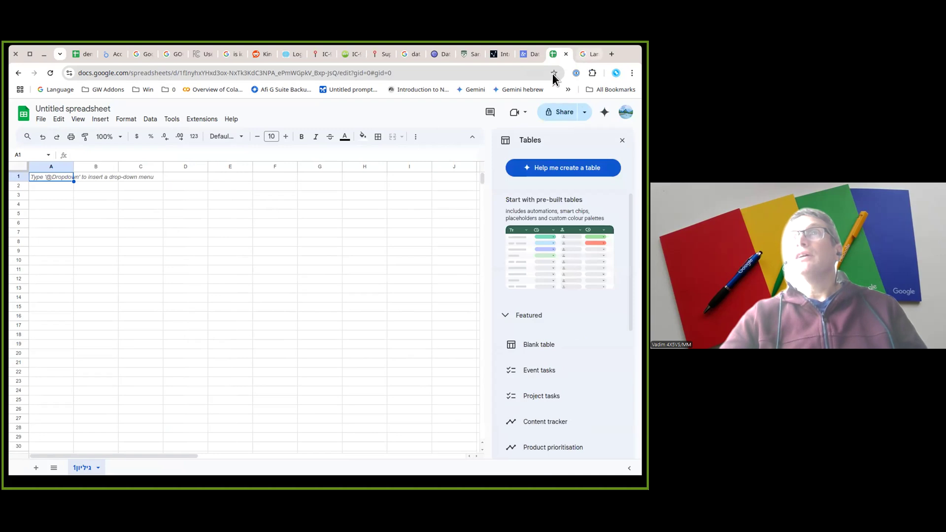
Step: Check the display language in the spreadsheet's settings and leave them without saving
click(587, 54)
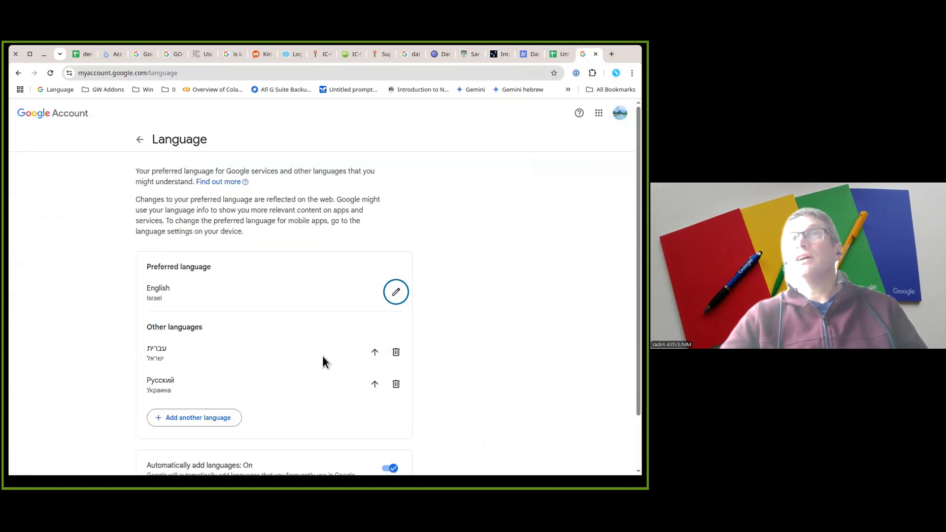
key(ctrl+shift+Tab)
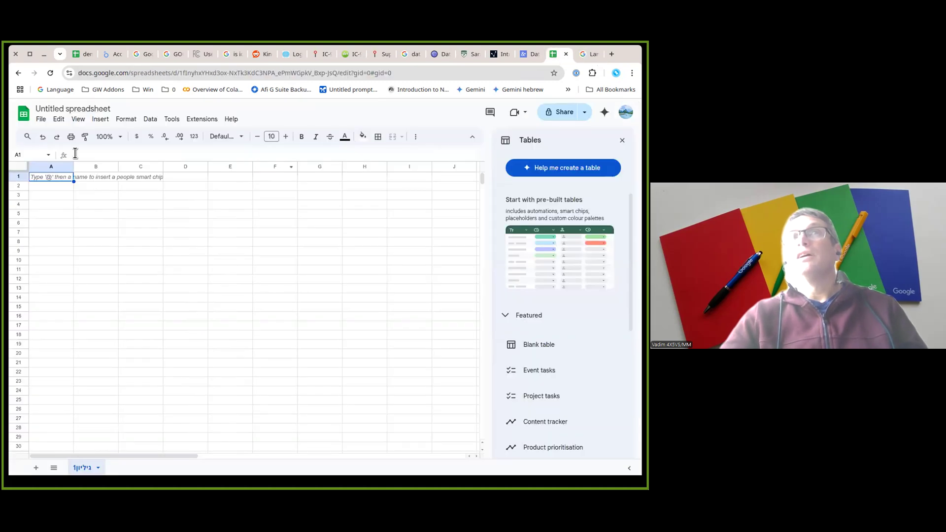
click(41, 119)
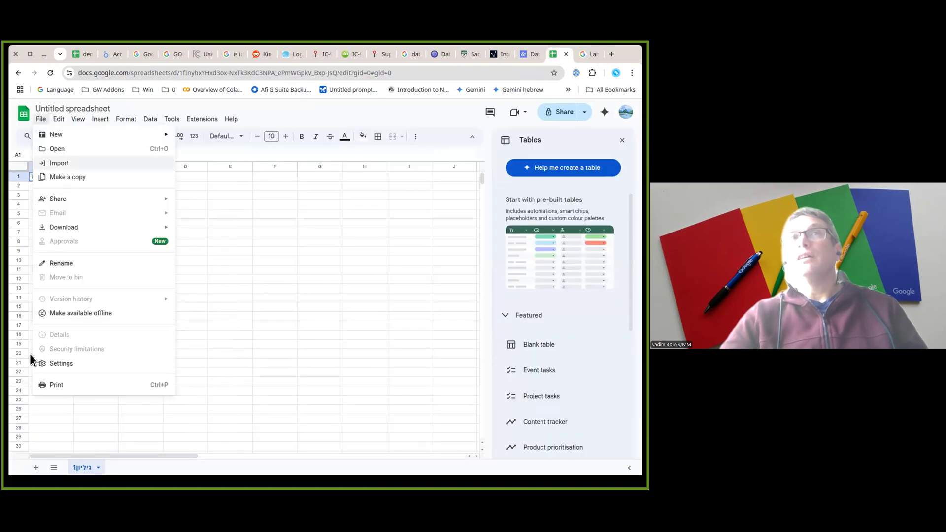
click(55, 364)
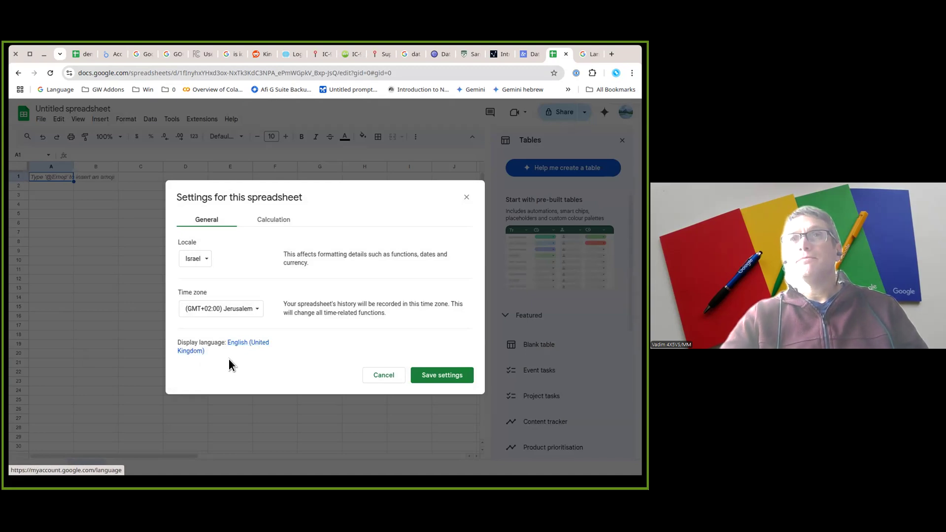
click(375, 379)
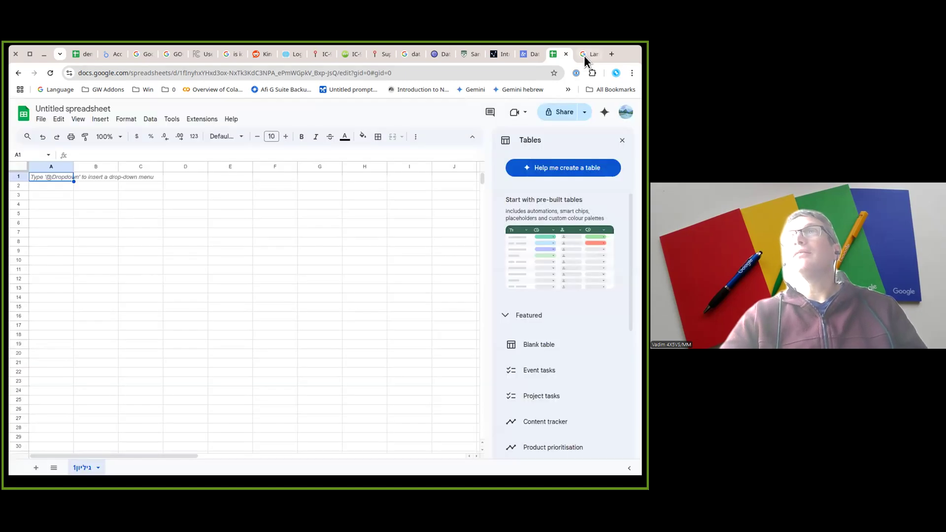
Step: Make Hebrew (Israel) the preferred Google Account language again and reload the spreadsheet
click(587, 55)
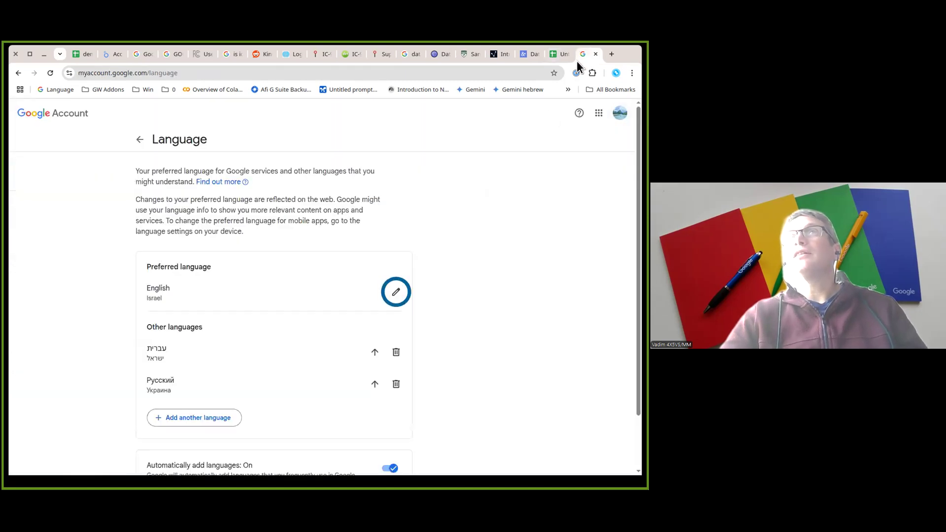
click(375, 353)
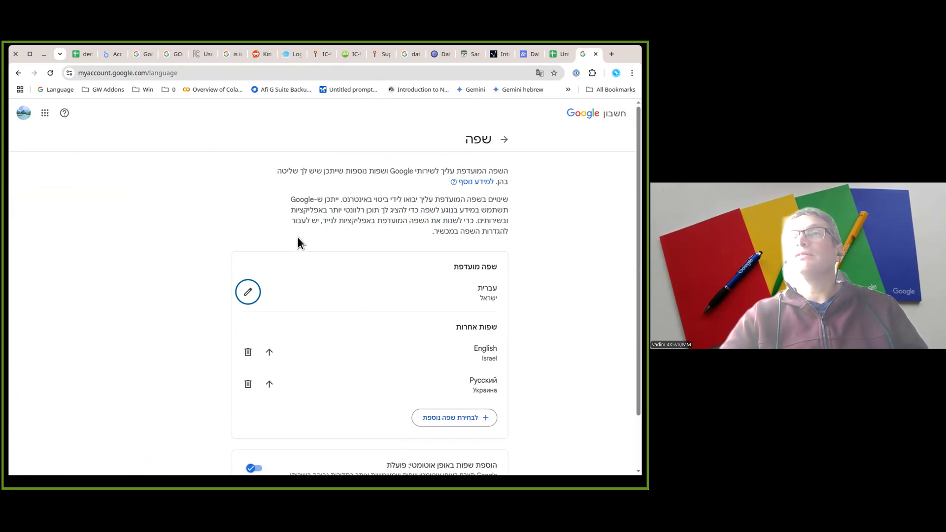
click(551, 53)
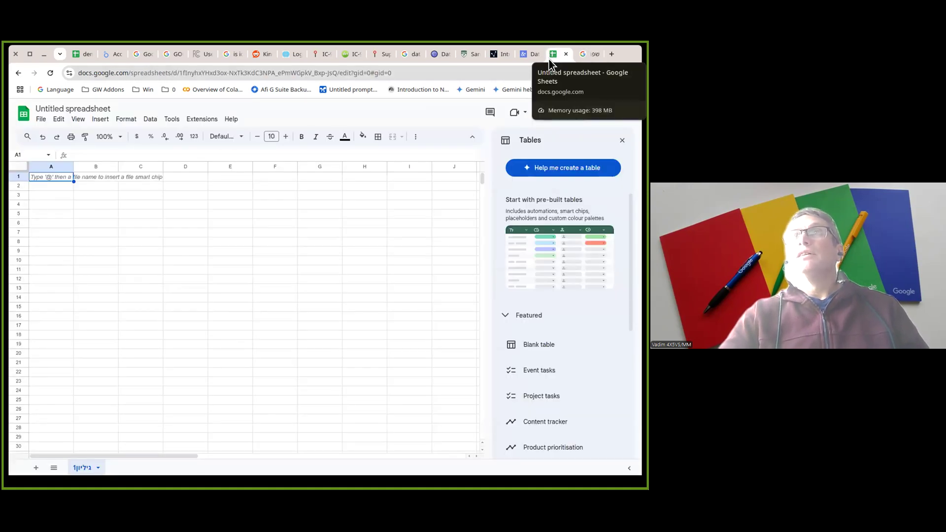
key(F5)
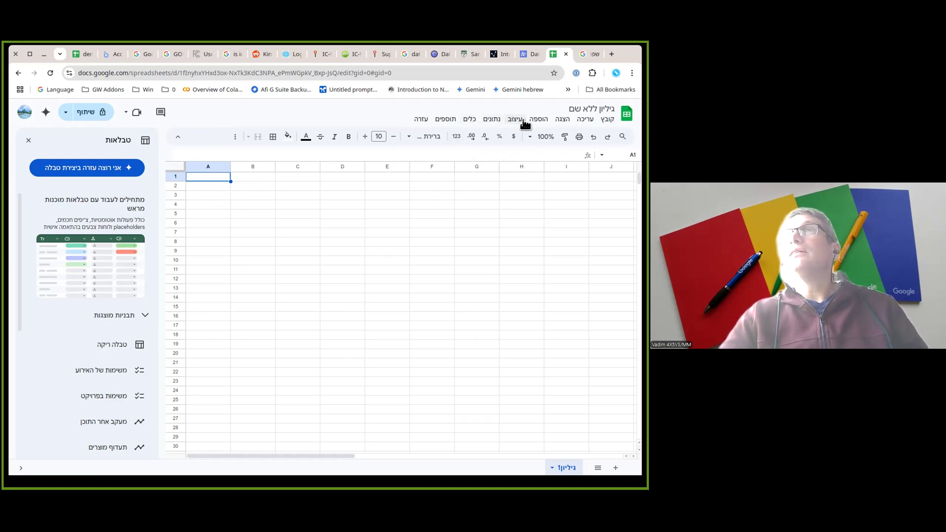
Step: Set the first sheet's direction to right-to-left and add a second sheet to the spreadsheet
click(560, 122)
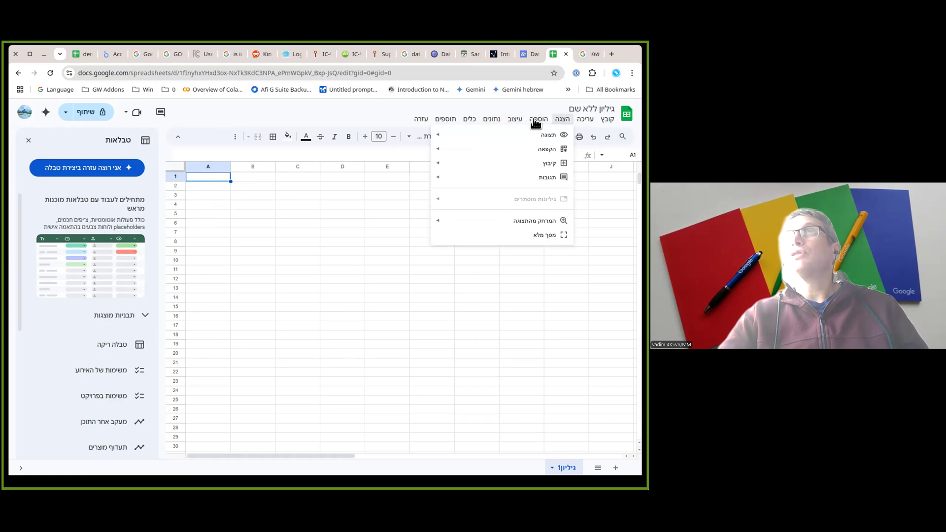
mouse_move(517, 120)
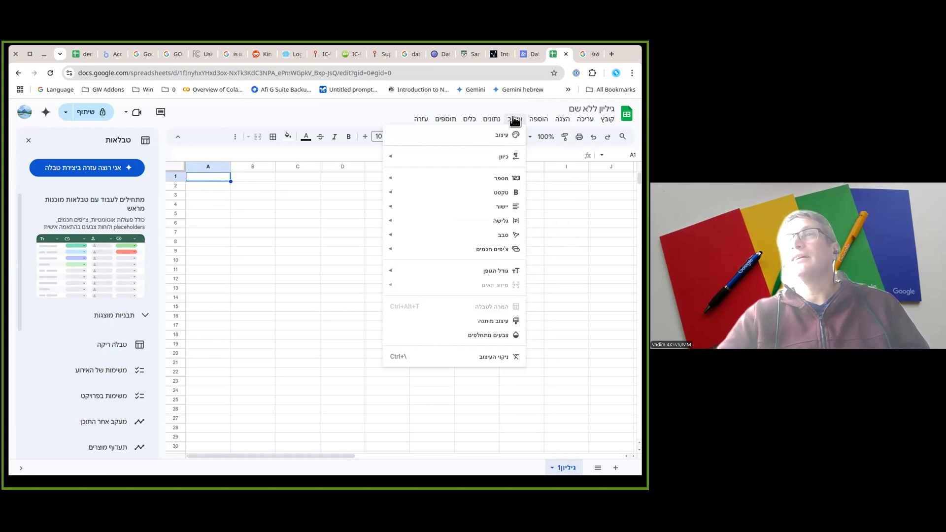
mouse_move(501, 158)
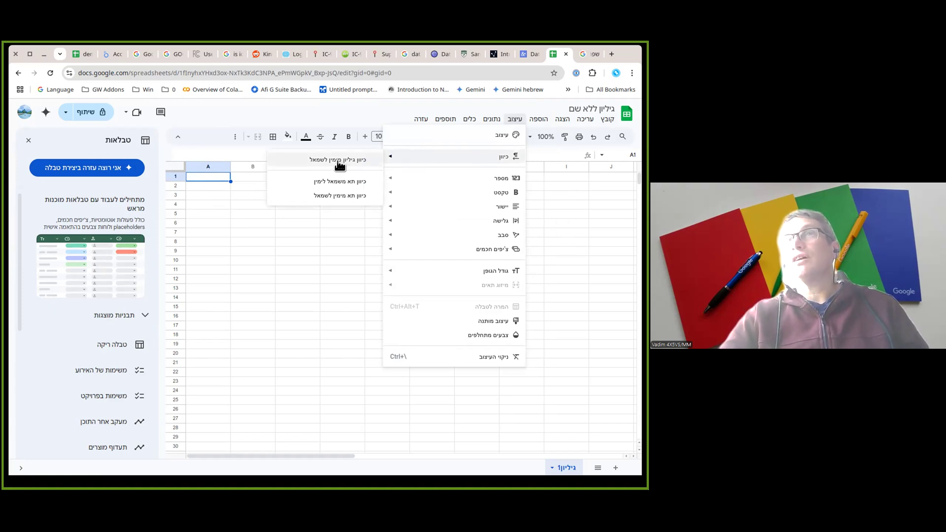
click(318, 161)
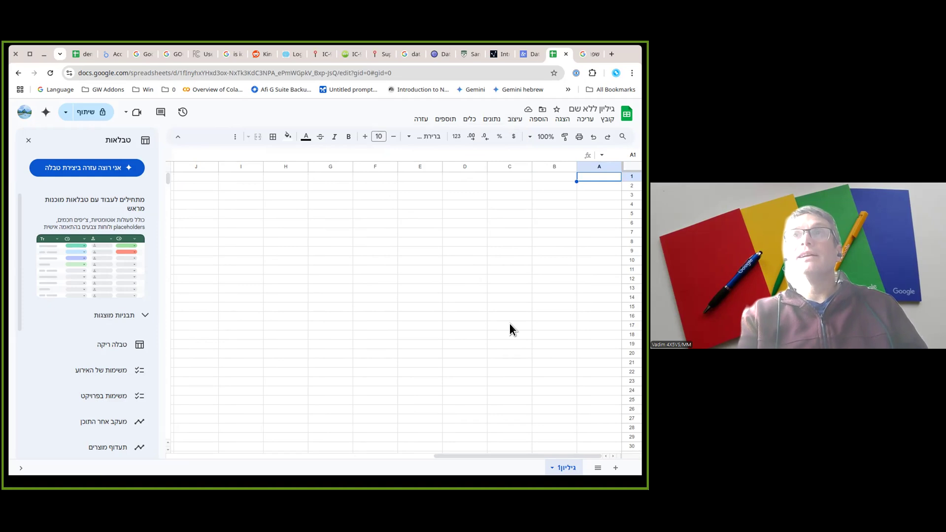
click(614, 469)
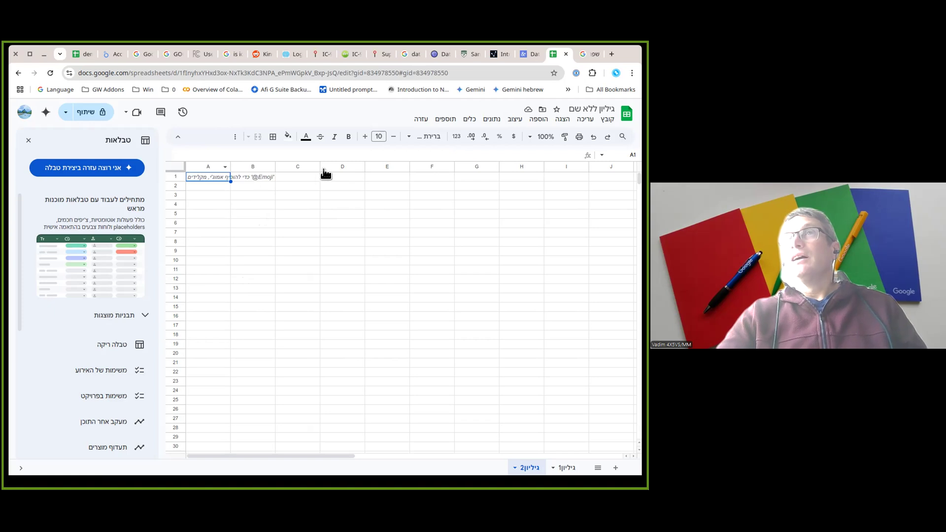
Step: Return to the first sheet and open the Google Sheets function list from the spreadsheet's help resources
click(565, 468)
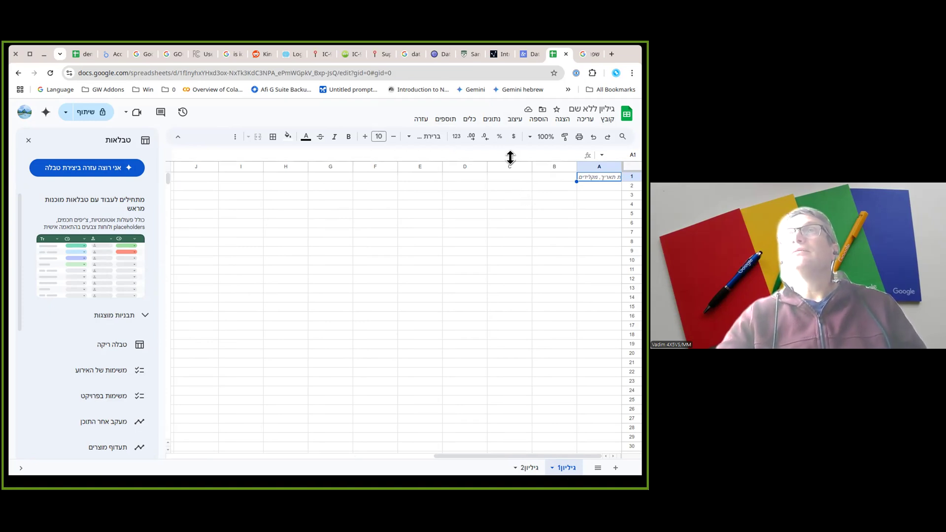
click(419, 120)
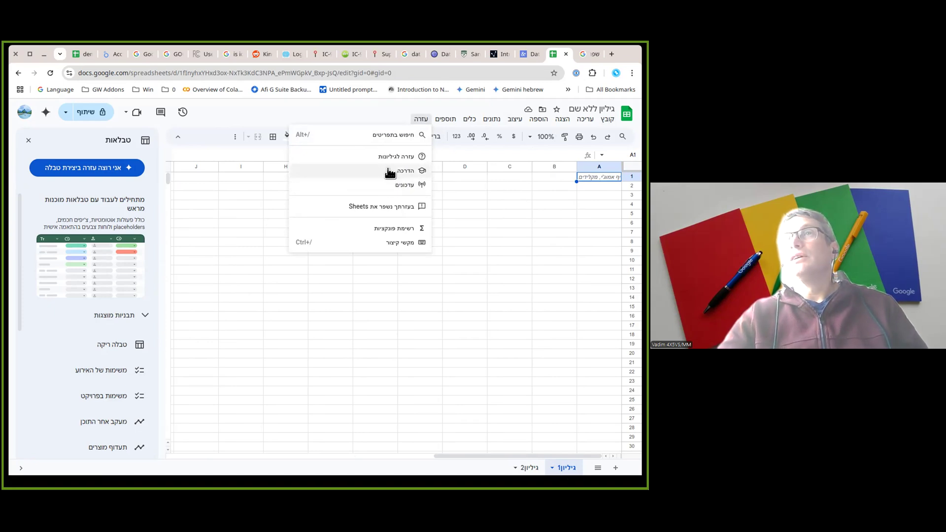
click(394, 230)
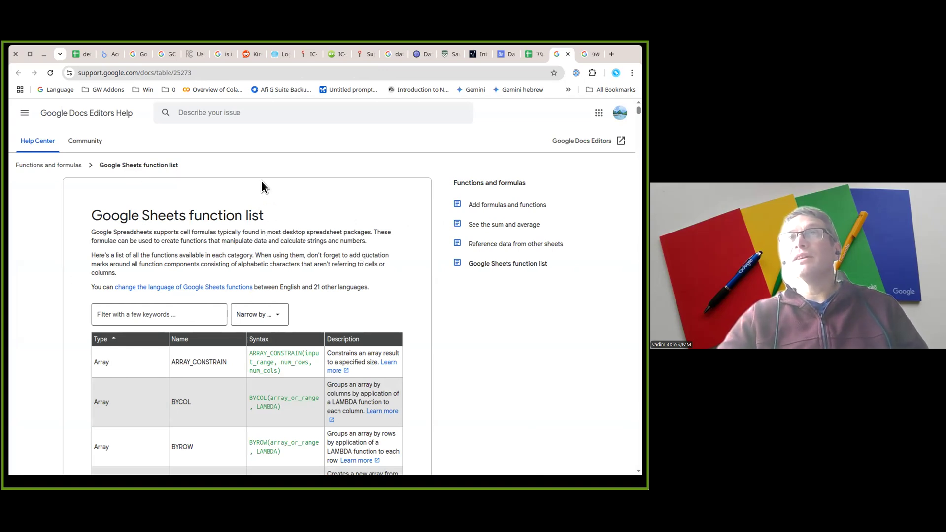
Step: Switch the function list help page's language to Hebrew (עברית)
scroll(413, 218, down, 10)
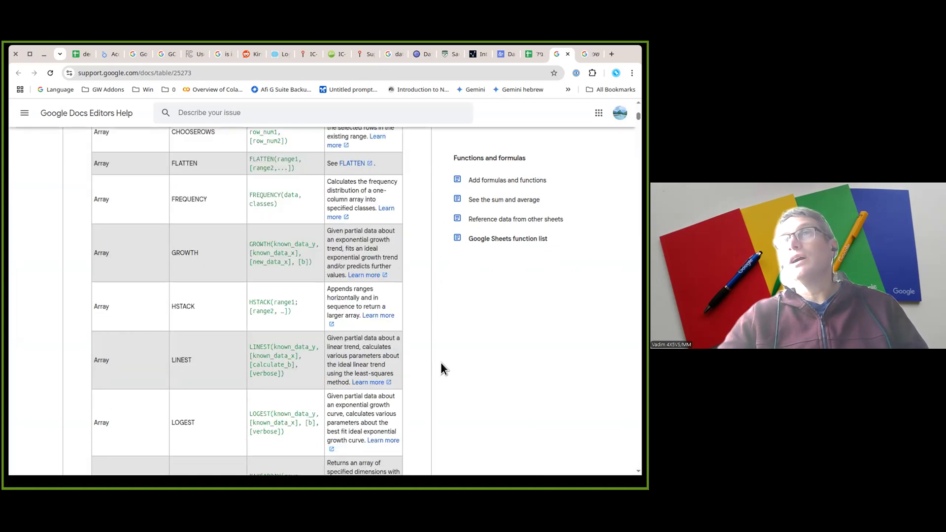
scroll(461, 398, down, 10)
scroll(463, 407, down, 20)
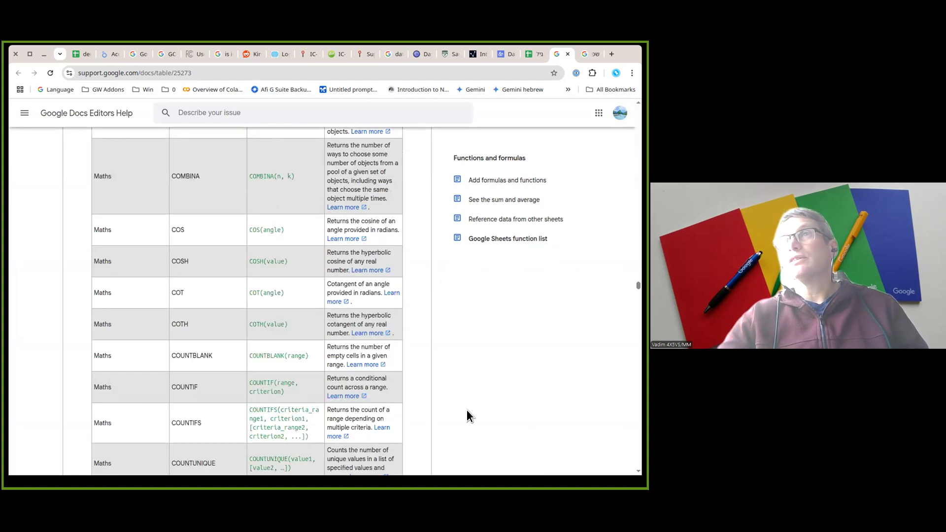
scroll(455, 422, down, 15)
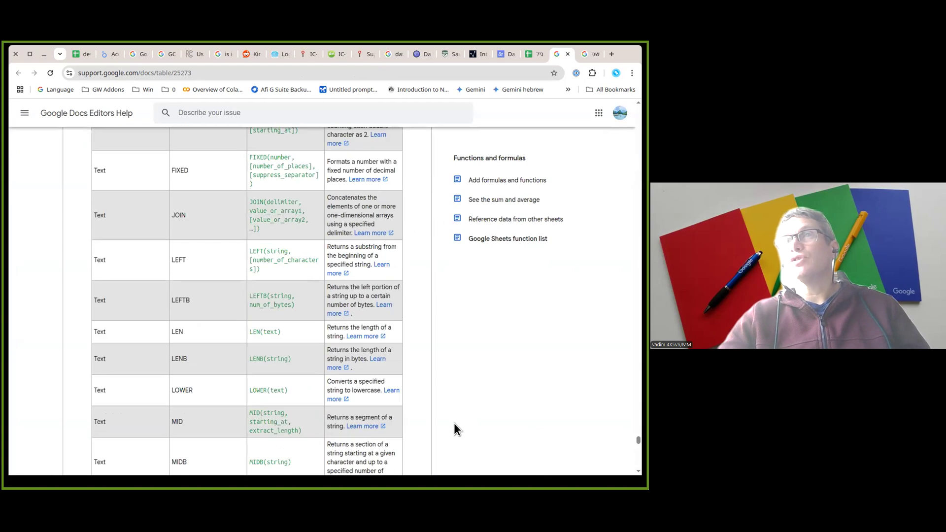
scroll(454, 423, down, 15)
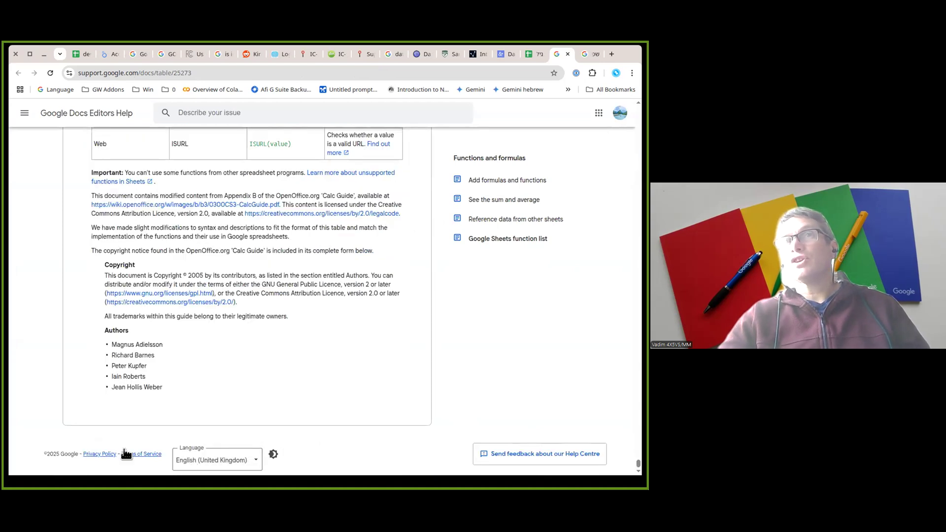
click(194, 460)
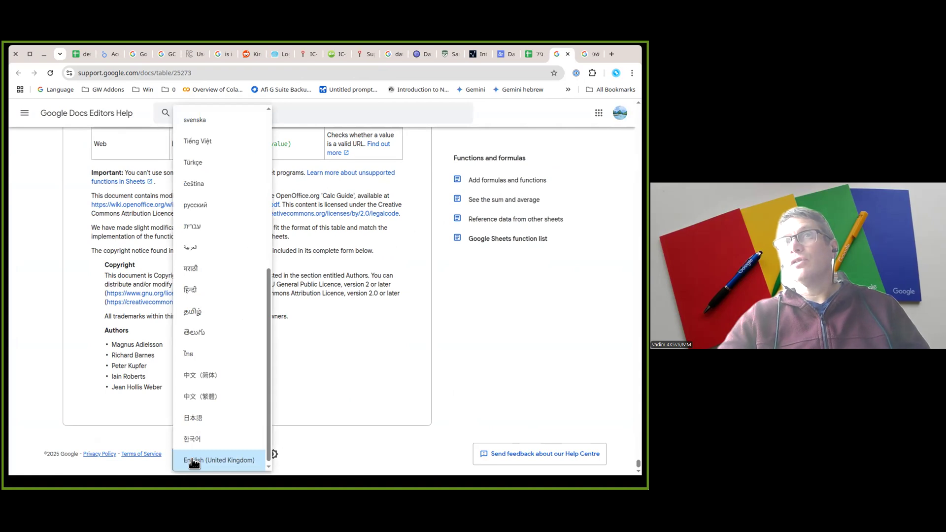
click(189, 227)
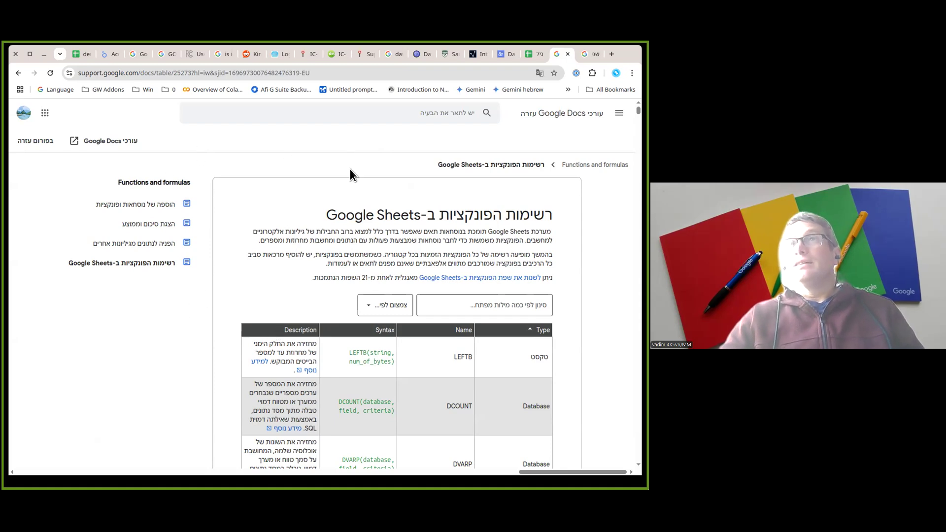
Step: Filter the Hebrew function list by the keyword "google" and look through the matching functions
scroll(313, 300, down, 8)
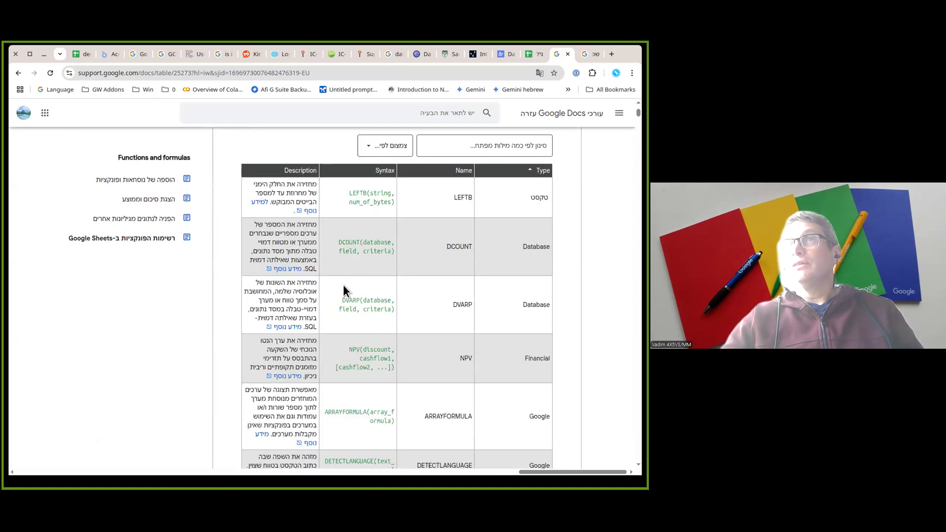
scroll(339, 335, up, 4)
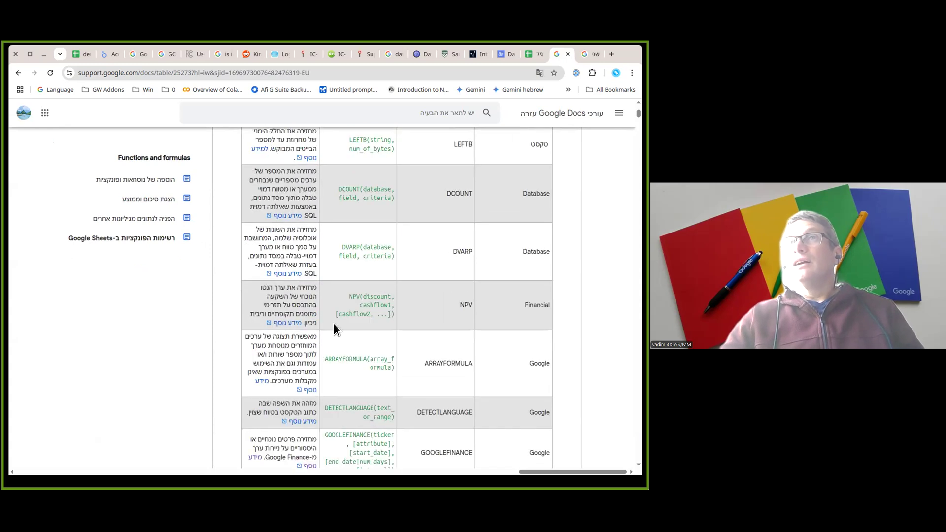
scroll(315, 394, down, 3)
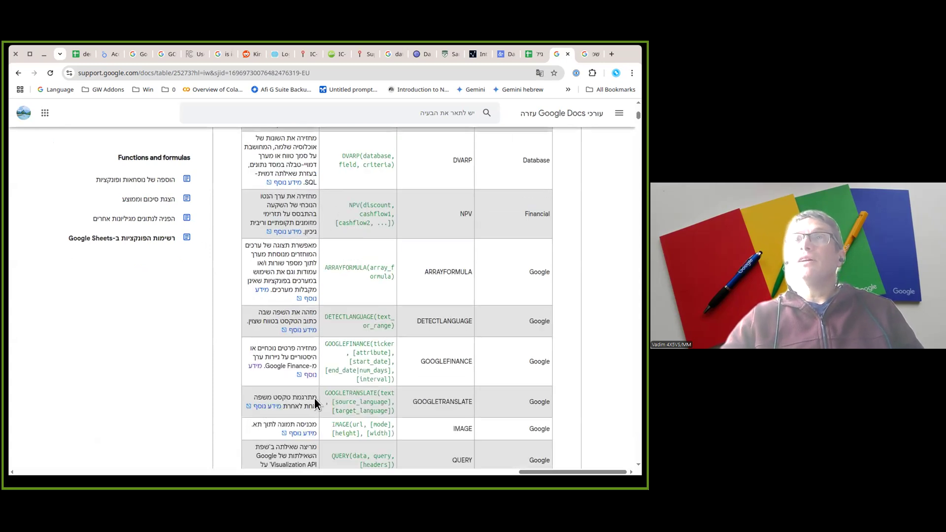
scroll(316, 371, up, 7)
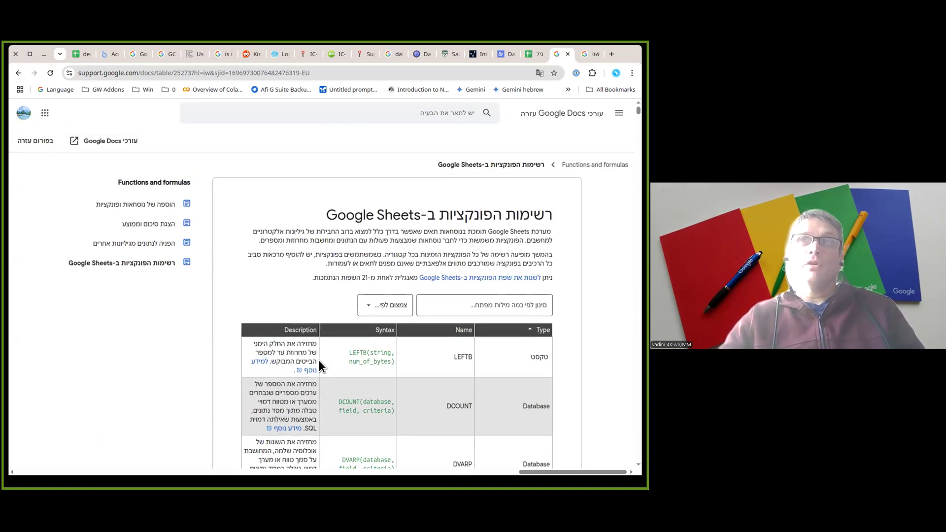
click(464, 305)
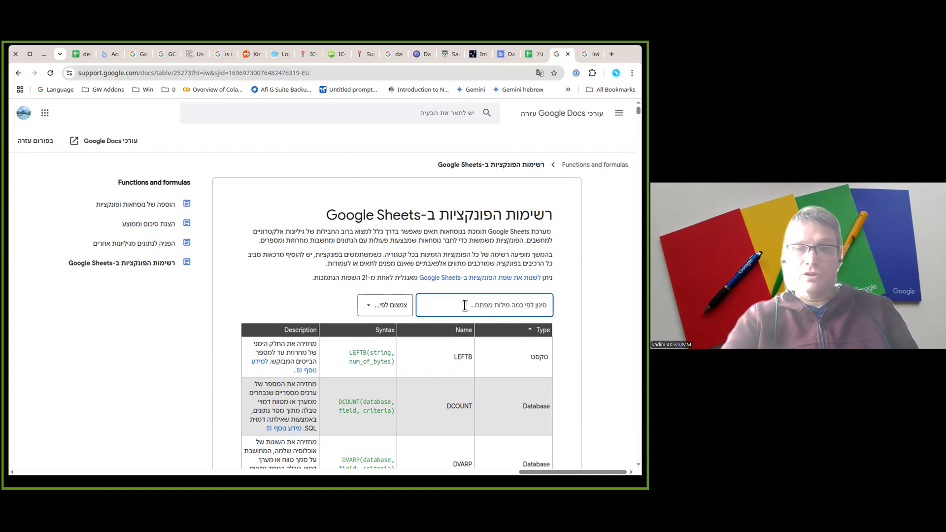
text(google)
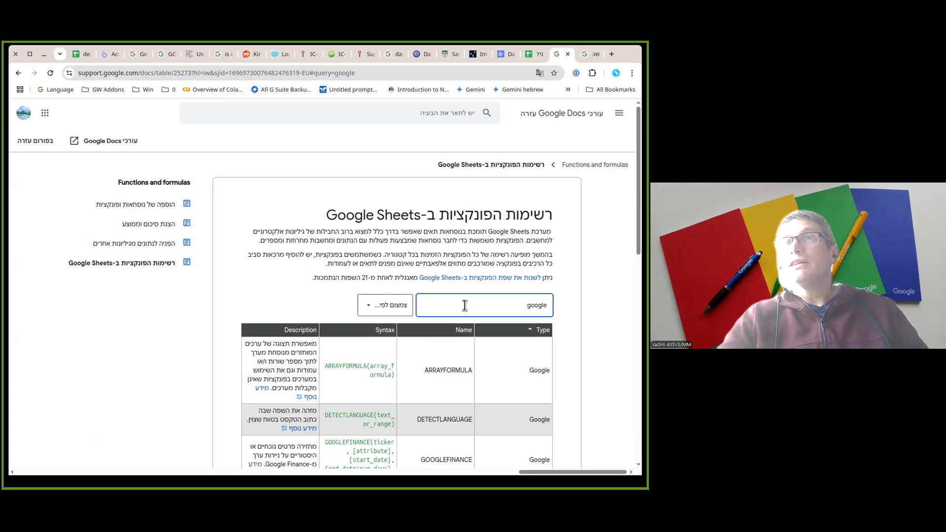
scroll(467, 365, down, 2)
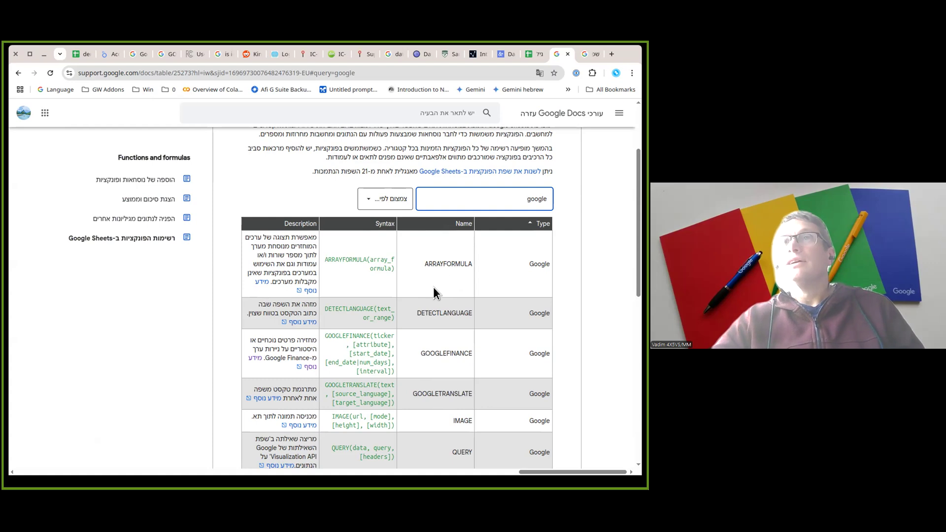
scroll(433, 287, down, 1)
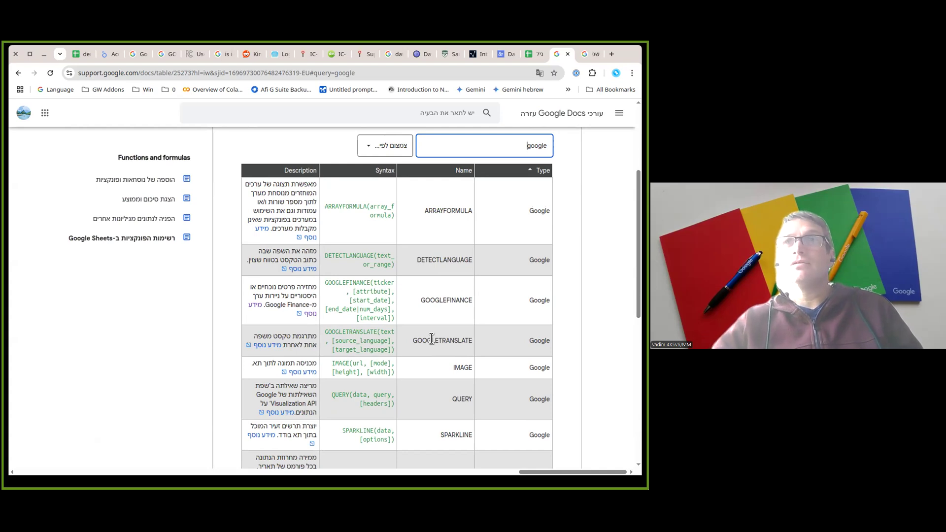
scroll(429, 325, down, 2)
scroll(417, 317, up, 3)
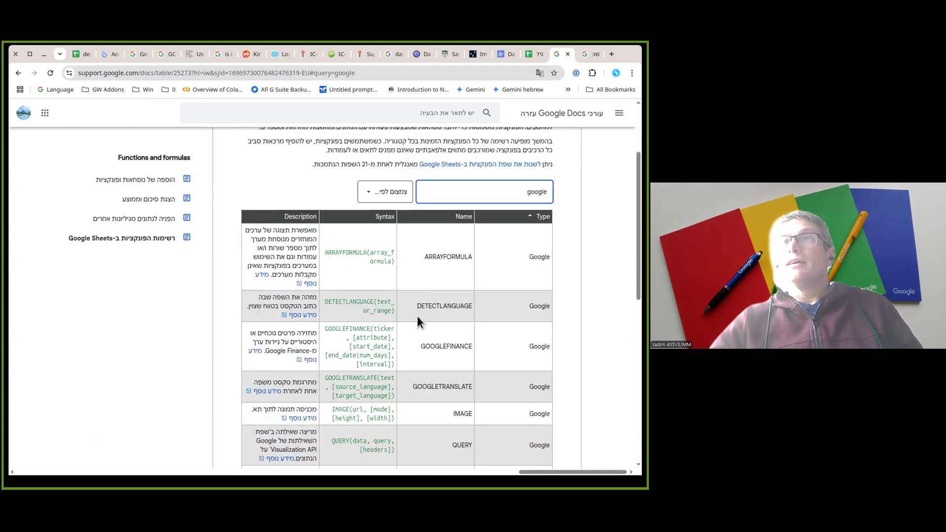
scroll(417, 318, up, 3)
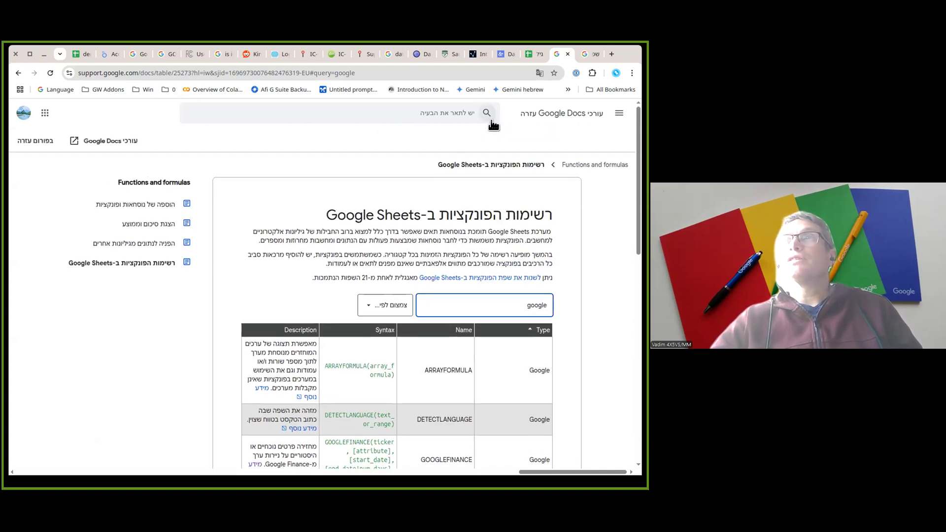
Step: Return to the spreadsheet, review its extension options, and open the sample reports for Looker Studio
click(525, 53)
click(421, 120)
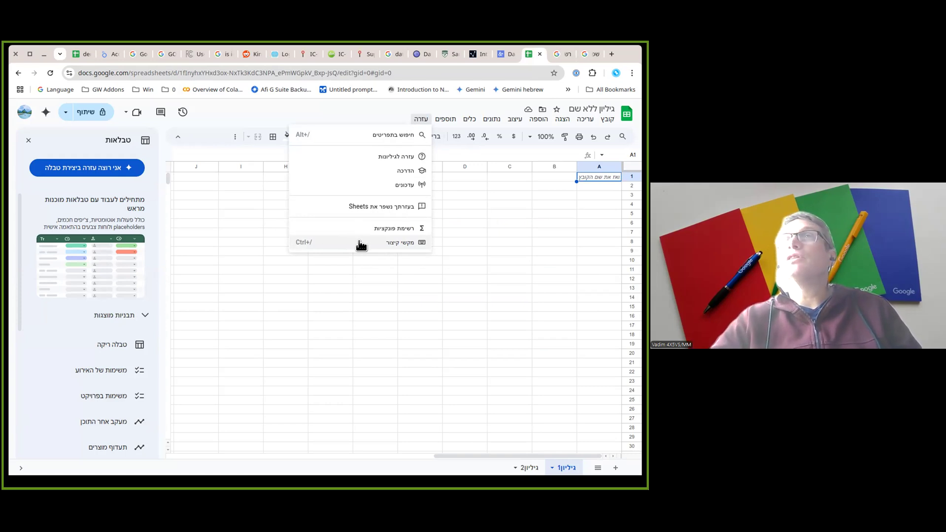
click(429, 107)
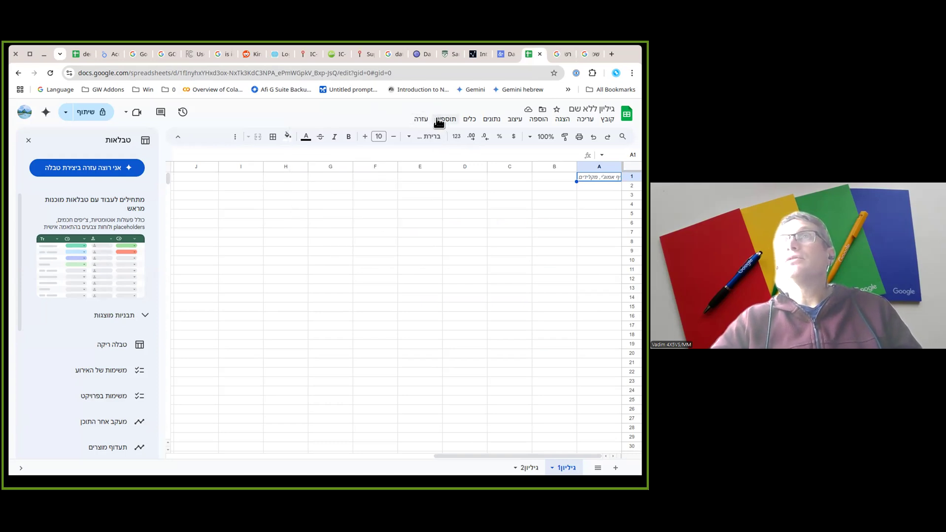
click(440, 119)
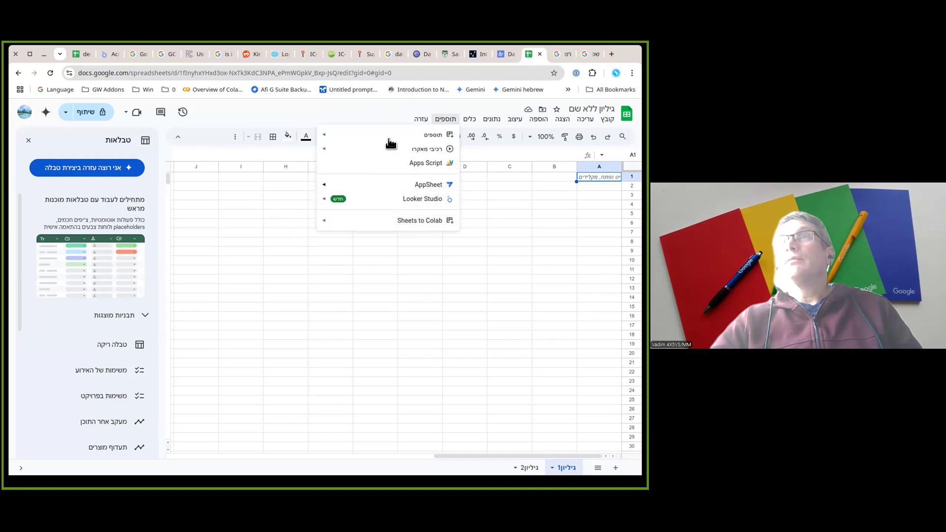
mouse_move(424, 220)
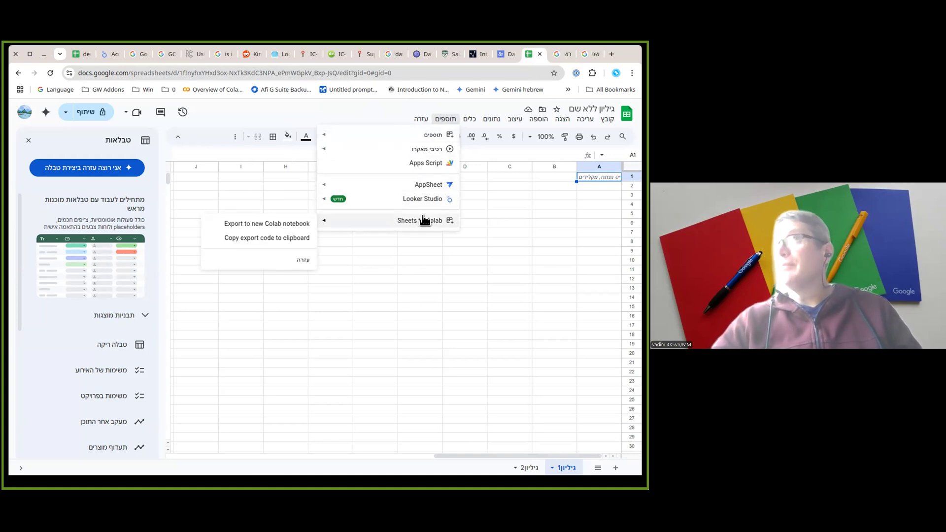
mouse_move(397, 151)
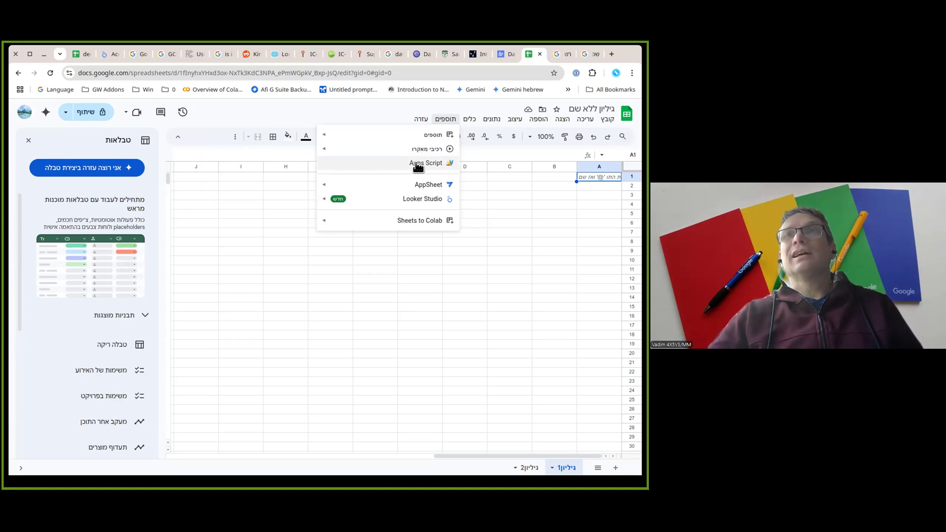
mouse_move(372, 191)
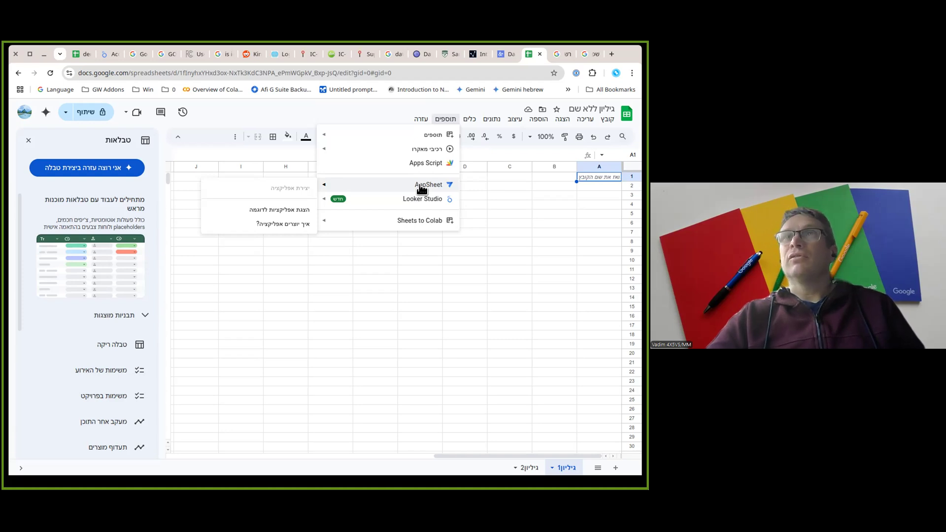
mouse_move(418, 189)
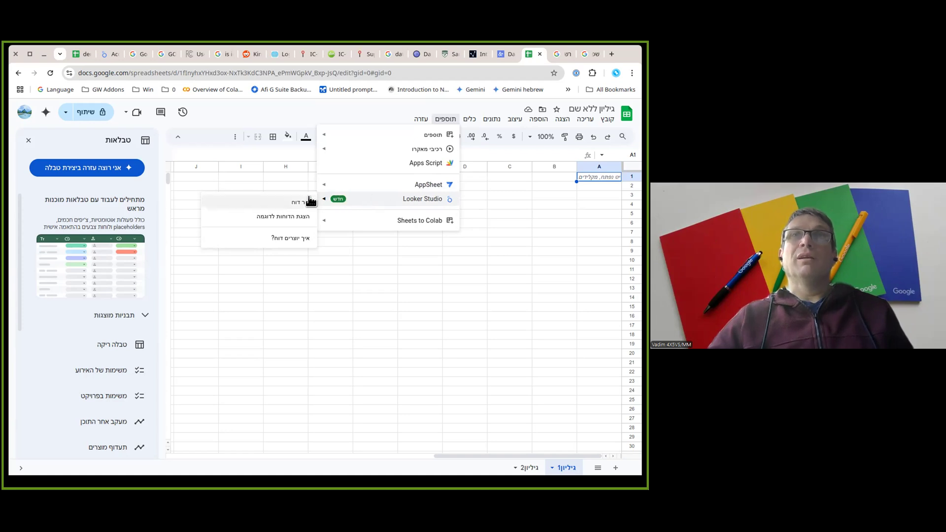
click(291, 218)
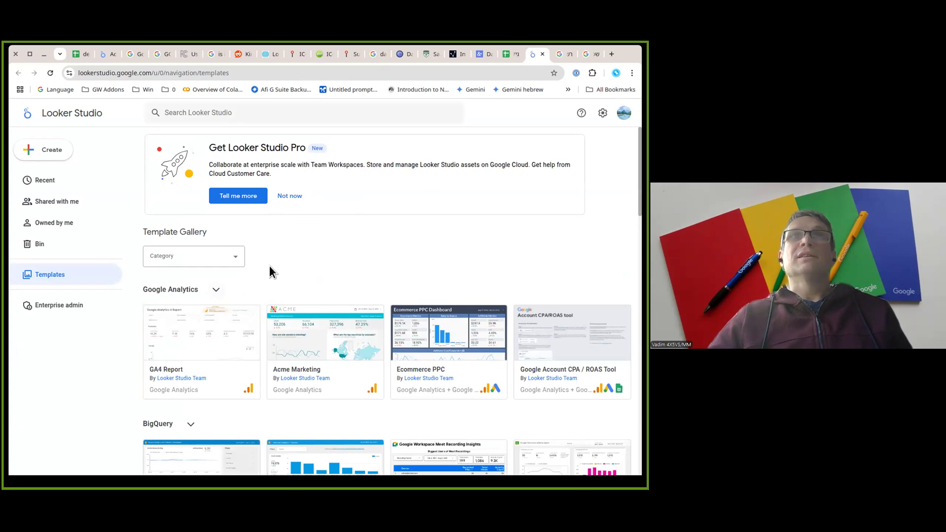
Step: Look through the report templates in the Looker Studio Template Gallery, including those for BigQuery and Google Sheets
scroll(315, 279, down, 2)
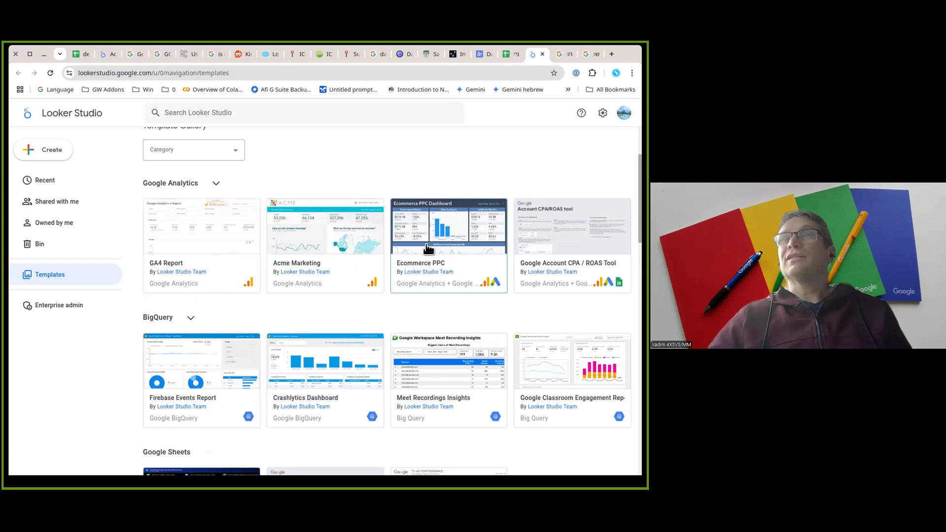
scroll(377, 281, down, 1)
scroll(377, 281, down, 1)
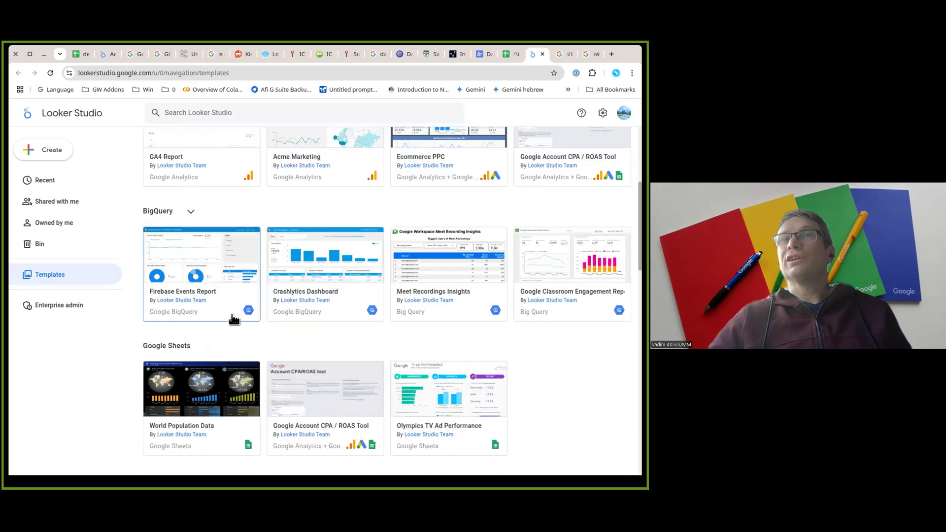
scroll(221, 340, down, 1)
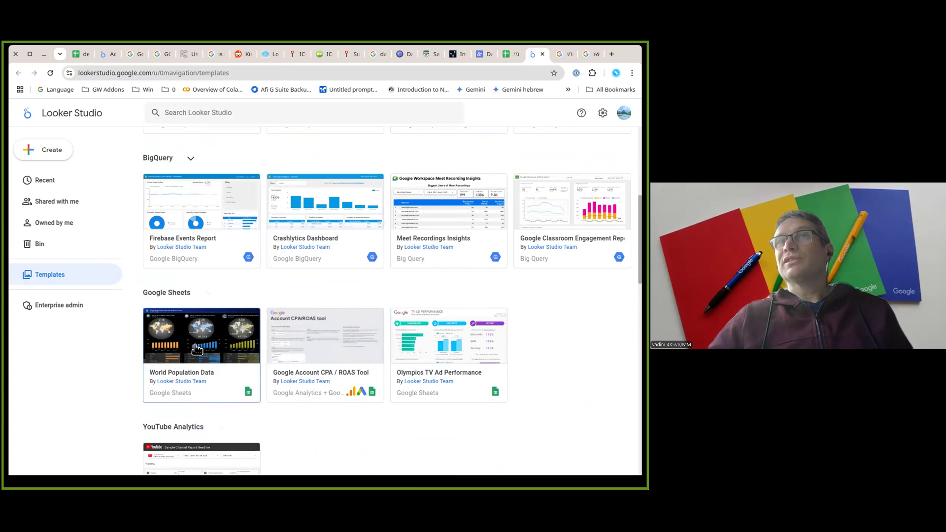
scroll(372, 318, down, 6)
scroll(373, 318, down, 7)
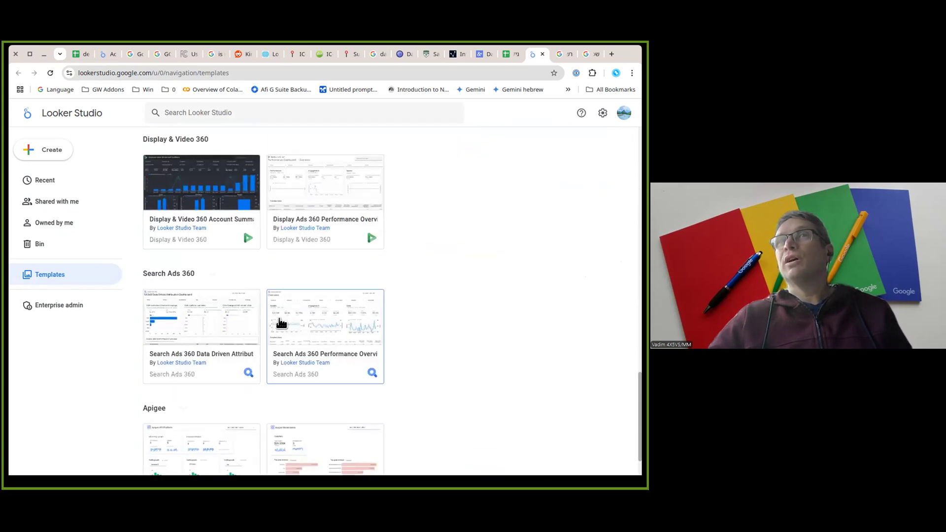
scroll(343, 365, up, 3)
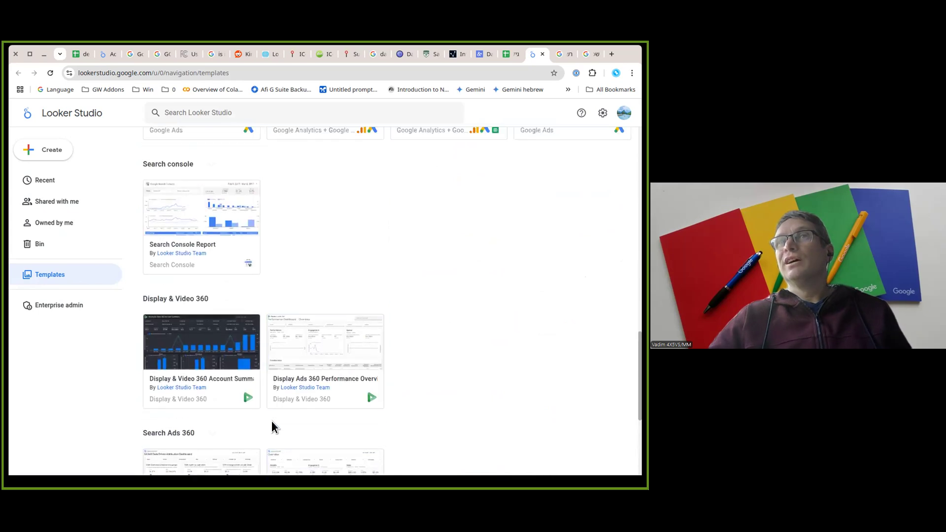
scroll(276, 392, up, 1)
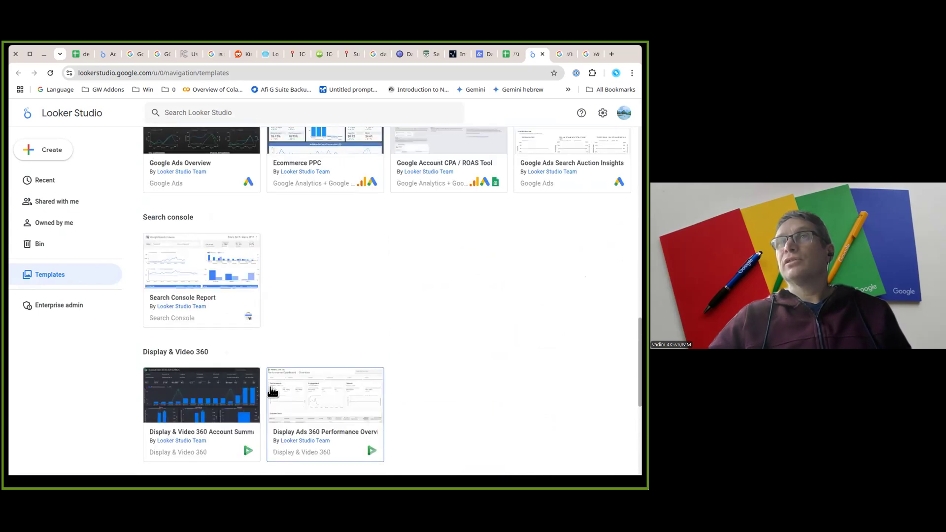
scroll(338, 342, up, 3)
scroll(337, 343, up, 6)
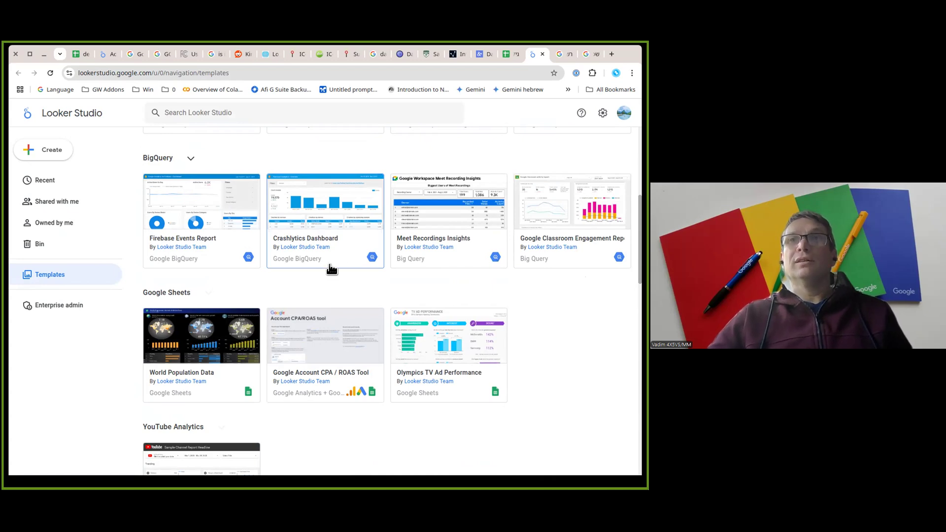
scroll(331, 269, up, 5)
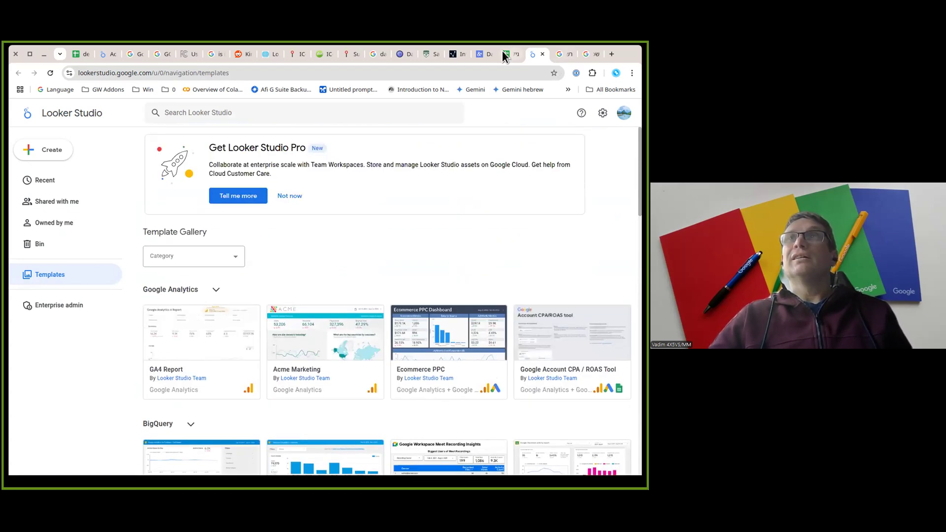
Step: Return to the untitled spreadsheet and review the Sheets to Colab export options among its extensions
click(503, 52)
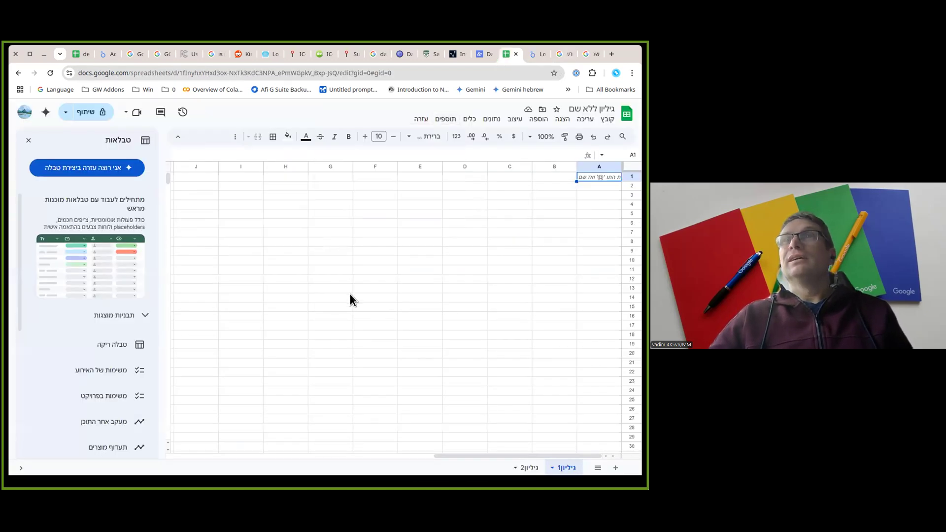
click(422, 120)
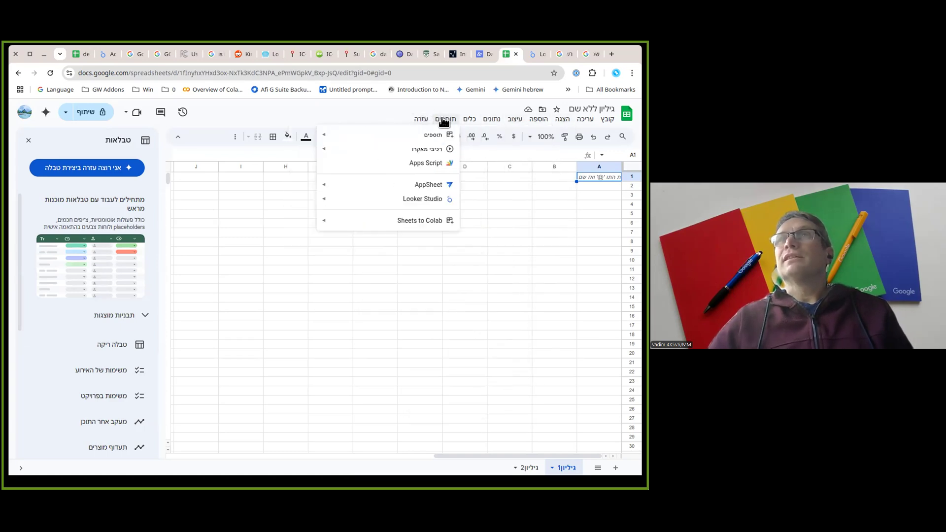
mouse_move(418, 226)
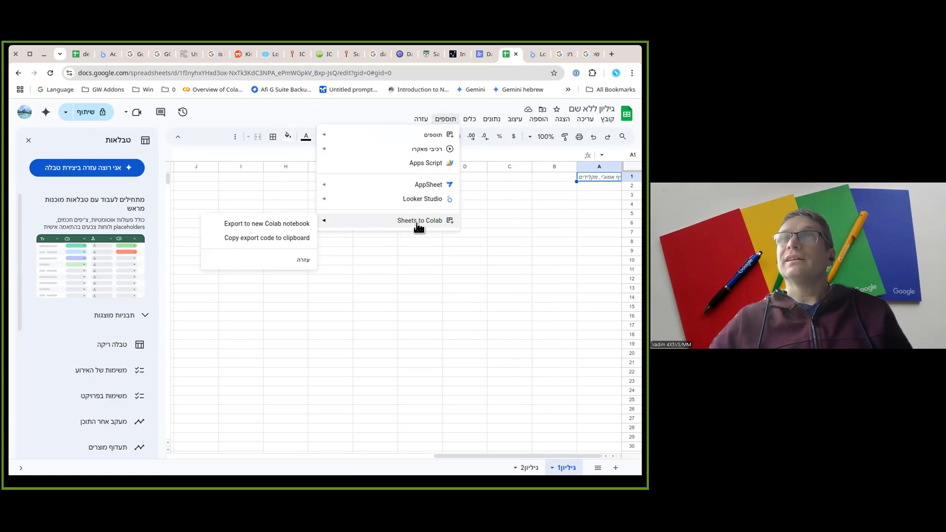
Step: Create a new form from the spreadsheet, dismiss its access introduction, and add a second answer option to the first question
mouse_move(467, 121)
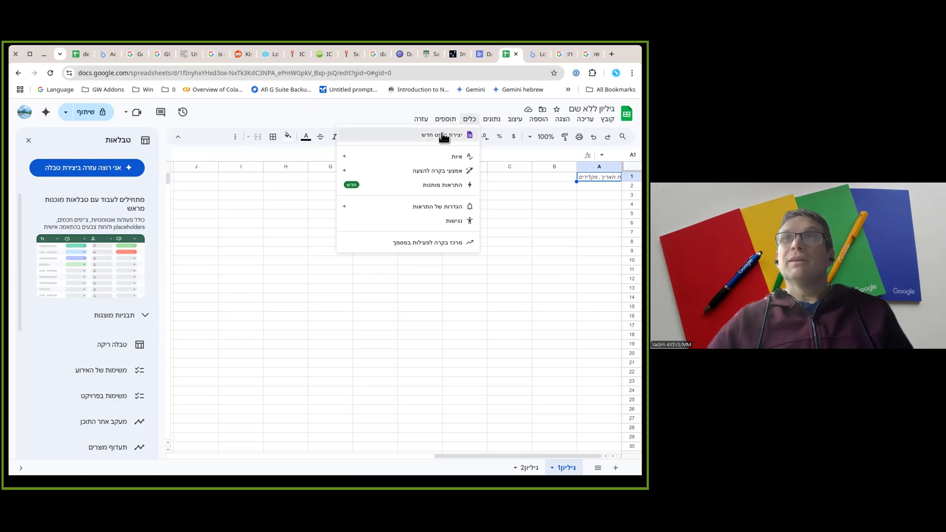
click(444, 136)
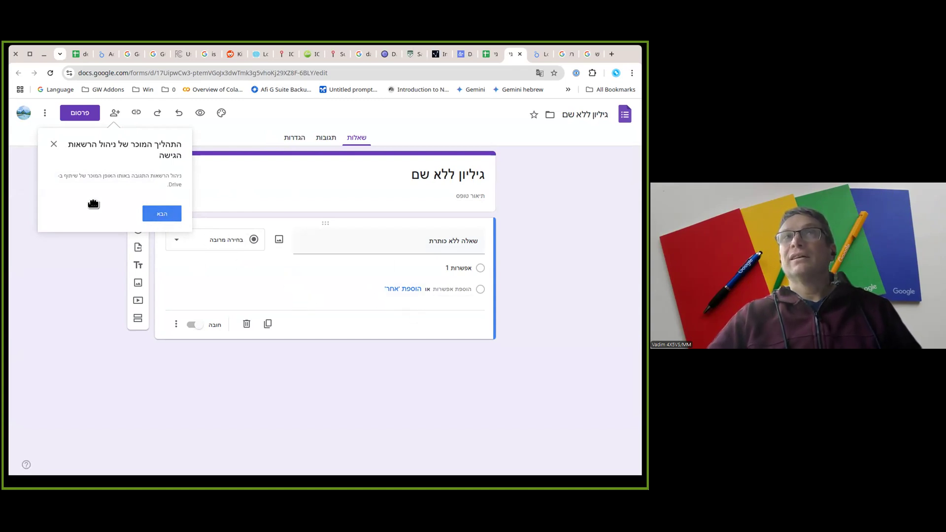
click(54, 145)
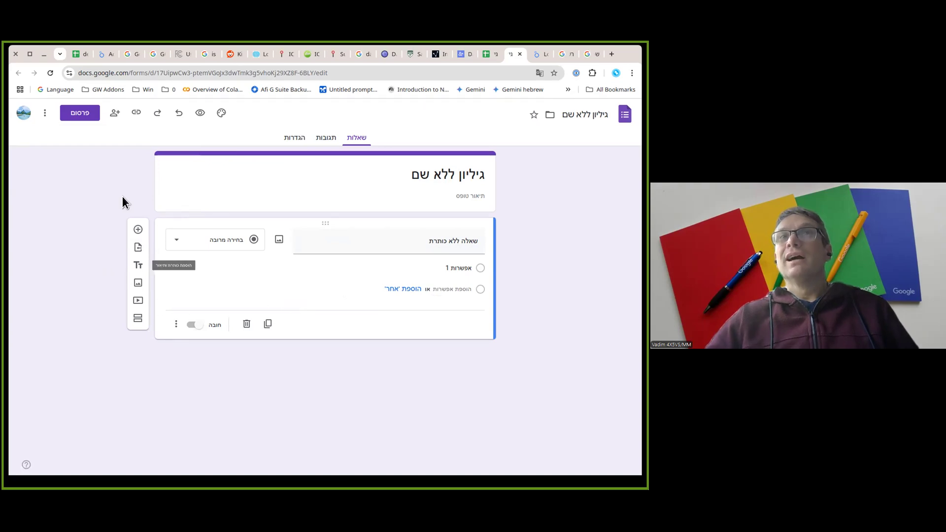
click(476, 266)
click(477, 290)
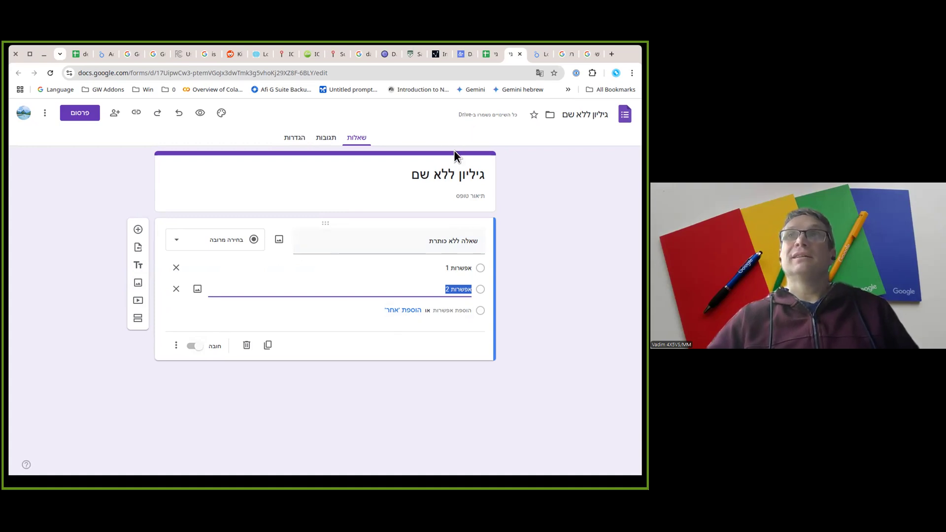
Step: Return to the untitled spreadsheet and review the options for managing its linked form
click(483, 55)
click(469, 119)
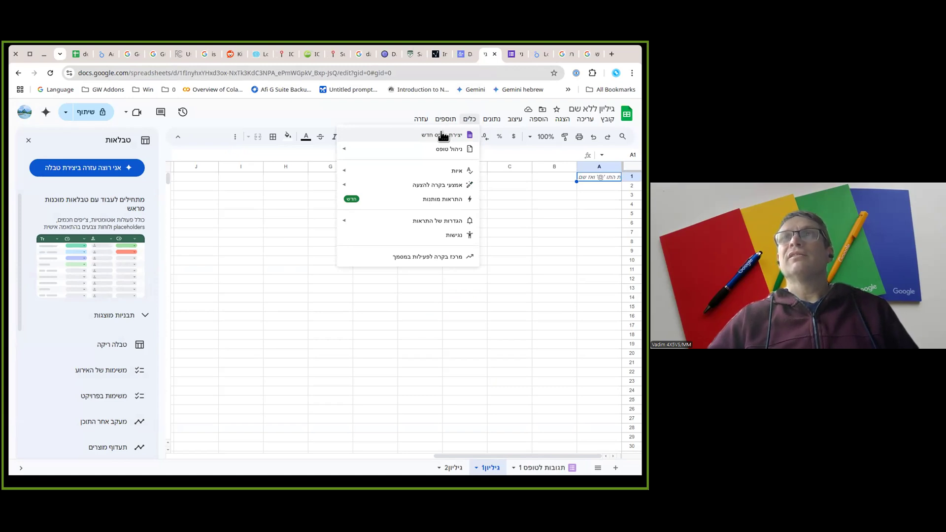
mouse_move(433, 150)
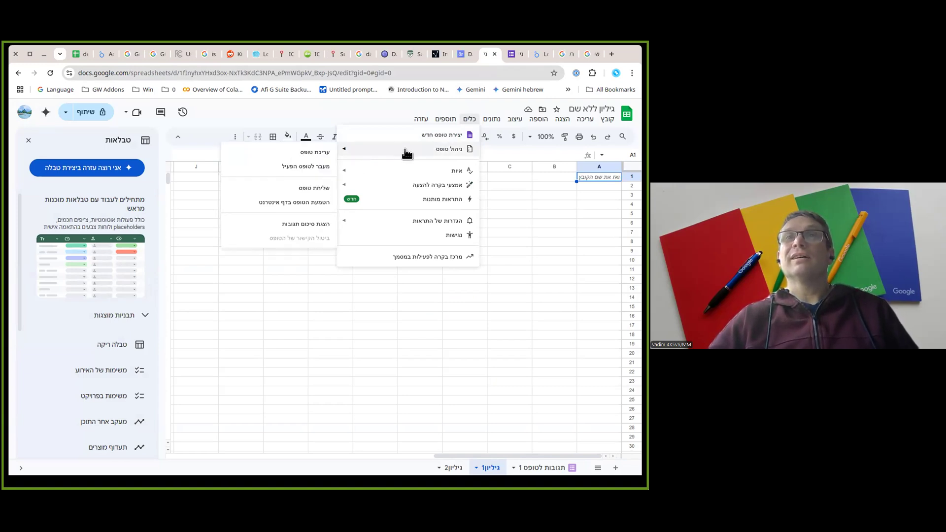
mouse_move(451, 119)
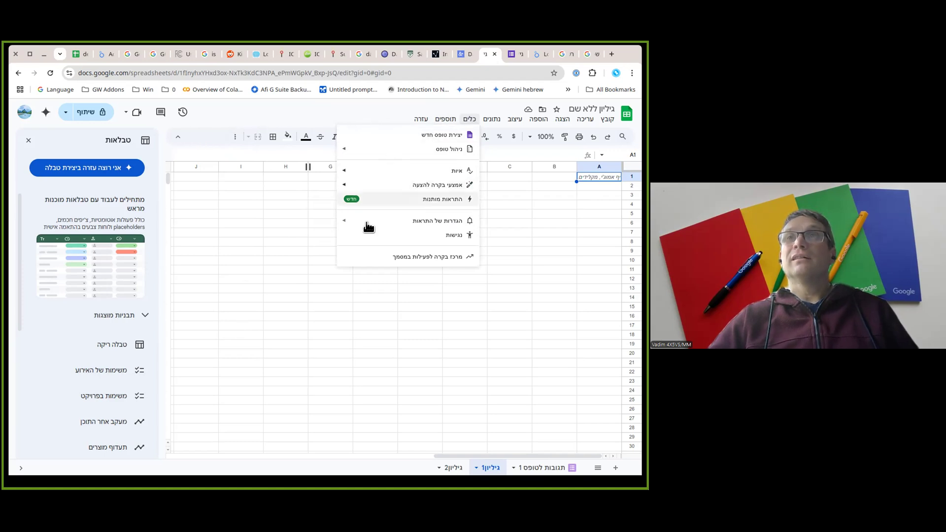
Step: Switch to the "demo 2025-03-20" spreadsheet and open its sharing settings
click(72, 58)
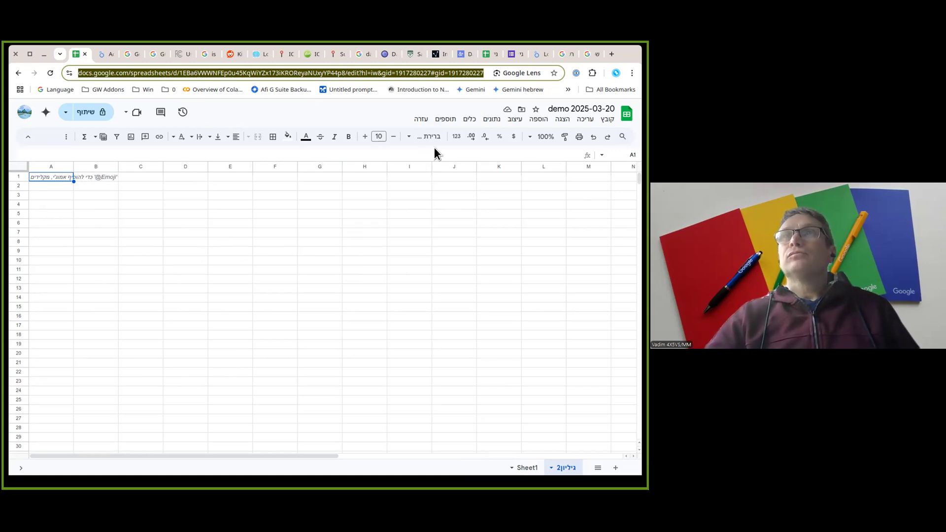
click(465, 121)
click(465, 121)
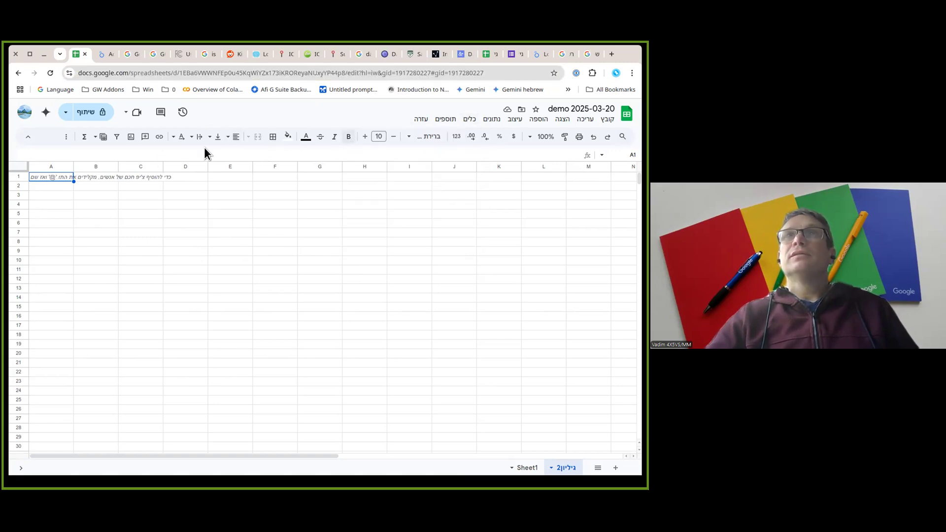
click(607, 120)
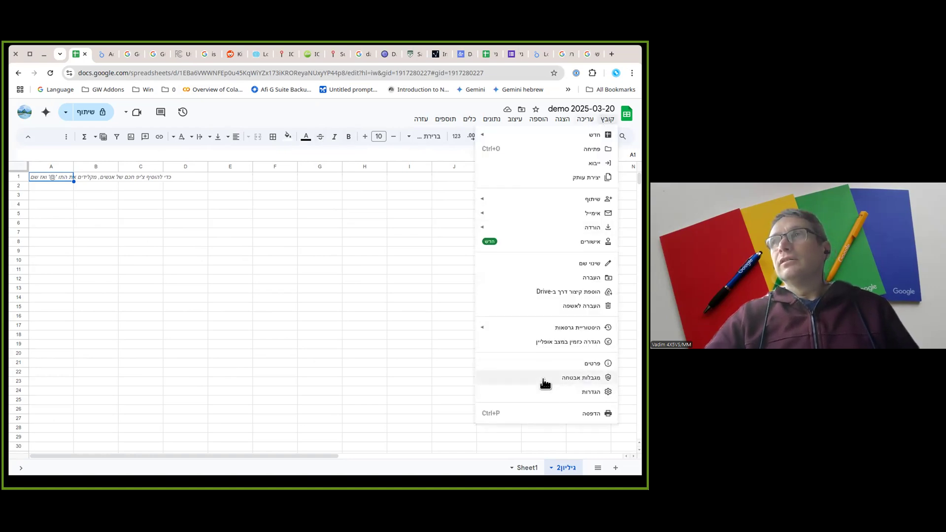
click(91, 116)
click(90, 113)
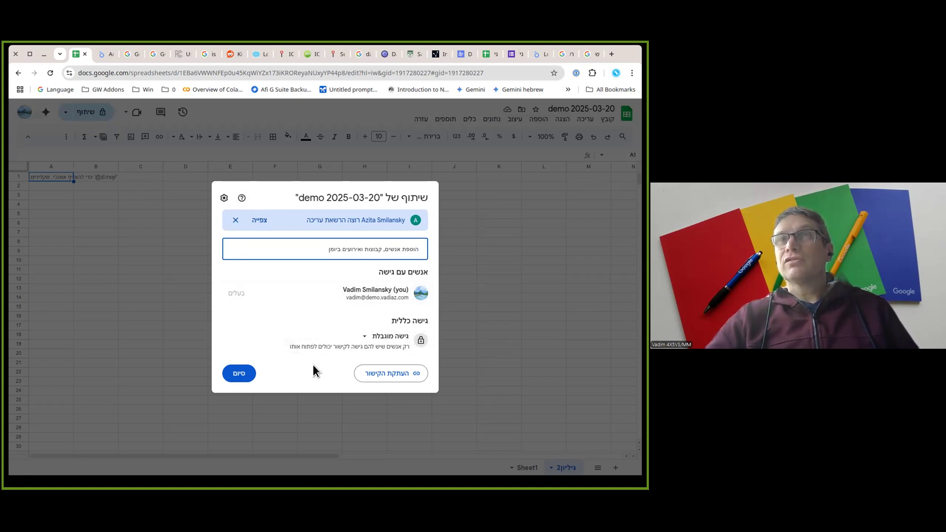
Step: Try general access for anyone with the link, review the available roles, and restore restricted access (גישה מוגבלת)
click(367, 339)
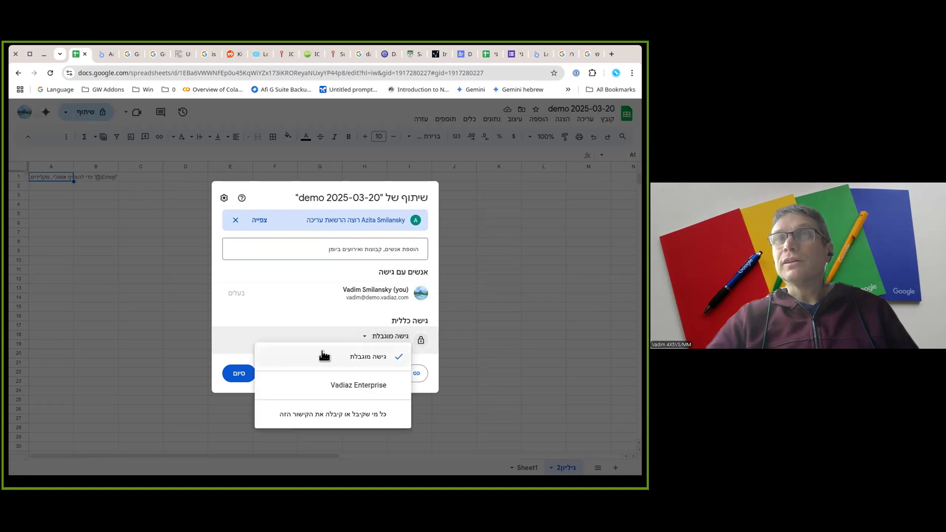
click(329, 416)
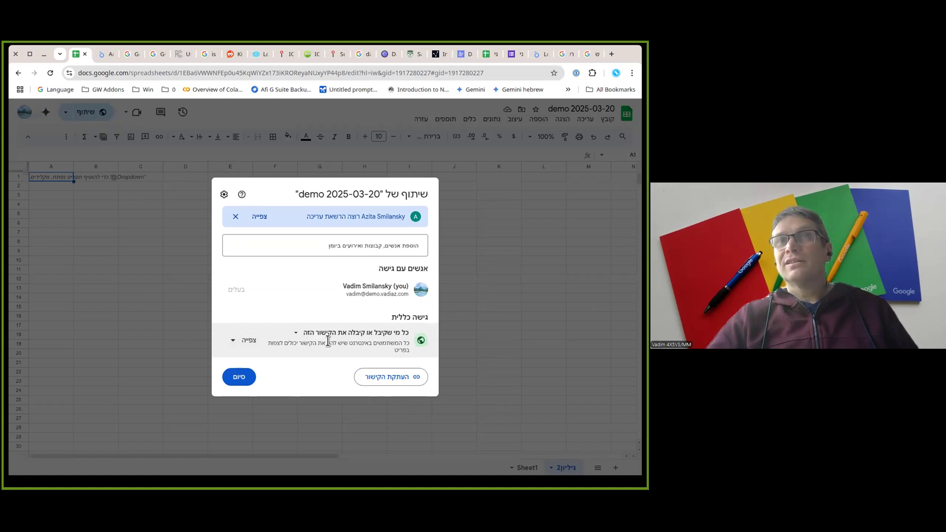
click(240, 340)
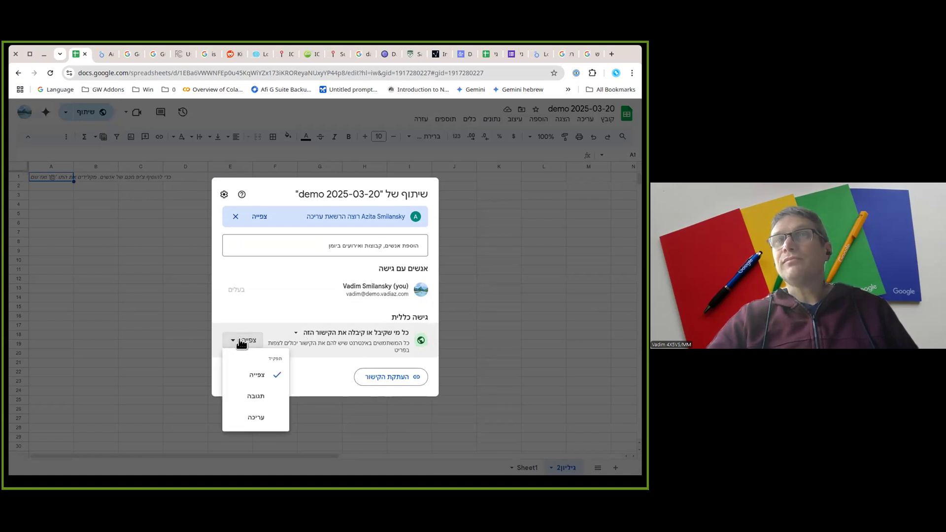
click(301, 332)
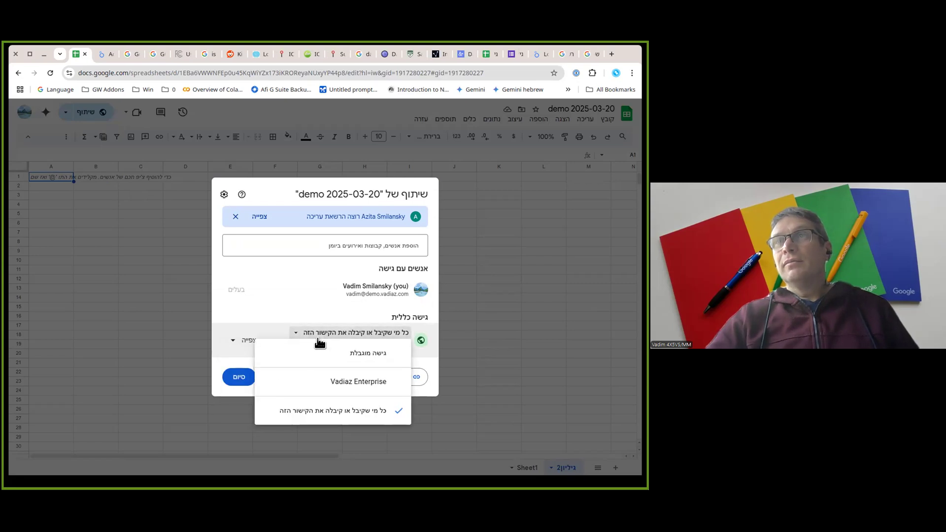
click(340, 354)
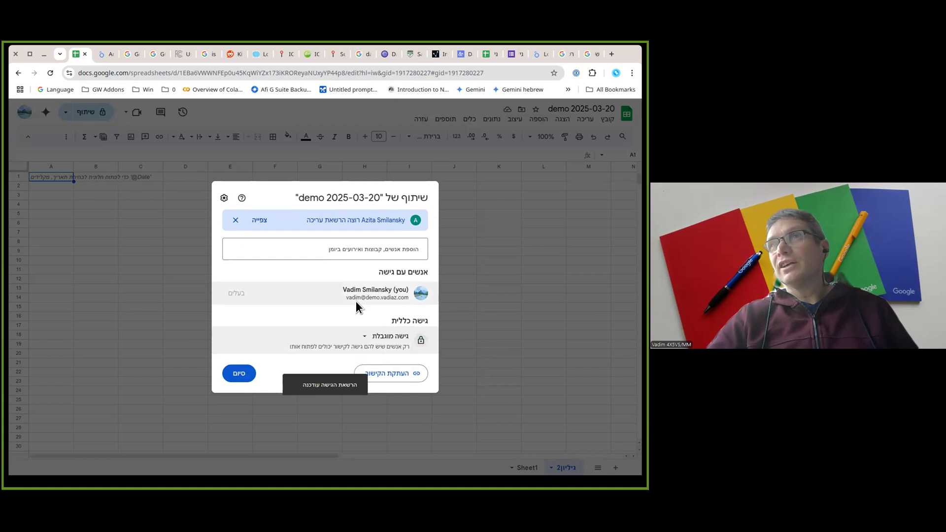
Step: Share the spreadsheet with a suggested external contact as editor (עריכה), with notification enabled, and approve sharing outside the organization
click(345, 256)
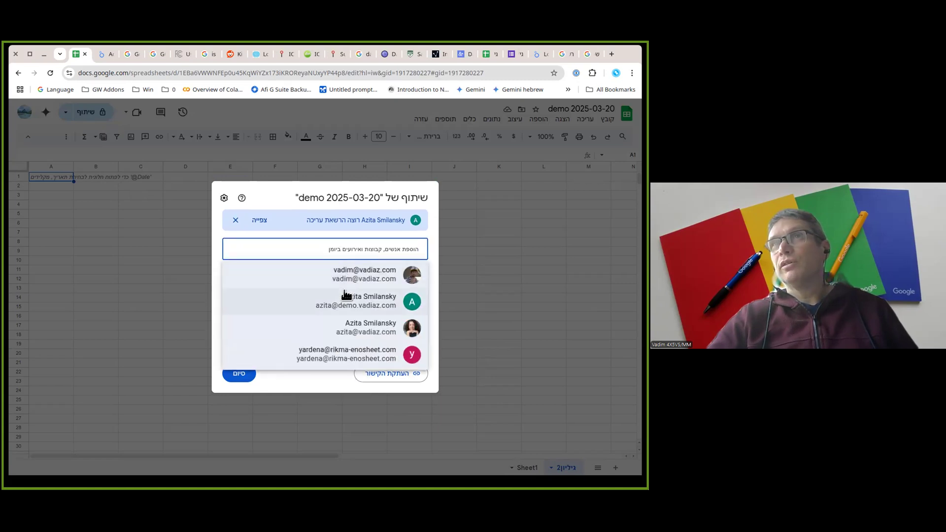
click(370, 327)
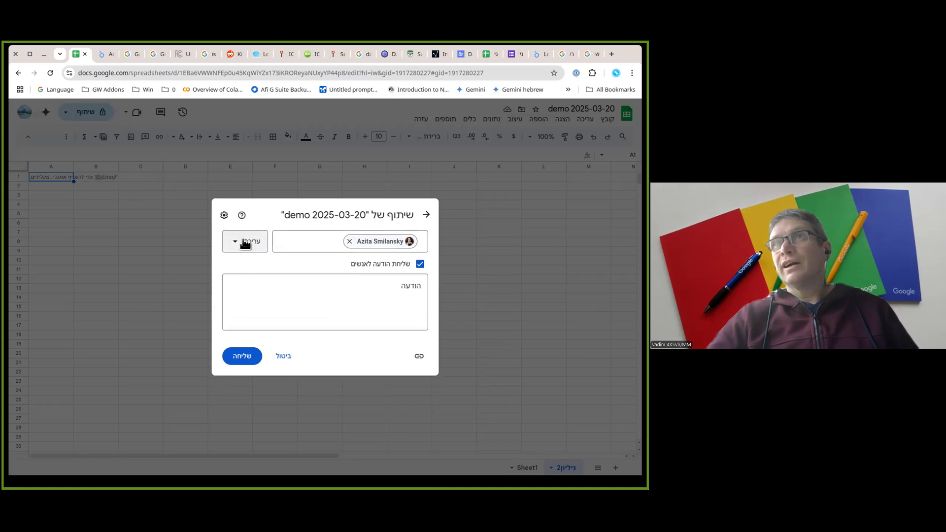
click(396, 291)
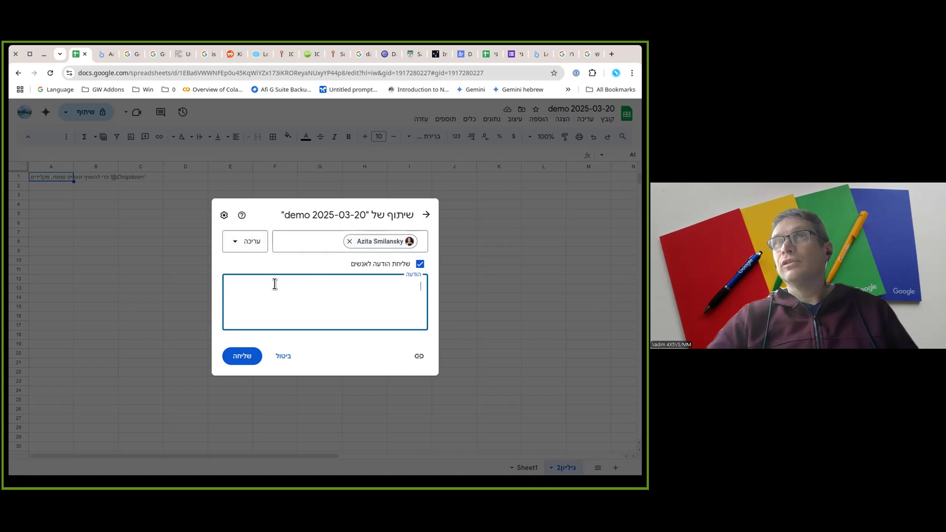
click(240, 357)
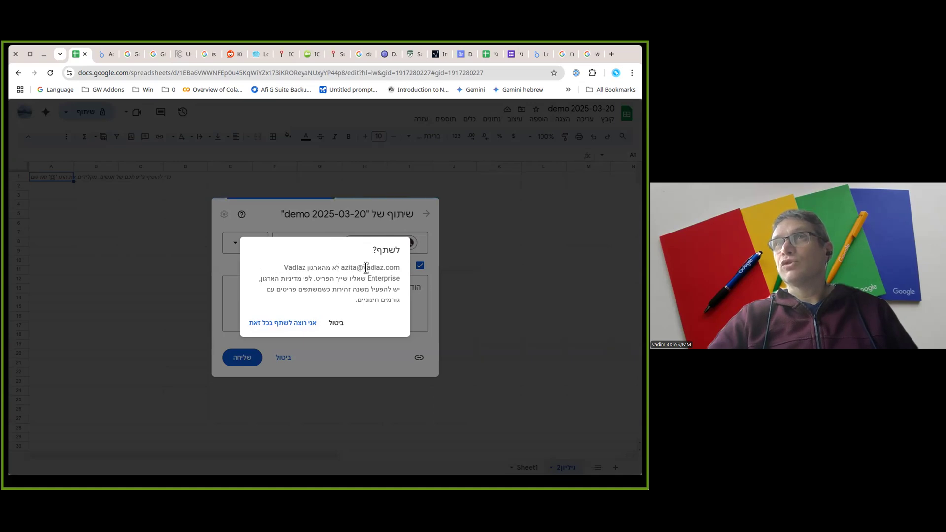
click(281, 323)
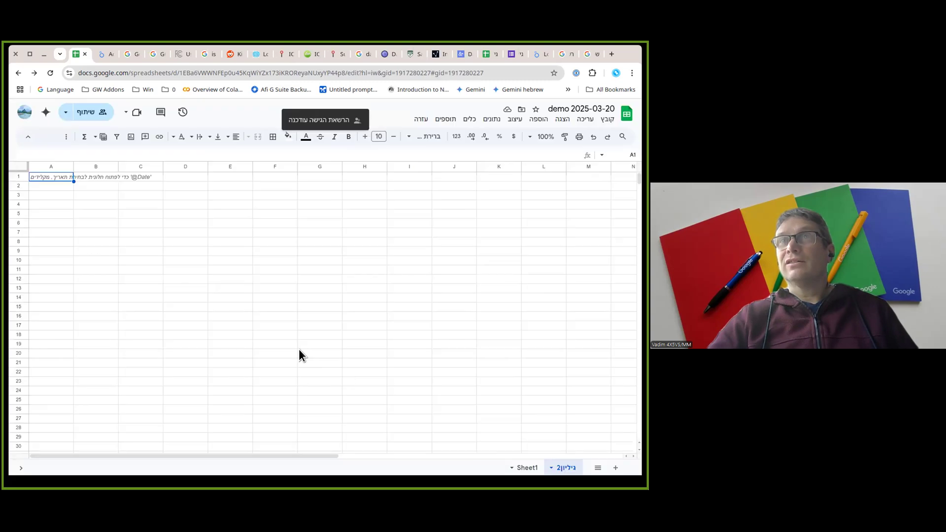
Step: Reopen the sharing settings and give everyone in Vadiaz Enterprise who has the link the editor role (עריכה)
click(85, 112)
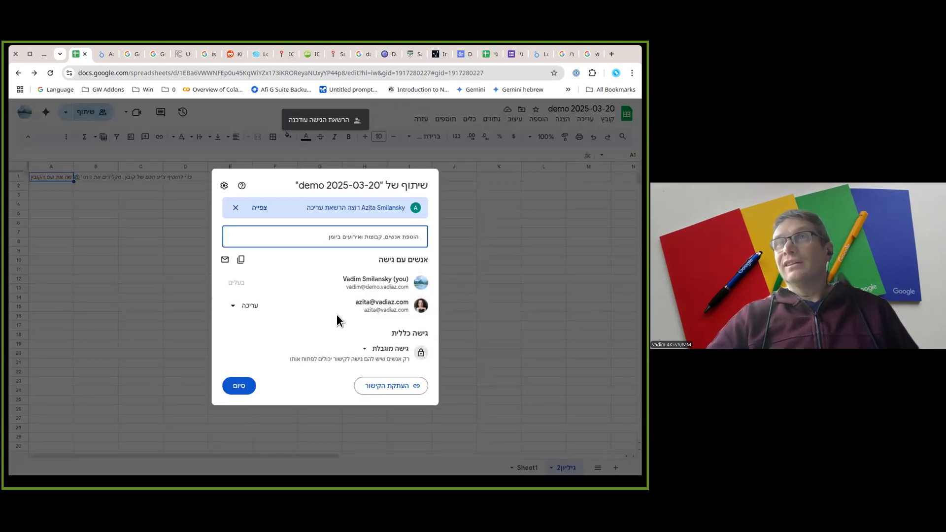
click(366, 353)
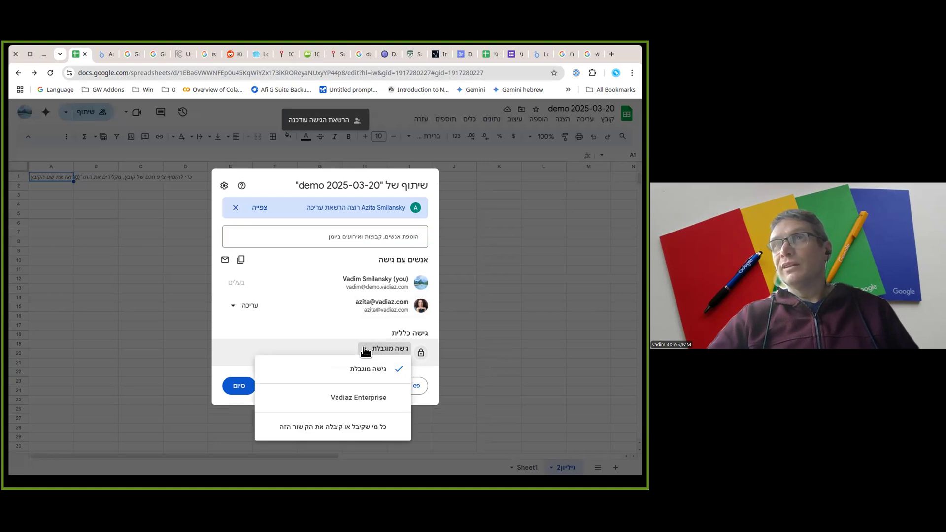
click(344, 403)
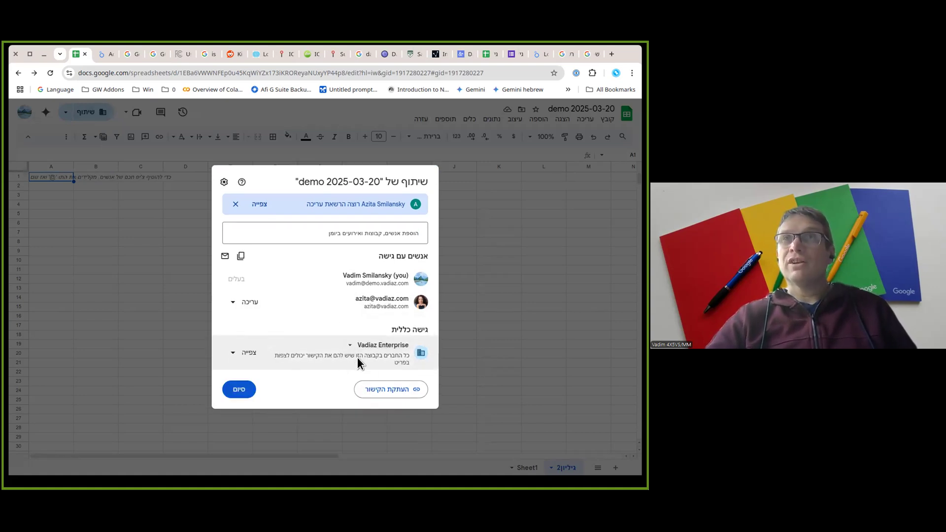
click(232, 360)
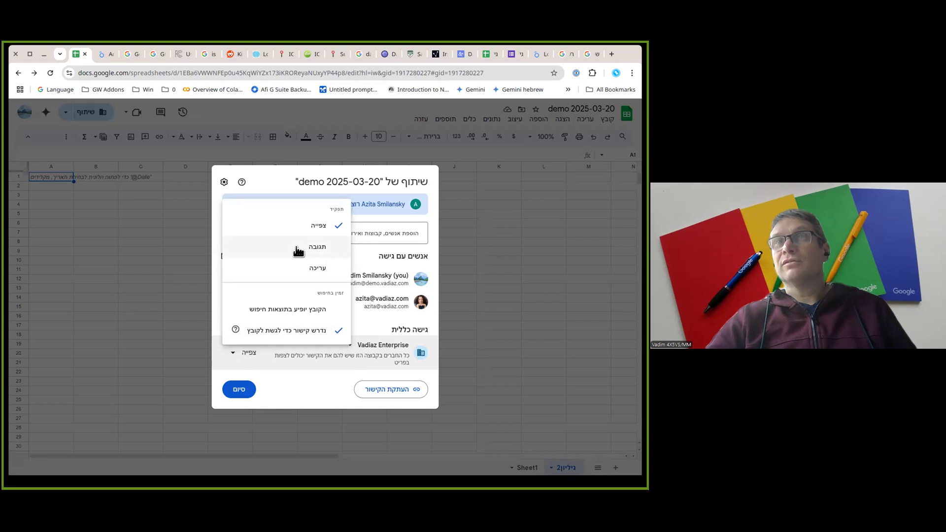
click(308, 268)
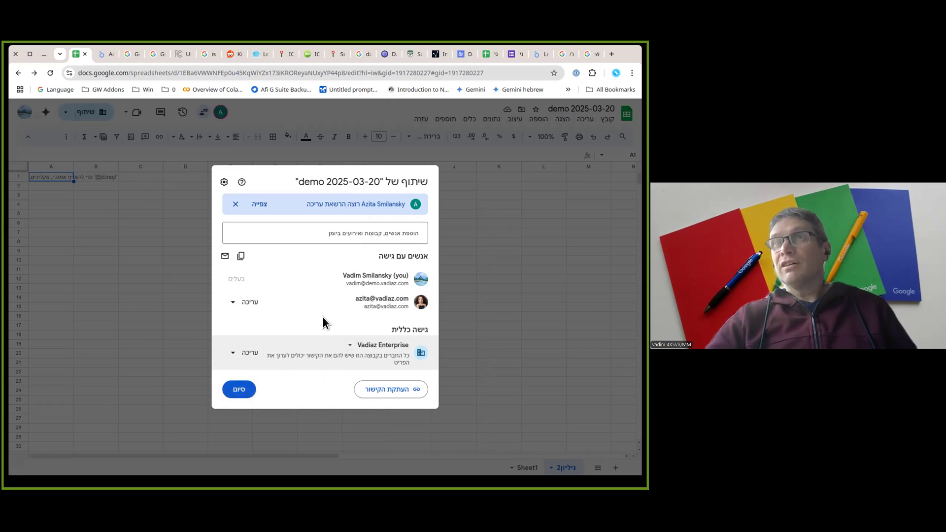
Step: Extend general access to anyone with the link, keep the editor role, copy the link, and finish sharing
click(351, 348)
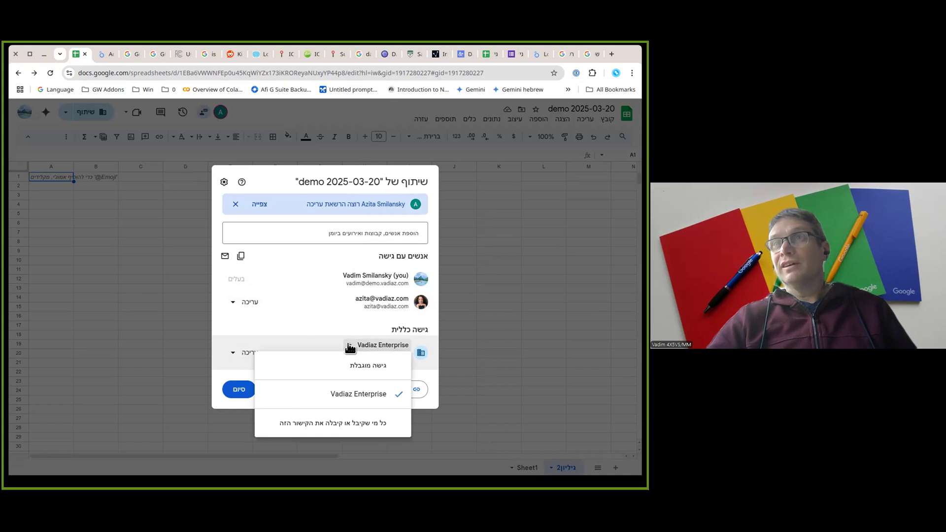
click(352, 423)
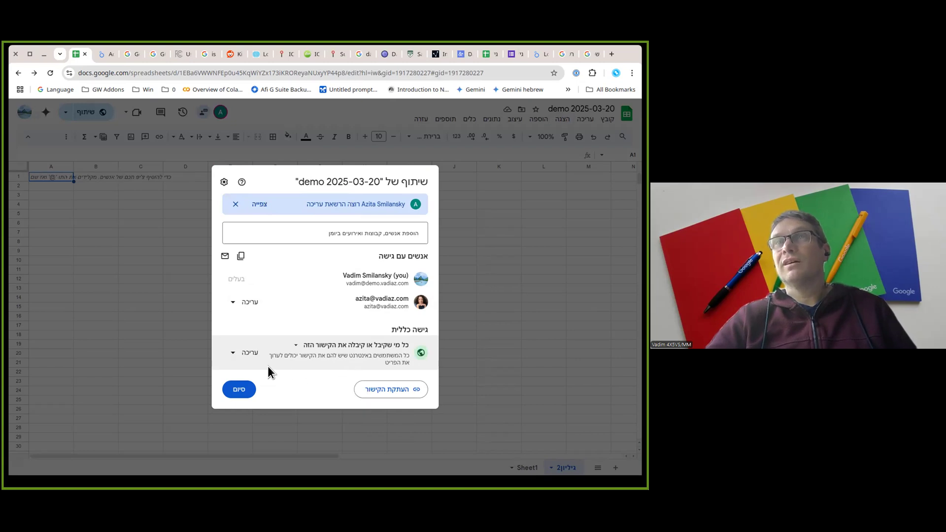
click(234, 356)
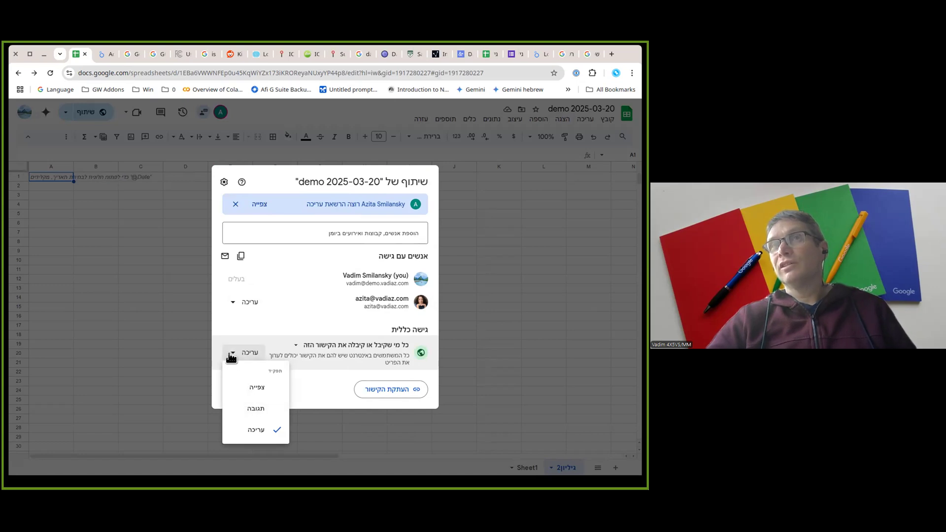
click(306, 391)
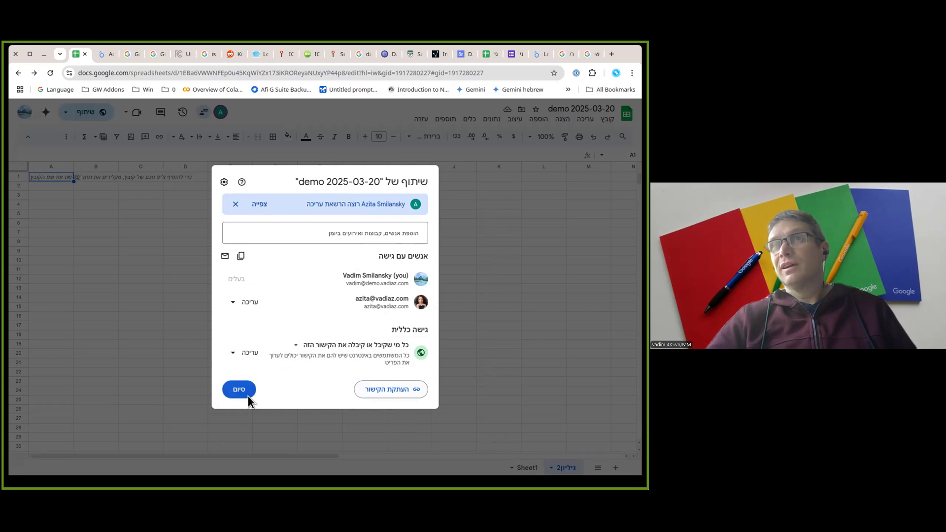
click(374, 392)
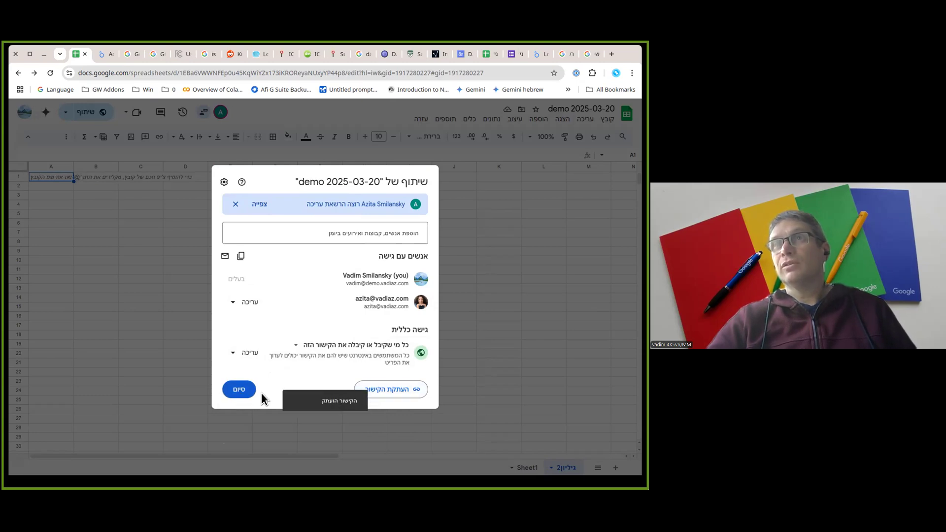
click(235, 389)
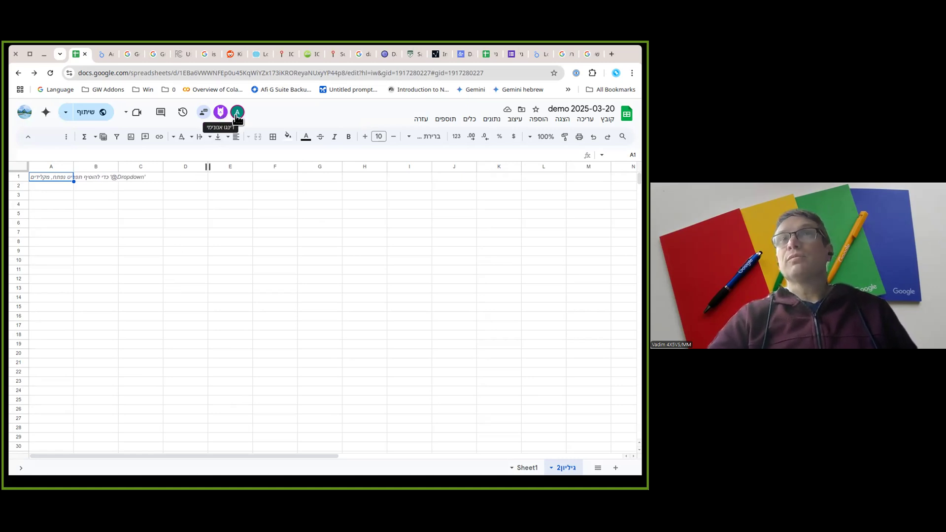
Step: View a collaborator's contact card, open the document chat, and return to cell A1 in the sheet
mouse_move(237, 119)
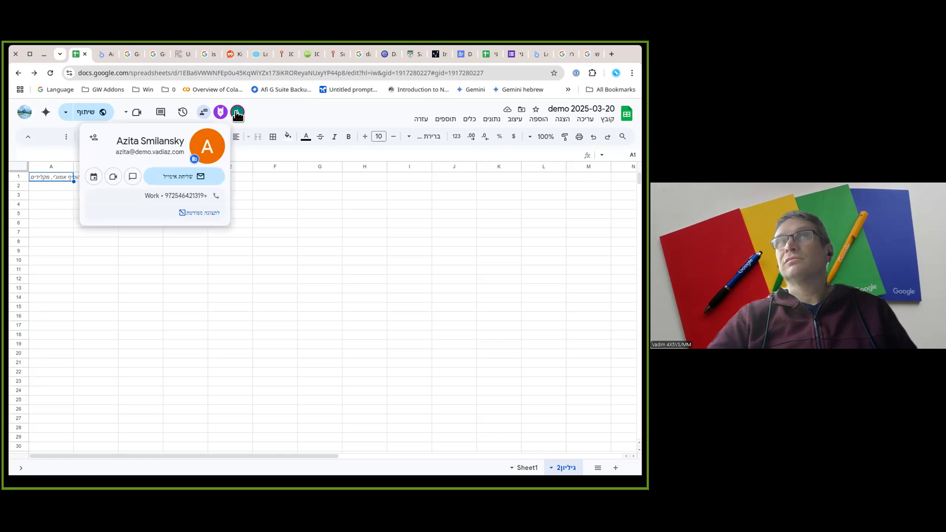
click(204, 114)
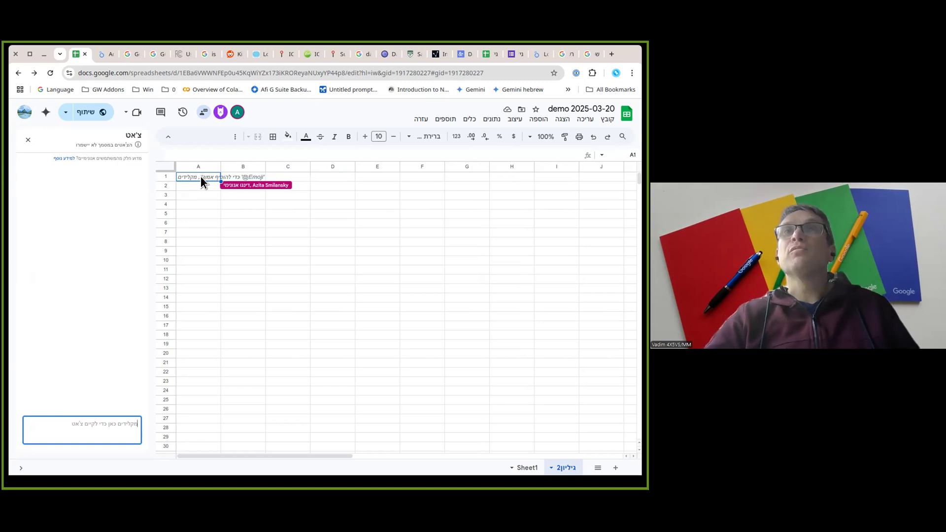
click(202, 203)
click(202, 176)
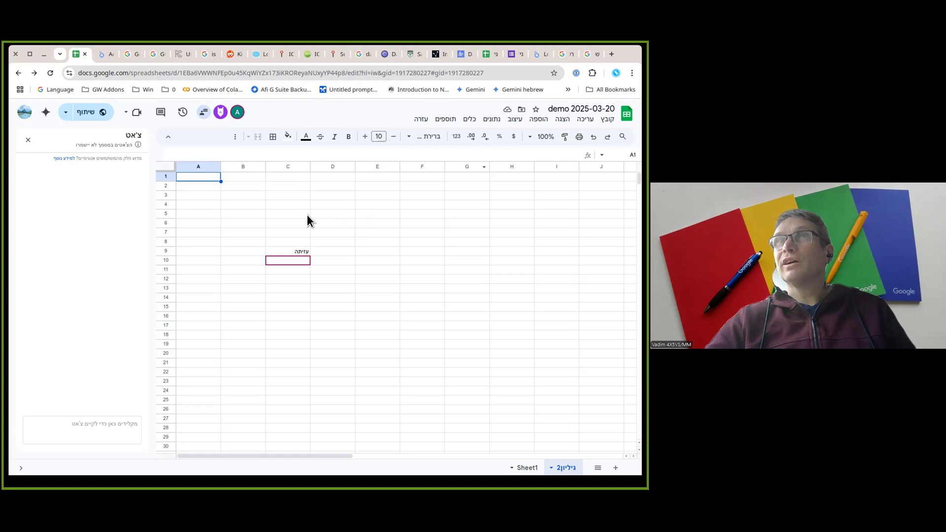
Step: Enter "fdgfd" in cell C5 and point out the other viewers' marker on cell A1
click(291, 215)
text(fdgfd)
key(Return)
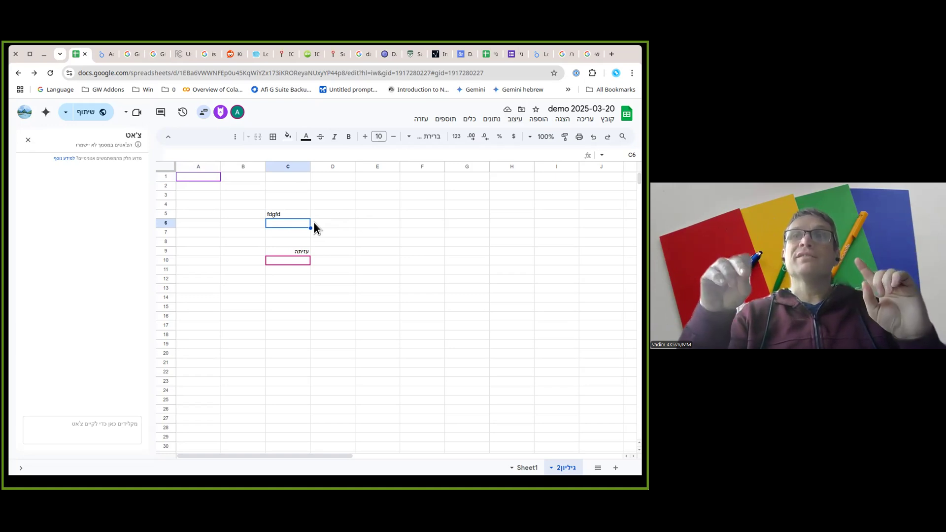
mouse_move(200, 173)
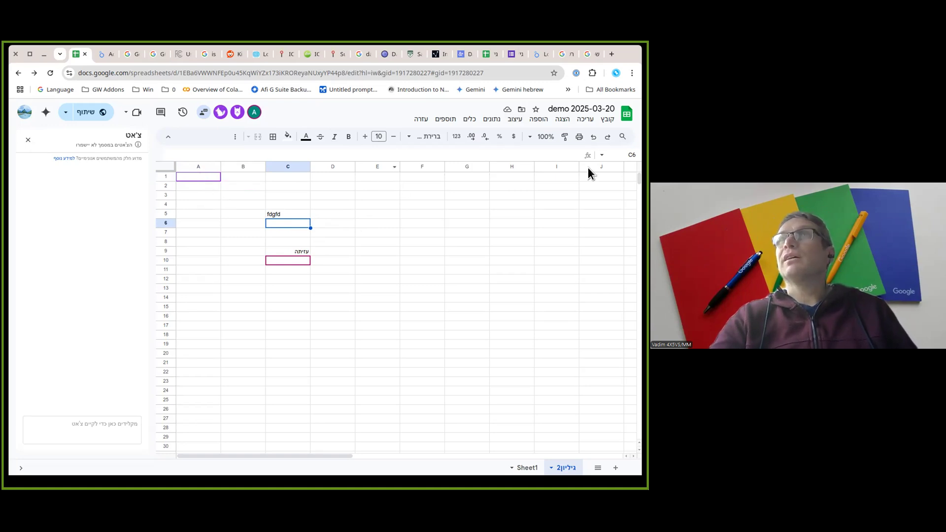
Step: Review the spreadsheet's locale, time zone and display language settings, and close them without saving
click(603, 120)
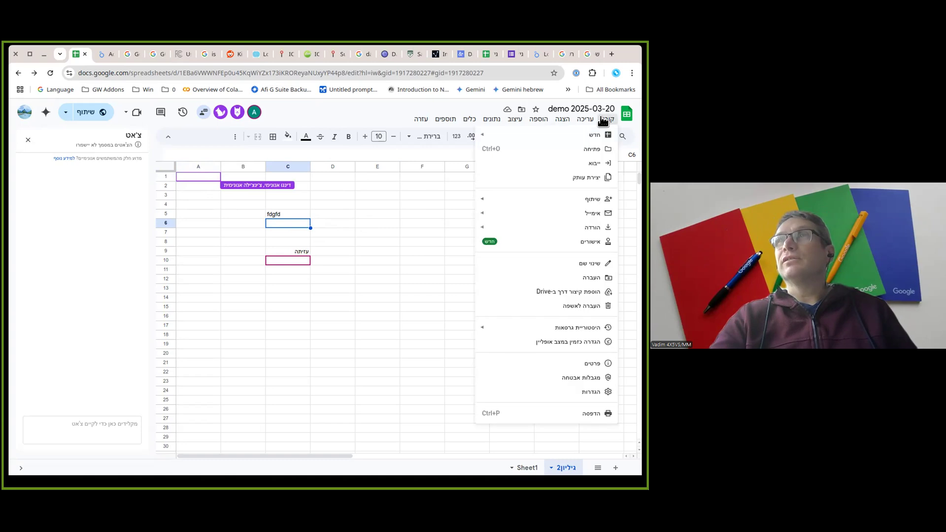
click(581, 392)
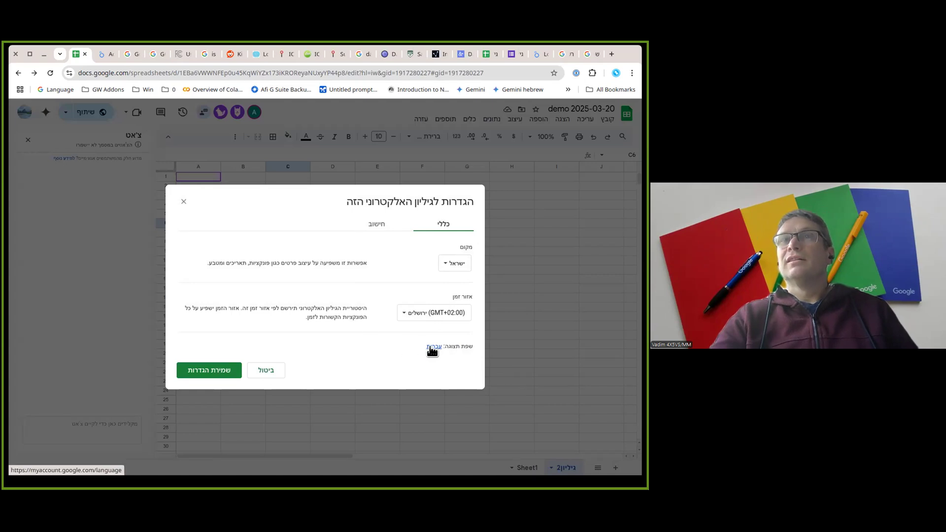
click(269, 370)
Step: Set the direction of the second sheet (גיליון2) to right-to-left (כיוון גיליון מימין לשמאל)
click(515, 119)
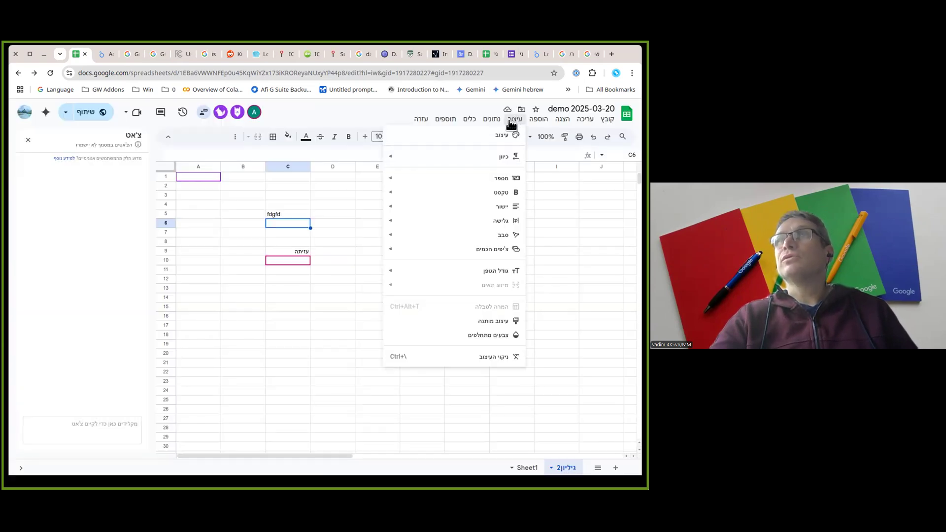
mouse_move(499, 159)
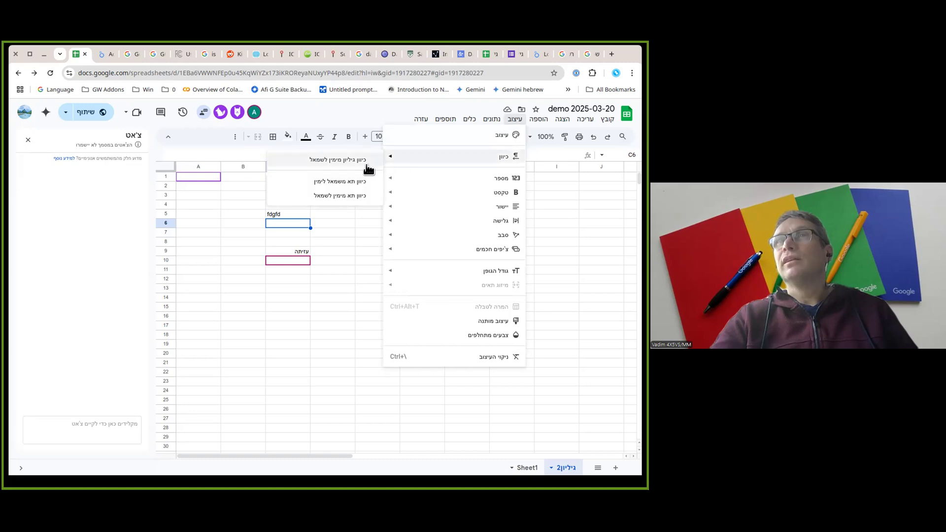
click(328, 160)
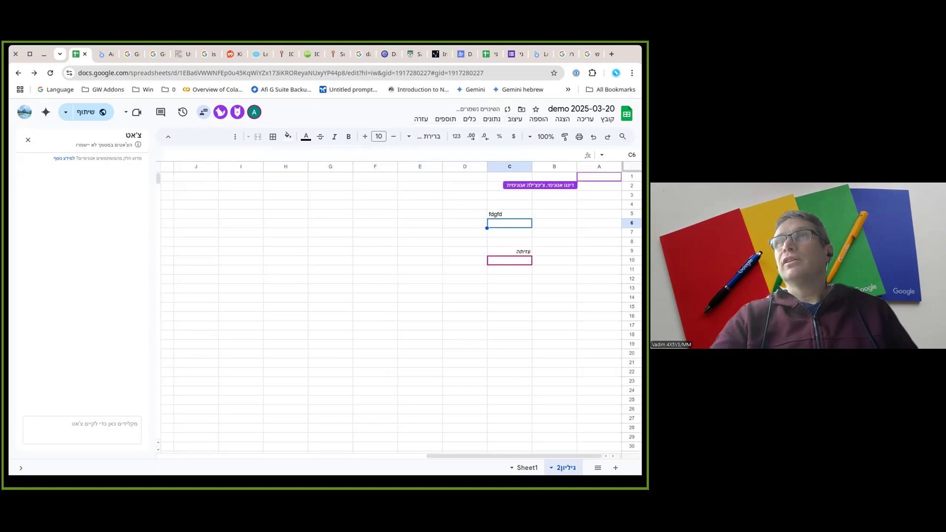
Step: Send "hi" in the document chat and check the options for joining or starting a meeting
click(85, 427)
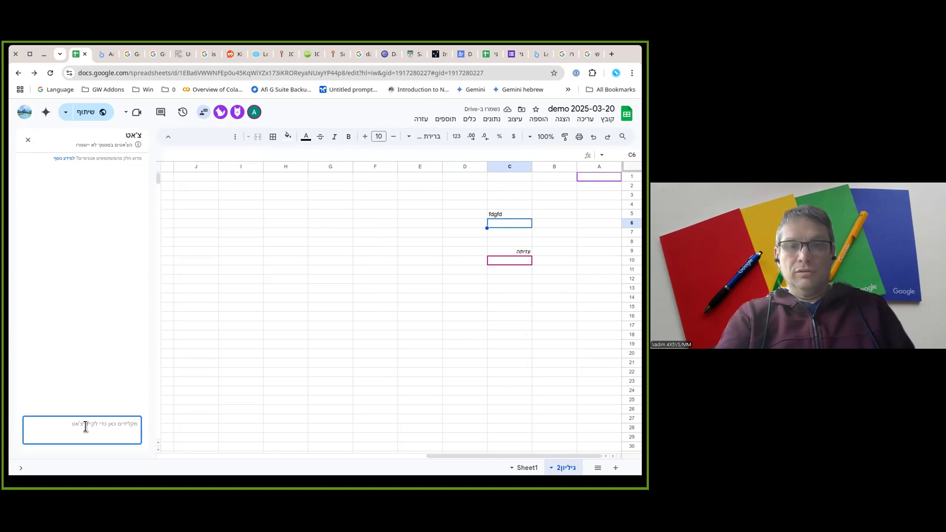
text(hi)
key(Return)
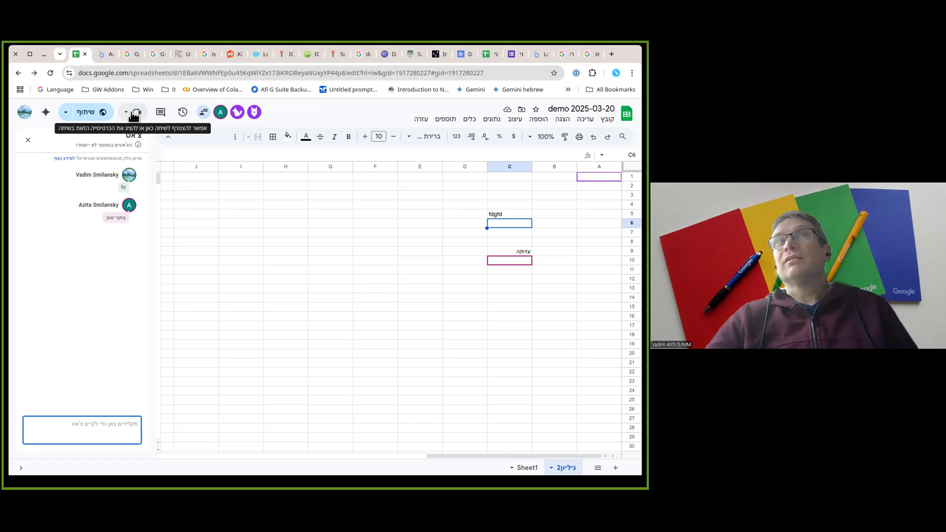
click(133, 114)
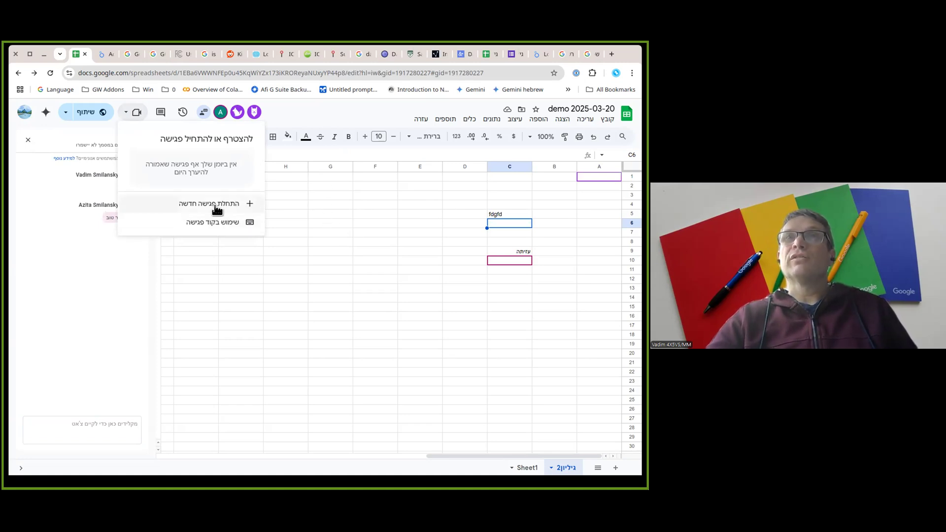
key(Escape)
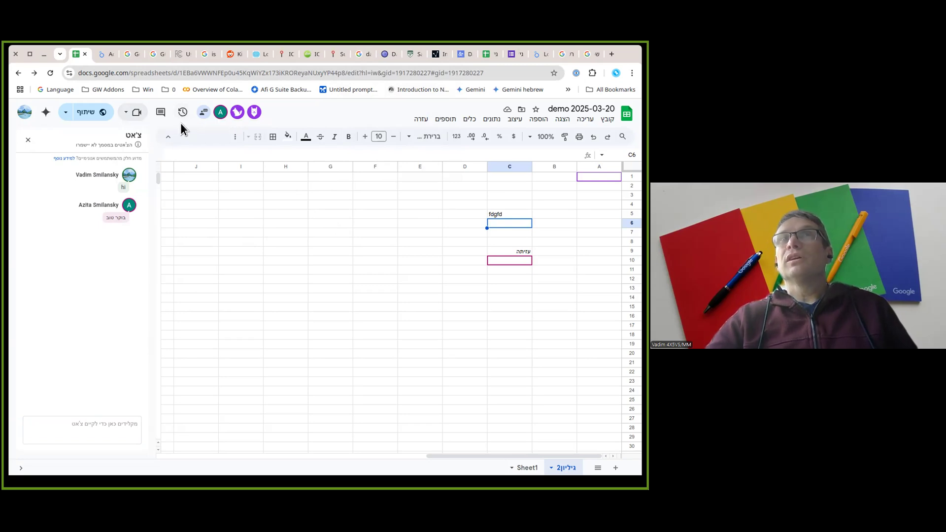
Step: Fill cells C13 to C16 with the sample texts "dfbsd", "gf", "ghf" and "gjtg"
click(513, 287)
text(dfbsd)
key(Return)
text(gf)
key(Return)
text(ghf)
key(Return)
text(gjtg)
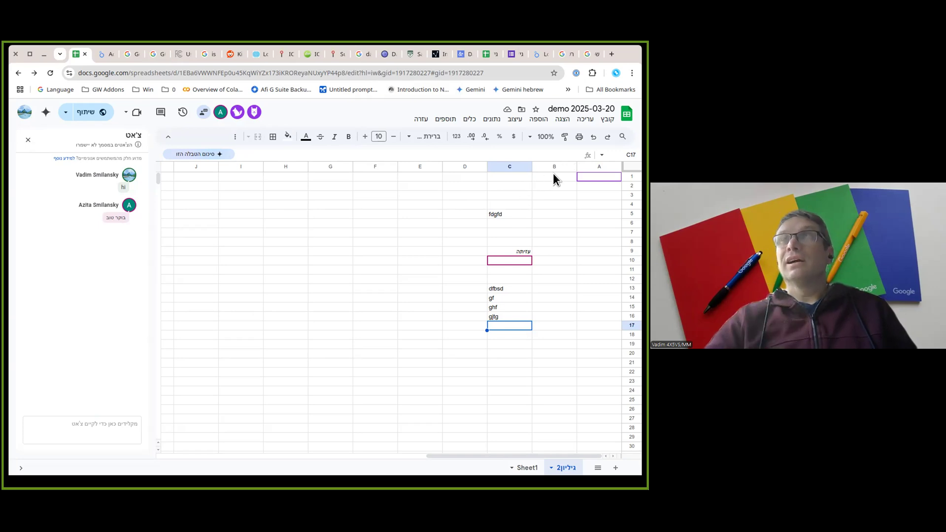
Step: Open the version history, examine the 20 March 0:30 version and its available actions, and return to the current spreadsheet
click(606, 119)
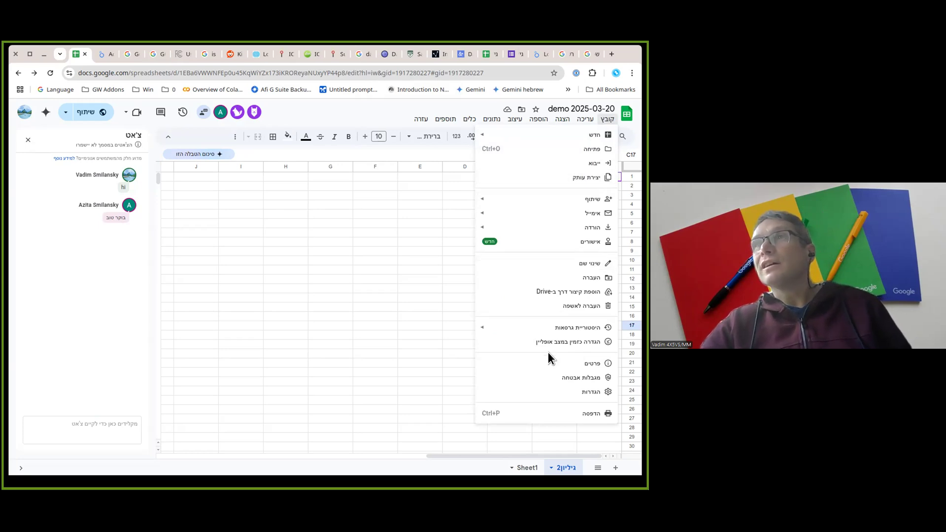
mouse_move(568, 327)
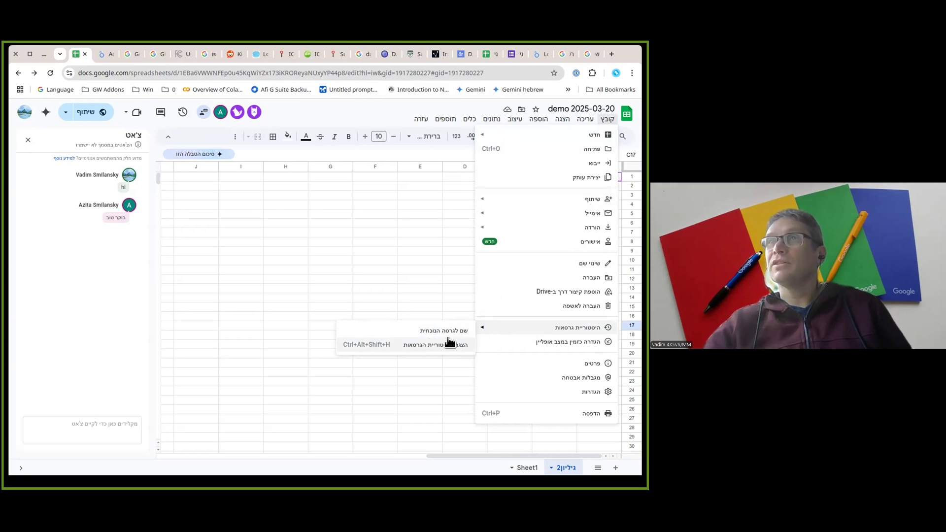
click(423, 344)
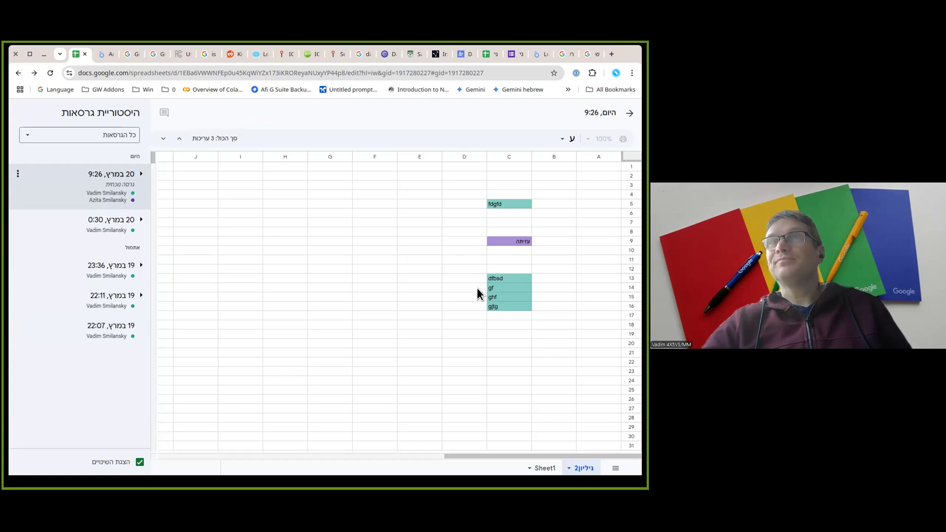
click(93, 223)
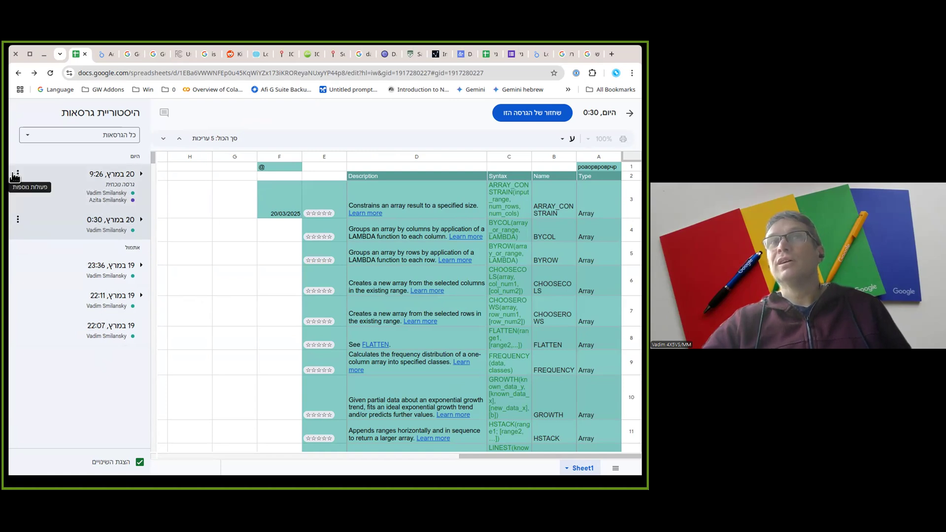
click(17, 219)
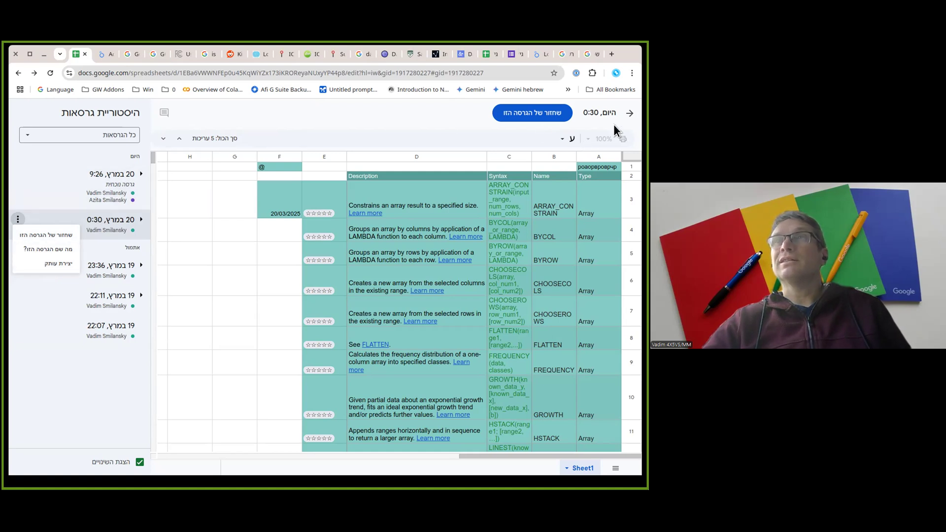
click(630, 113)
click(630, 113)
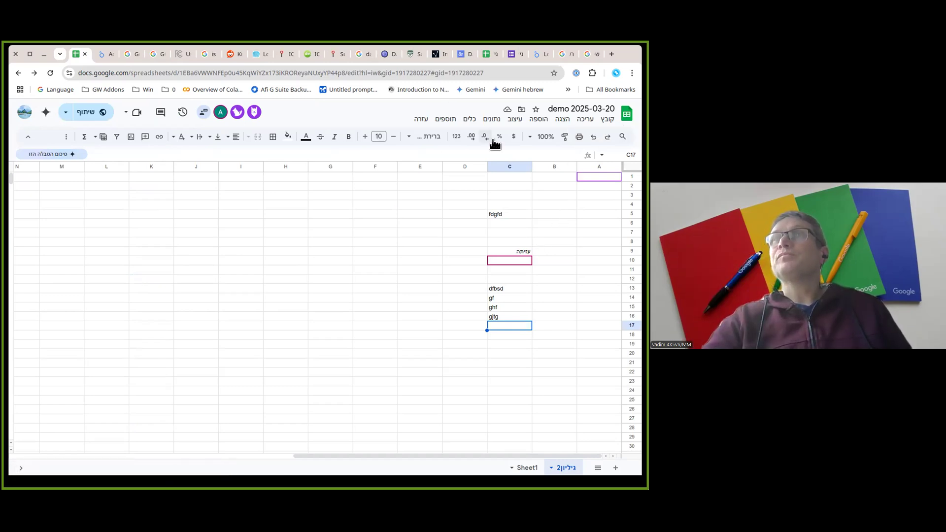
Step: Review the spelling and suggestion control options, and start adding a conditional notification (התראות מותנות) rule
click(468, 120)
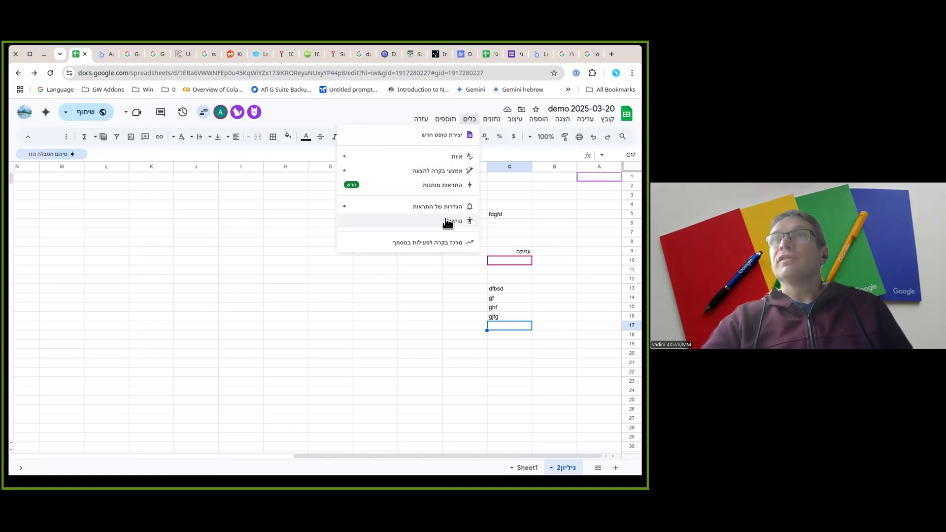
mouse_move(445, 156)
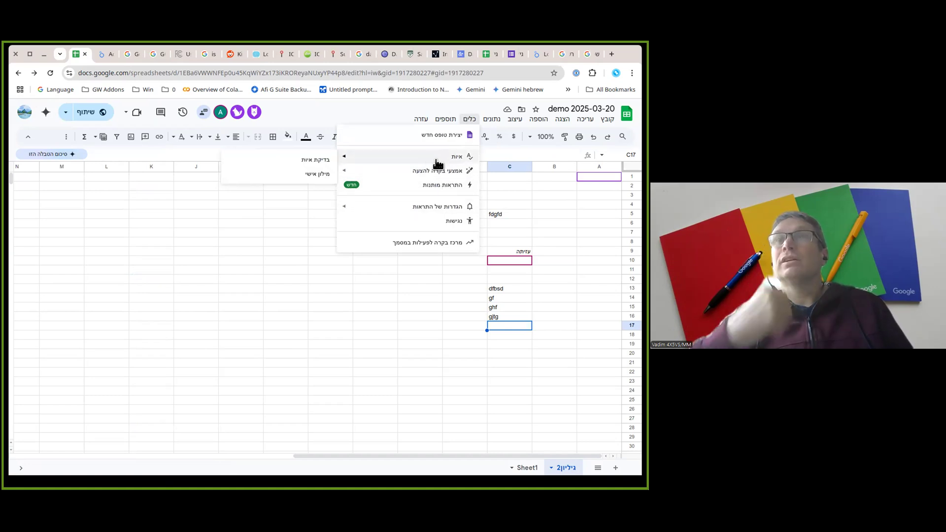
mouse_move(433, 176)
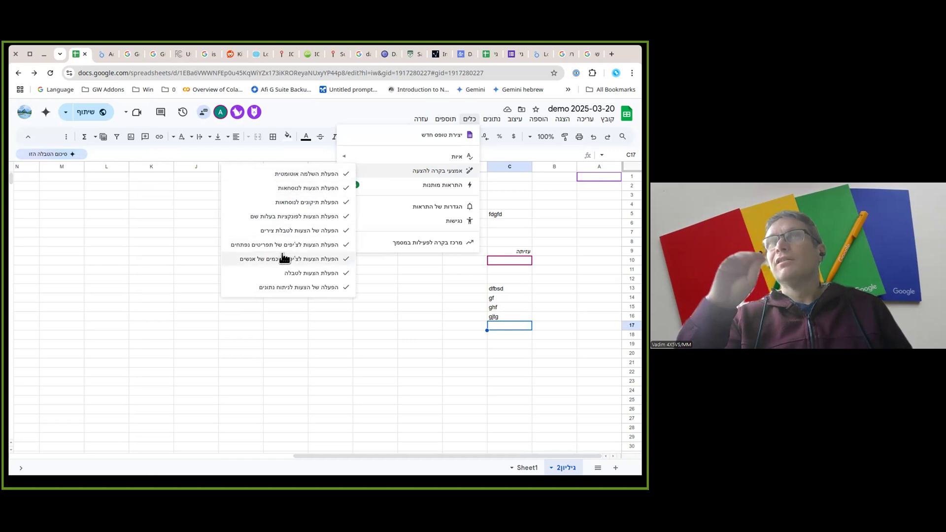
mouse_move(382, 212)
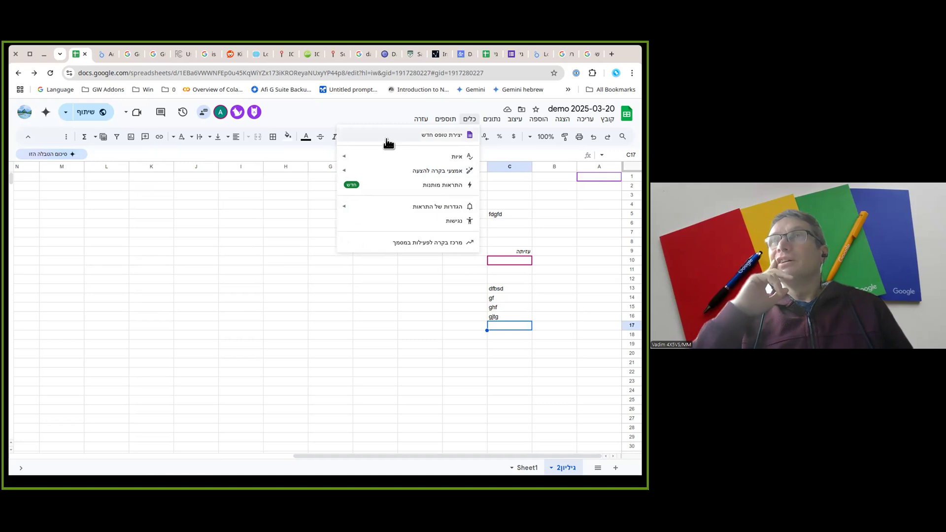
click(414, 188)
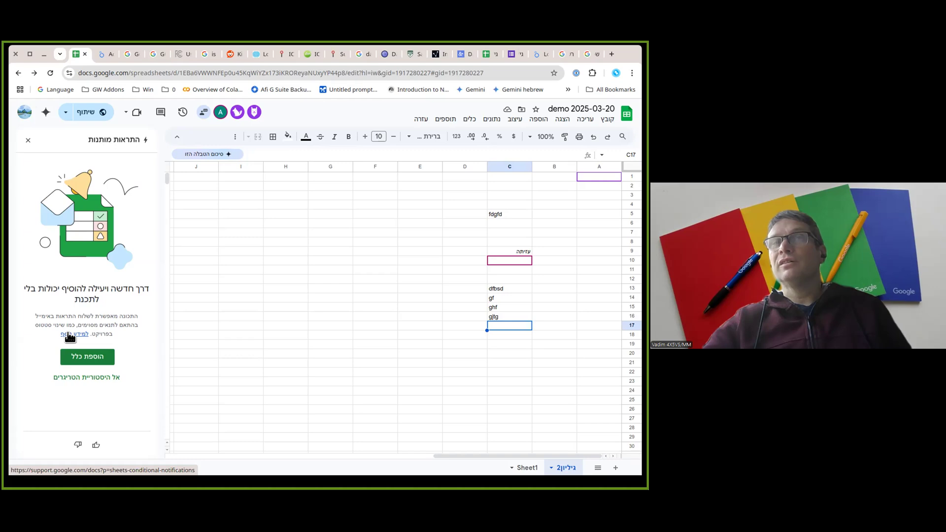
click(87, 357)
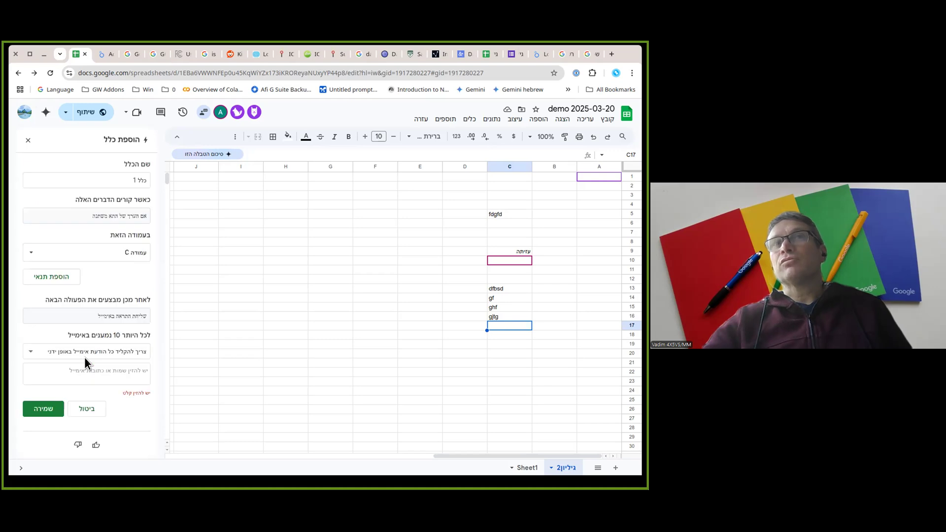
Step: Choose column C (עמודה C) as the column the notification rule monitors, keeping the default rule name
click(94, 180)
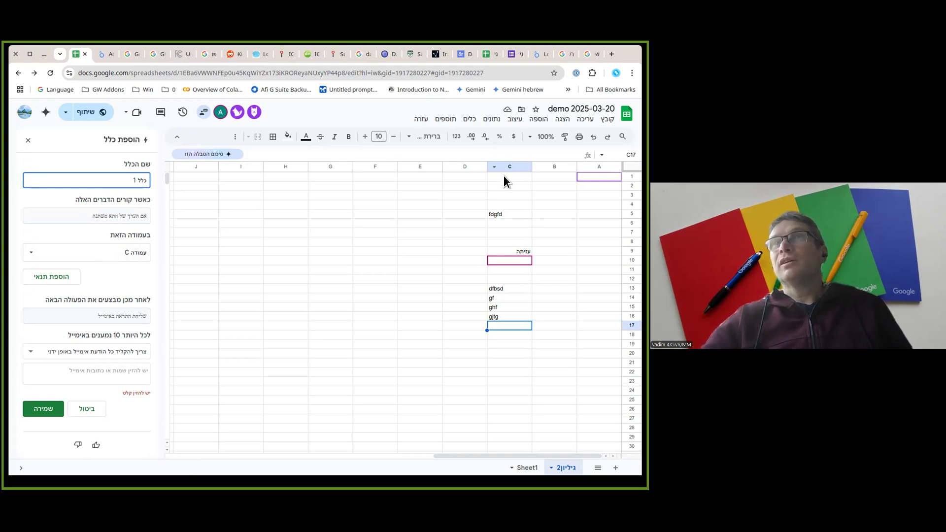
click(82, 252)
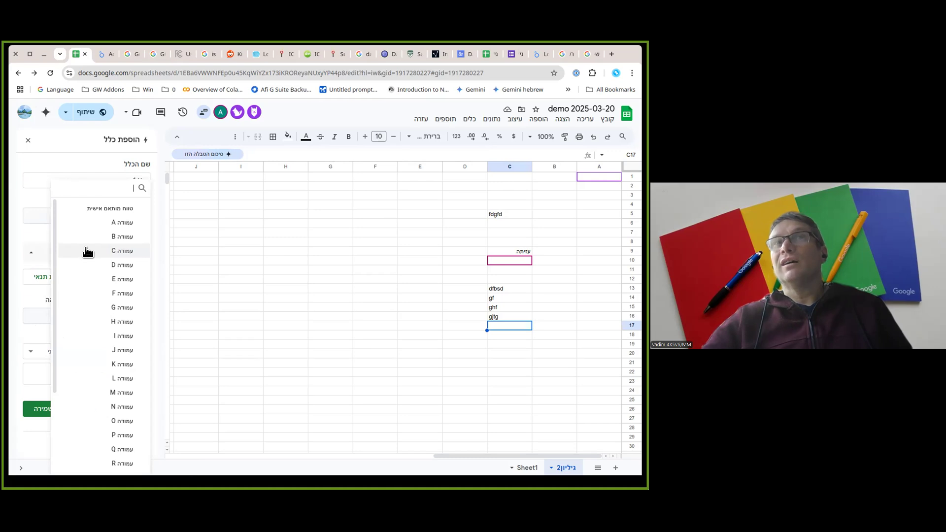
click(109, 254)
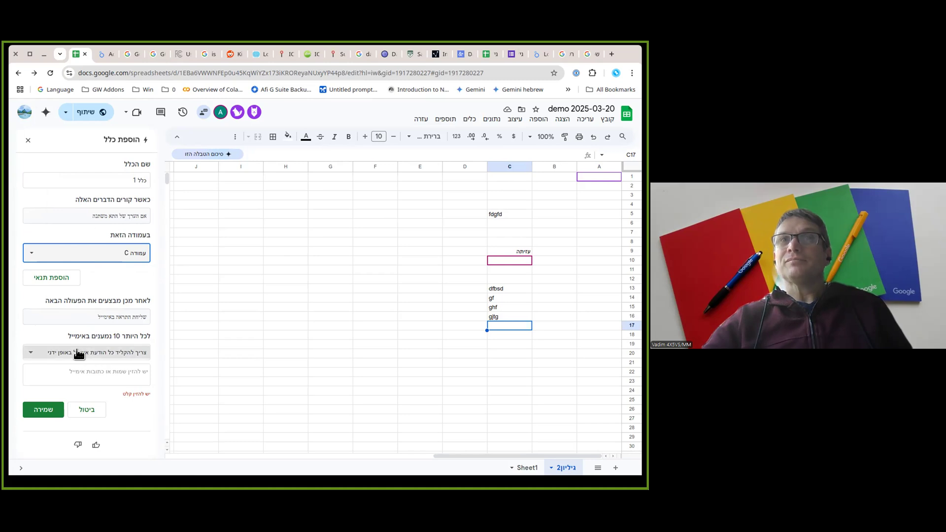
Step: Select cells H1:H24 as an example range and set the rule's recipients to come from a column of email addresses
click(83, 372)
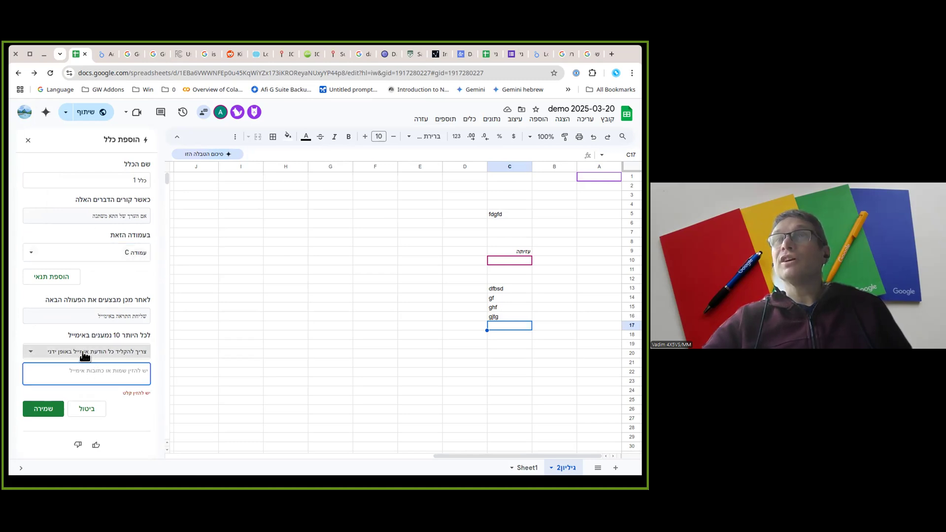
drag(280, 181, 280, 387)
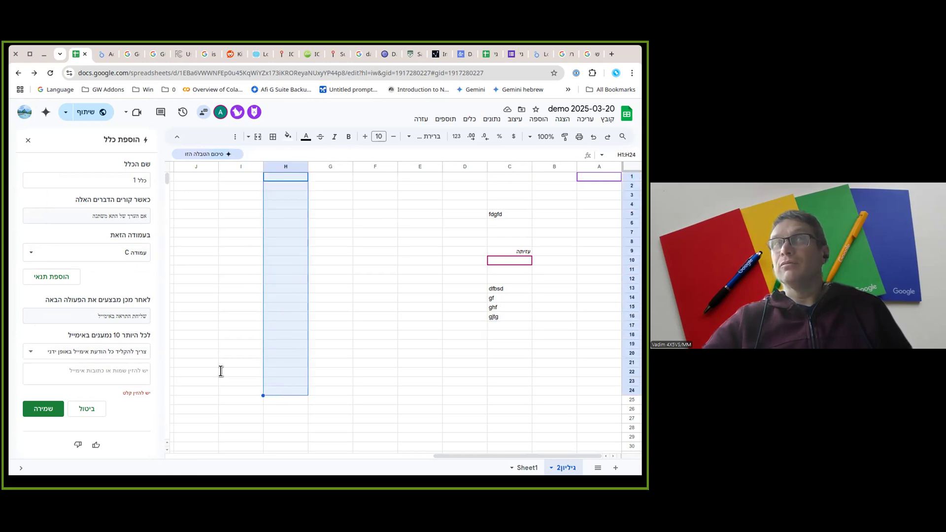
click(87, 353)
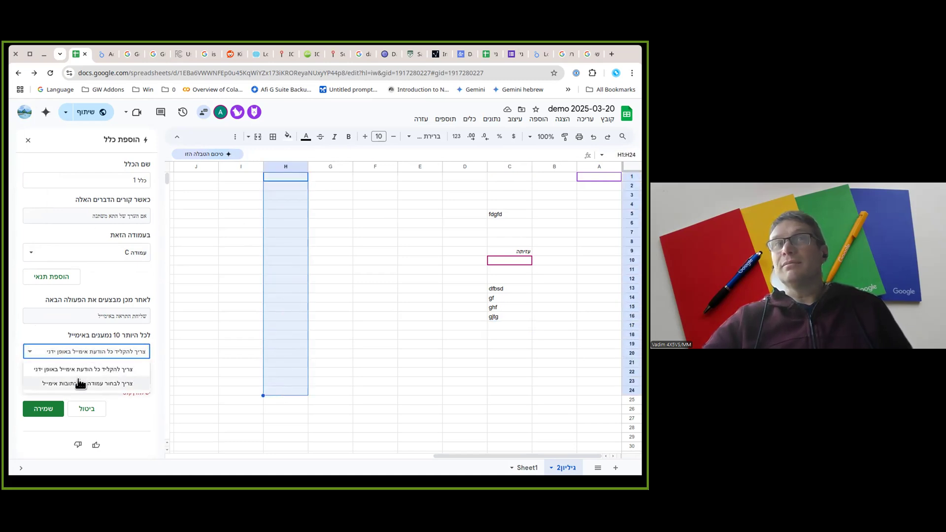
click(79, 383)
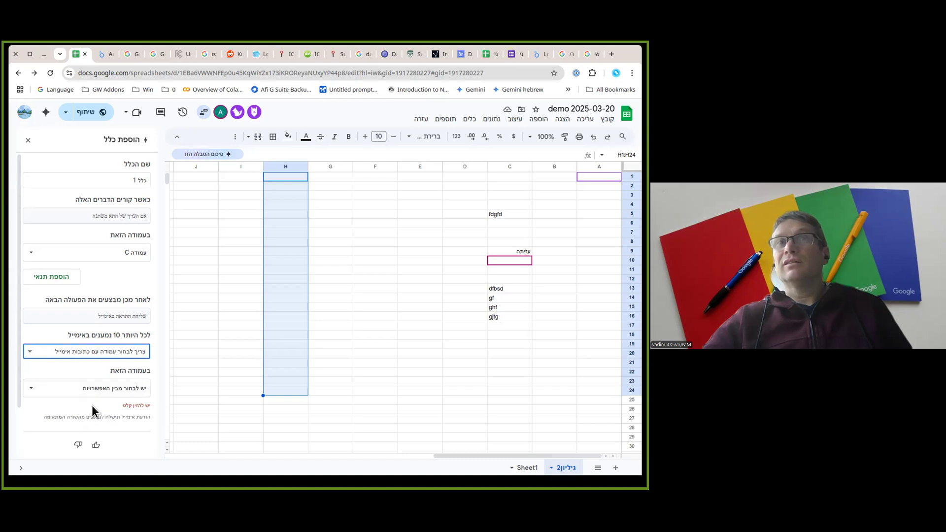
scroll(93, 368, down, 1)
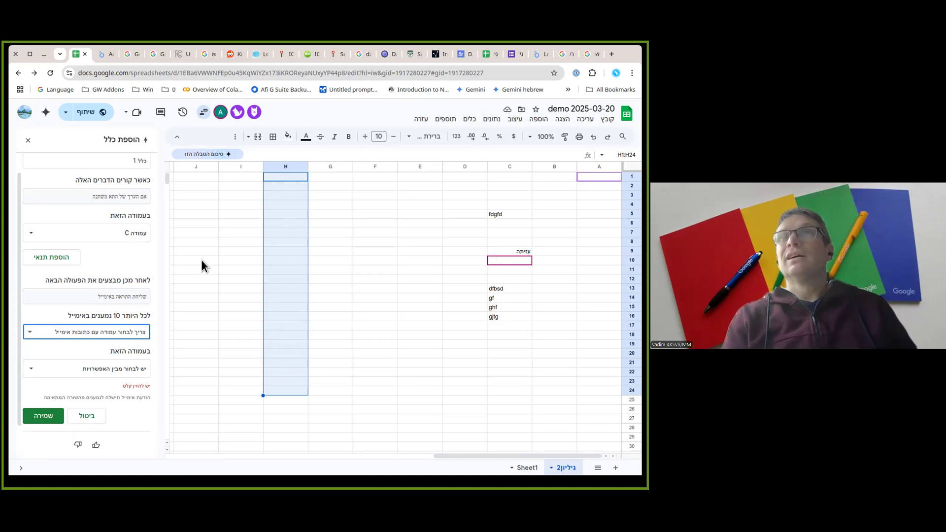
Step: Close the unfinished conditional notification rule without saving it, look over Sheet1, and return to the גיליון2 sheet
click(470, 119)
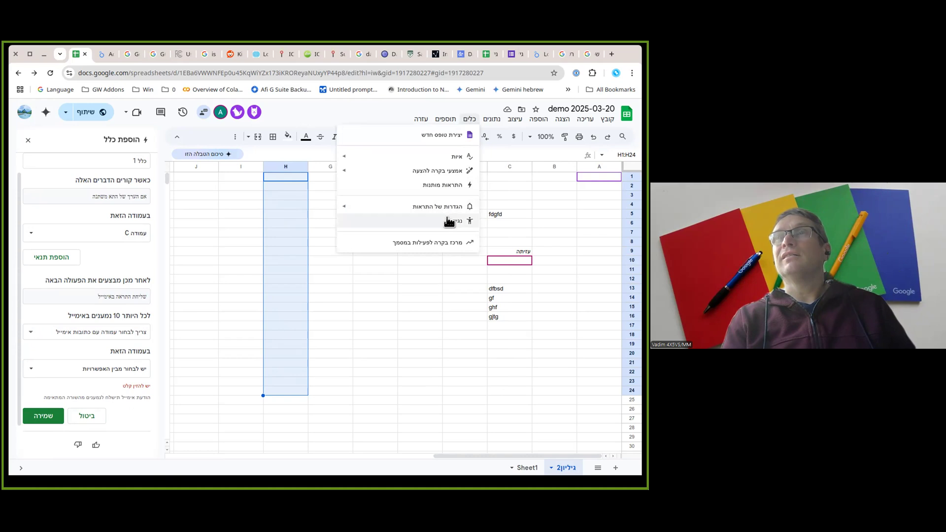
click(28, 141)
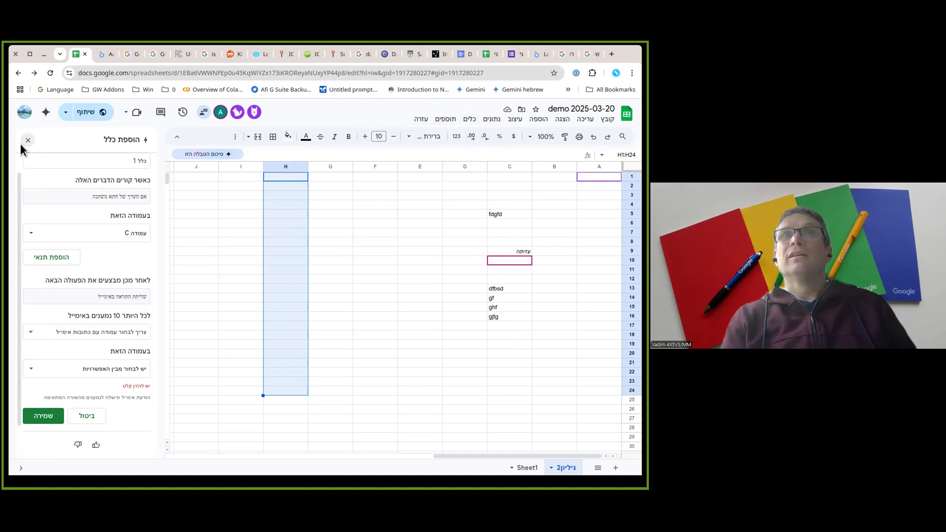
click(27, 141)
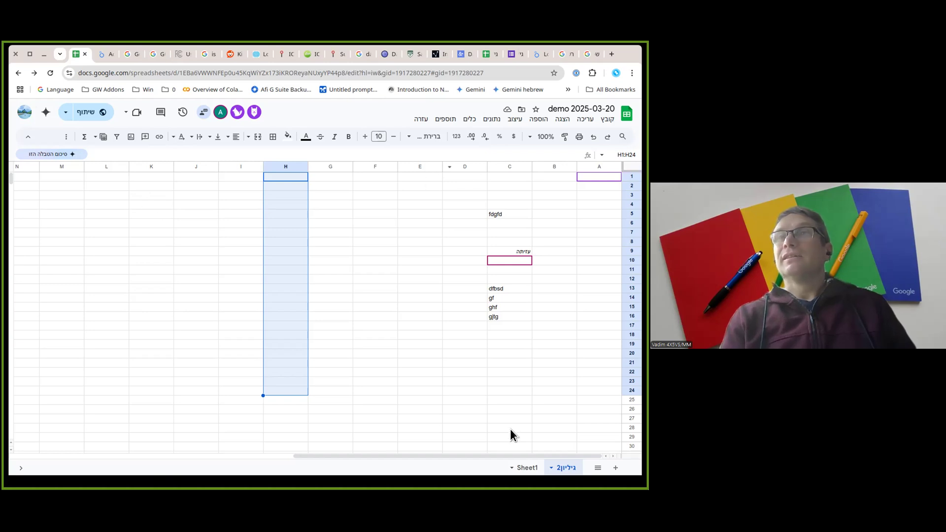
click(516, 470)
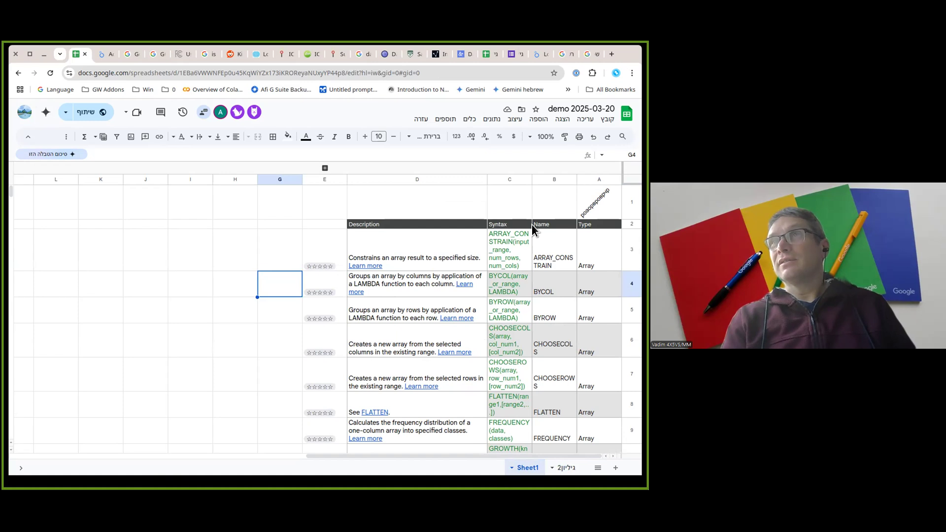
click(565, 468)
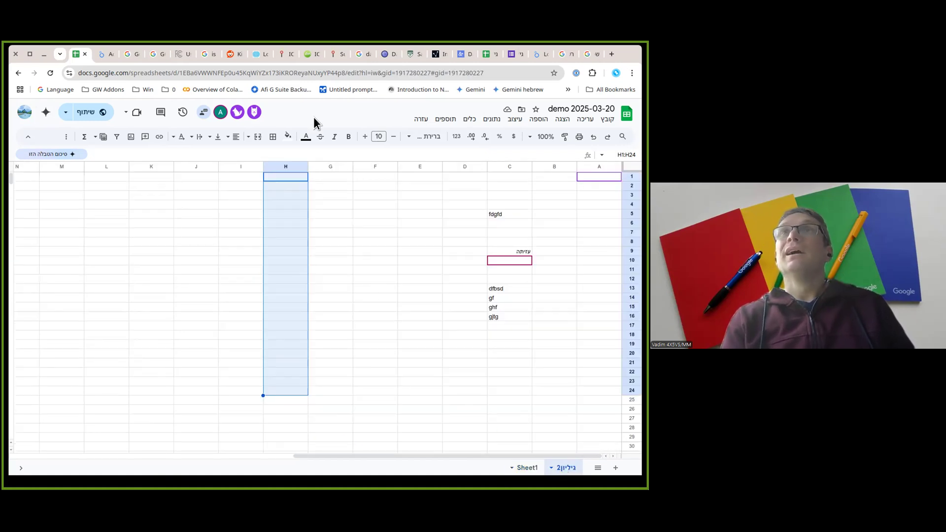
Step: Copy the function table filtered by "google" from the Google Sheets function list help page, from its header through the last row
click(583, 53)
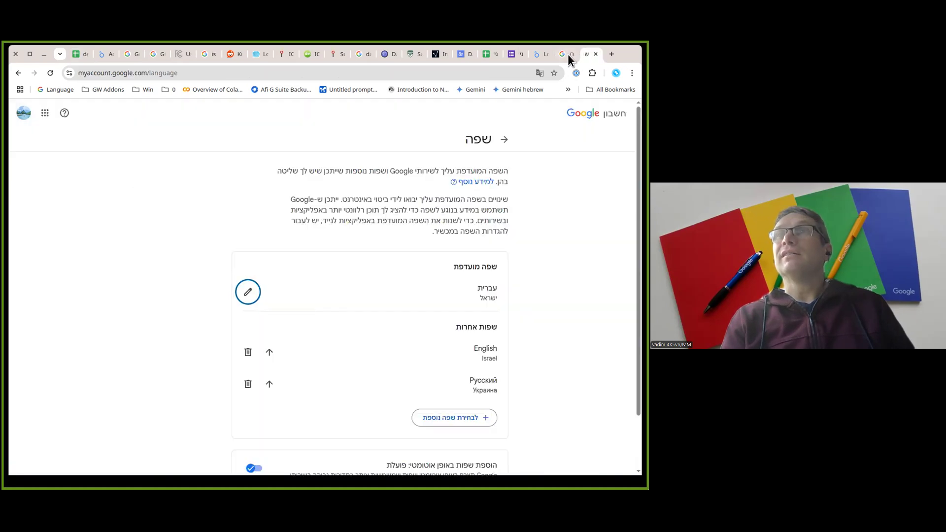
click(563, 55)
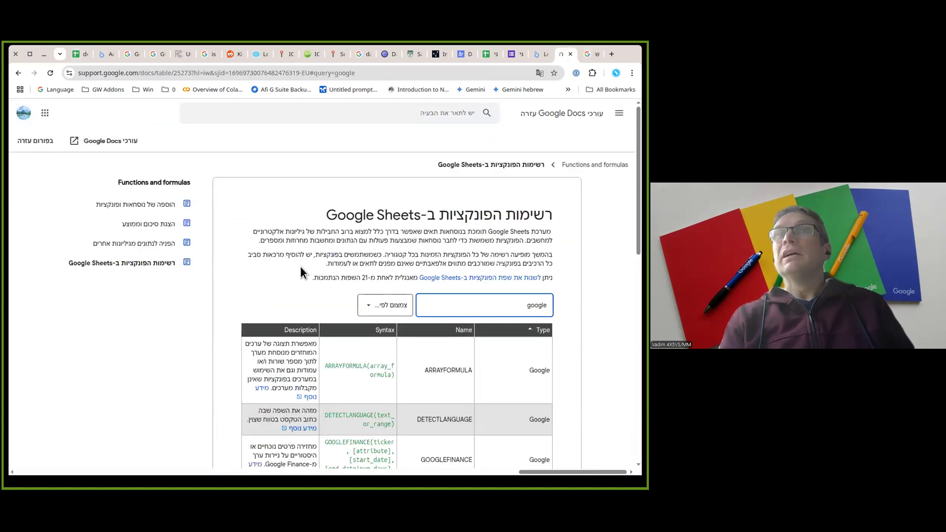
scroll(300, 267, down, 2)
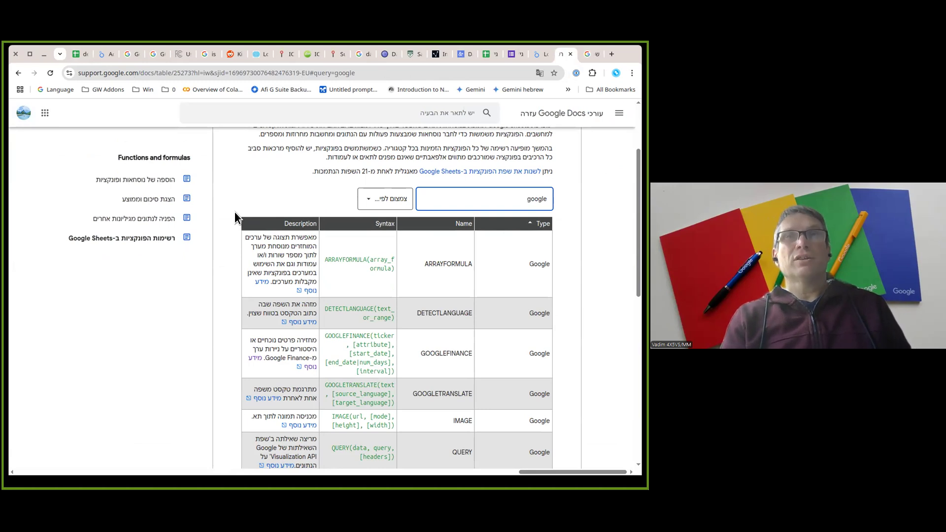
drag(235, 215, 457, 151)
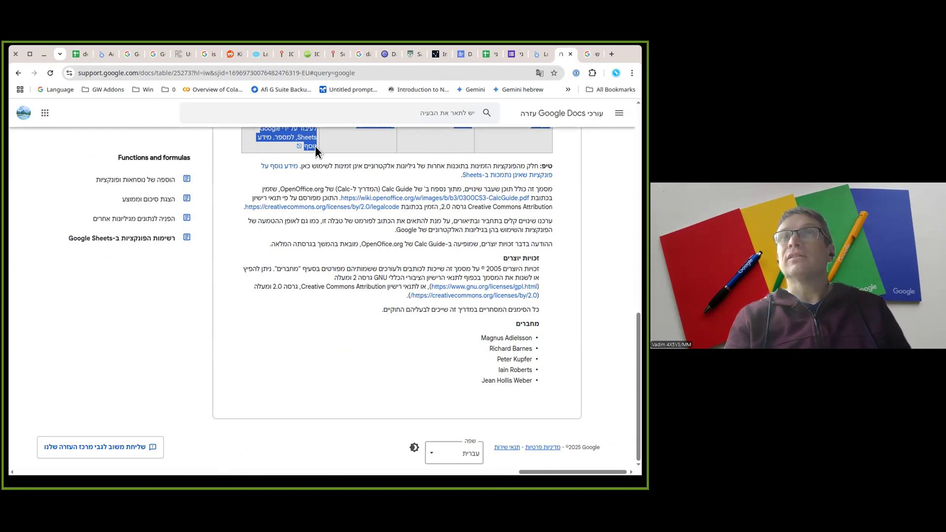
Step: Paste the copied function table into גיליון2 starting at cell B3
click(76, 54)
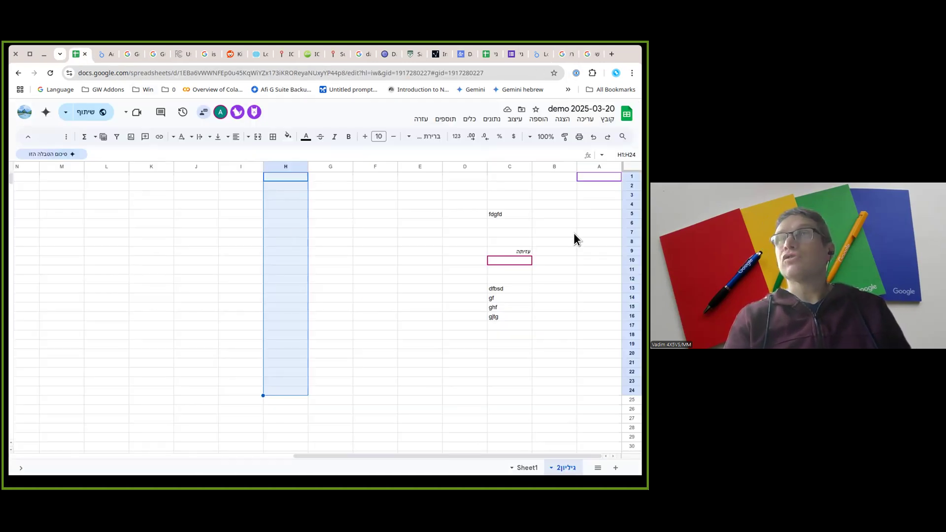
click(539, 196)
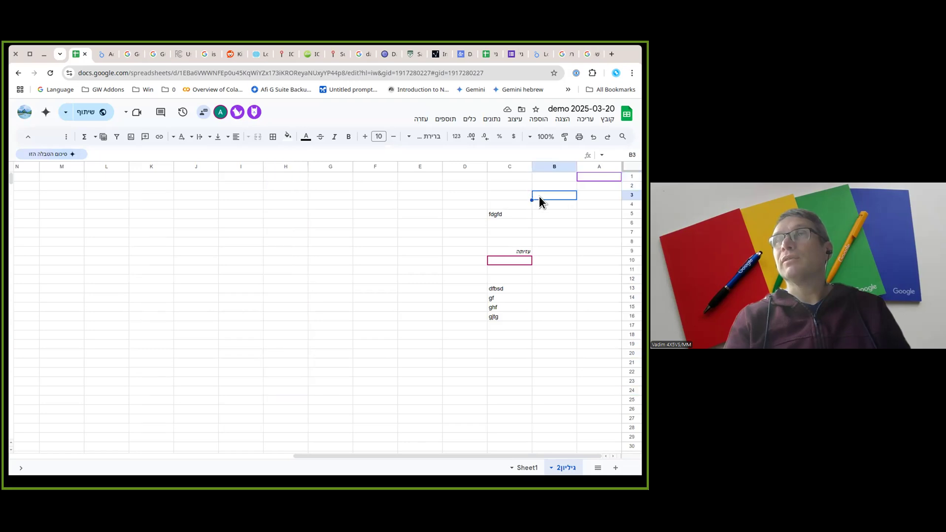
right_click(539, 196)
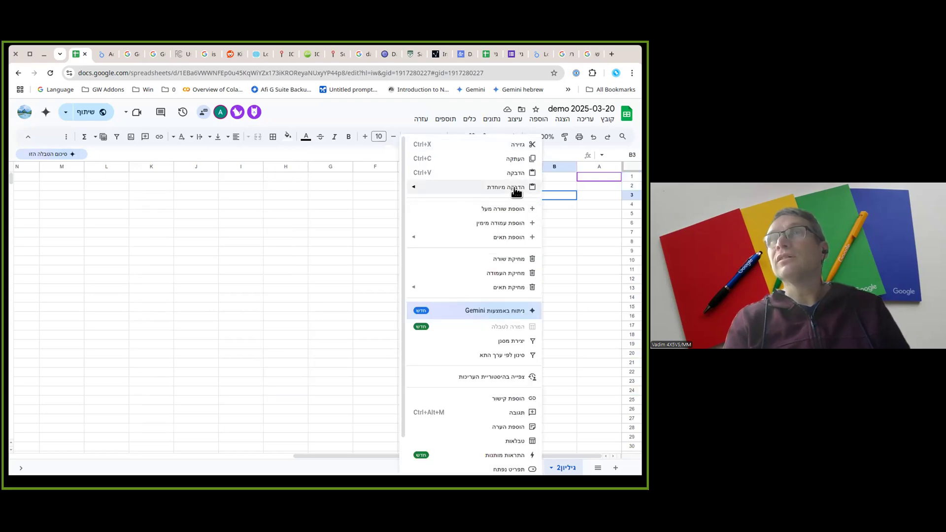
click(507, 172)
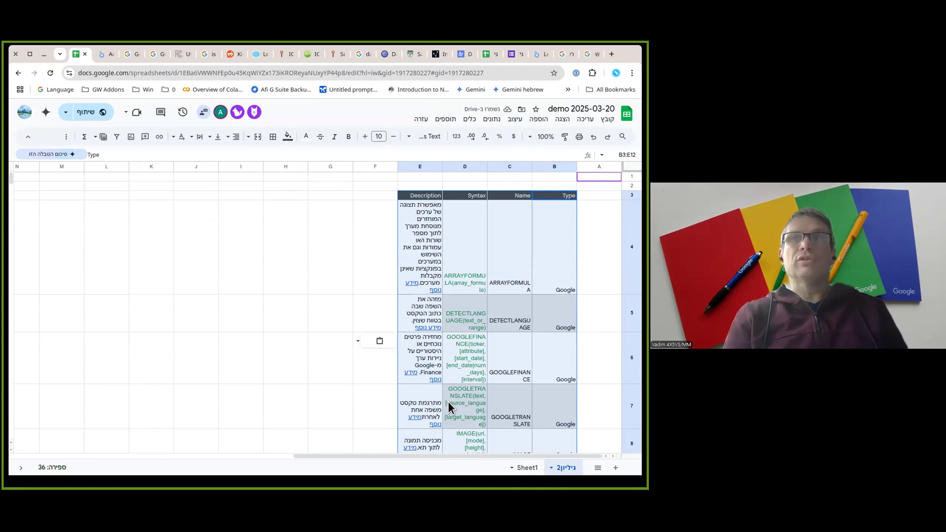
Step: Widen the Description column E, fit the Type column B to its contents, and widen the Name column C to show full function names
mouse_move(411, 236)
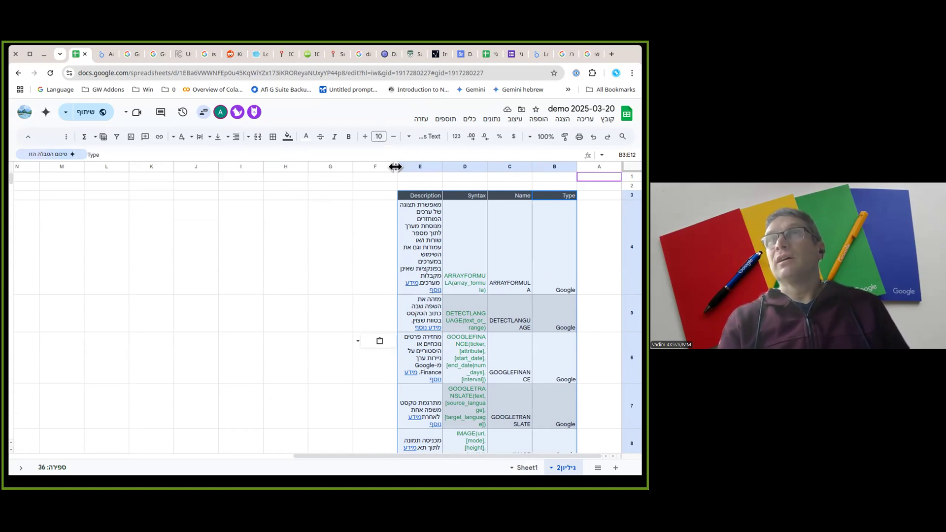
drag(396, 167, 395, 166)
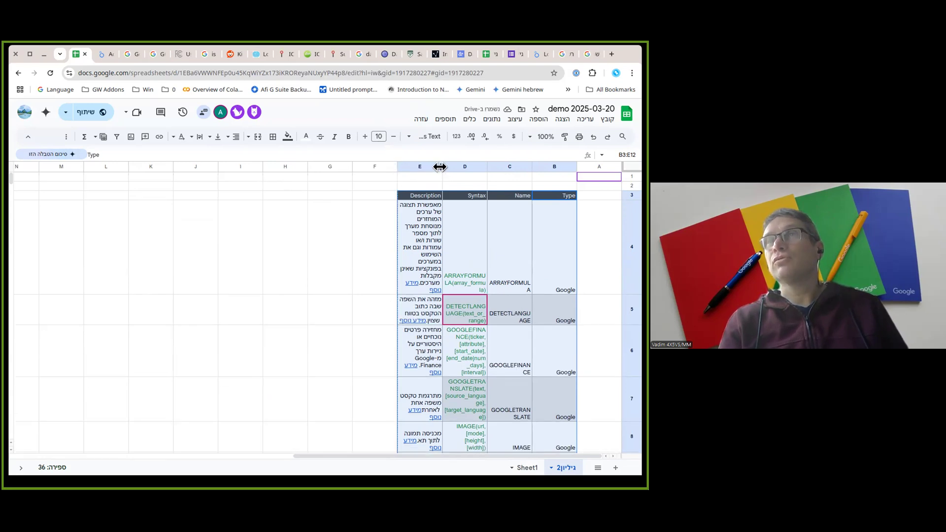
drag(439, 167, 281, 166)
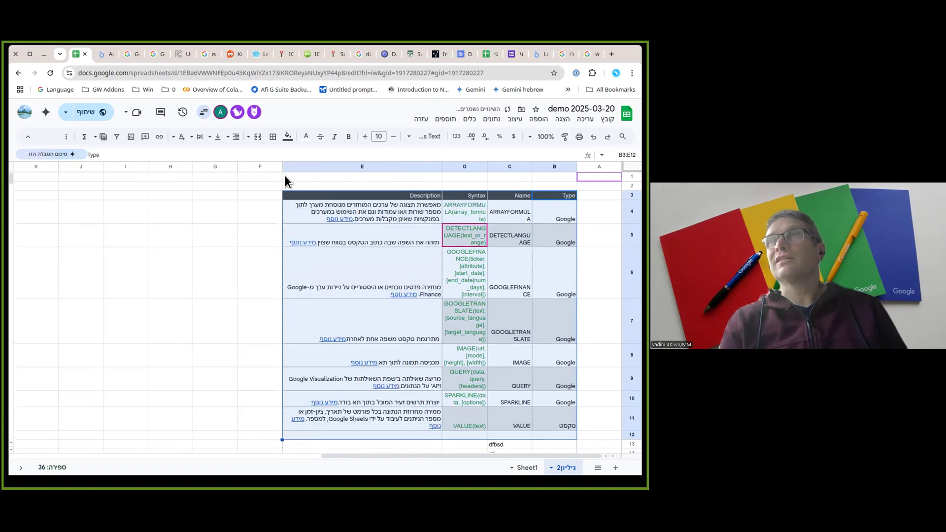
drag(441, 165, 440, 166)
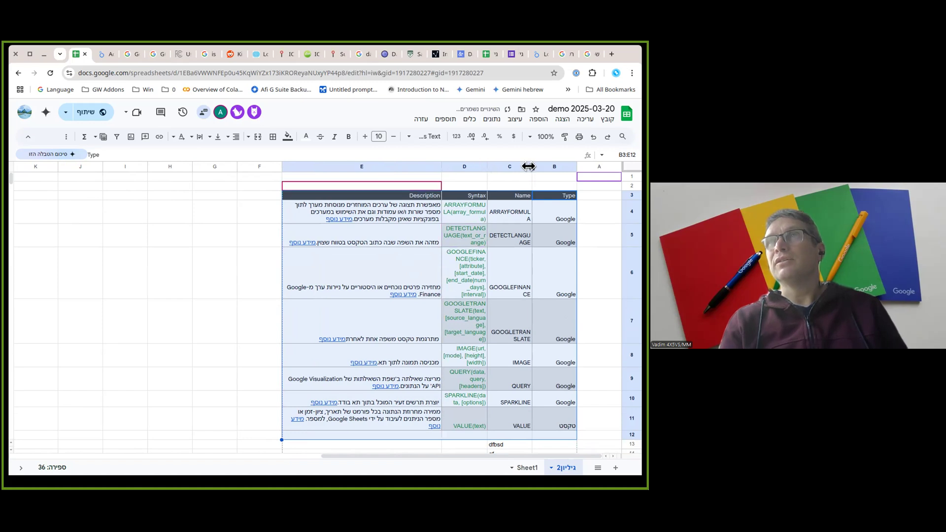
double_click(531, 167)
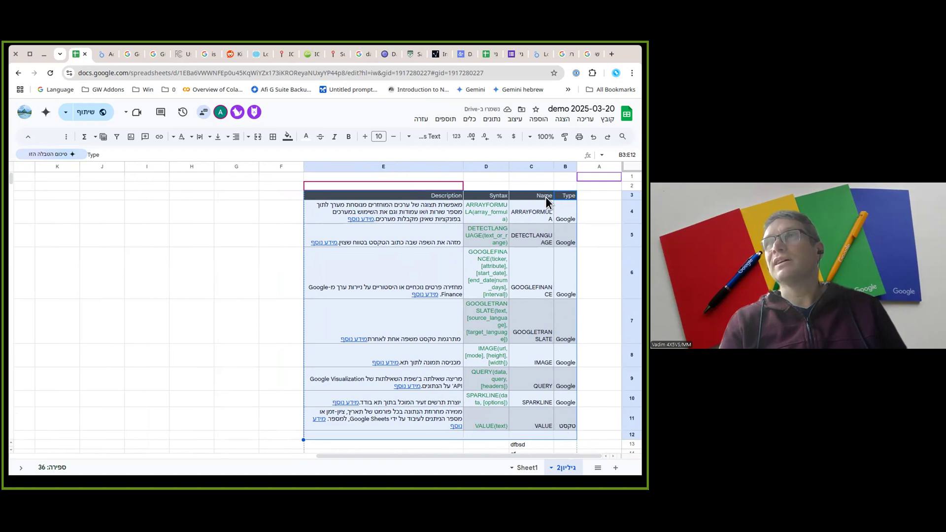
drag(508, 166, 481, 167)
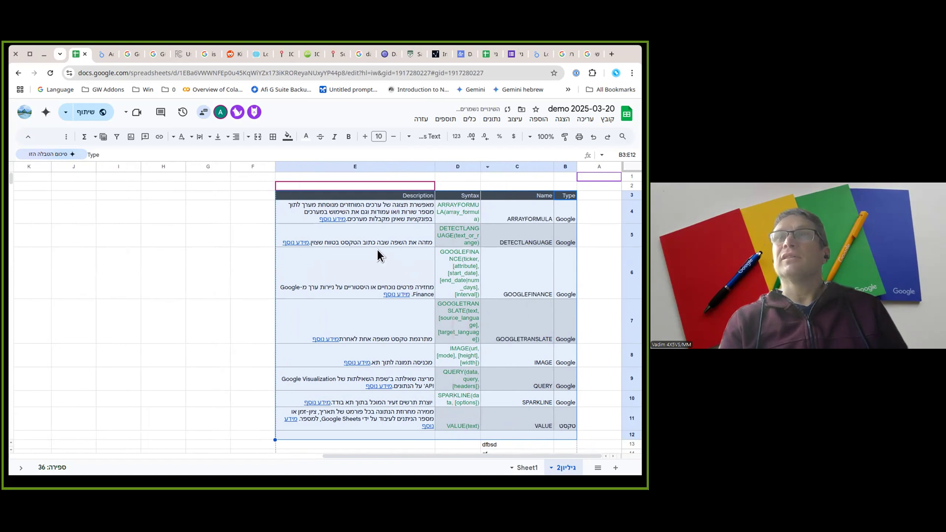
scroll(420, 402, down, 5)
scroll(412, 385, up, 5)
scroll(427, 329, down, 3)
scroll(427, 330, up, 3)
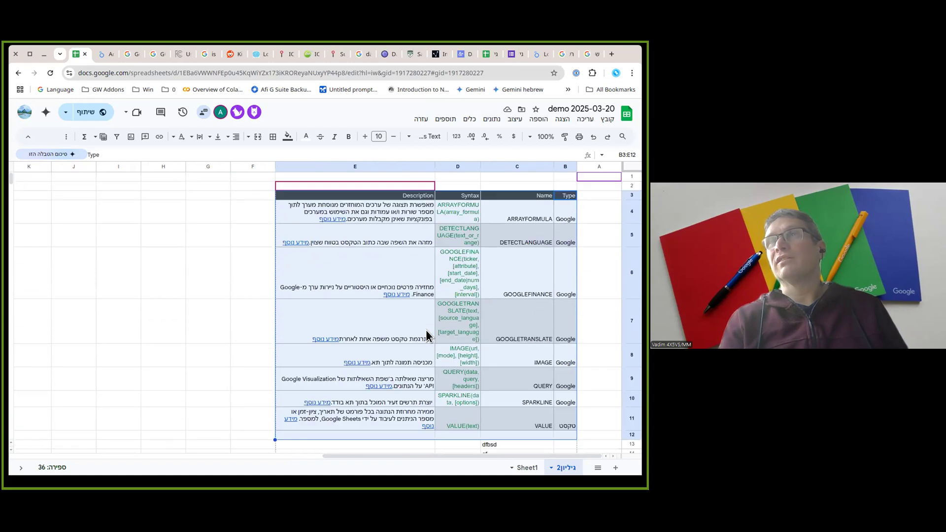
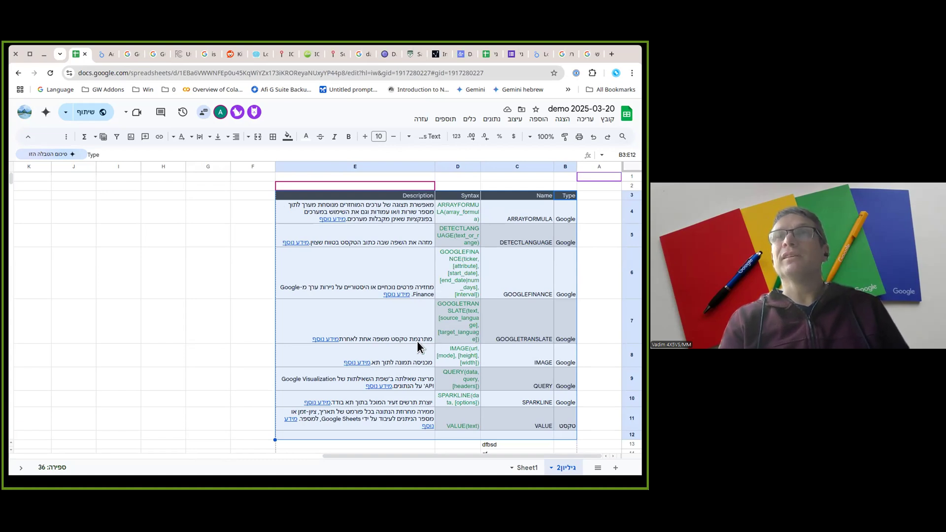
click(389, 280)
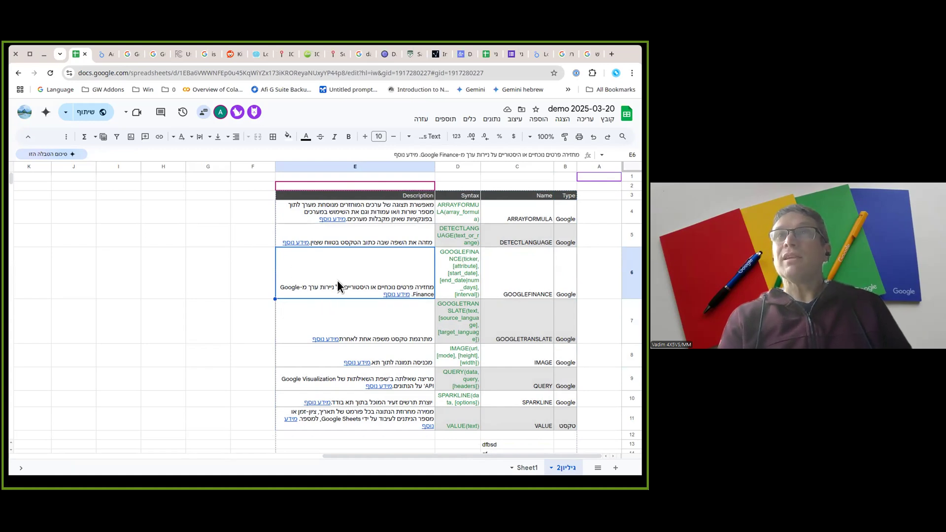
click(182, 256)
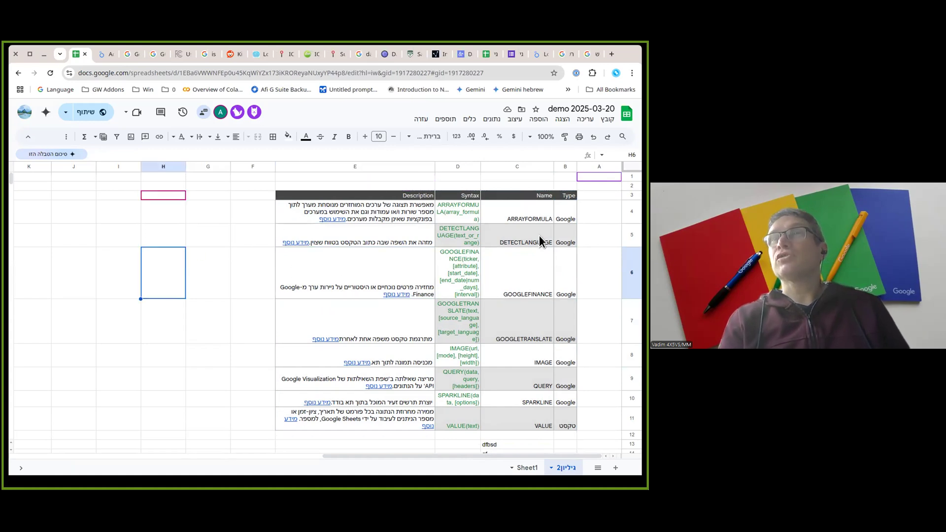
Step: Set up a protected range for the function table B3:E11 on גיליון2 with the description "function help"
mouse_move(344, 206)
drag(325, 197, 560, 423)
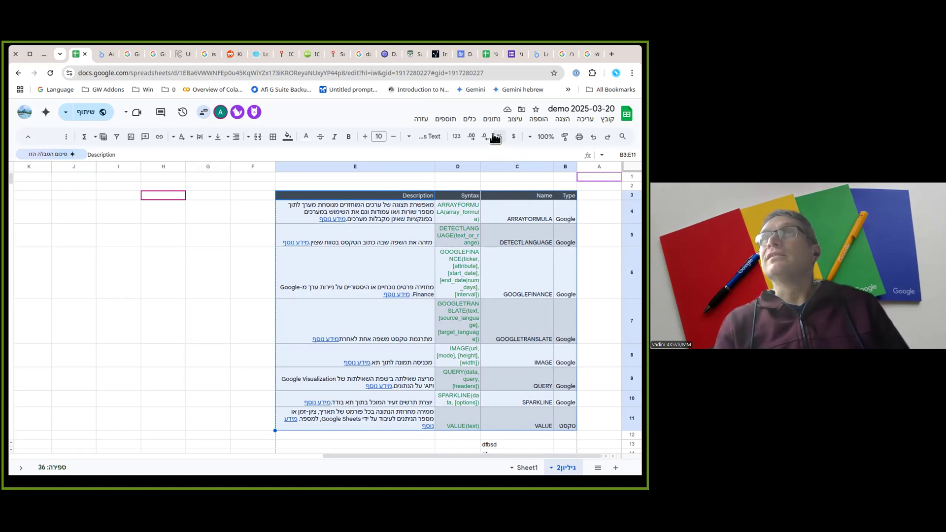
click(469, 120)
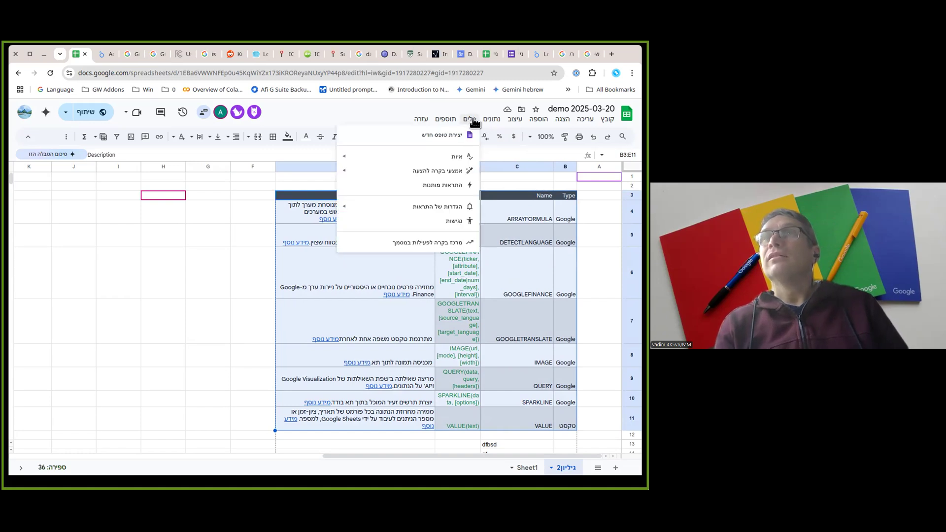
mouse_move(492, 123)
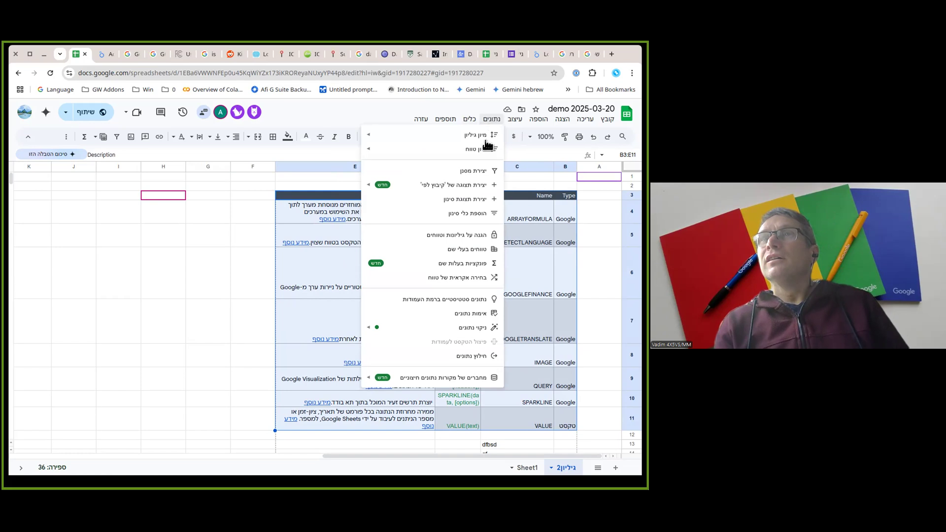
click(469, 237)
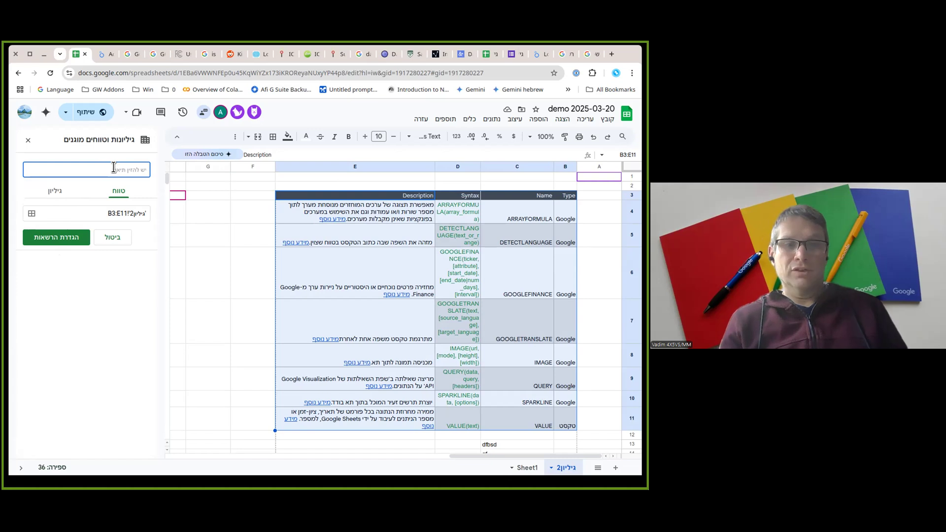
text(function help)
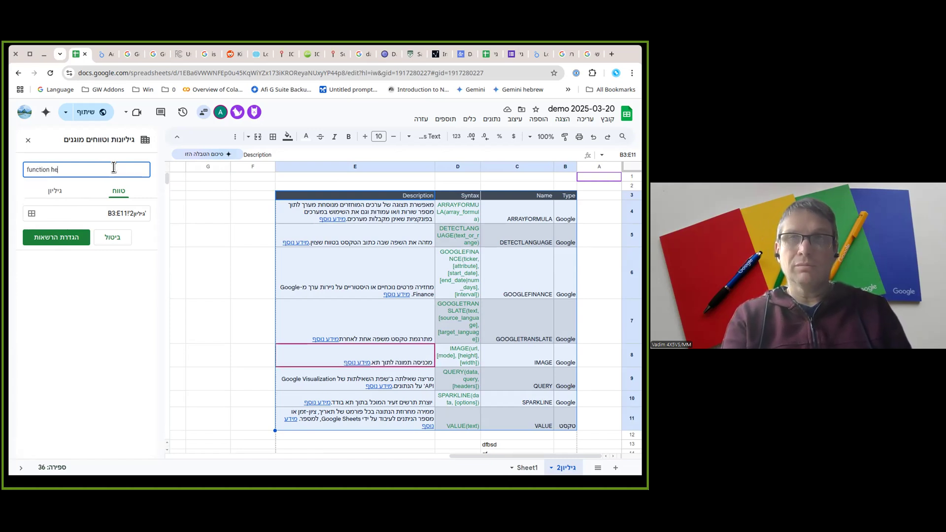
Step: Restrict who can edit the protected range by removing the other collaborator and adding another editor's e-mail address
click(58, 238)
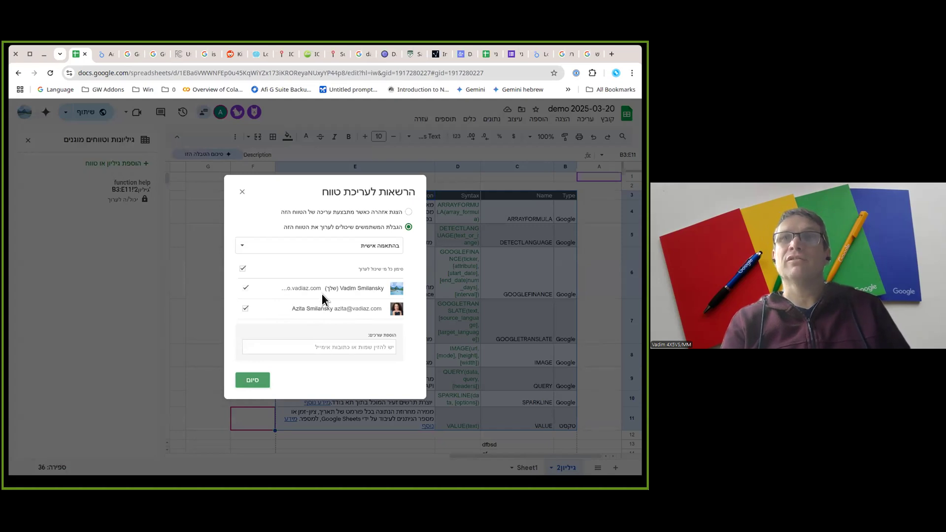
click(242, 308)
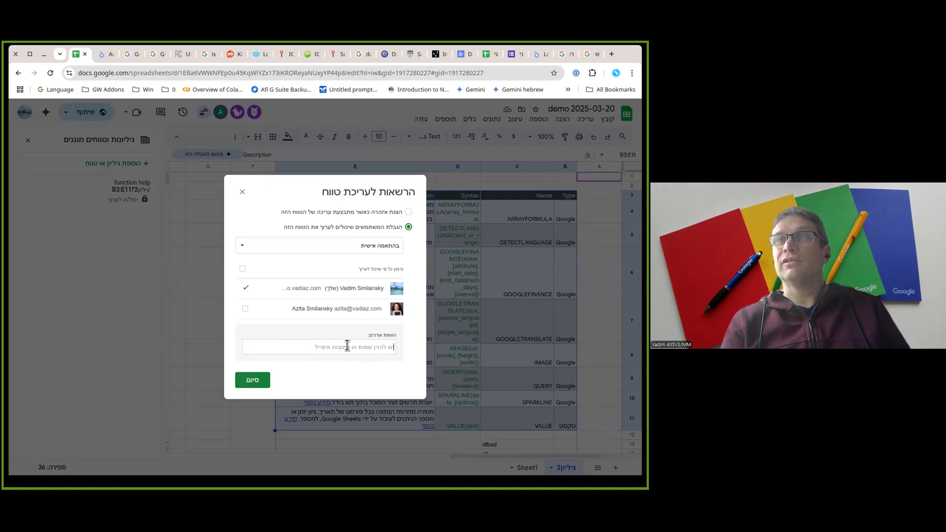
text(vadim)
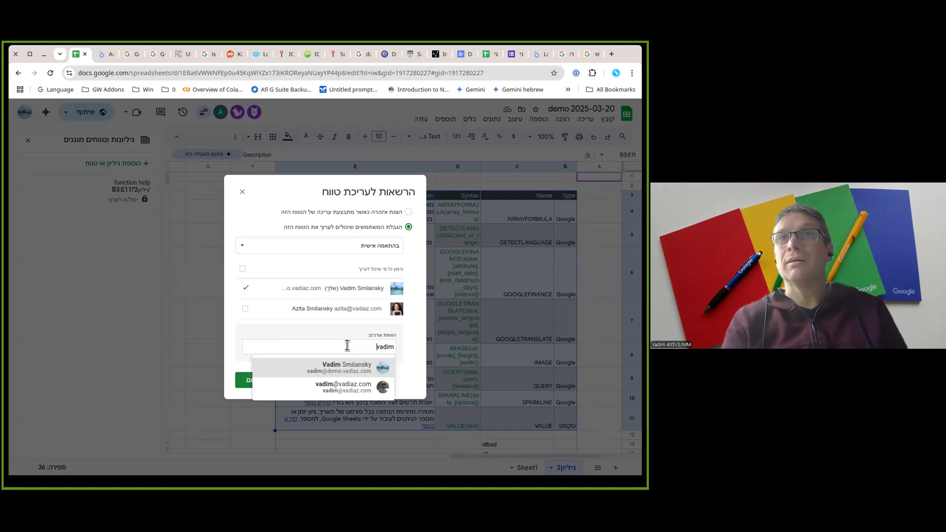
click(339, 391)
mouse_move(339, 388)
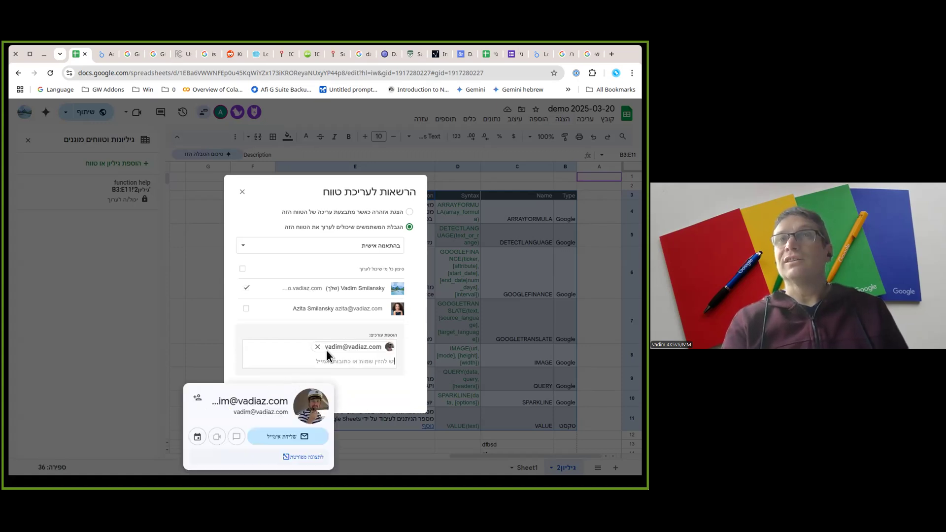
click(253, 393)
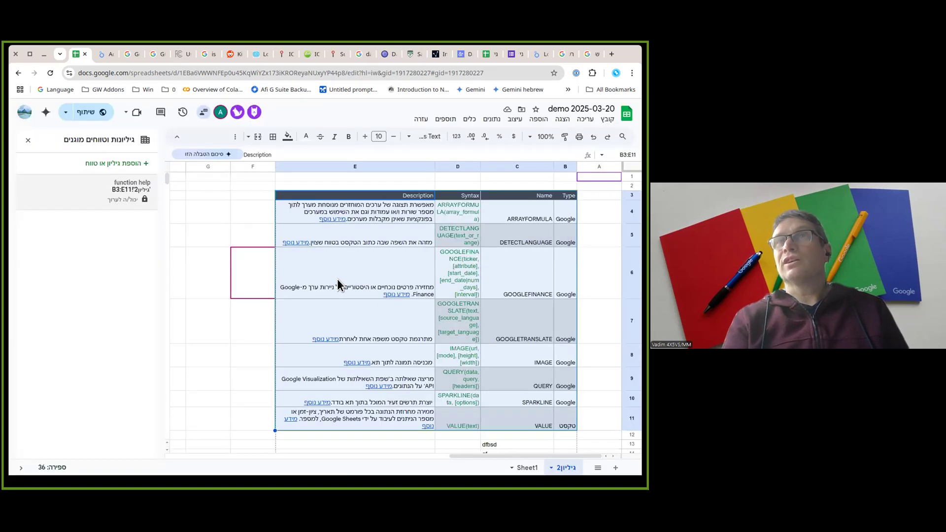
Step: Move the Name column C past the Syntax column so that it becomes column D
mouse_move(337, 279)
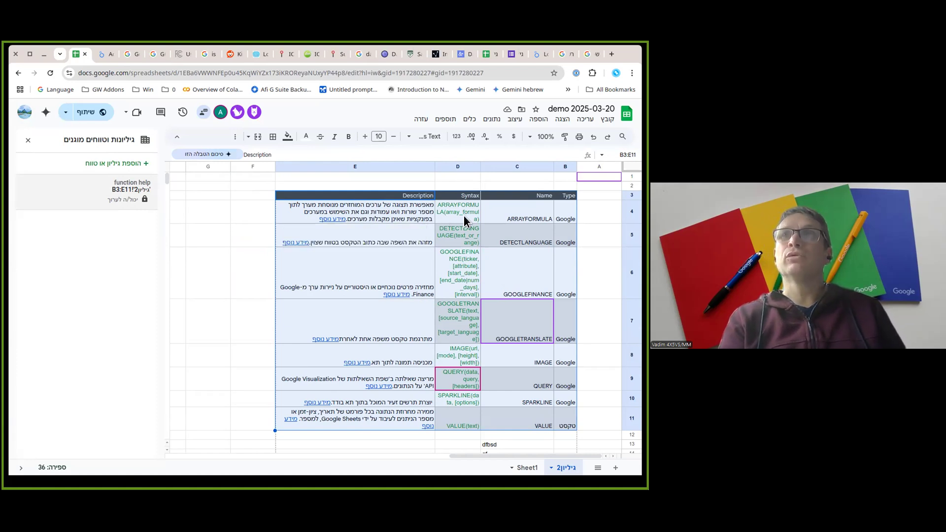
click(502, 170)
drag(502, 170, 443, 182)
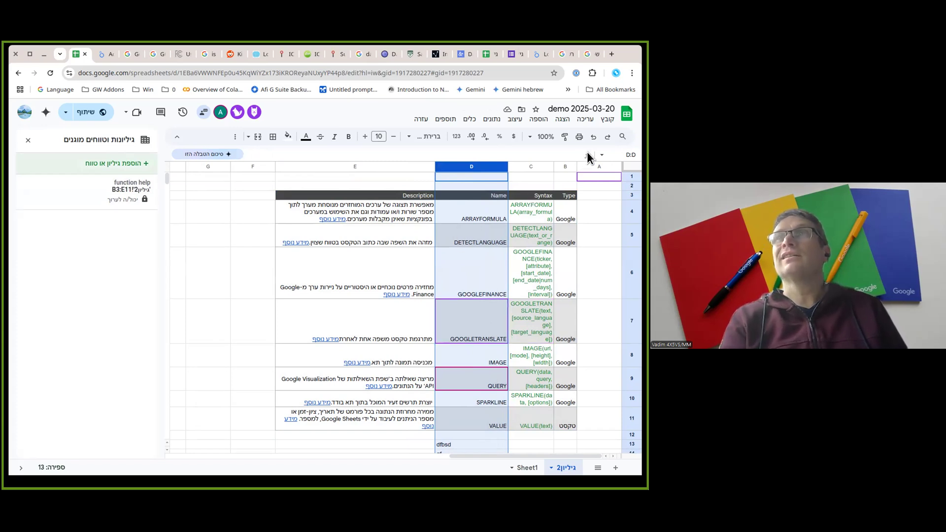
Step: Enter 43 in F4, 4 in F5 and t44 in F6, beside the function table's Description column
mouse_move(329, 209)
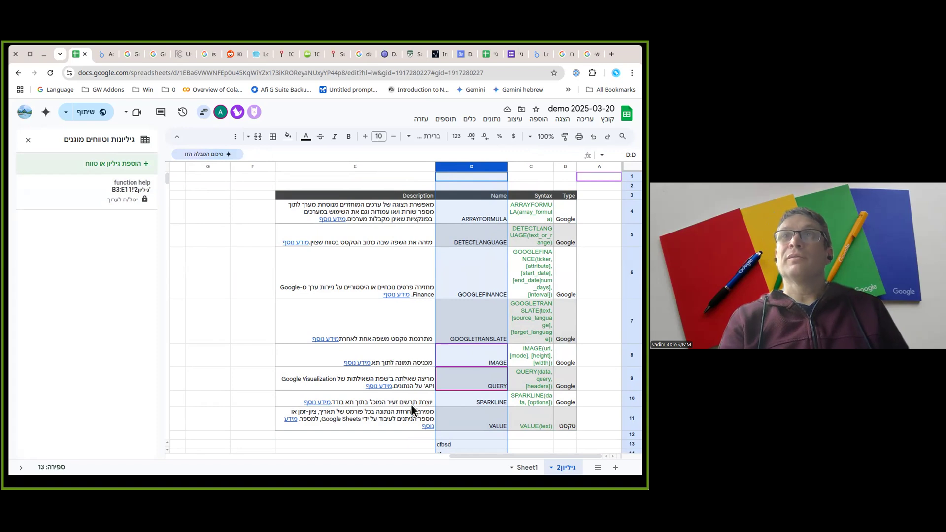
mouse_move(377, 358)
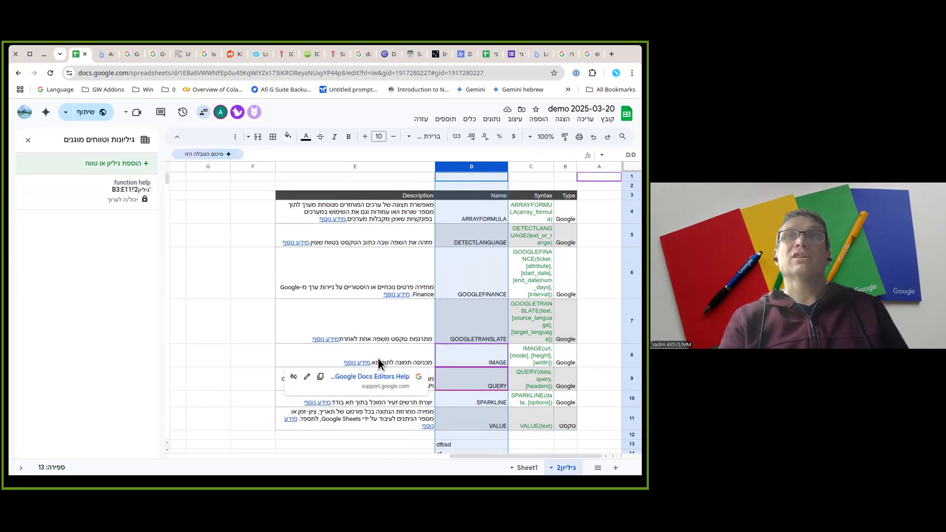
click(253, 211)
text(43)
key(Return)
text(4)
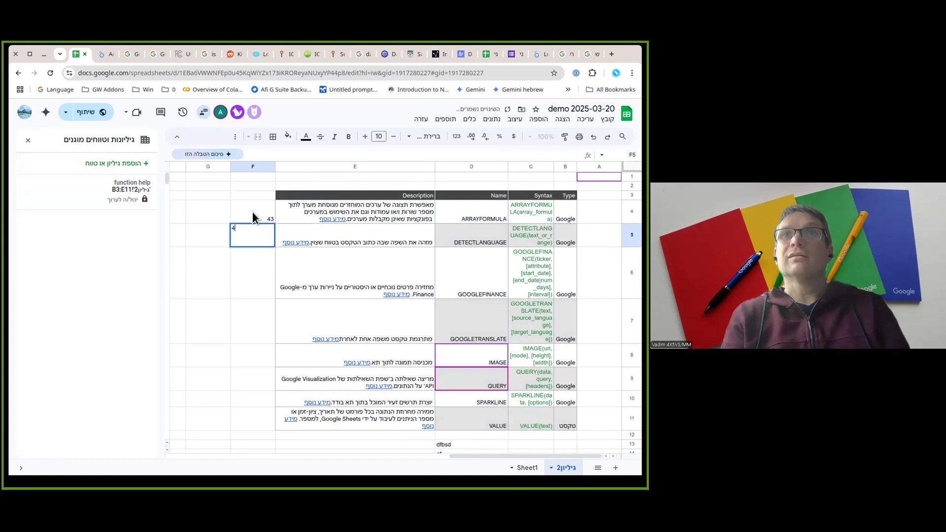
key(Return)
text(t44)
key(Return)
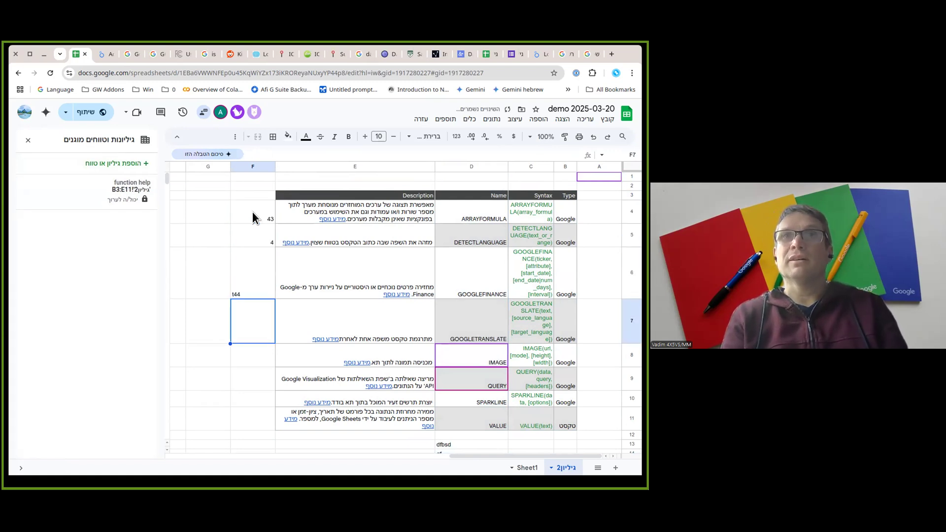
Step: Replace the entry in F6 with 564, enter 5464 in F7, and set F8 to 554
key(Up)
text(564)
key(Return)
text(5464)
key(Return)
text(5y6)
key(Return)
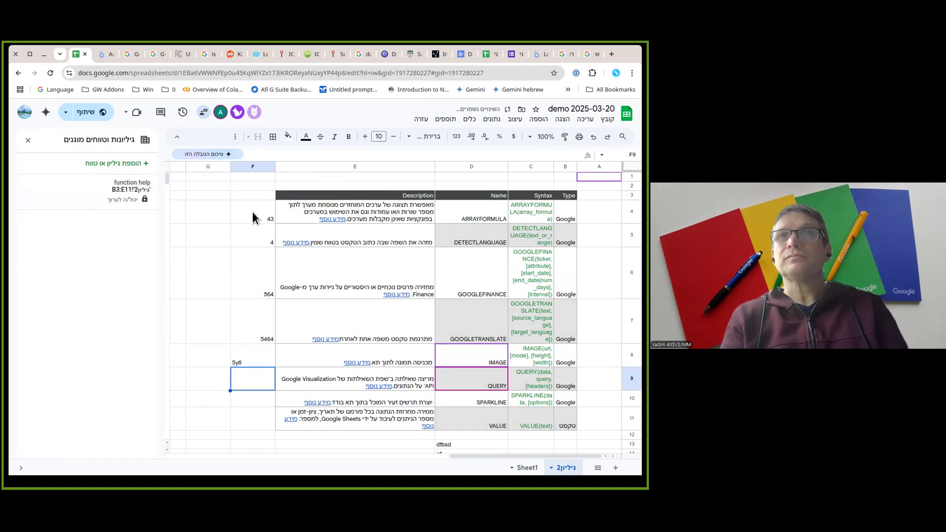
key(Up)
text(554)
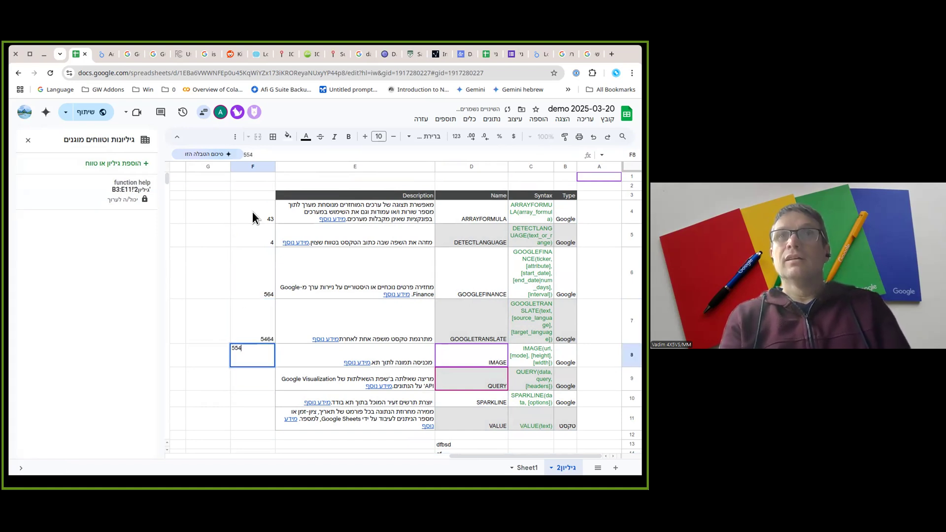
key(Return)
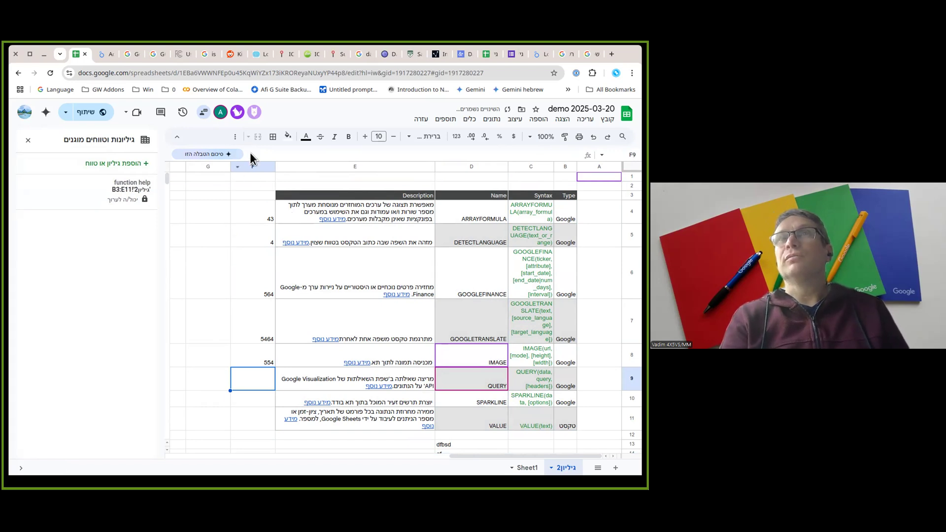
click(243, 165)
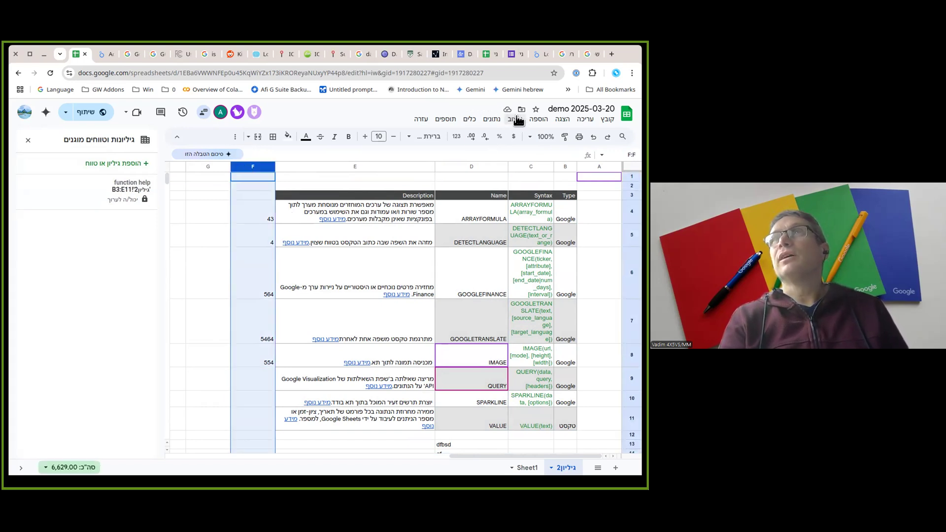
click(495, 122)
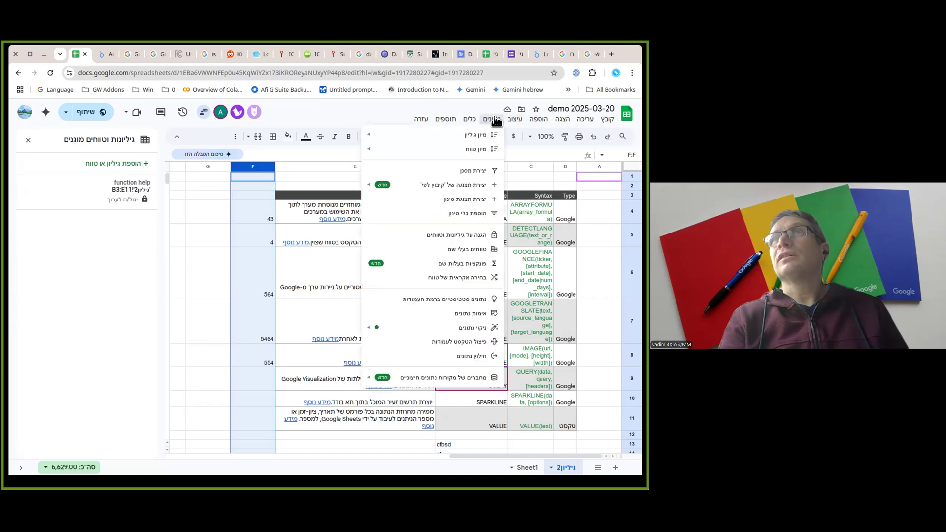
mouse_move(515, 118)
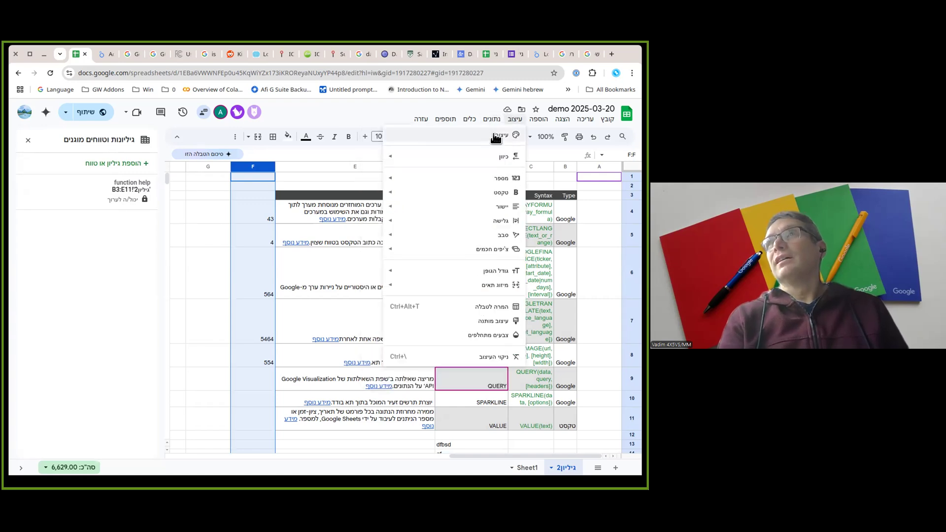
mouse_move(490, 172)
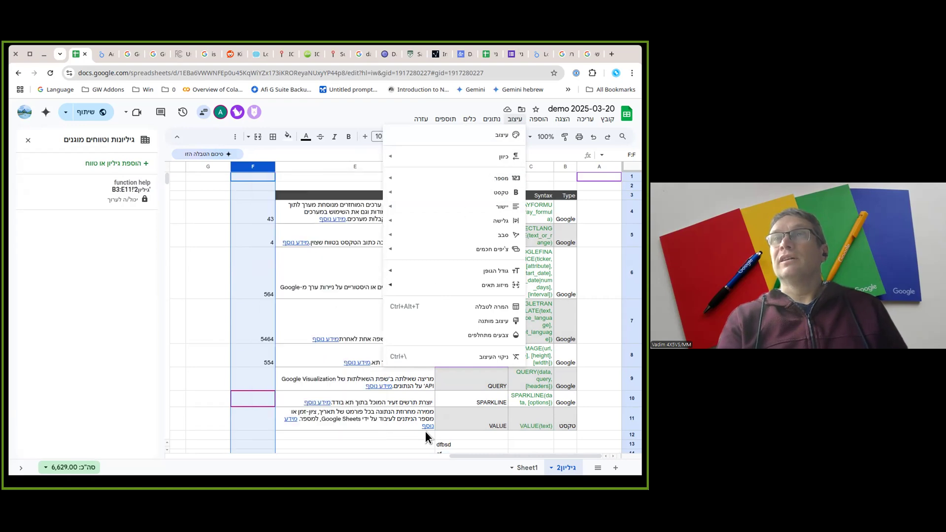
click(401, 459)
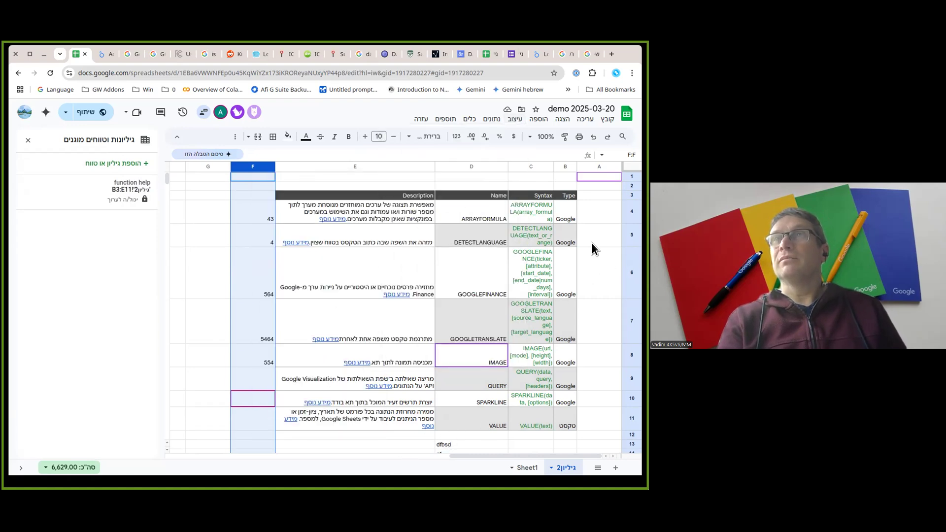
Step: Apply alternating colors with a header row to the whole sheet (1:1000) using the yellow default style
drag(628, 196, 626, 427)
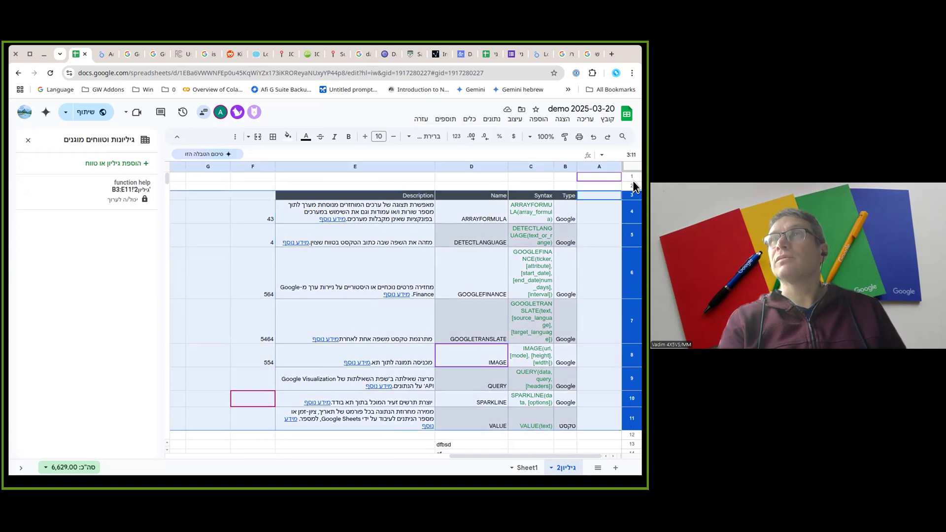
click(630, 165)
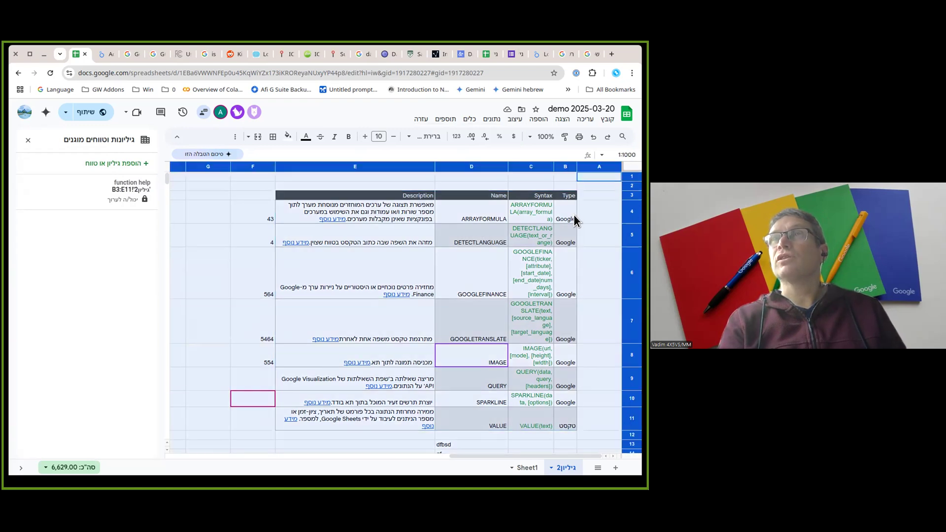
click(514, 119)
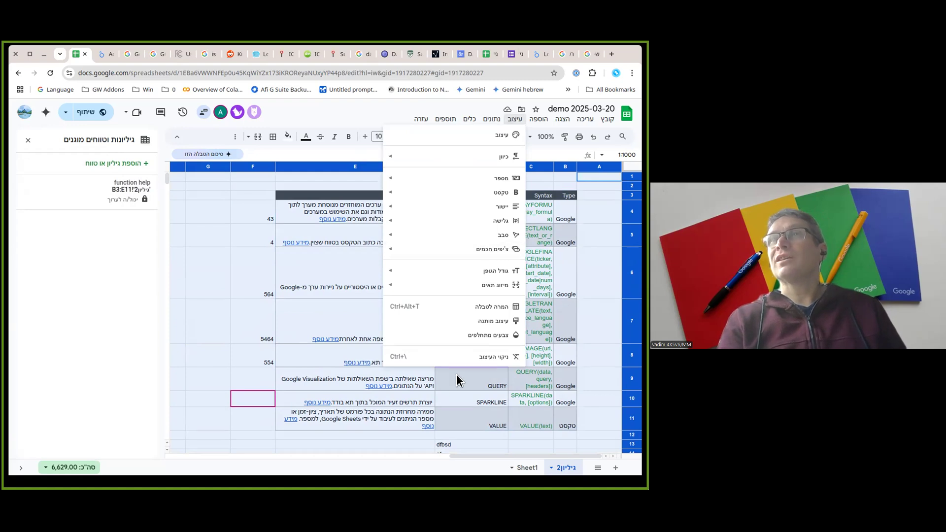
click(475, 336)
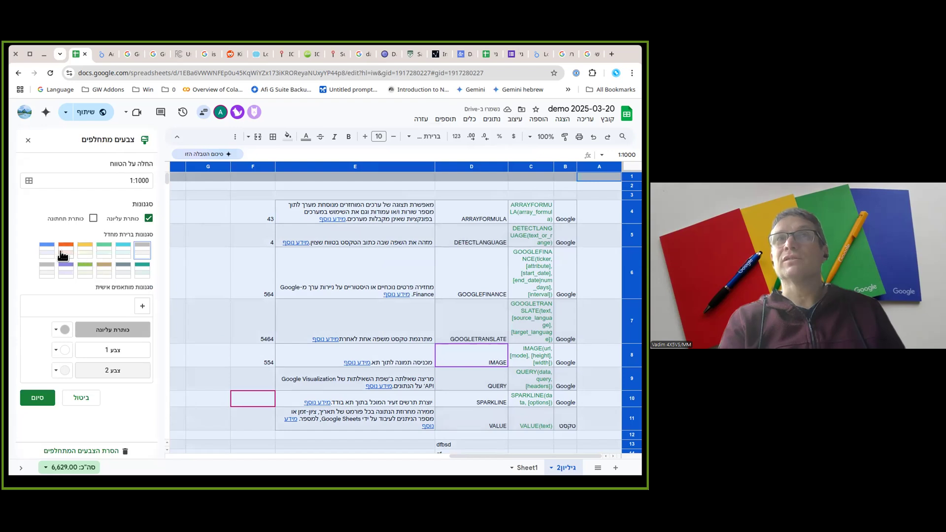
click(83, 254)
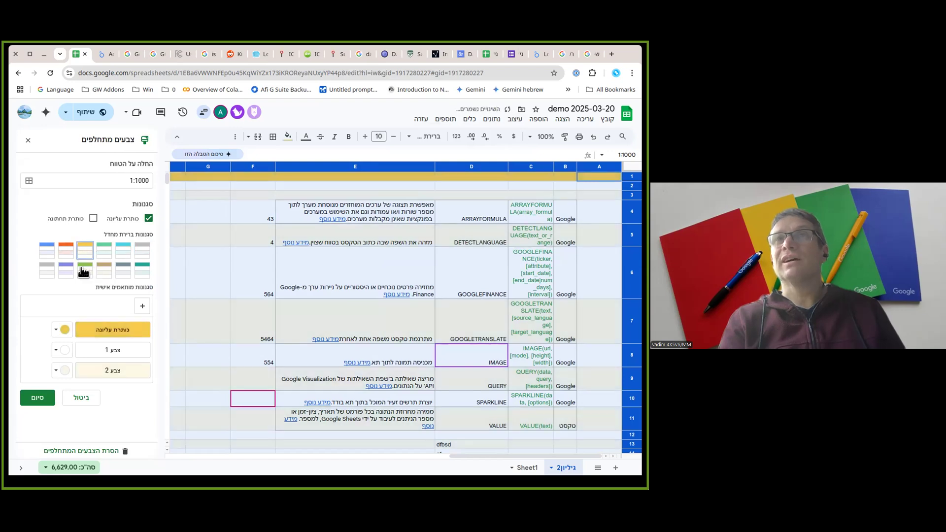
click(567, 364)
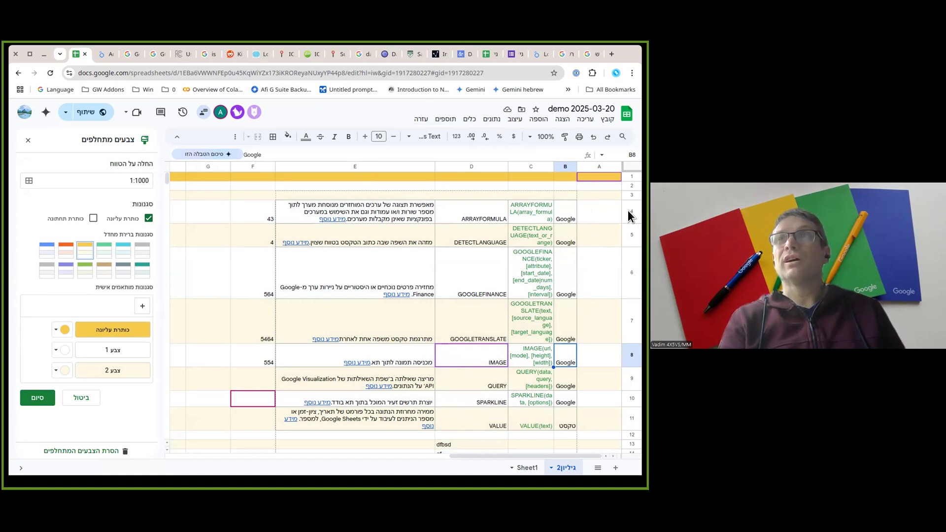
Step: Switch the sheet's alternating colors to the green default style and finish the formatting
drag(630, 277, 634, 391)
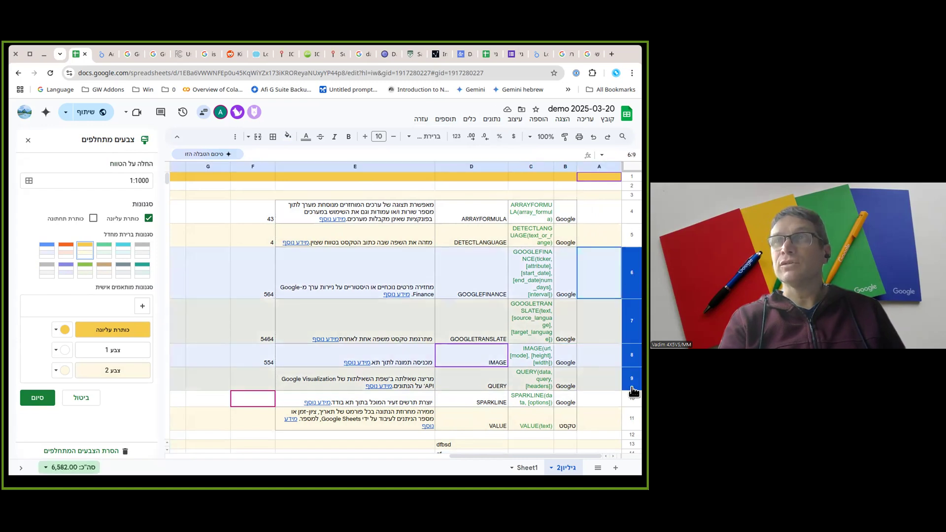
click(104, 252)
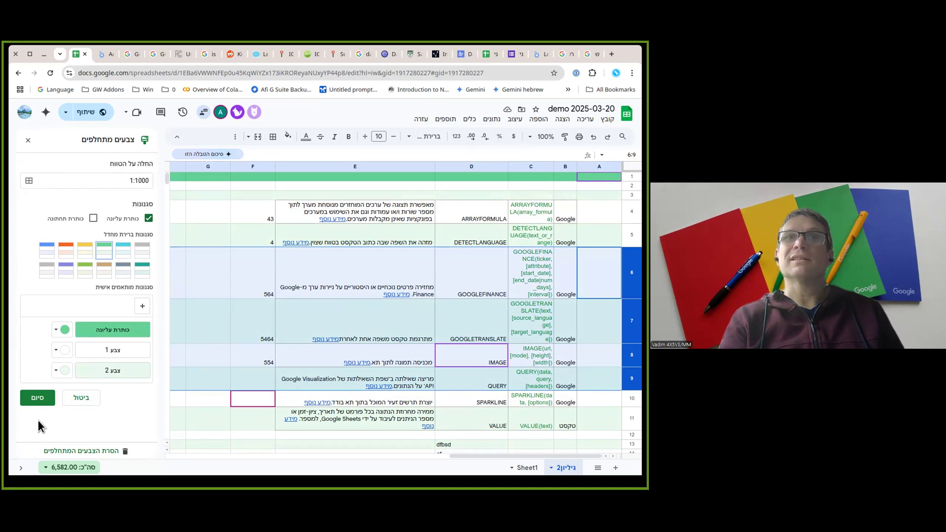
click(31, 398)
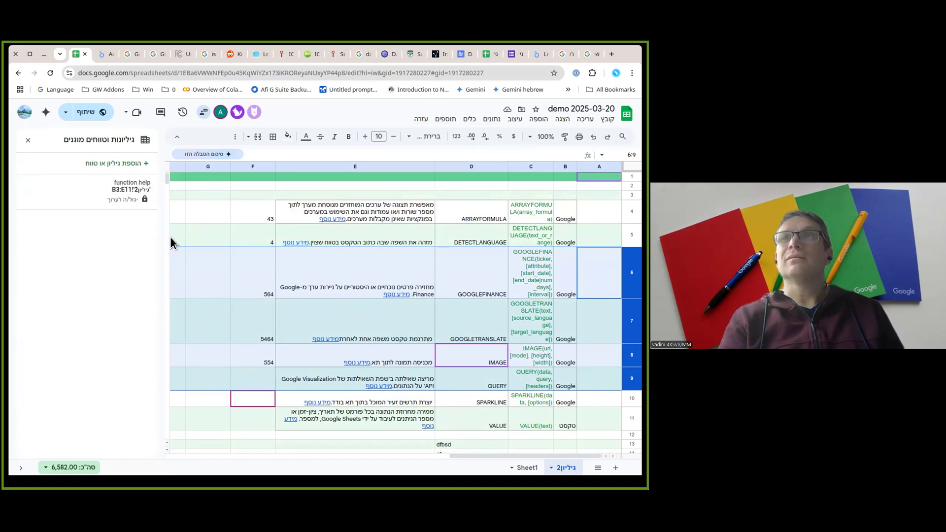
click(515, 119)
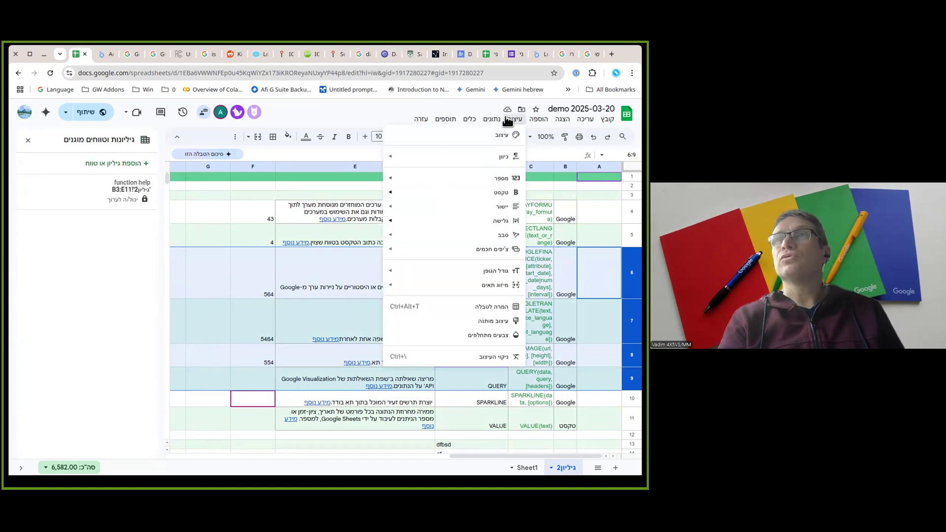
click(467, 335)
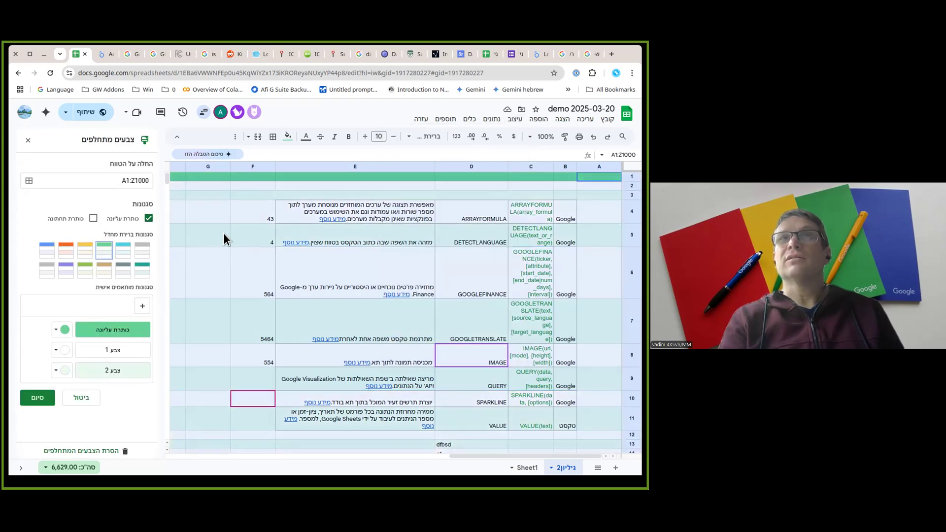
click(627, 263)
drag(627, 264, 632, 355)
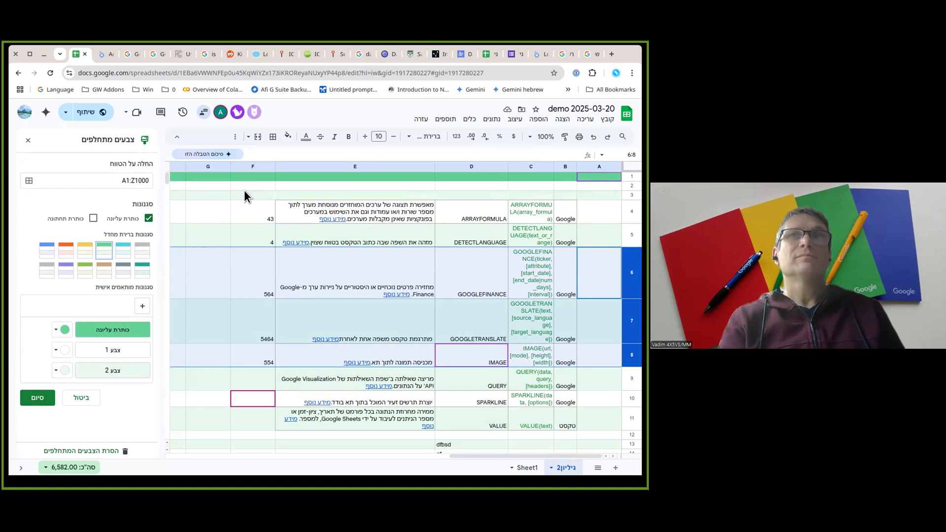
click(292, 241)
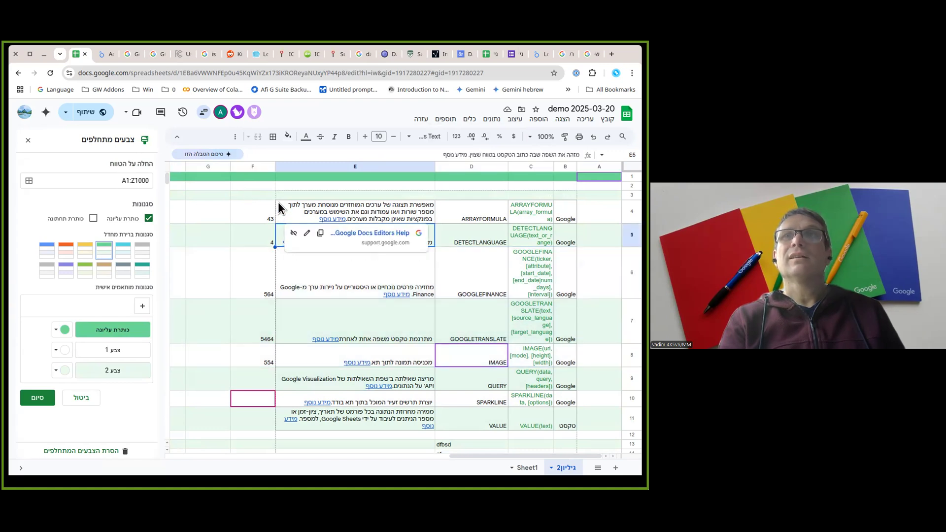
drag(277, 202, 559, 409)
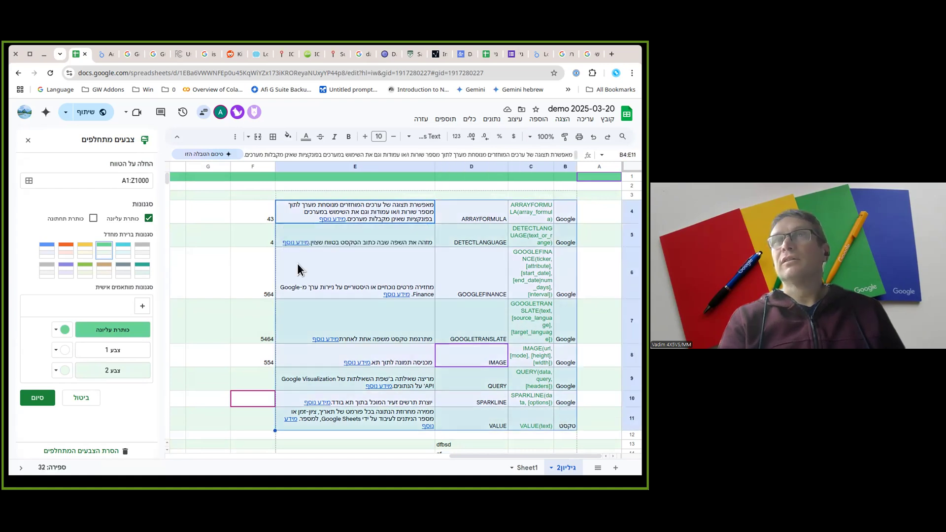
click(297, 263)
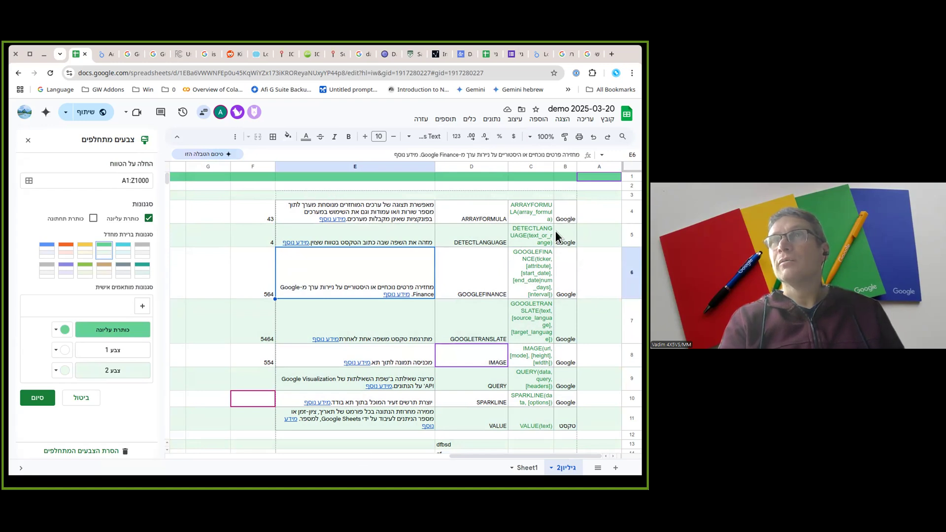
click(74, 400)
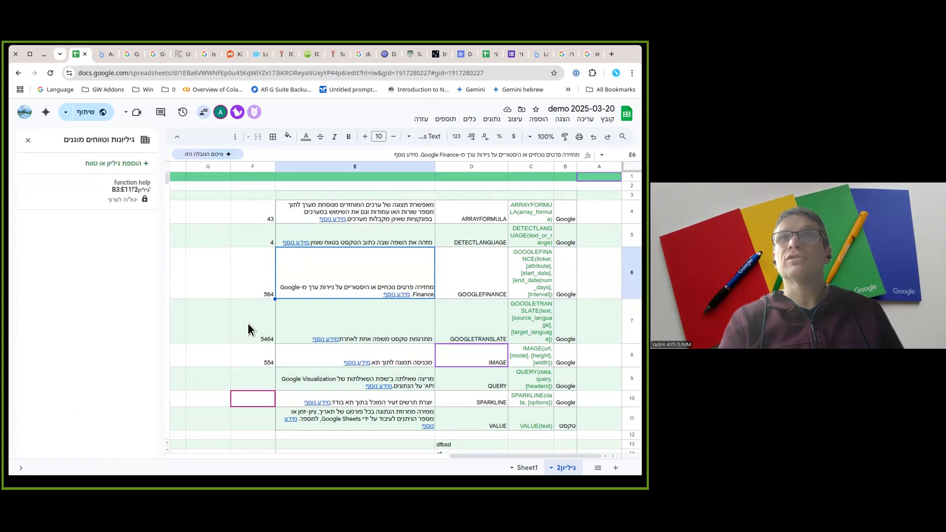
Step: Select the whole number column F
click(246, 168)
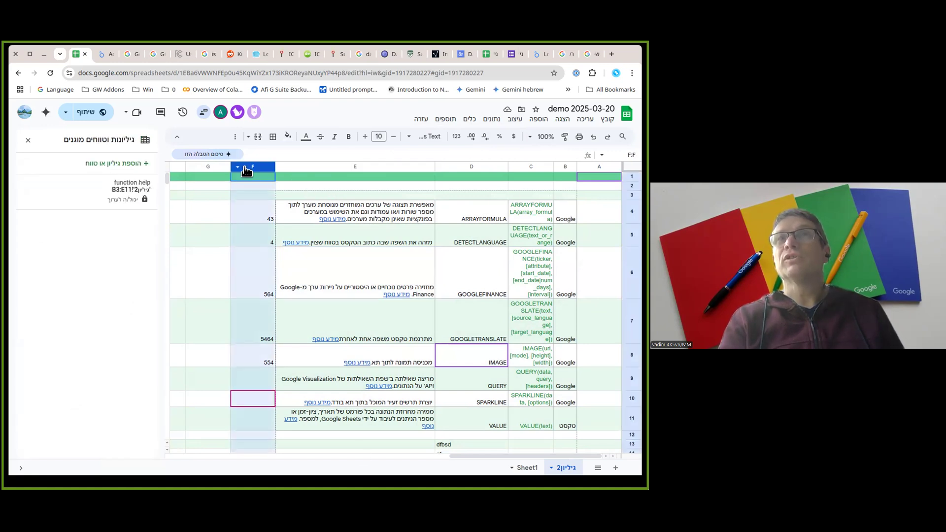
Step: Start a new protected range covering the whole of column F on the גיליון2 sheet
click(482, 119)
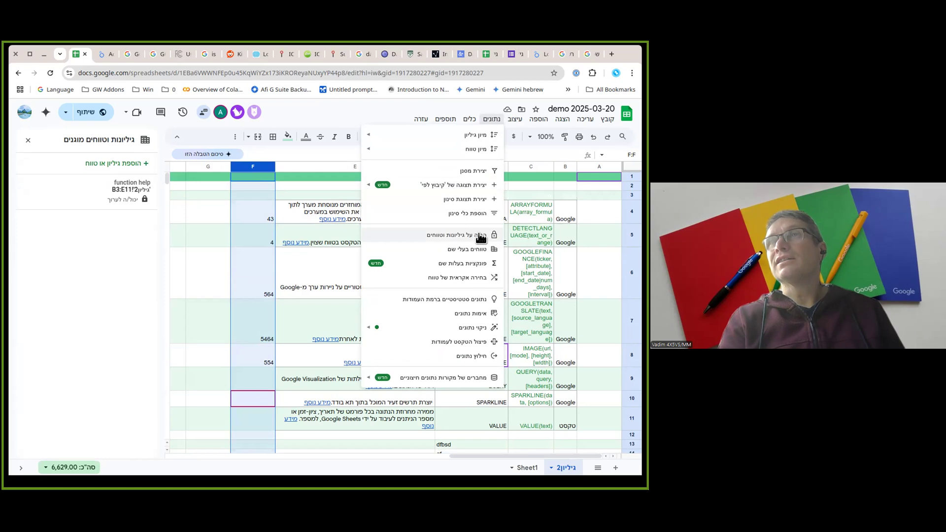
click(436, 235)
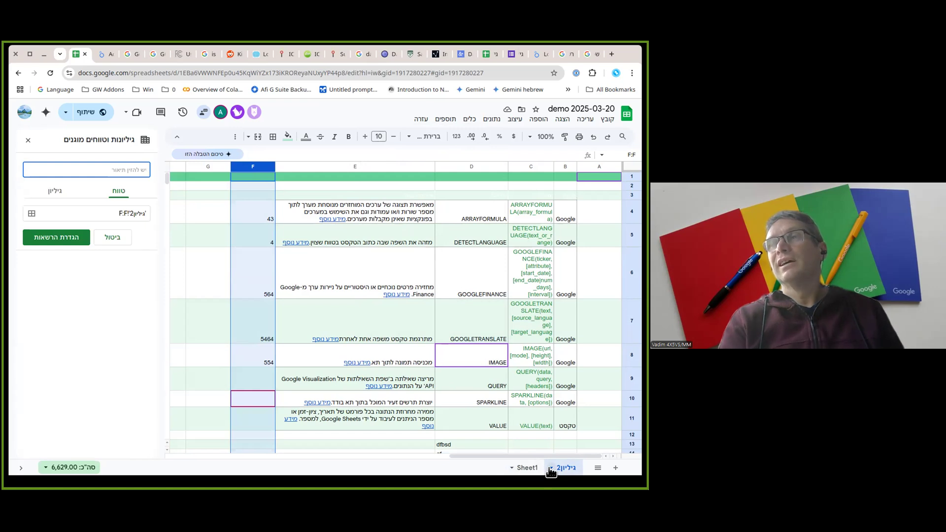
click(520, 471)
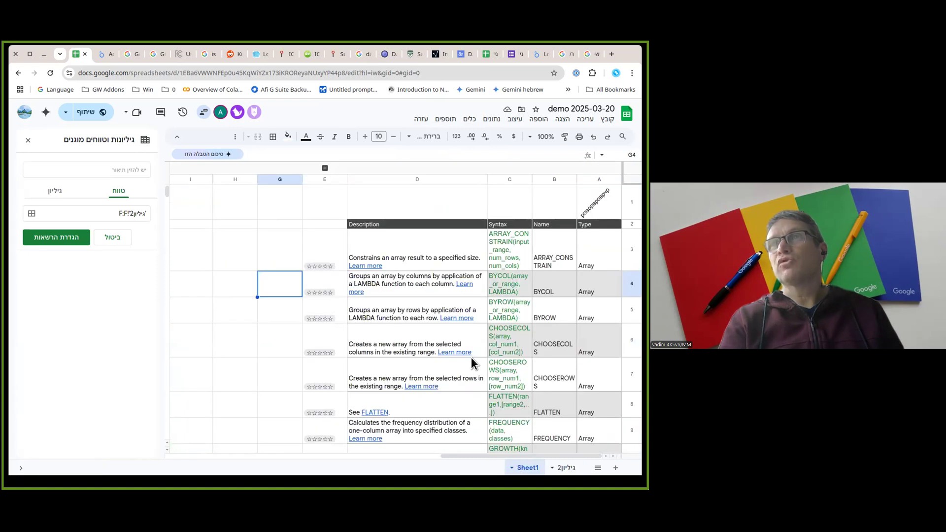
click(562, 468)
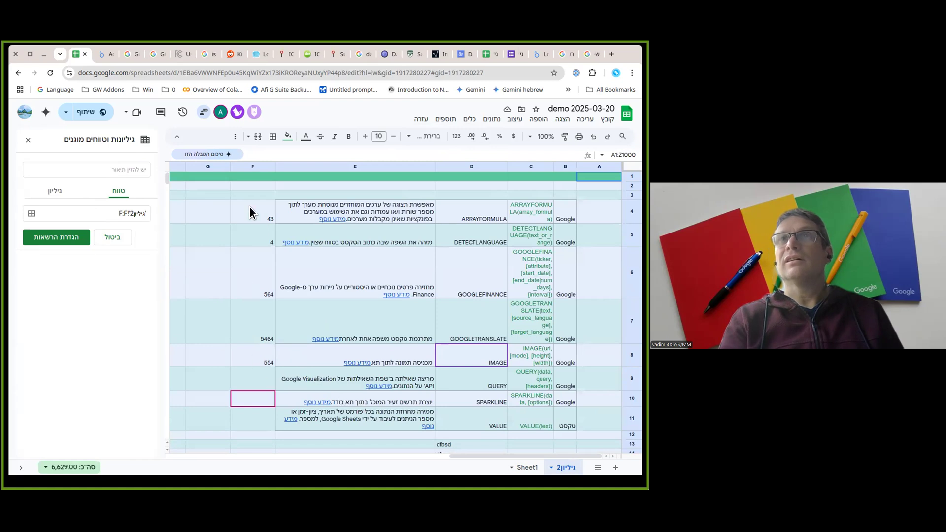
click(243, 167)
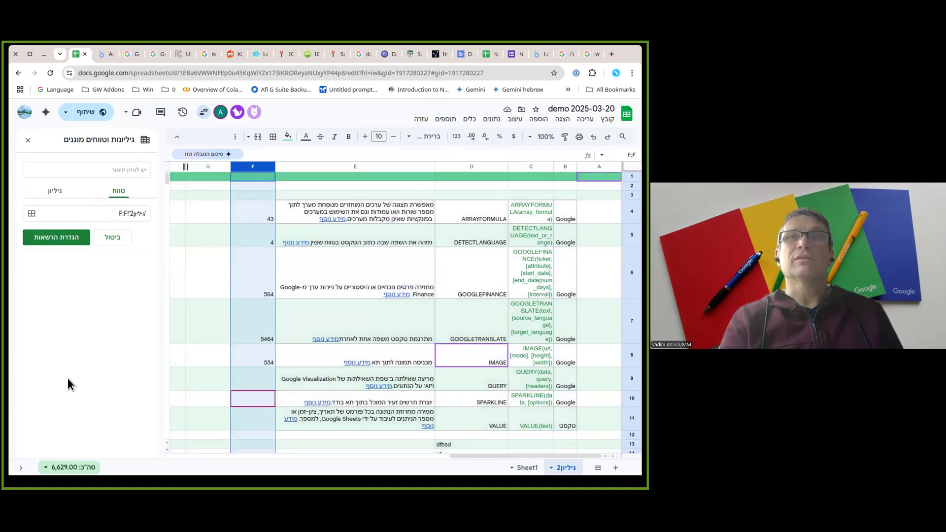
click(123, 169)
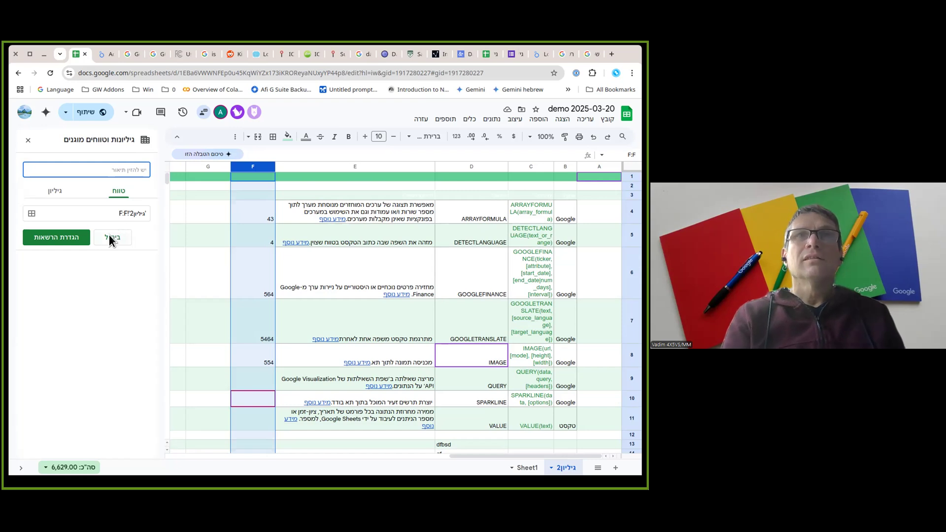
click(68, 214)
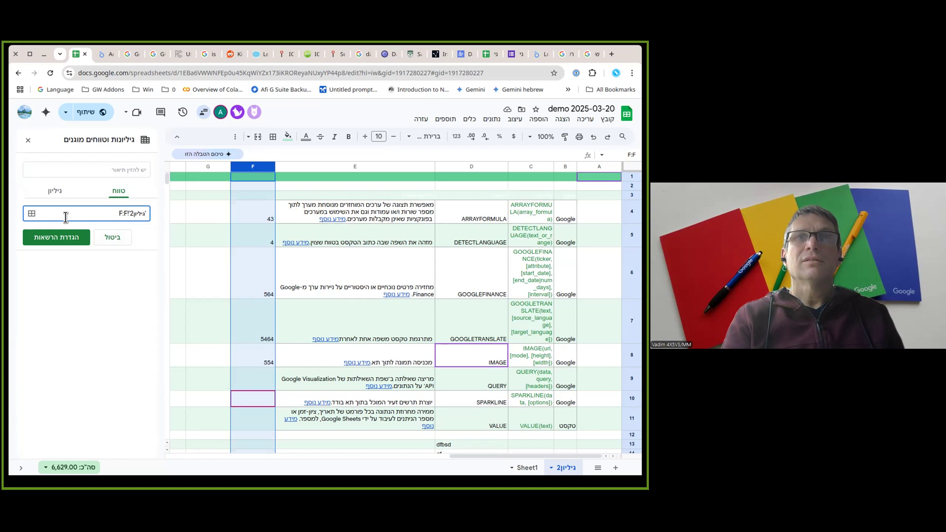
click(199, 363)
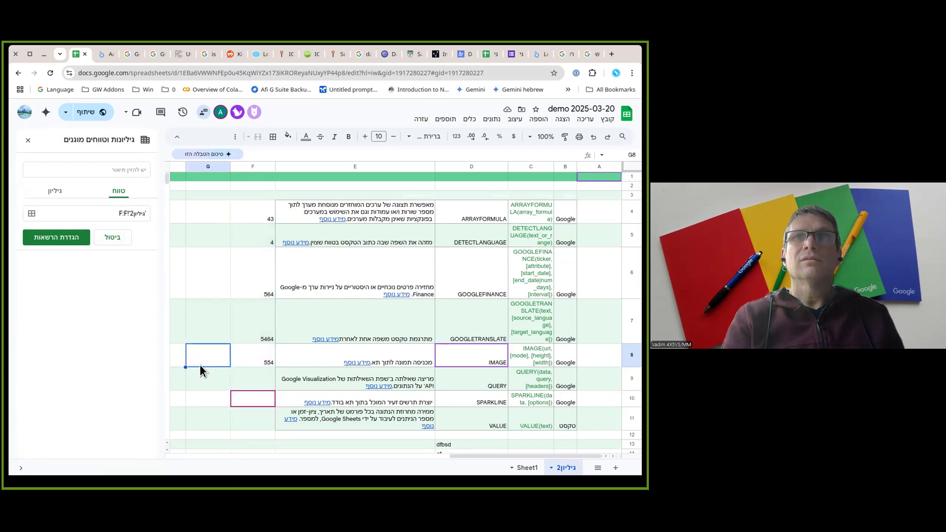
click(247, 166)
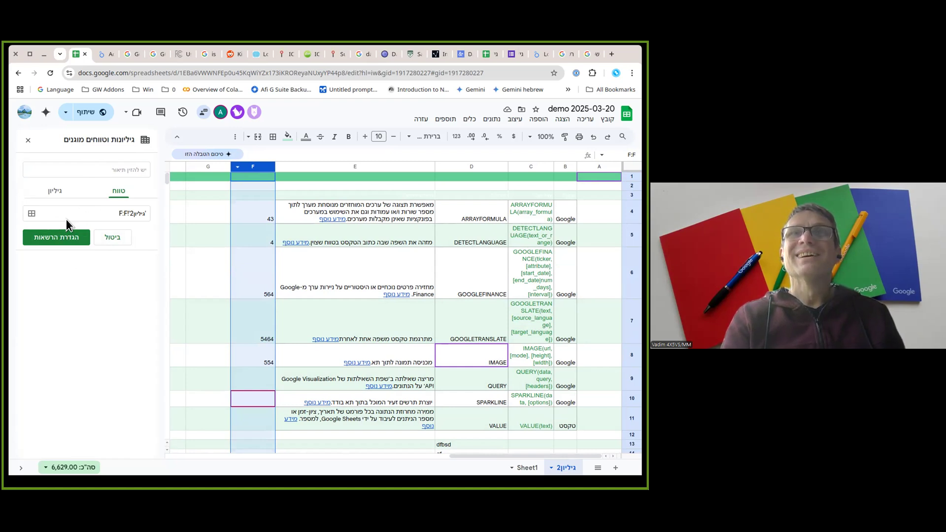
click(258, 309)
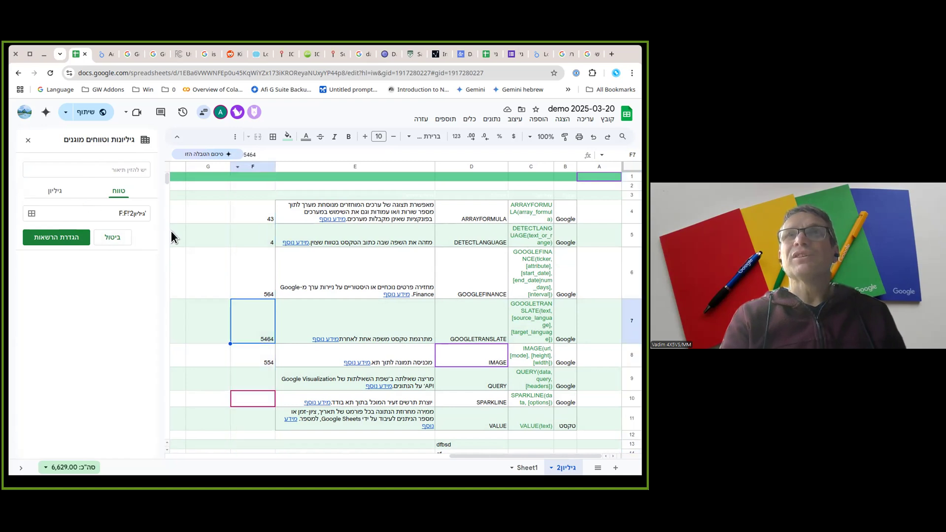
click(253, 166)
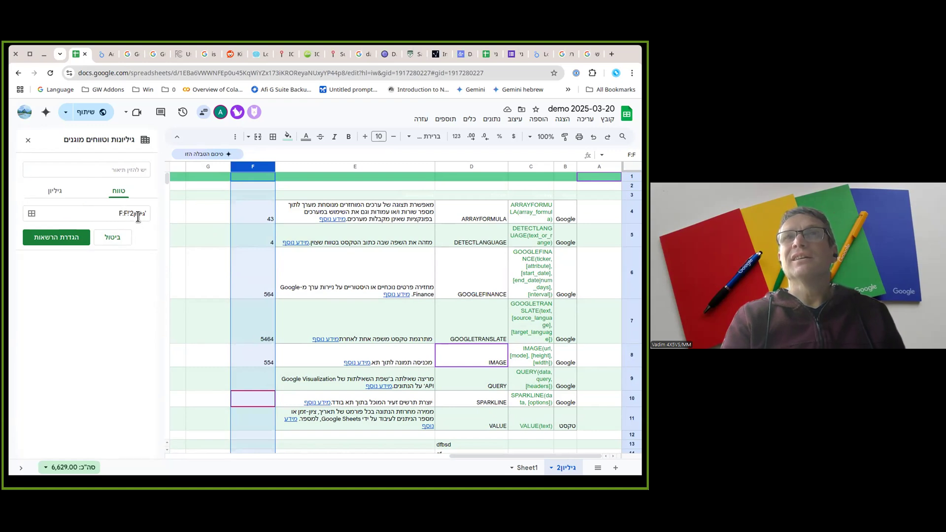
click(121, 217)
key(BackSpace)
key(BackSpace)
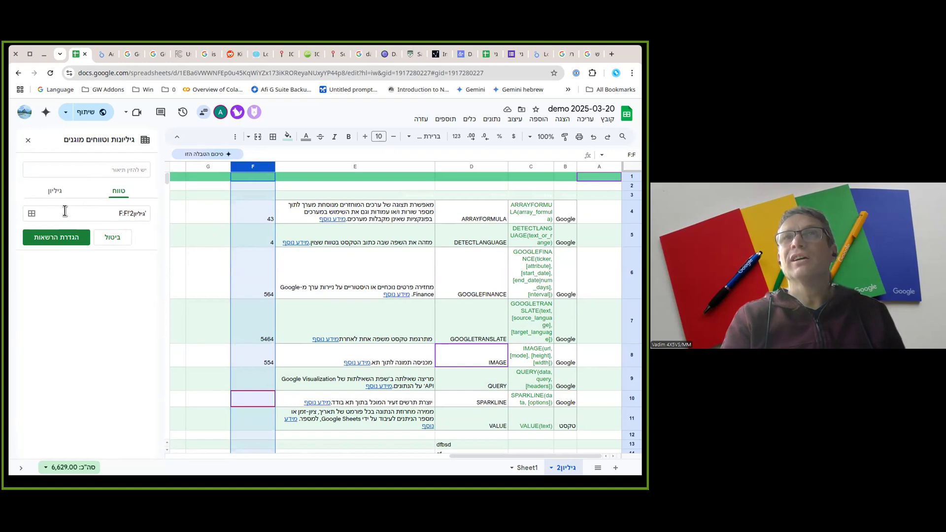
Step: Restrict editing of the column F range to custom users, deselecting the other existing editor and adding a new editor's e-mail
click(53, 239)
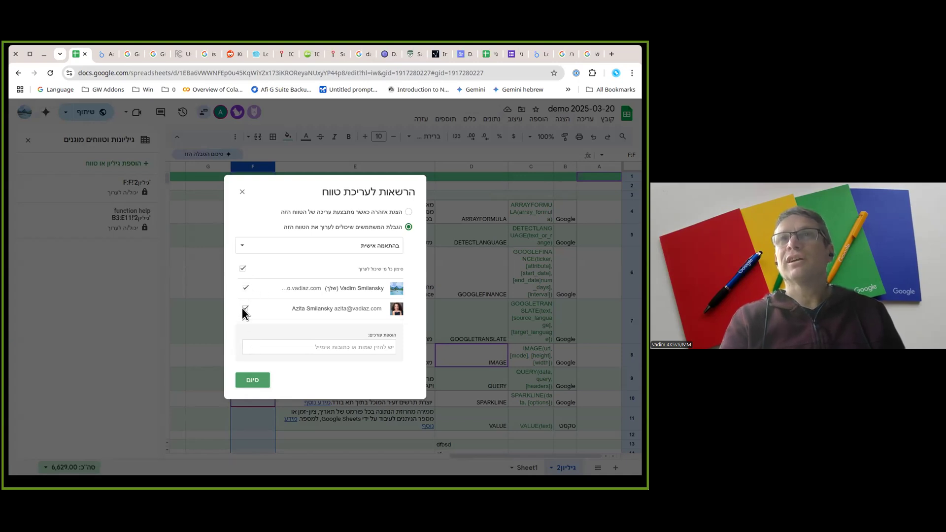
click(320, 350)
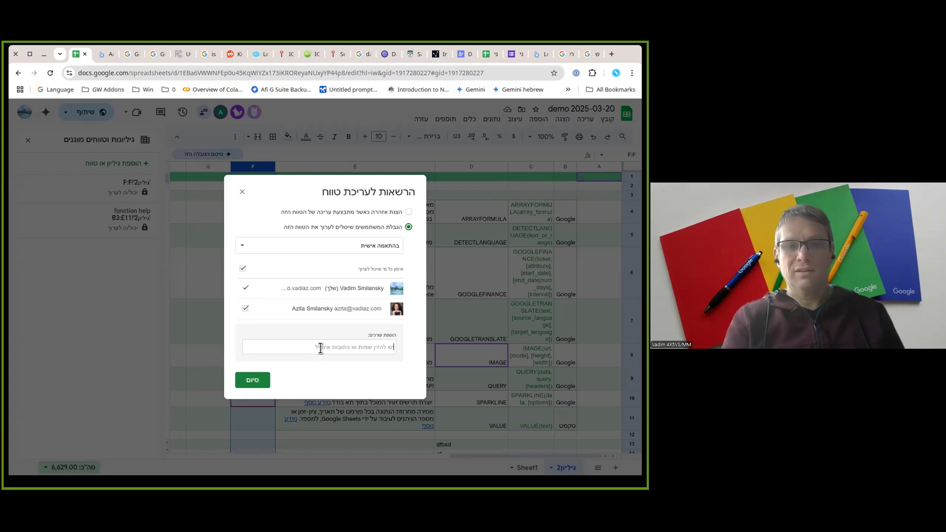
text(va)
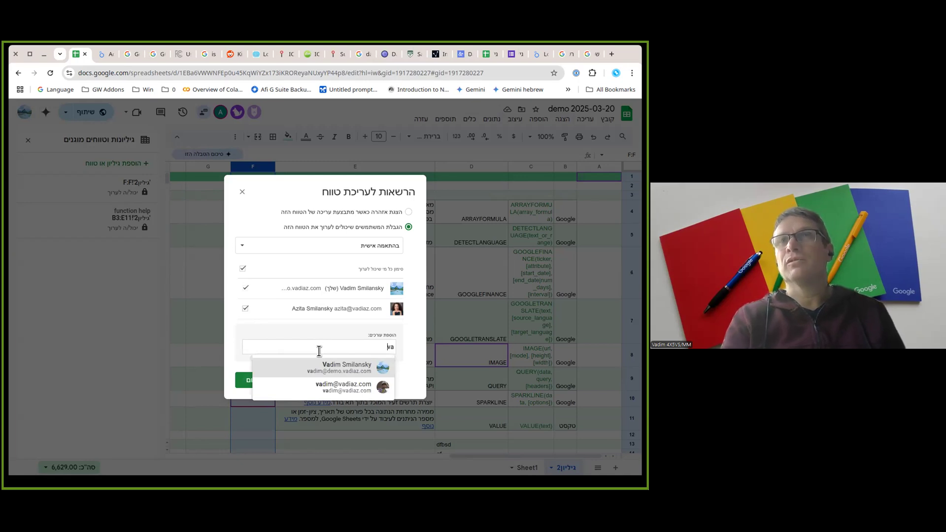
click(338, 386)
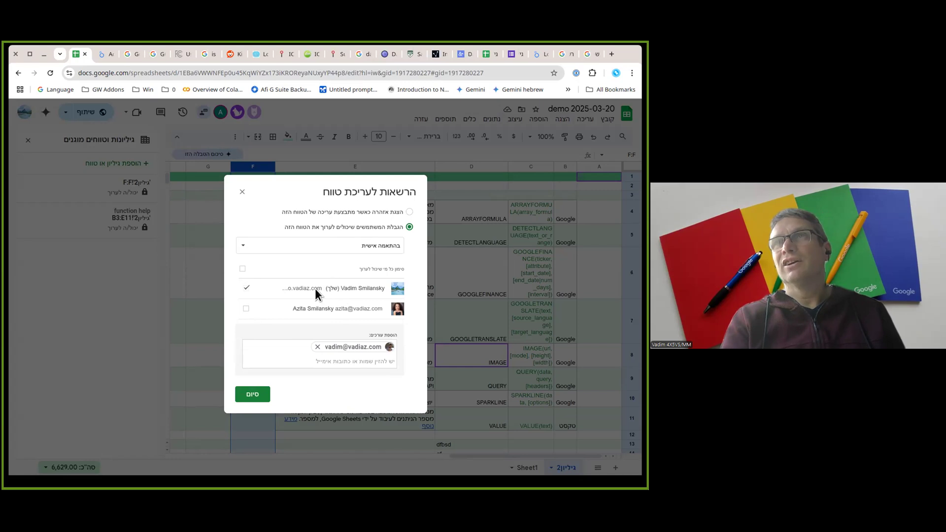
mouse_move(338, 346)
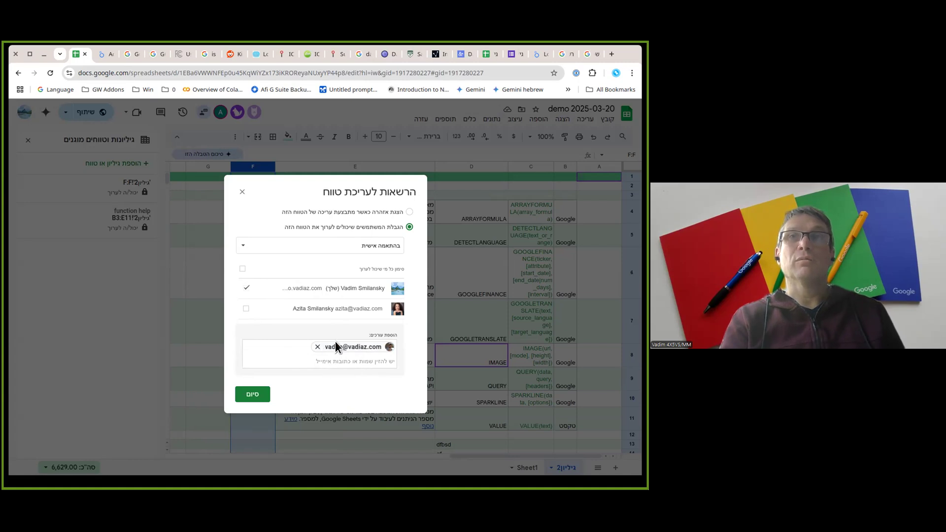
click(249, 396)
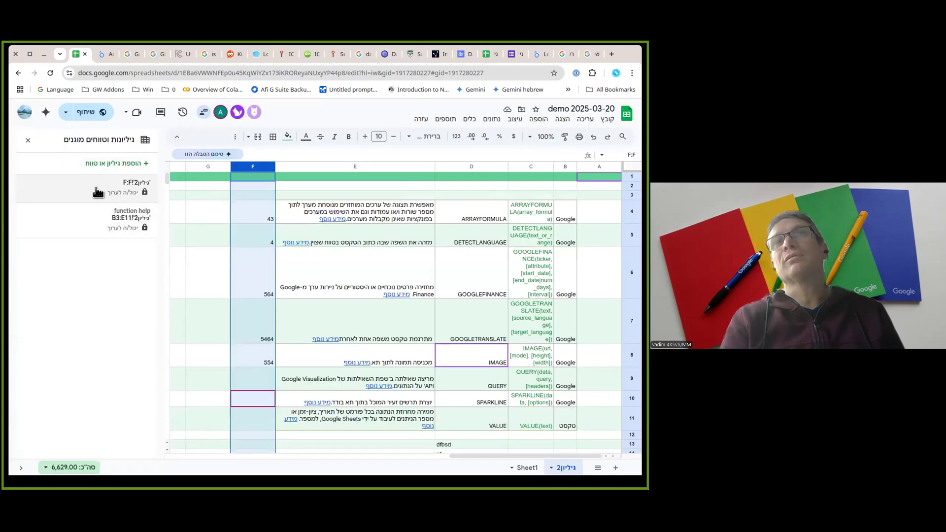
Step: Review the settings of the protected ranges B3:E11 (function help) and F:F without changing them
click(90, 227)
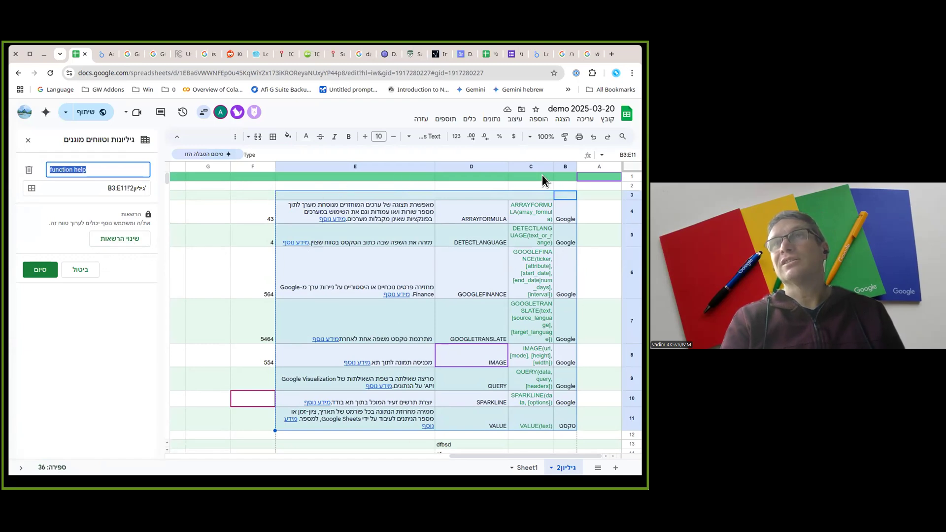
click(80, 270)
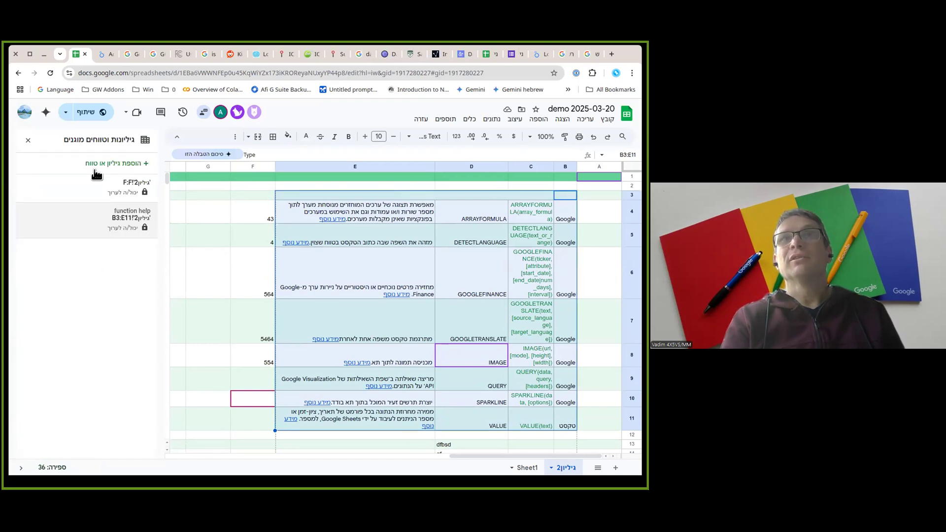
click(84, 193)
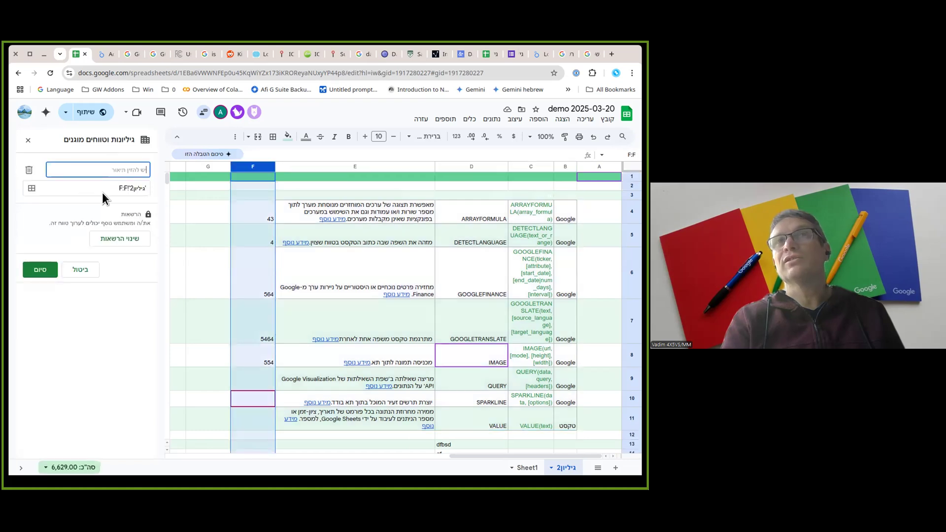
click(81, 271)
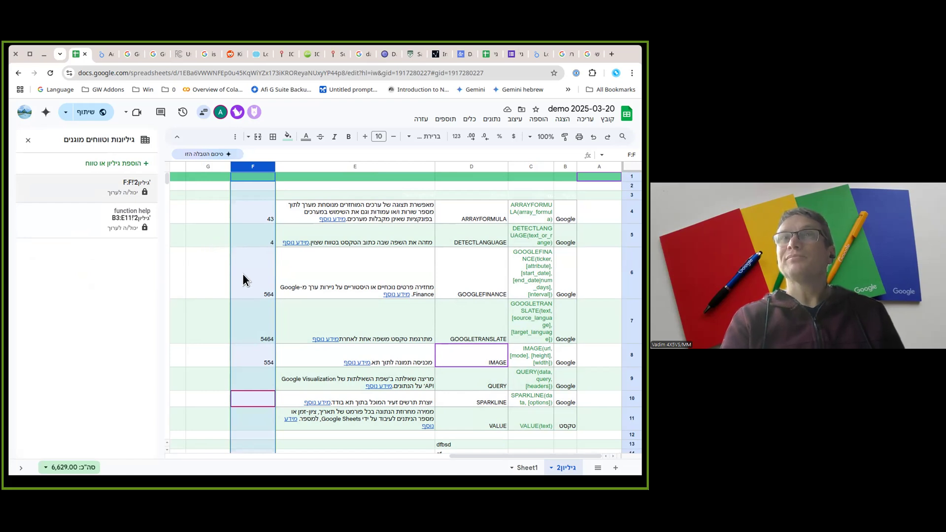
Step: Start a formula in cell F2 with the GOOGLEFINANCE function
click(252, 187)
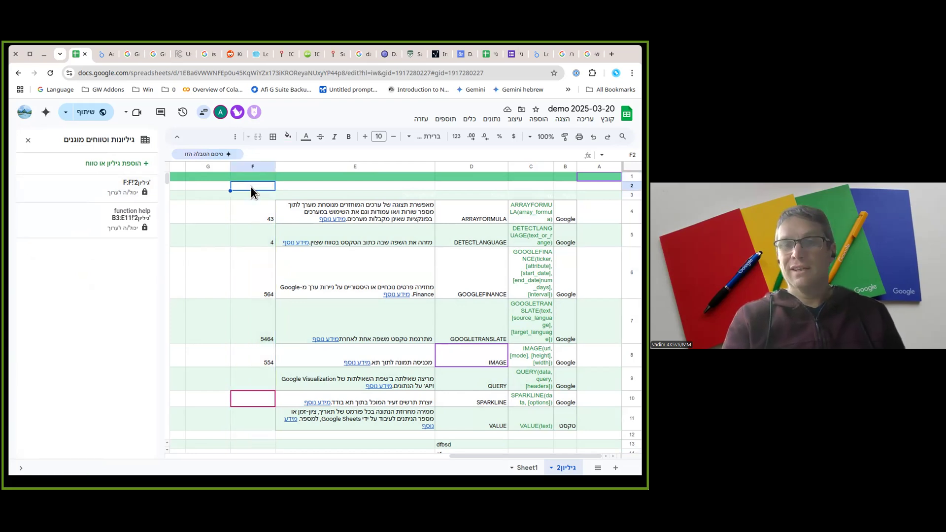
text(=)
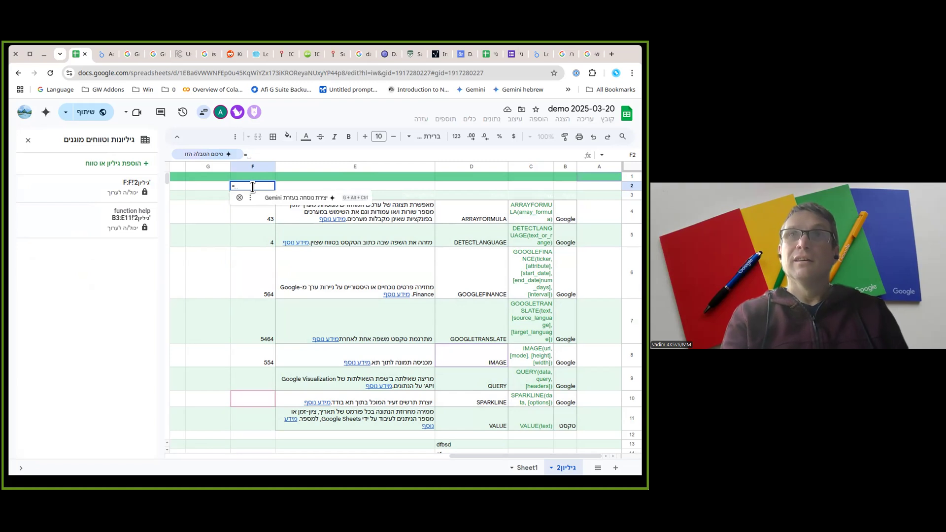
text(goo)
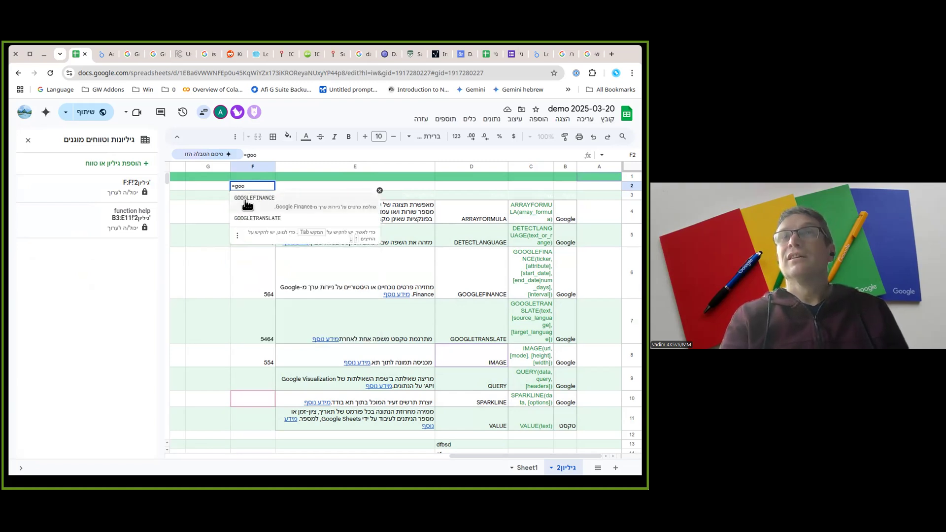
click(246, 203)
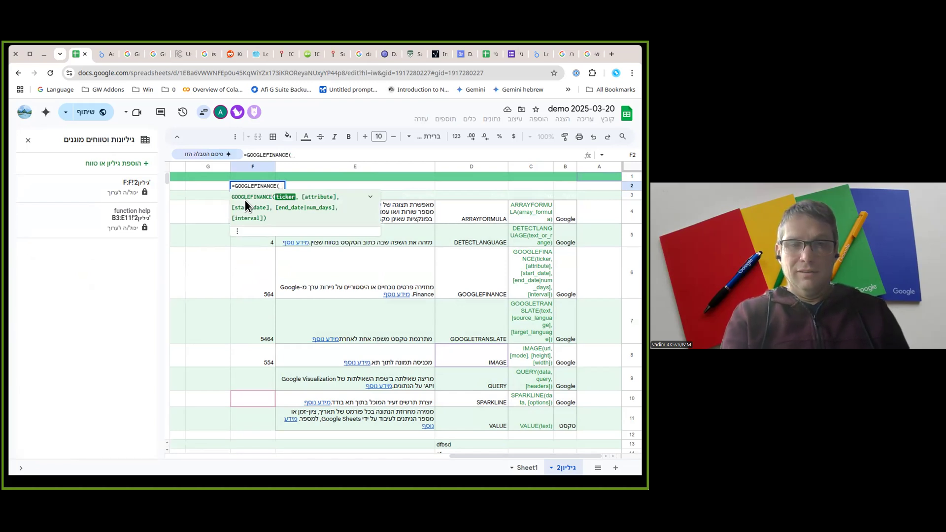
text(USD)
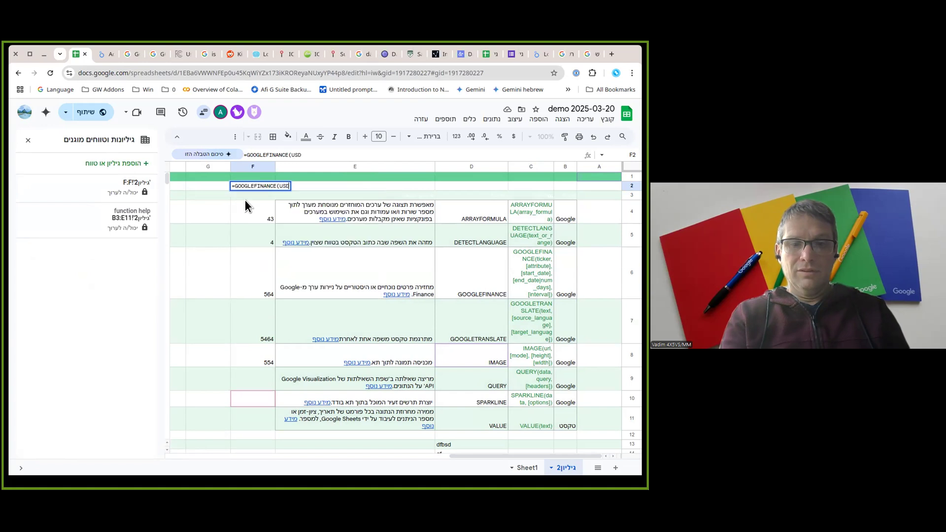
text(TOILS)
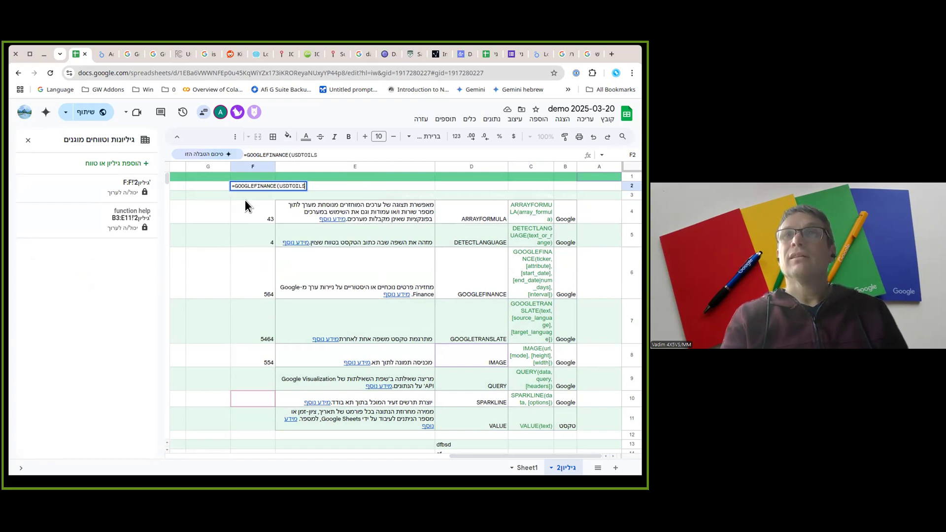
key(BackSpace)
key(BackSpace)
key(BackSpace)
key(BackSpace)
key(BackSpace)
key(BackSpace)
key(BackSpace)
key(BackSpace)
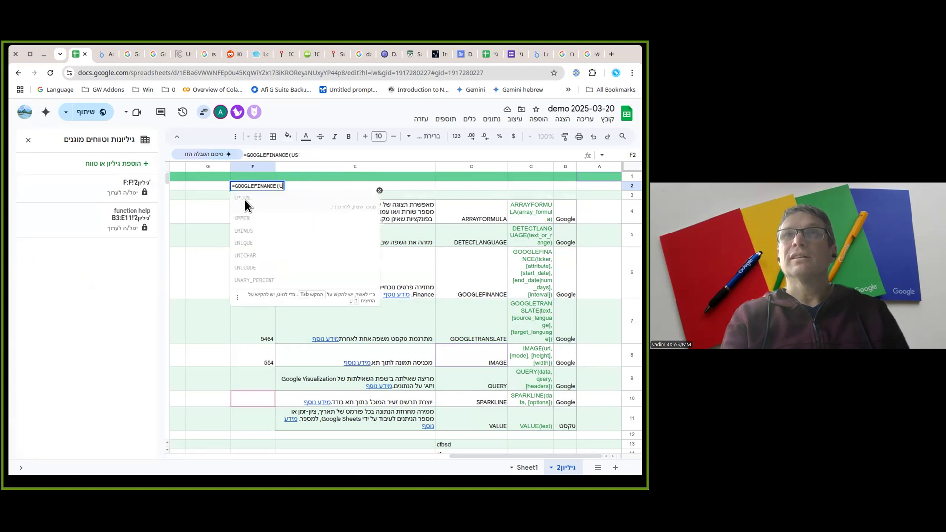
Step: Give the GOOGLEFINANCE formula in F2 the unquoted arguments CUREnncy and USDILS, and enter it
text(CURE)
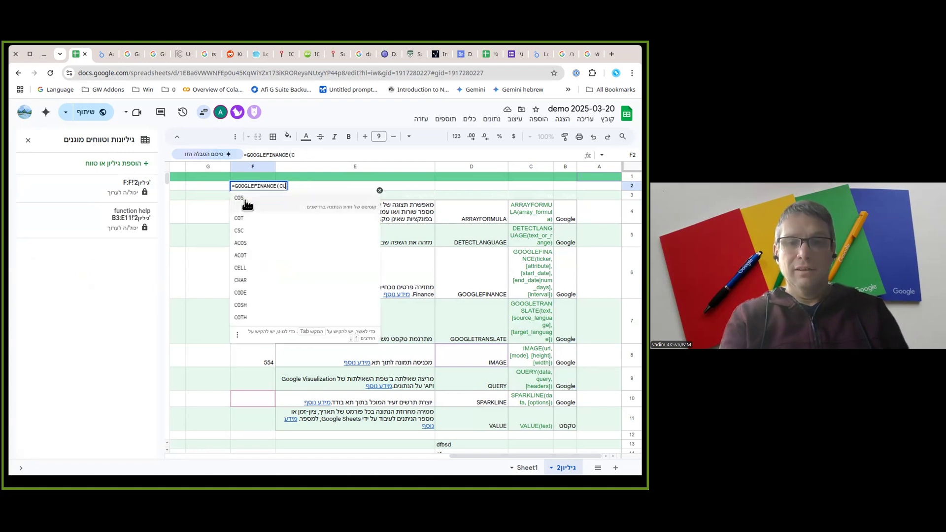
text(ENCY)
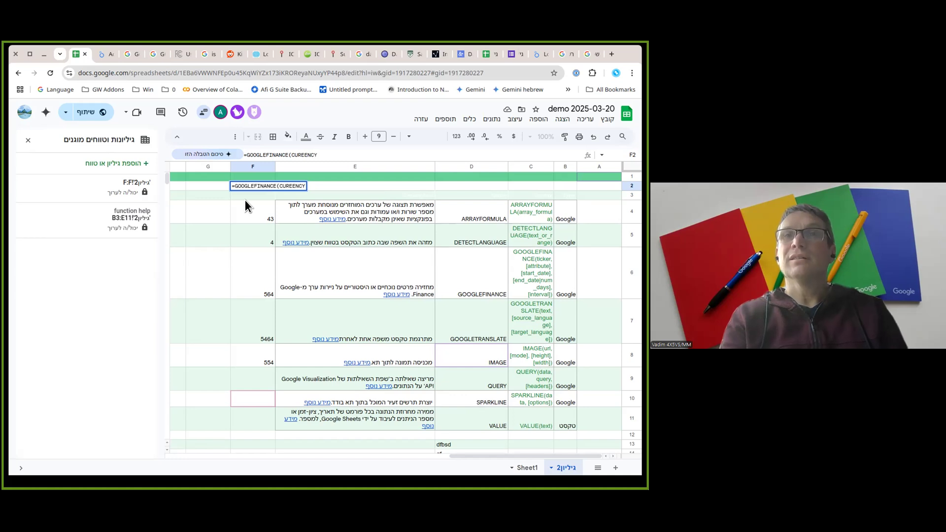
key(BackSpace)
key(BackSpace)
key(BackSpace)
key(BackSpace)
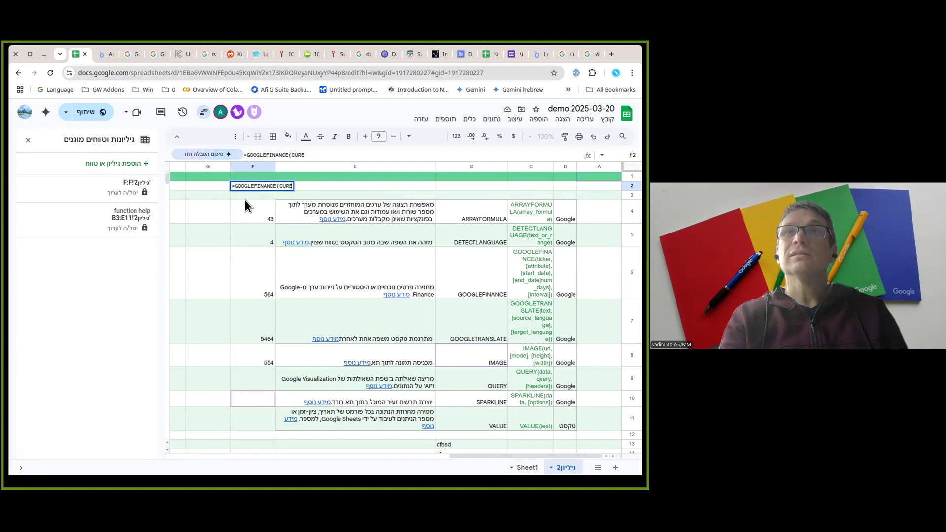
text(nncy,)
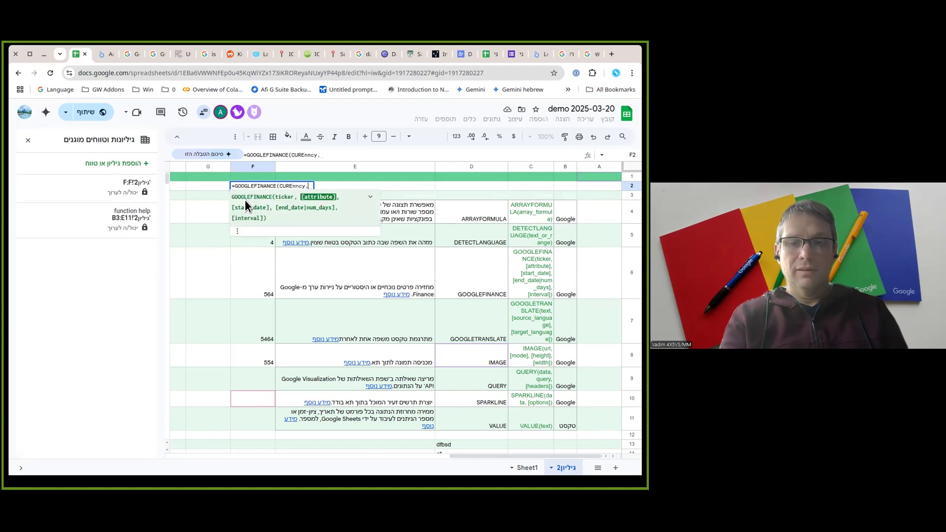
text(USDILS)
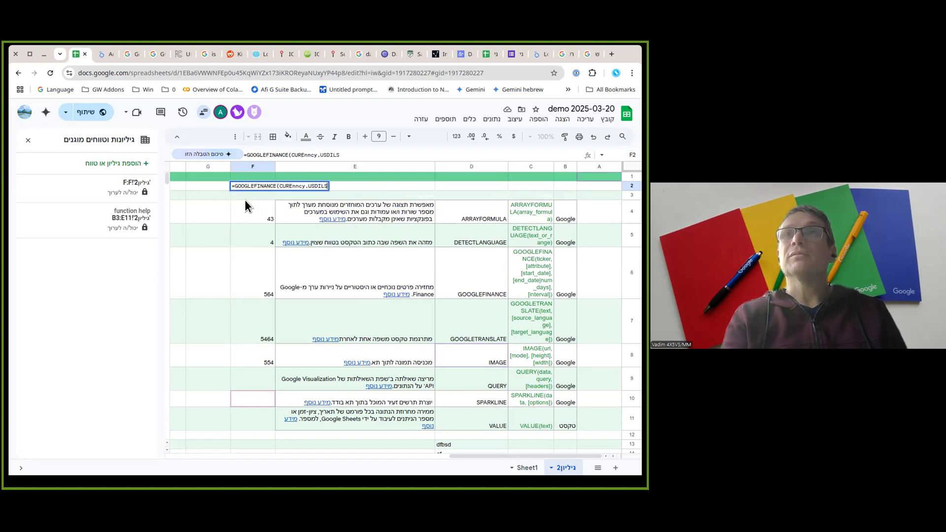
key(Return)
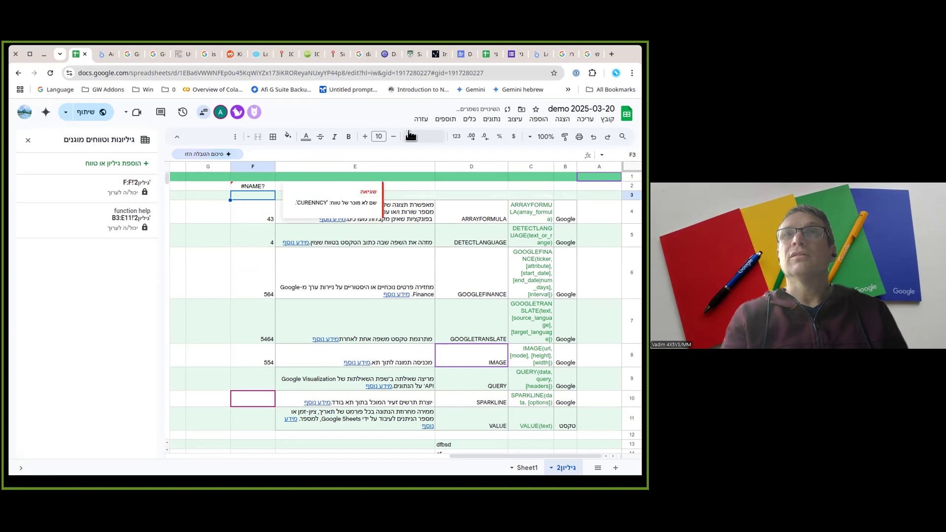
click(252, 187)
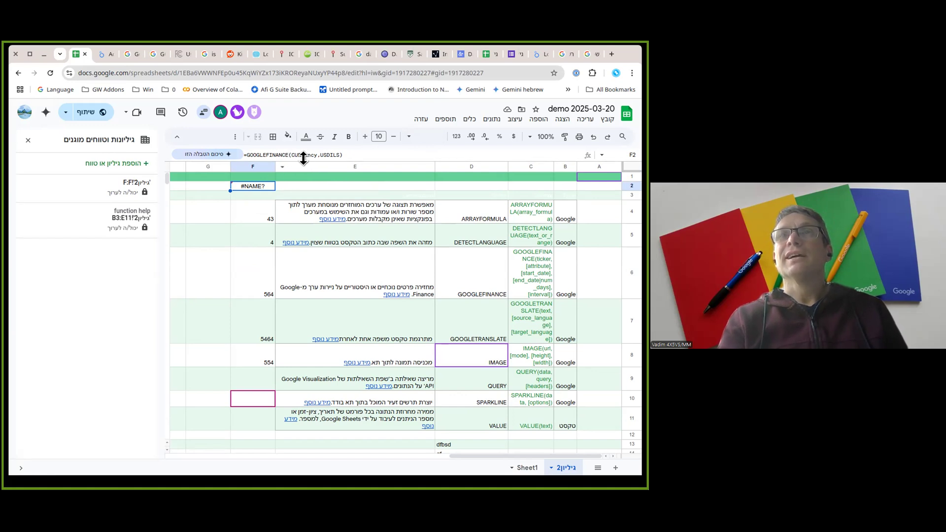
mouse_move(243, 190)
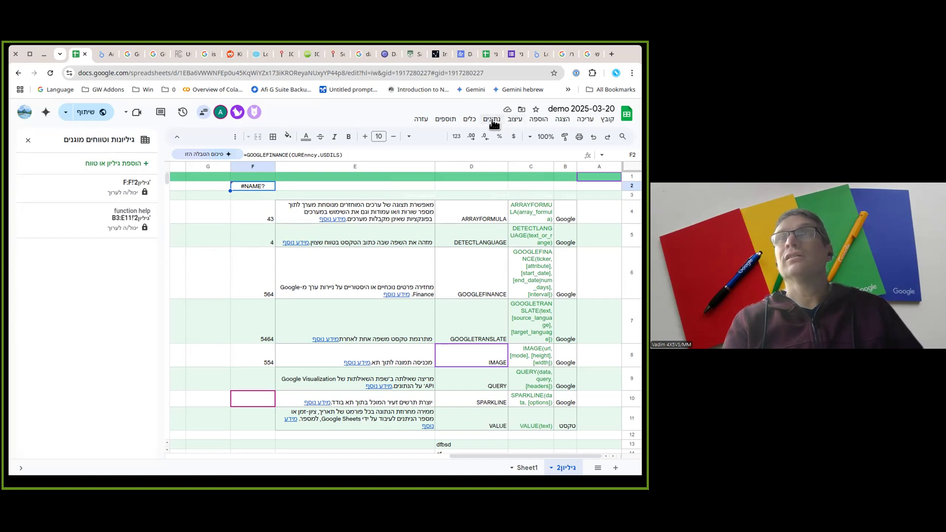
click(491, 119)
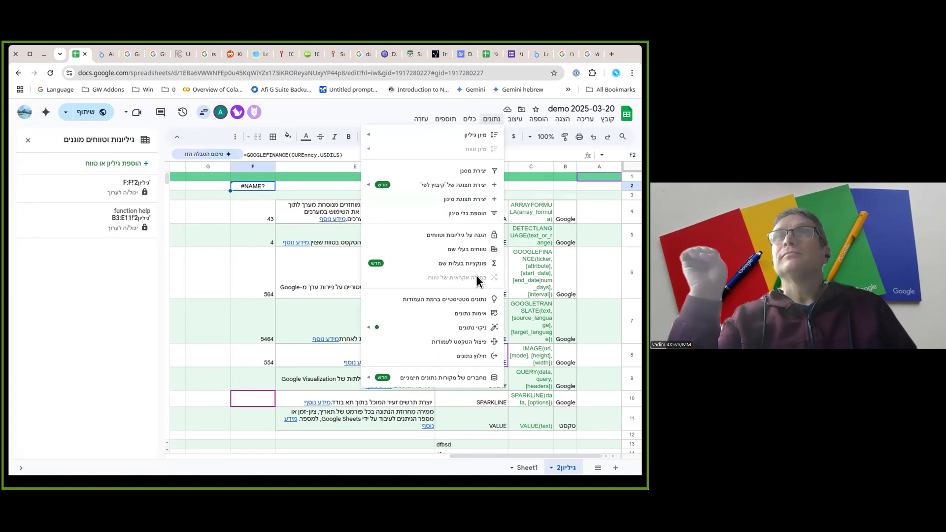
click(179, 209)
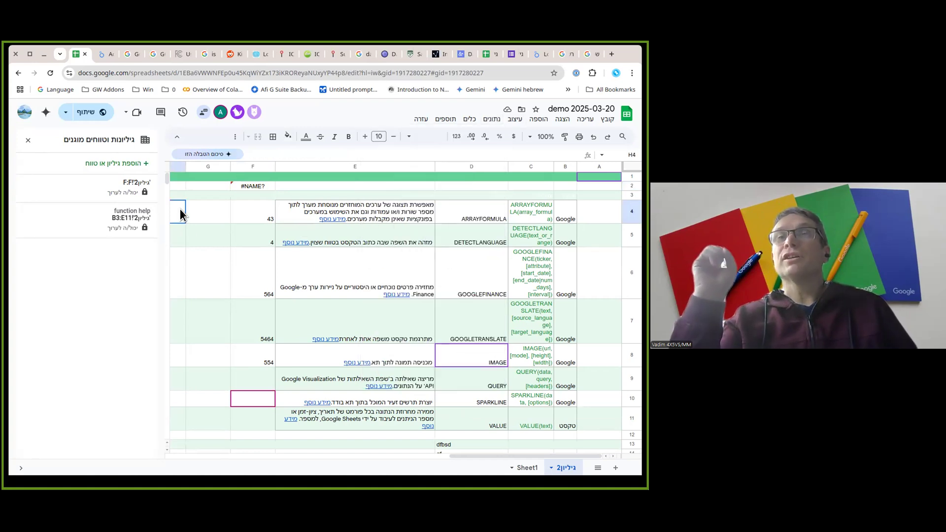
Step: Hide column F and unhide it again
click(242, 167)
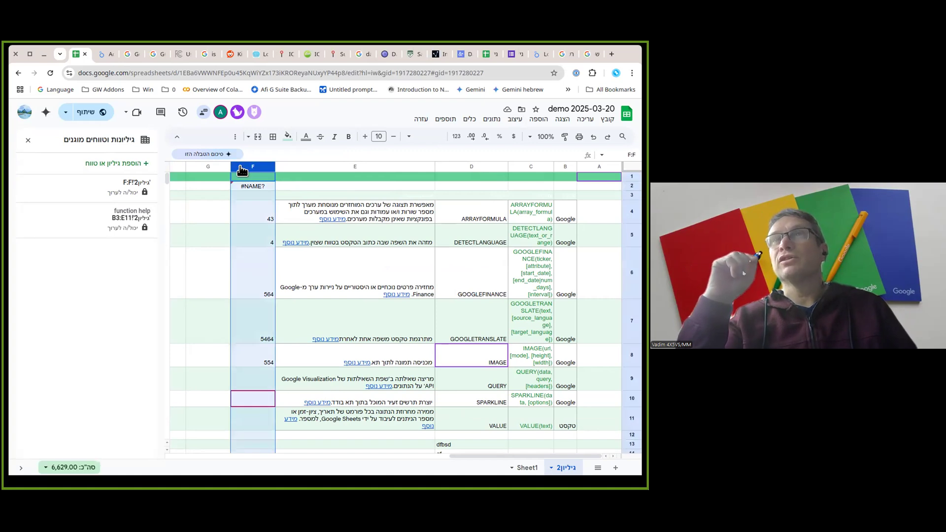
right_click(241, 170)
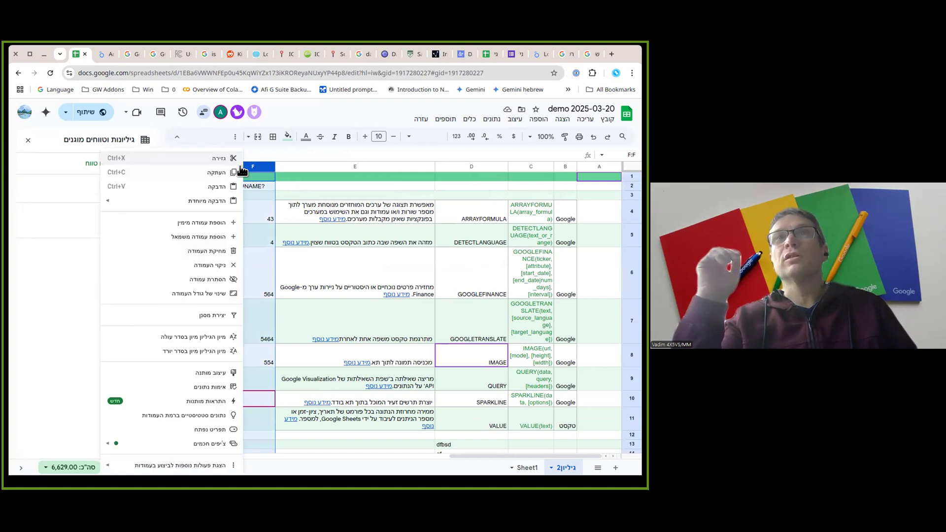
click(205, 281)
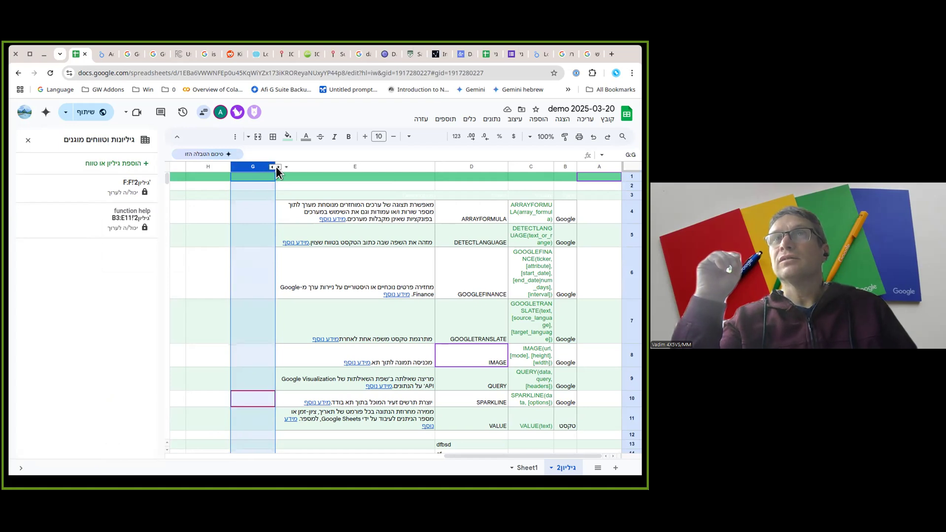
click(276, 167)
click(365, 290)
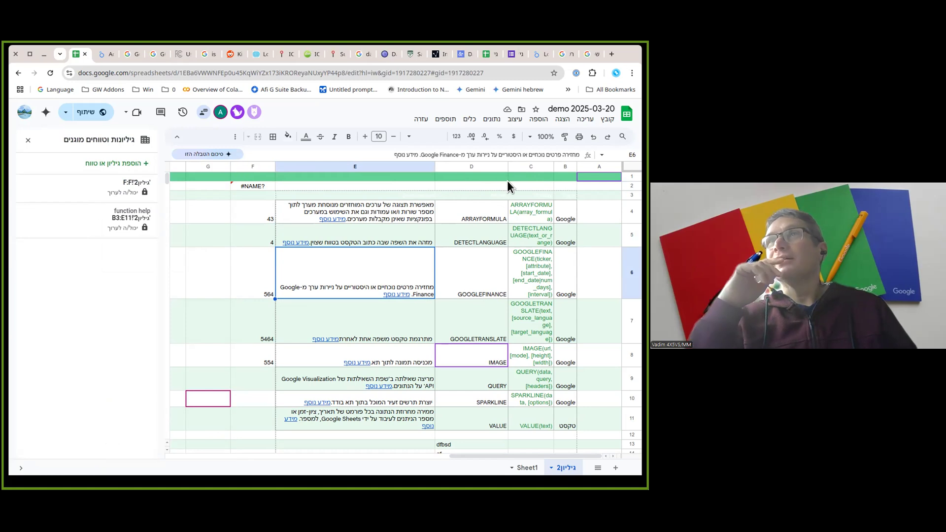
Step: Examine the available column options for column C and for columns B through D without applying any
right_click(519, 167)
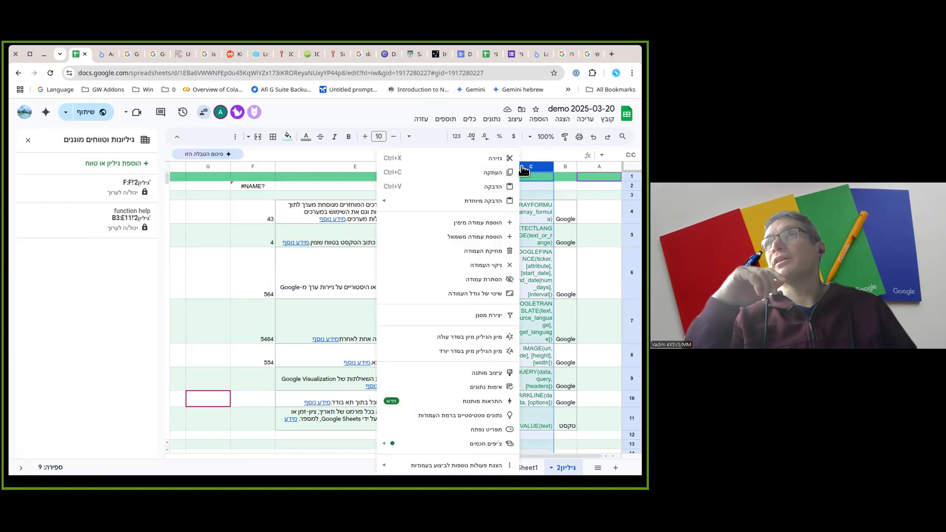
click(374, 111)
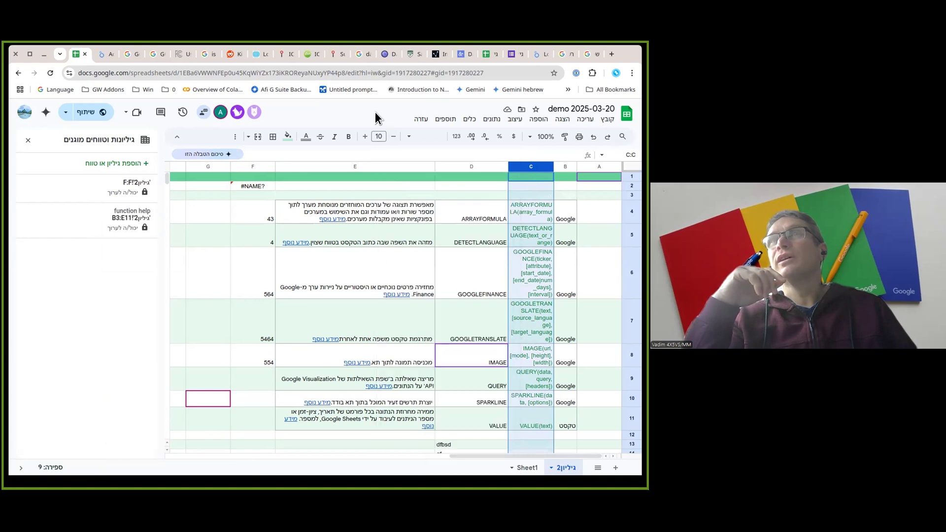
click(516, 170)
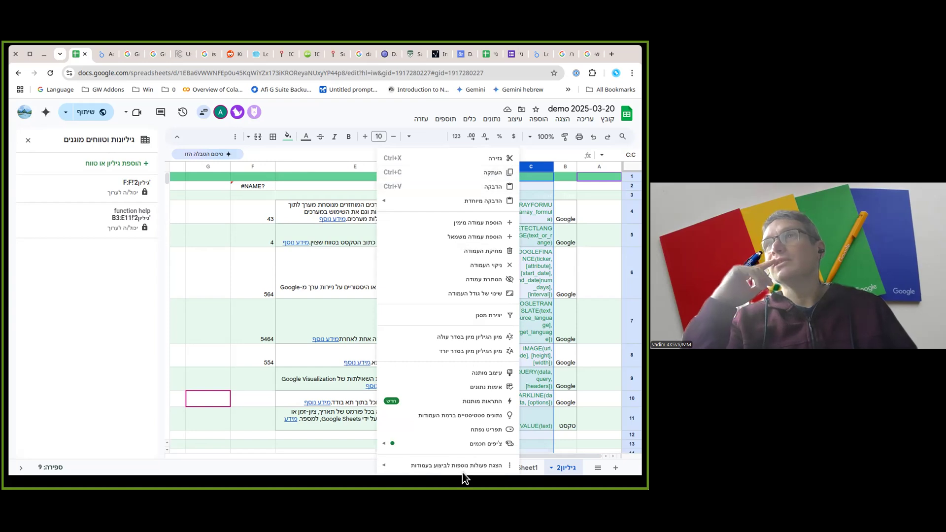
mouse_move(460, 466)
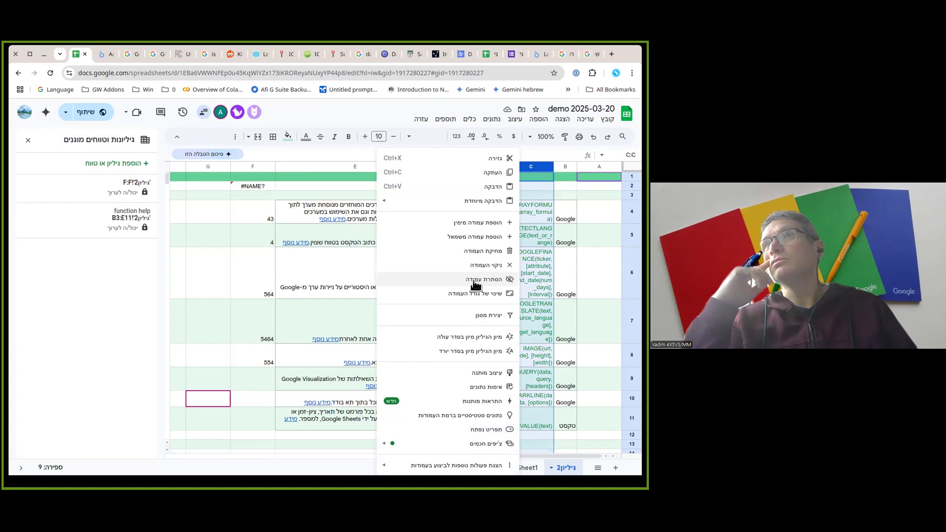
click(586, 231)
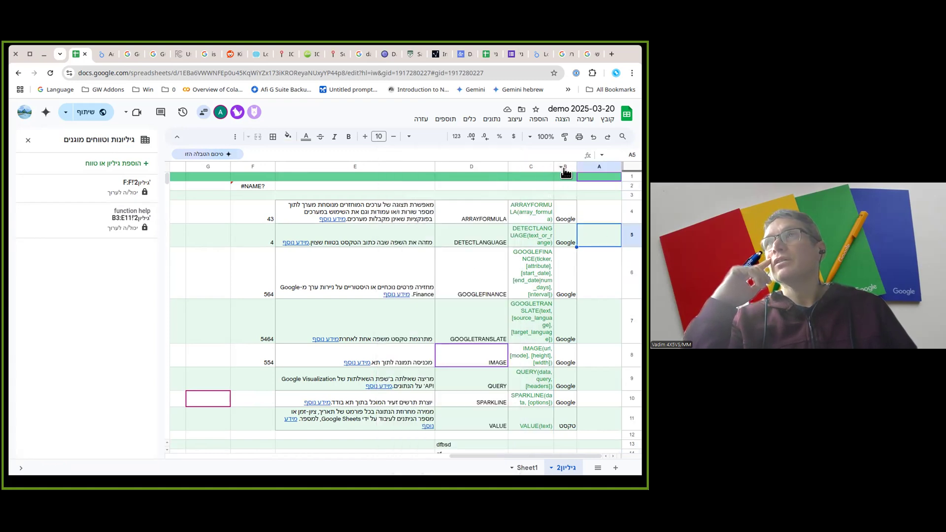
drag(567, 168, 480, 171)
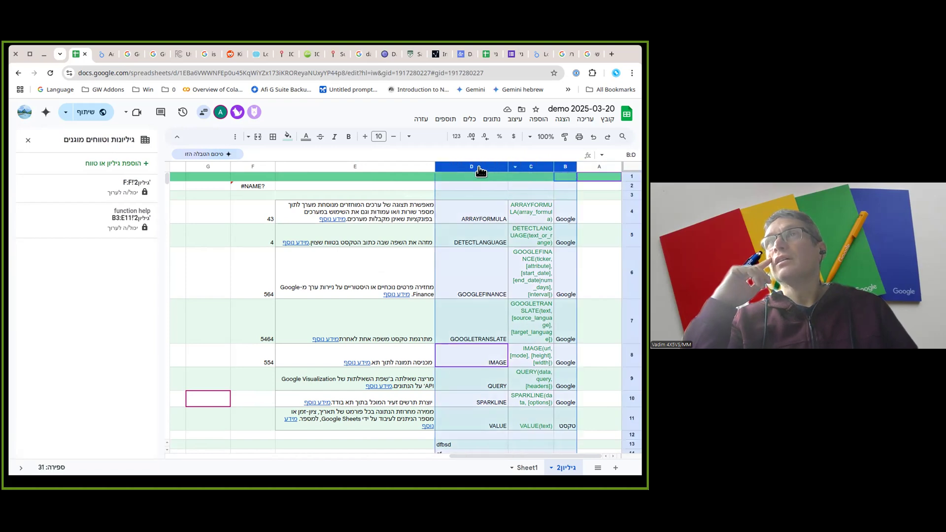
right_click(481, 171)
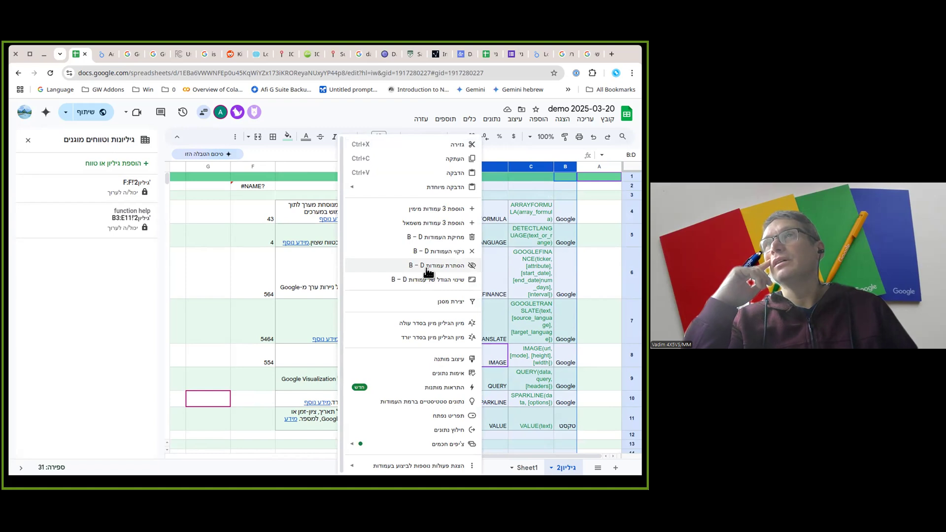
click(383, 102)
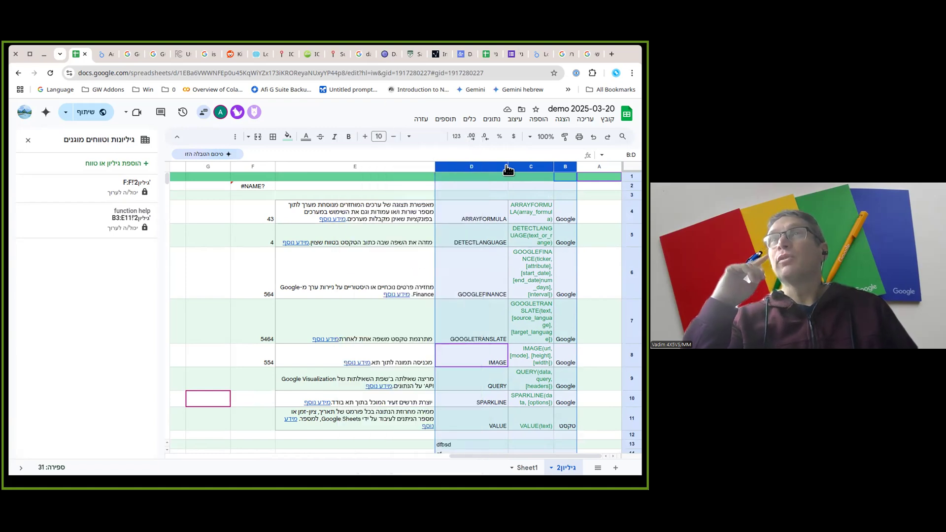
Step: Examine the commands available for columns B through D and cell C3, including the group-by view option
click(487, 122)
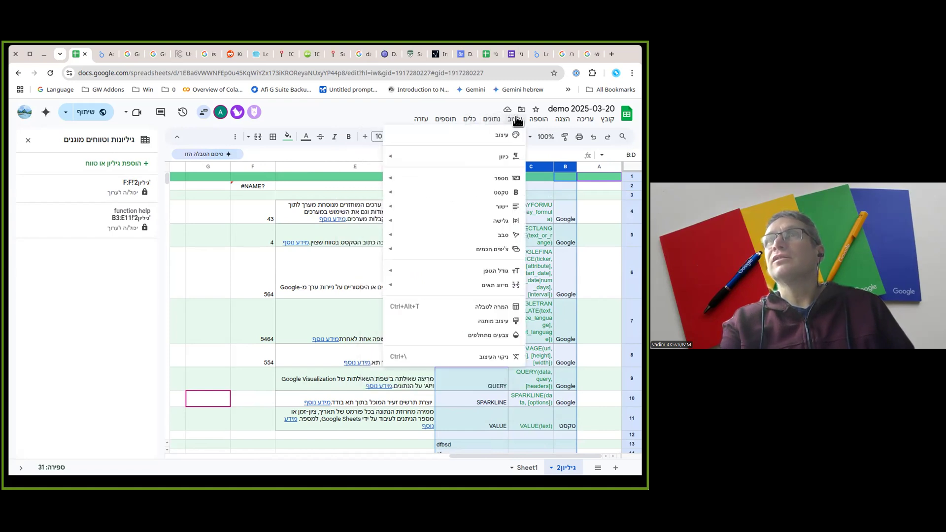
mouse_move(539, 120)
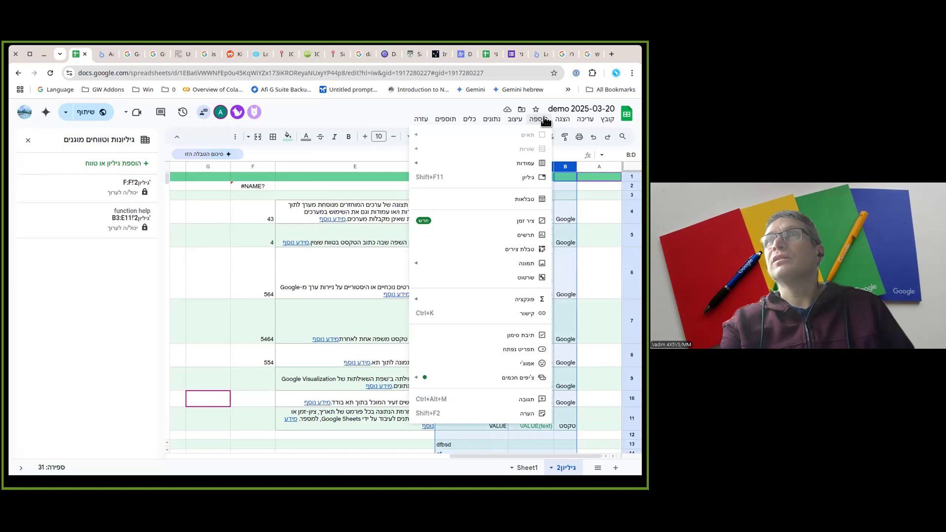
mouse_move(586, 120)
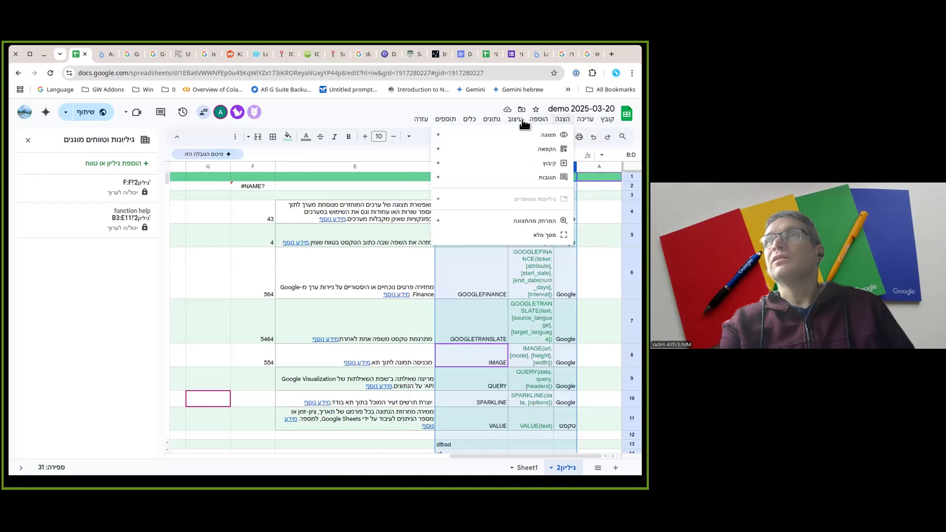
mouse_move(488, 121)
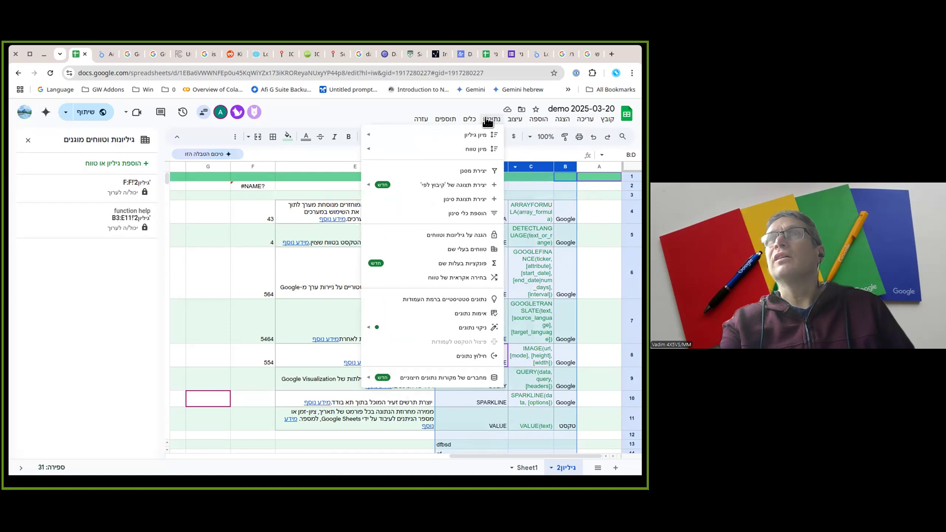
key(Escape)
click(548, 195)
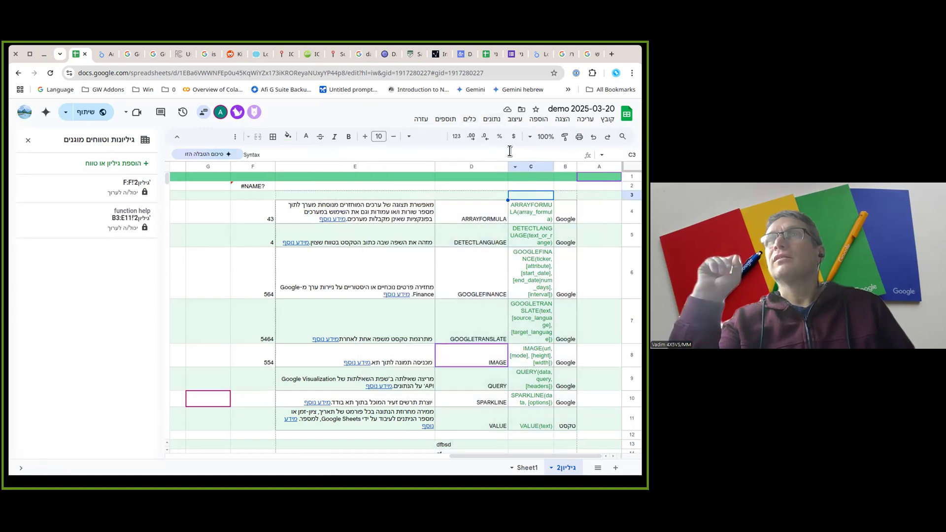
click(489, 120)
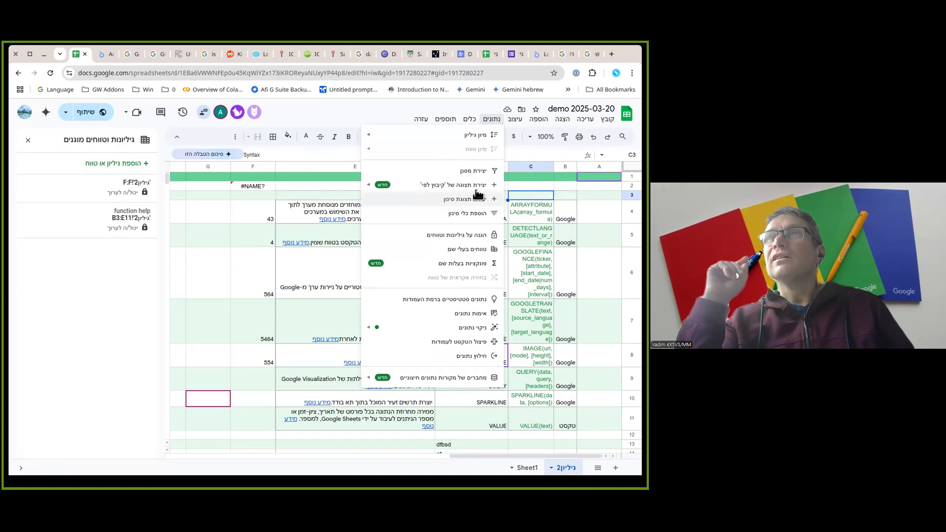
mouse_move(470, 191)
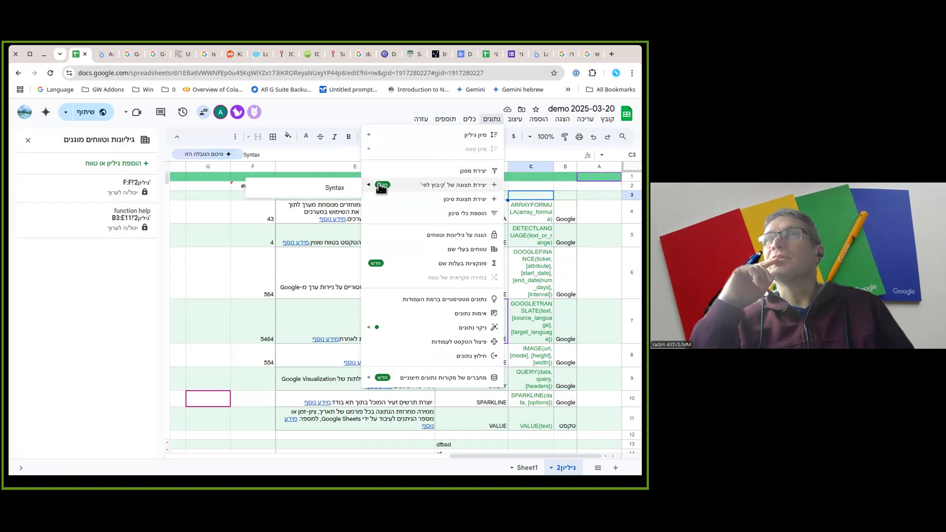
click(349, 102)
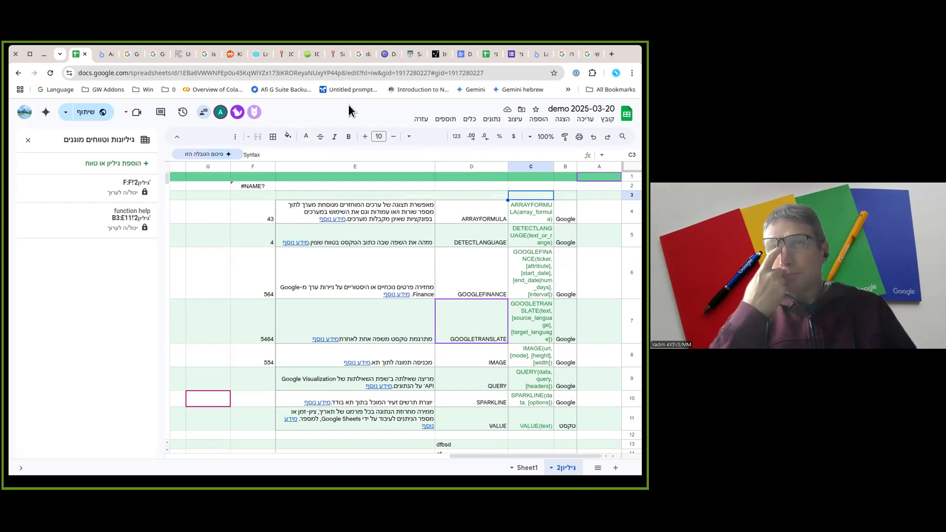
Step: Correct the spelling of the first argument in F2's GOOGLEFINANCE formula to CUrREncy and enter the formula
click(253, 185)
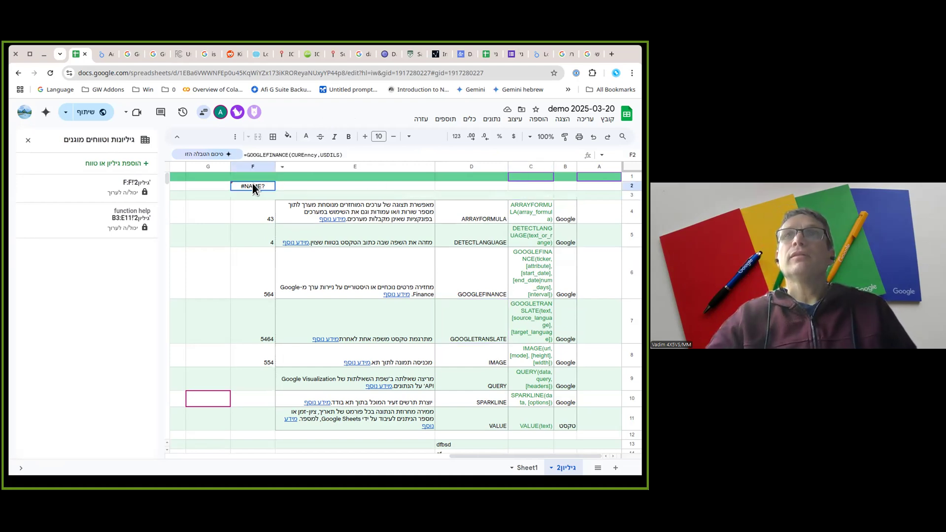
click(297, 155)
key(BackSpace)
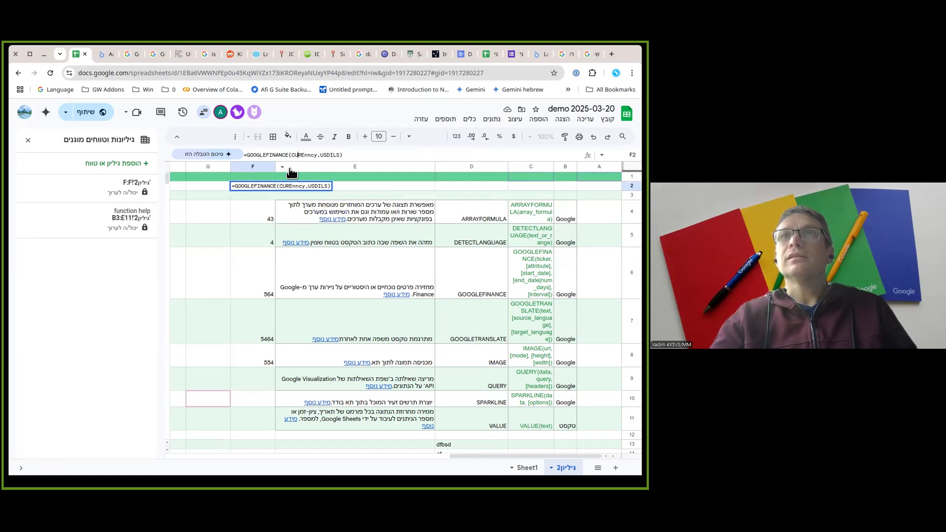
text(r)
key(BackSpace)
key(Return)
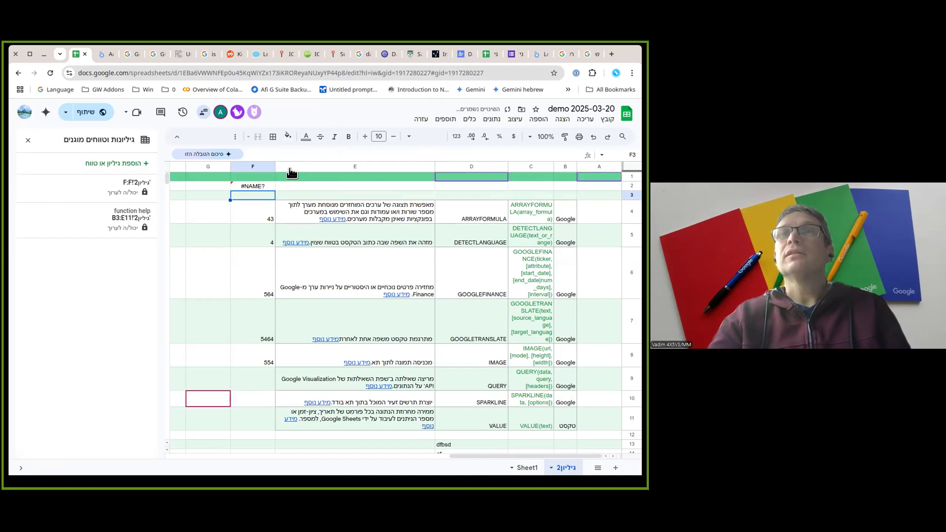
Step: Enclose the USDILS argument of the GOOGLEFINANCE formula in F2 in double quotes and enter it
key(Up)
key(F2)
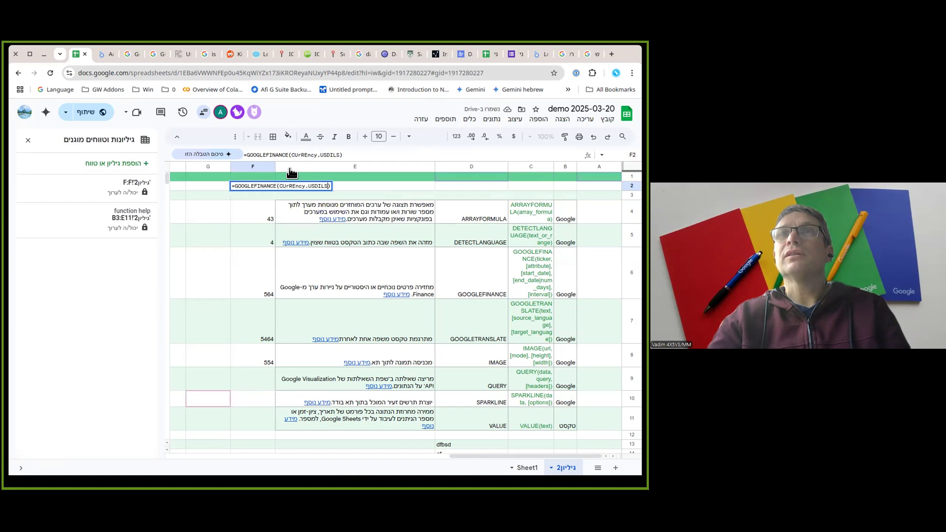
text(")
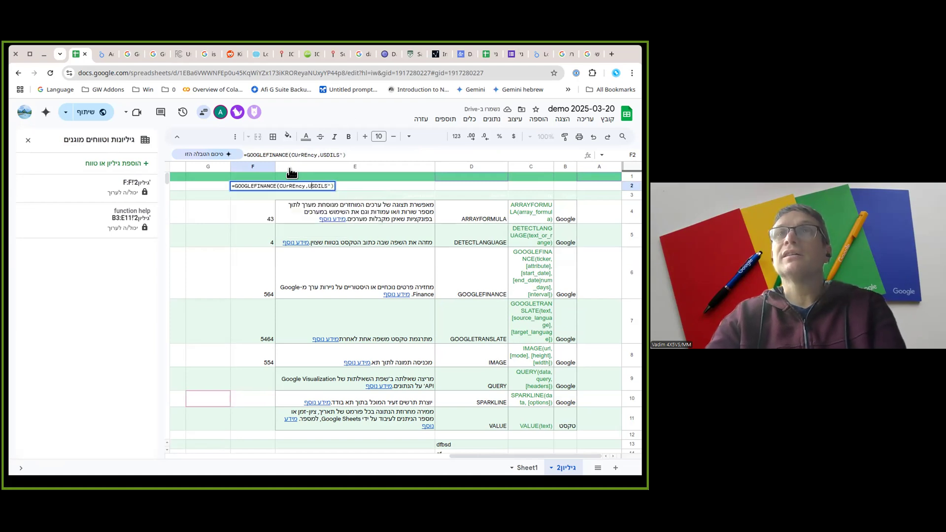
text(")
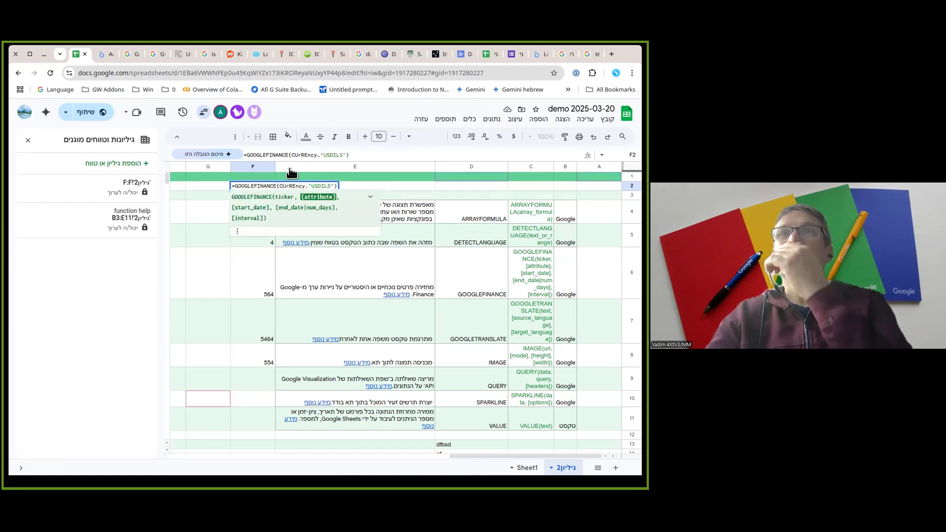
key(Return)
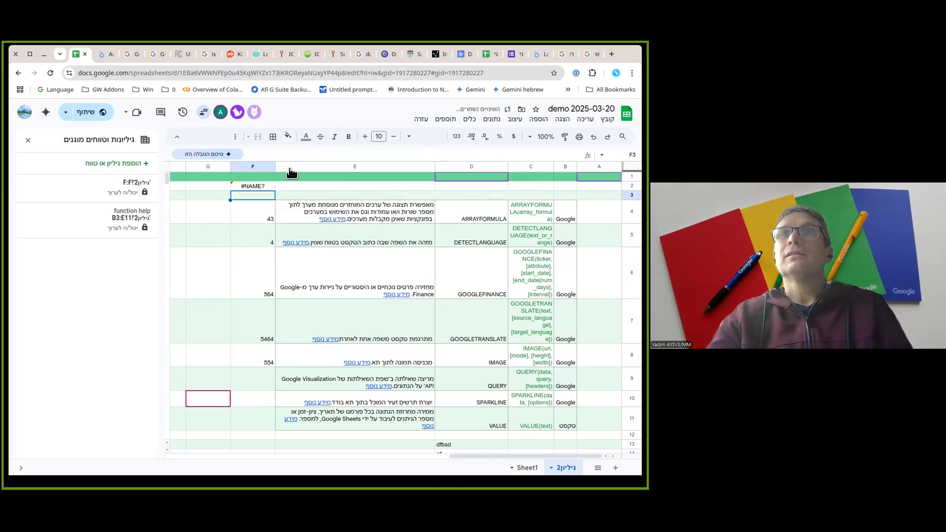
Step: Enclose the CUrREncy argument in double quotes so F2 reads =GOOGLEFINANCE("CUrREncy","USDILS"), and enter it
key(Up)
key(Return)
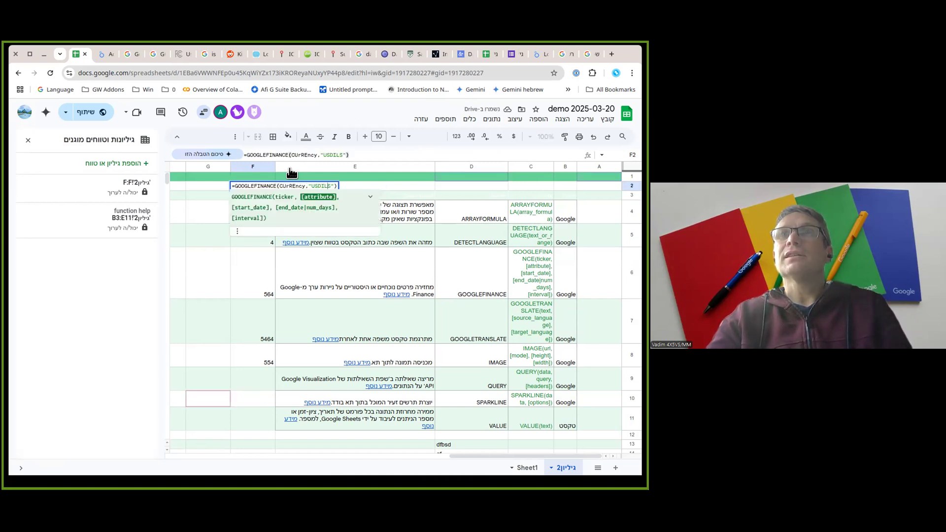
key(Left)
key(Left)
key(Left)
key(Left)
key(Left)
key(Left)
key(Left)
text(")
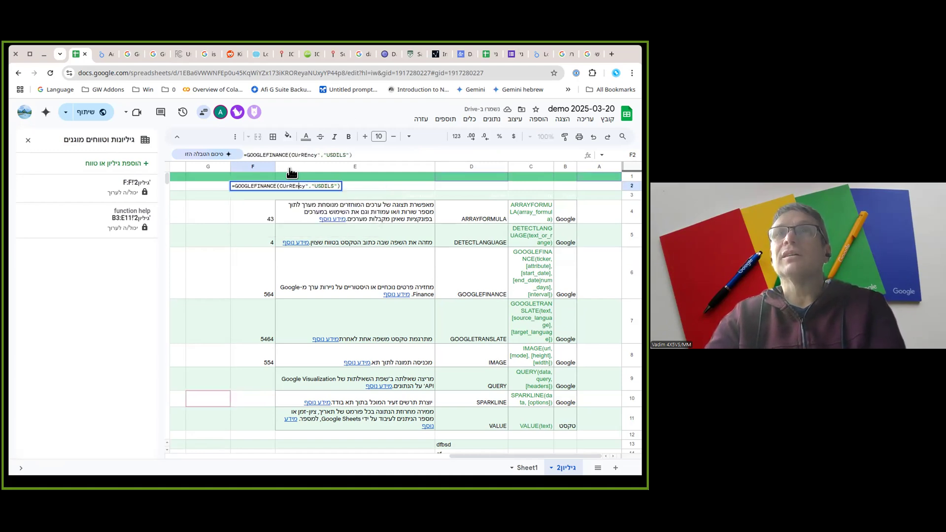
key(Left)
key(Left)
key(Left)
text(")
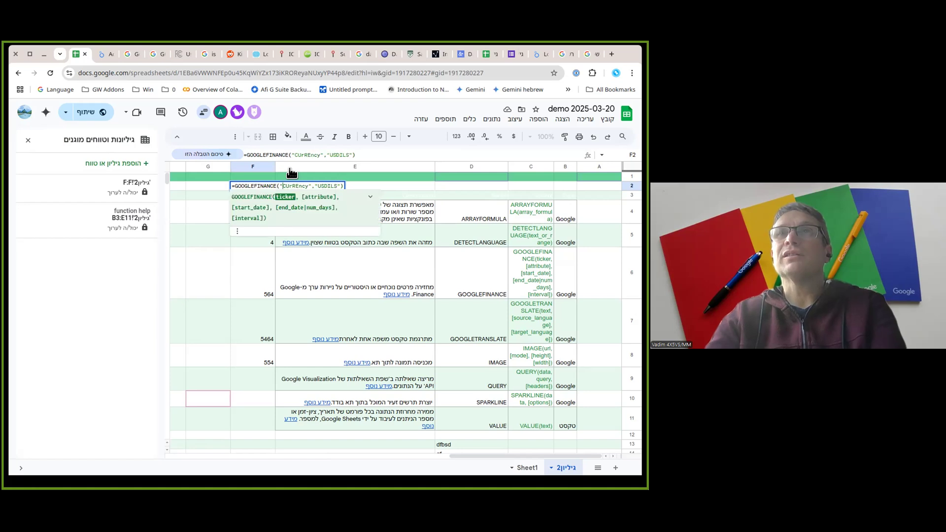
key(Return)
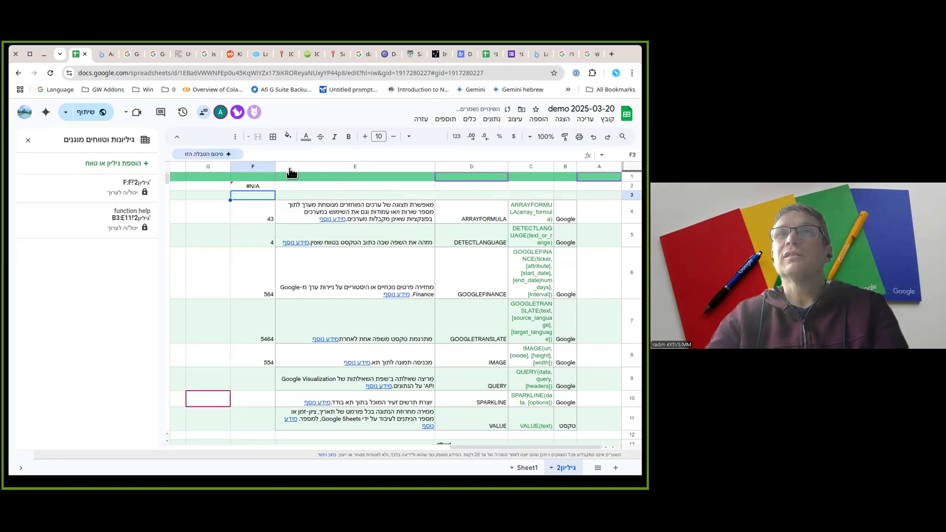
Step: Change the second argument of F2's GOOGLEFINANCE formula to "USDtoILS" and enter it
key(Up)
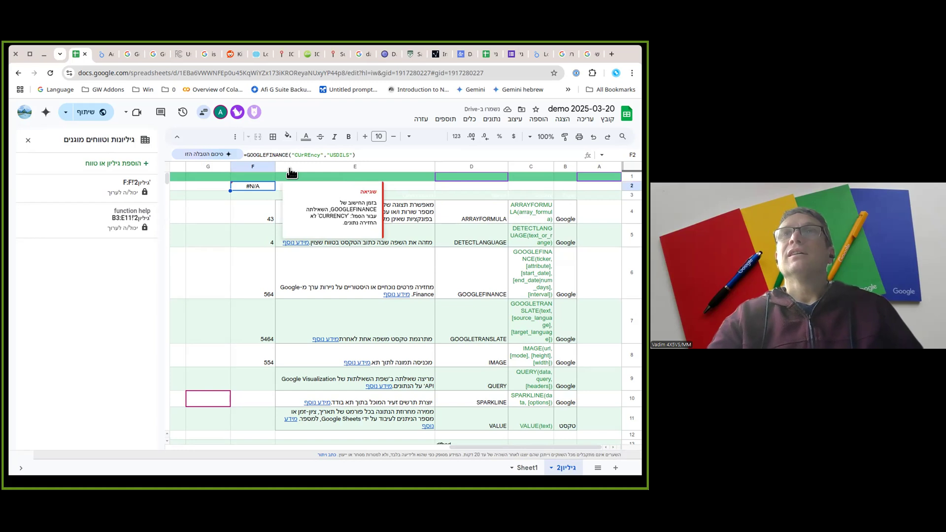
click(333, 154)
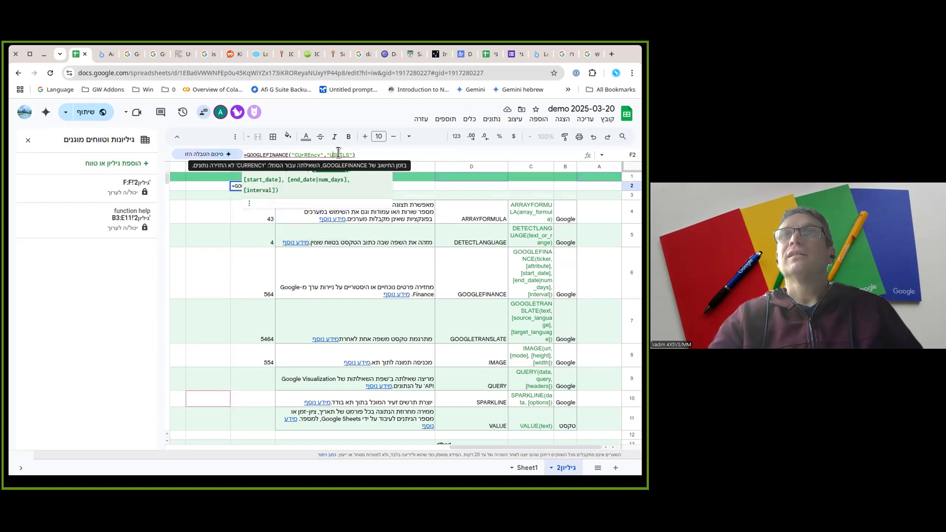
text(to)
key(Return)
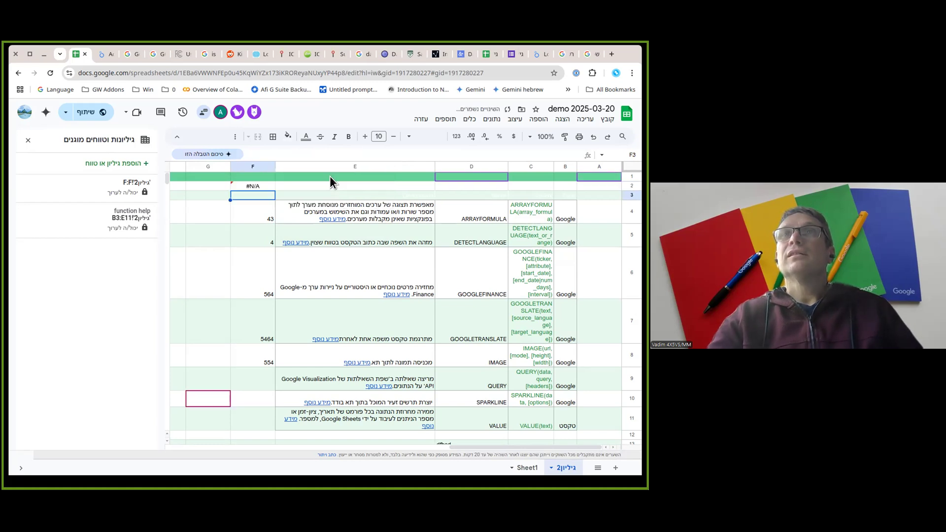
Step: Merge the two arguments in F2 into one colon-separated ticker, giving =GOOGLEFINANCE("CUrREncy:USDtoILS"), and enter it
mouse_move(255, 186)
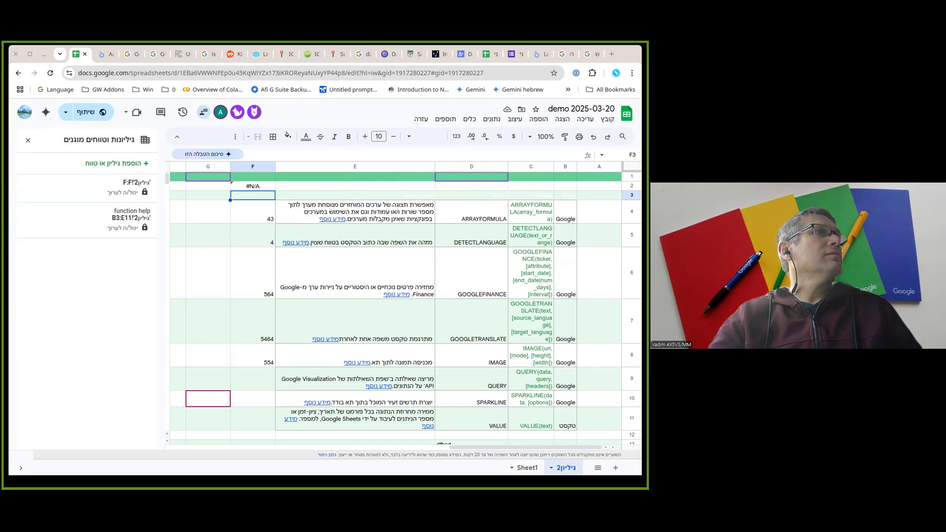
click(253, 187)
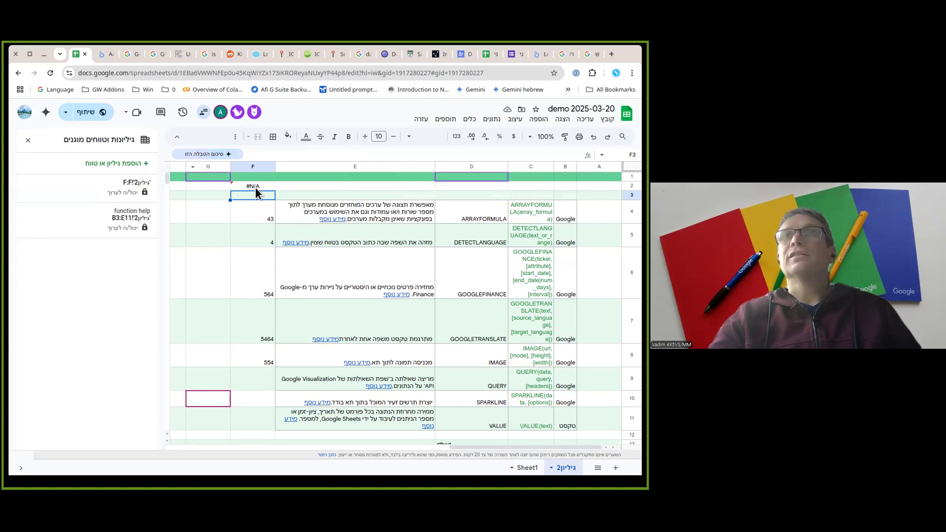
double_click(256, 185)
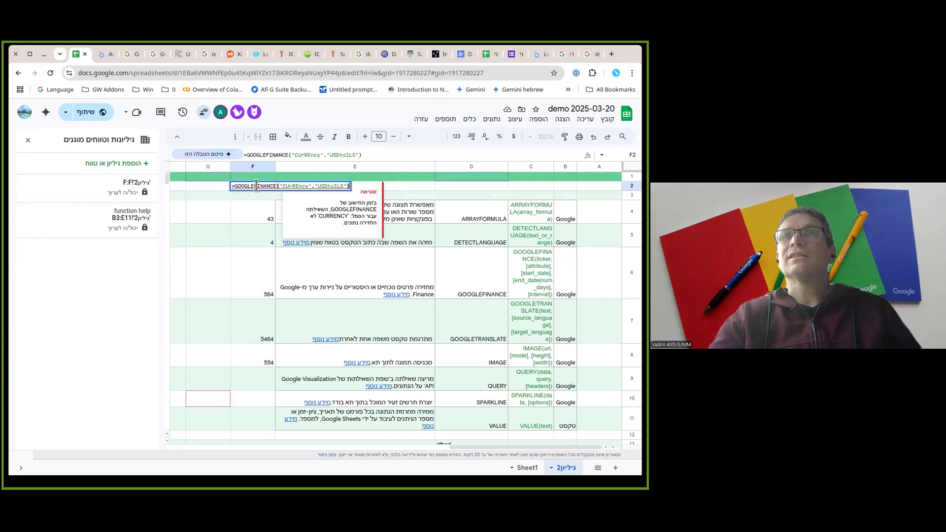
click(315, 186)
key(BackSpace)
key(BackSpace)
key(BackSpace)
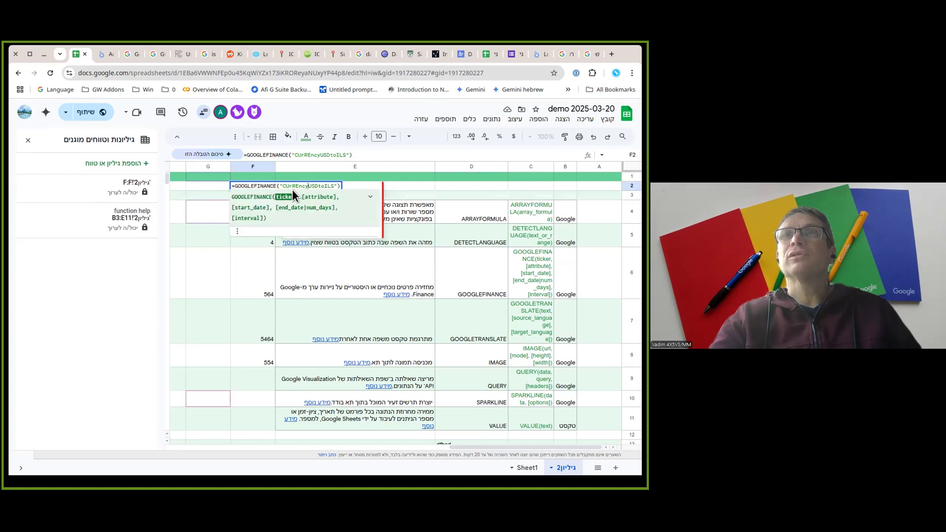
text(:)
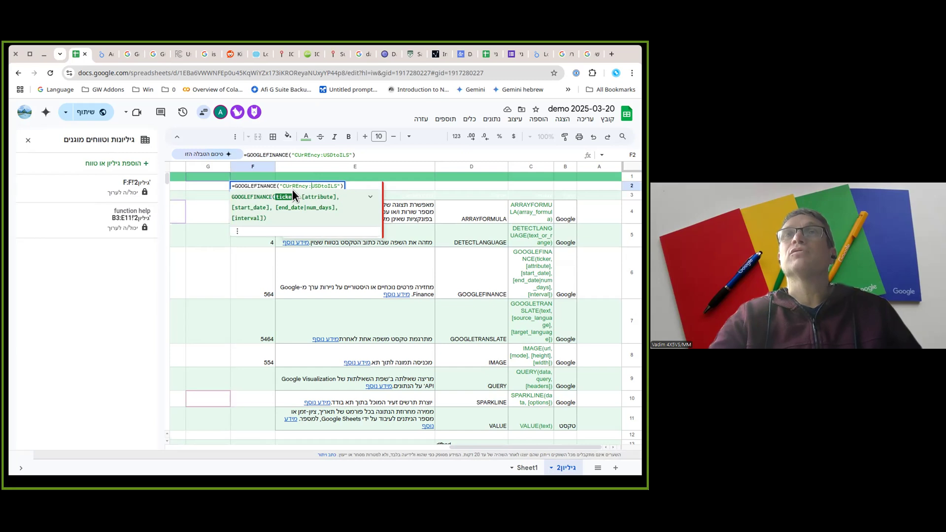
key(Return)
Step: Remove "to" from the ticker so F2 reads =GOOGLEFINANCE("CUrREncy:USDILS"), enter it and reselect the cell
click(251, 187)
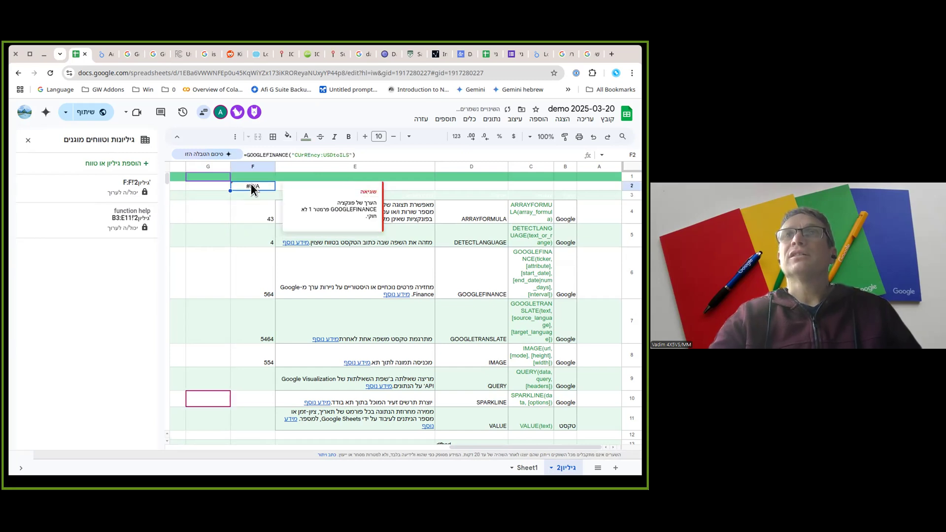
double_click(251, 187)
key(BackSpace)
key(BackSpace)
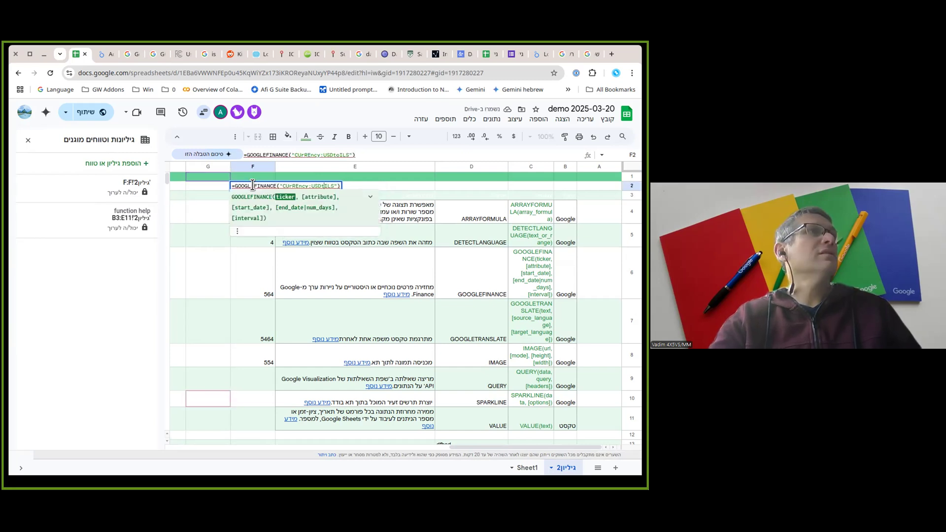
key(Return)
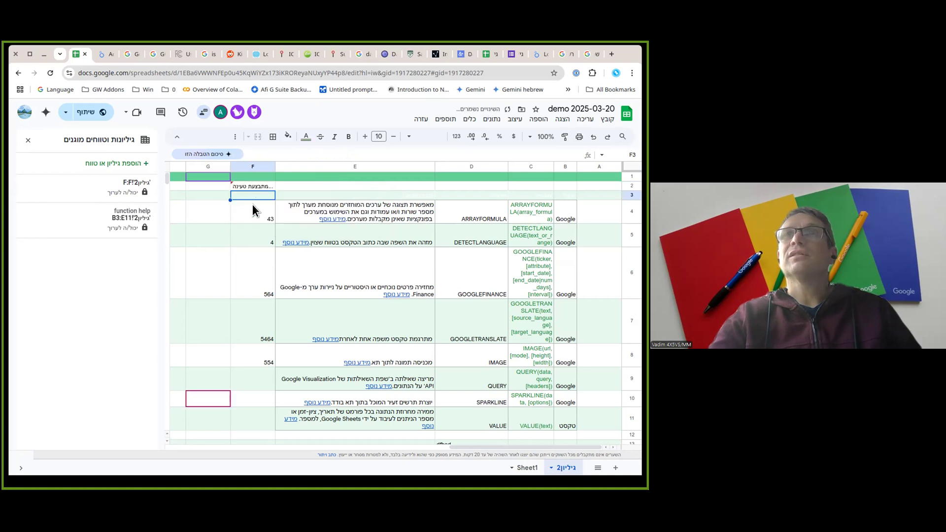
click(252, 186)
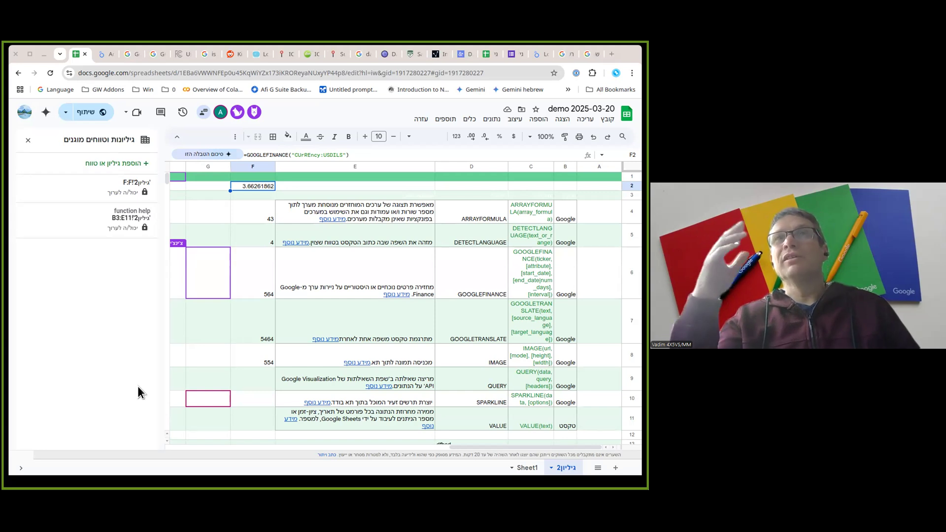
Step: Enter the formula =F4*F2 in G4 to multiply the amount in F4 by the exchange rate
mouse_move(293, 359)
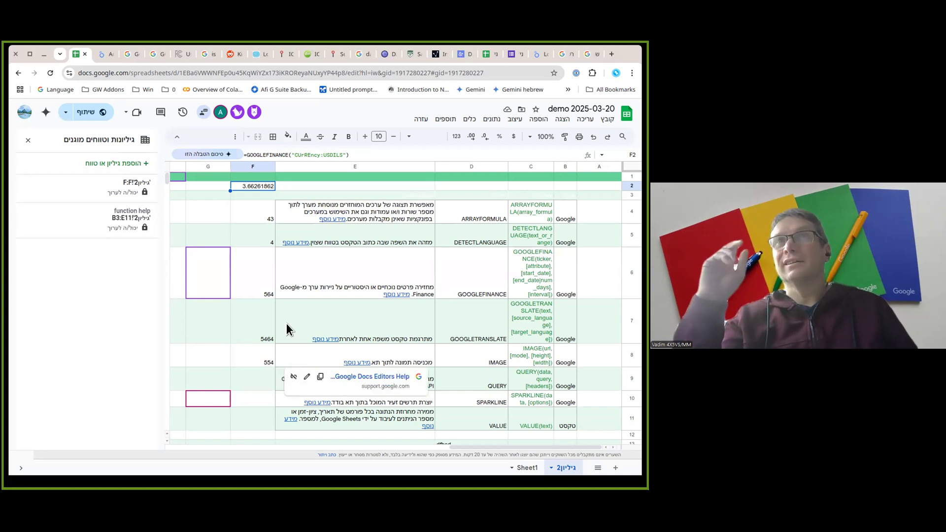
mouse_move(287, 328)
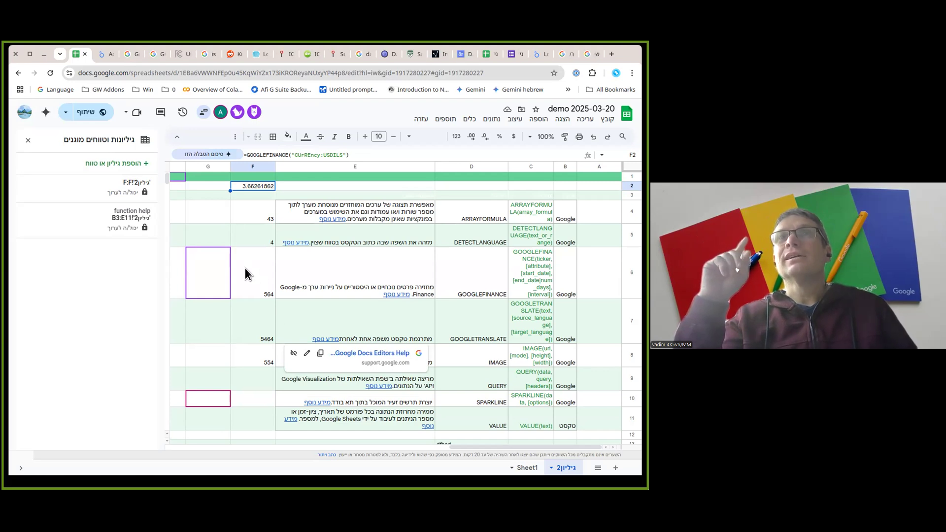
click(251, 212)
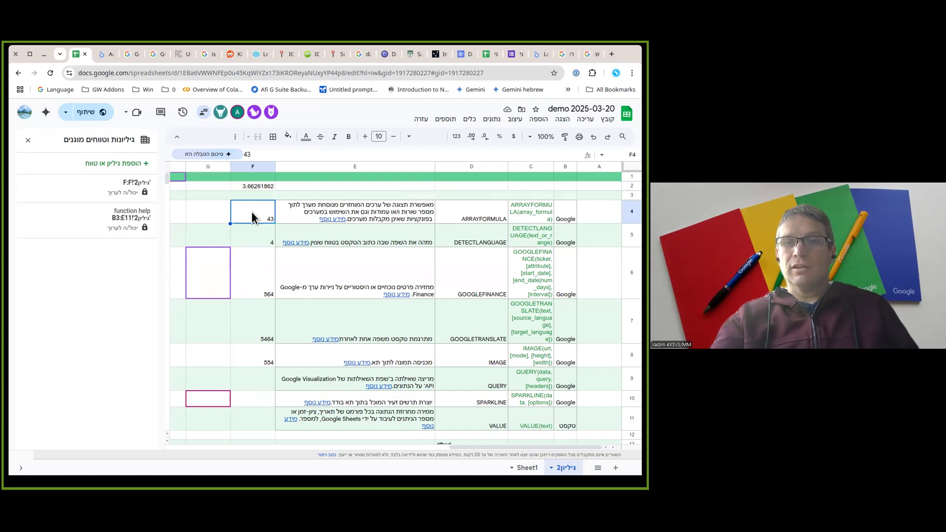
click(213, 217)
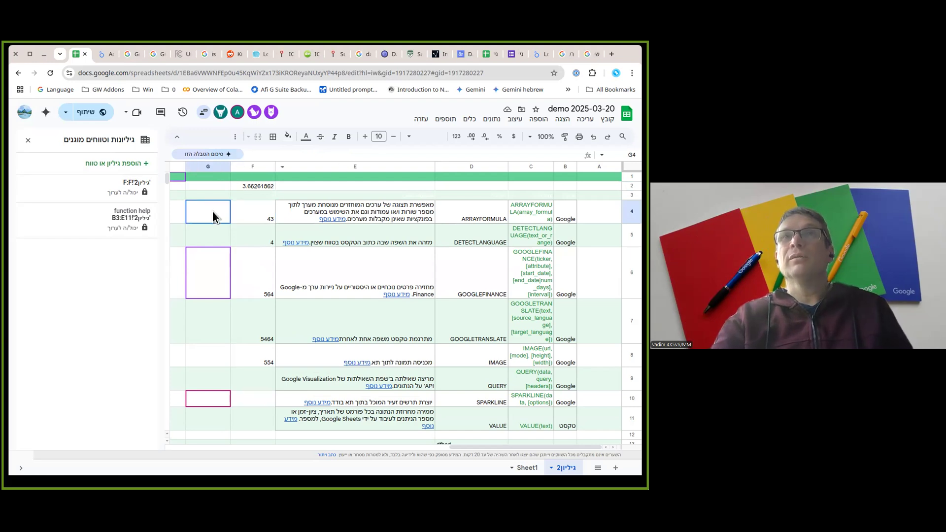
text(=)
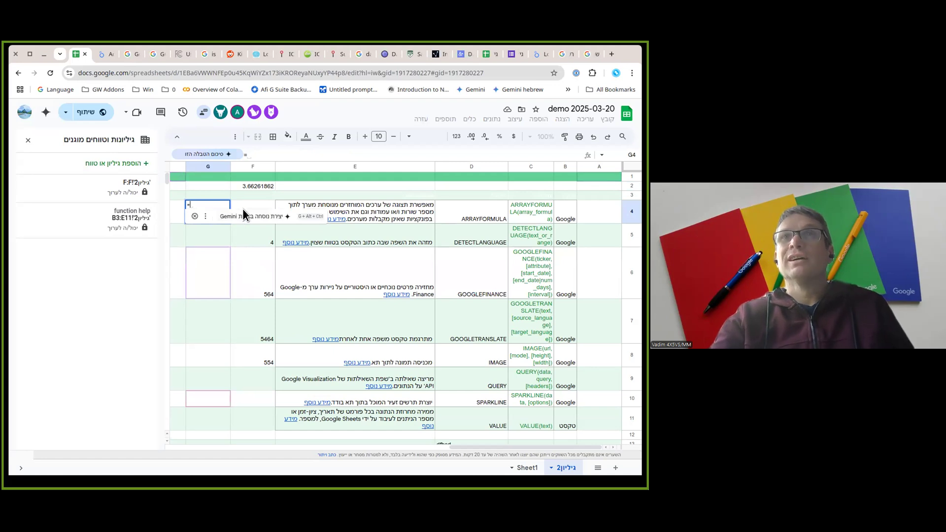
click(249, 213)
text(*)
click(257, 187)
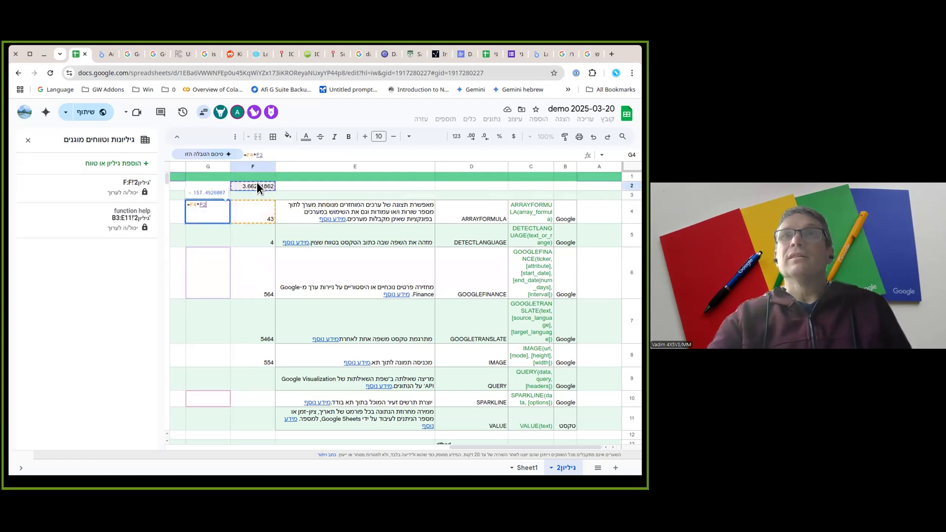
key(Return)
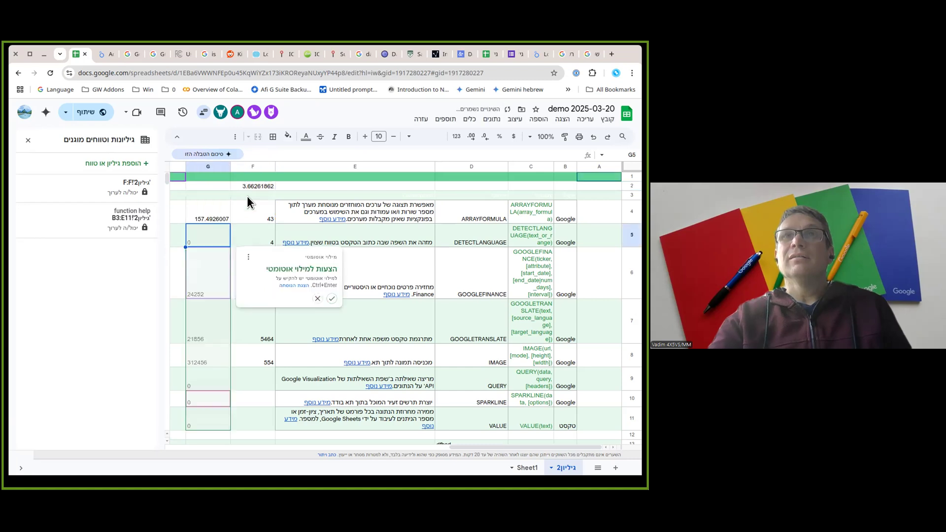
Step: Make the exchange rate reference in G4 absolute so the formula reads =F4*$F$2, undoing and redoing the edit once
key(Up)
key(F2)
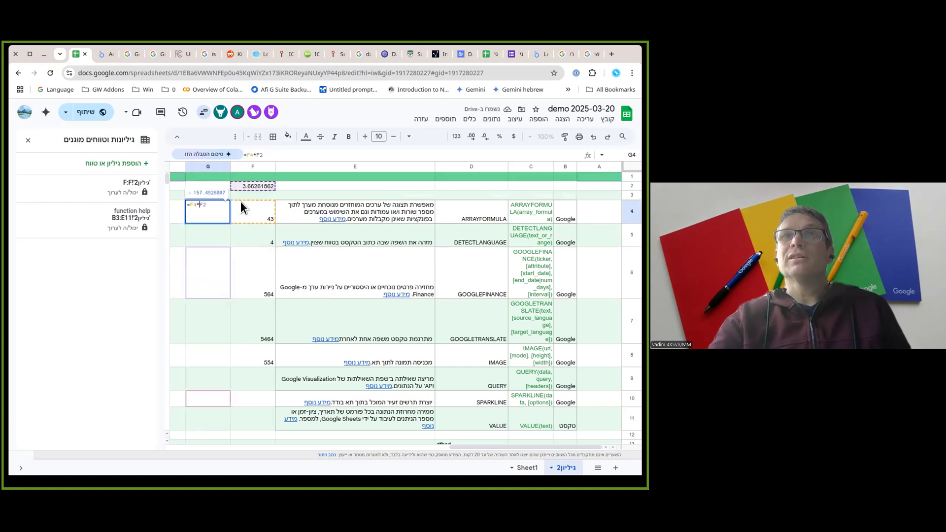
key(F4)
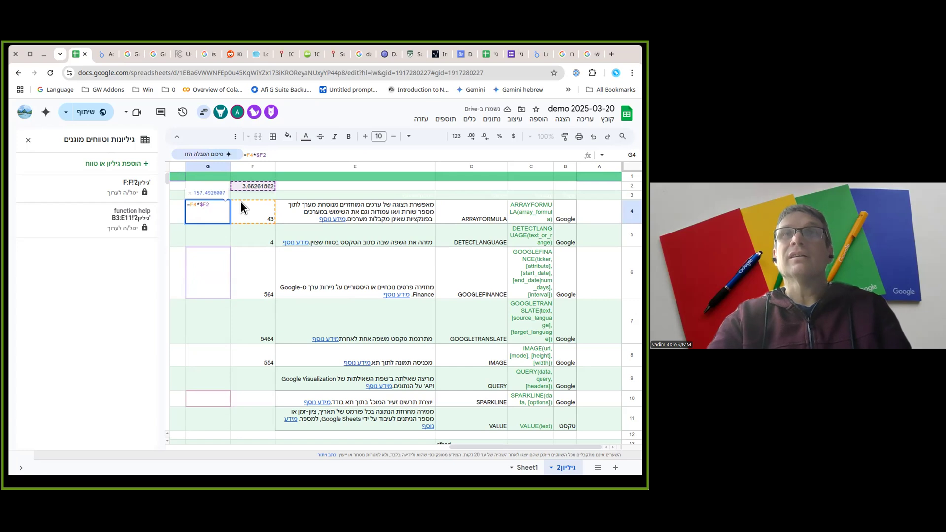
key(Return)
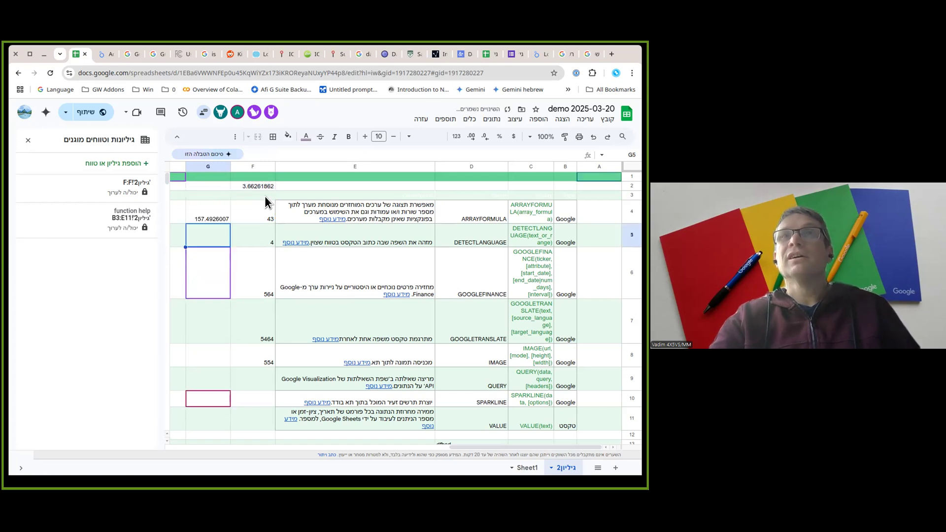
key(ctrl+z)
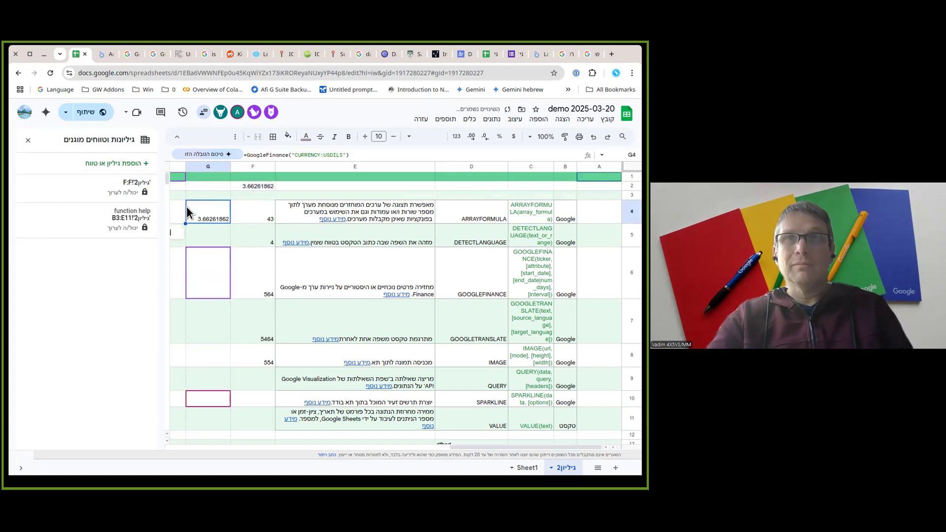
key(ctrl+y)
Step: Copy the conversion formula from G4 into cells G5:G8
key(ctrl+c)
drag(194, 235, 206, 363)
key(ctrl+v)
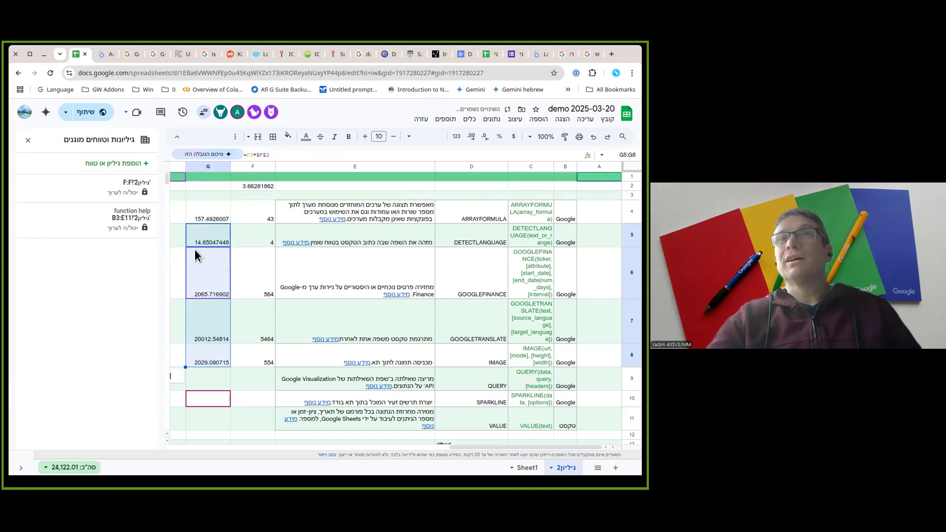
Step: Format all of column F as shekel currency with two decimals (₪1,000.12)
click(245, 169)
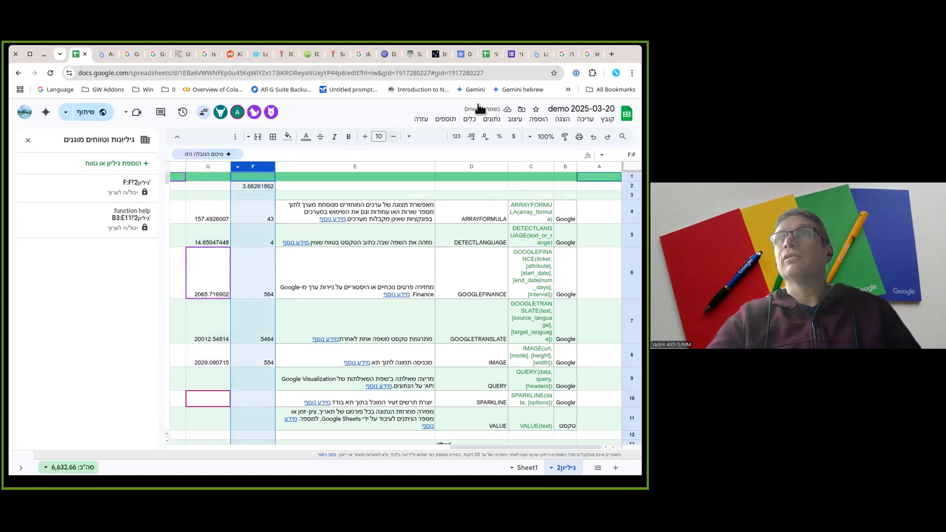
click(513, 119)
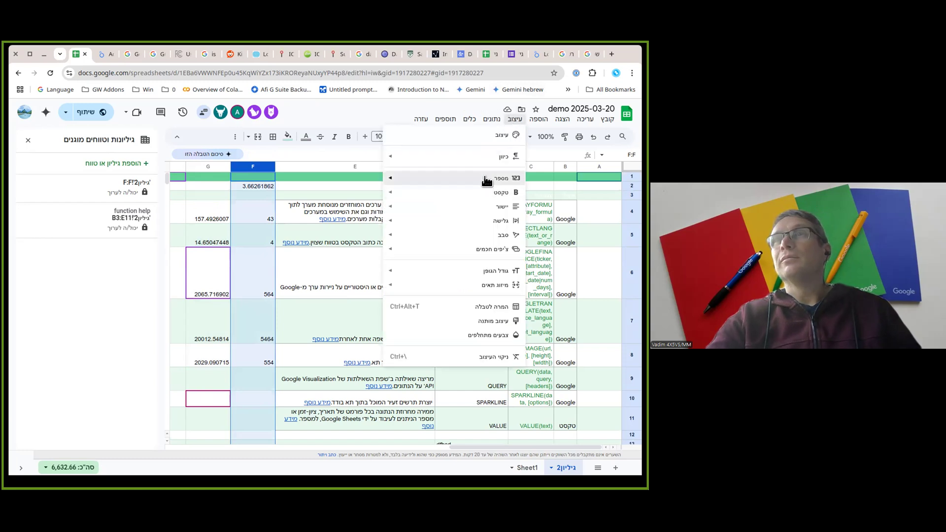
mouse_move(483, 180)
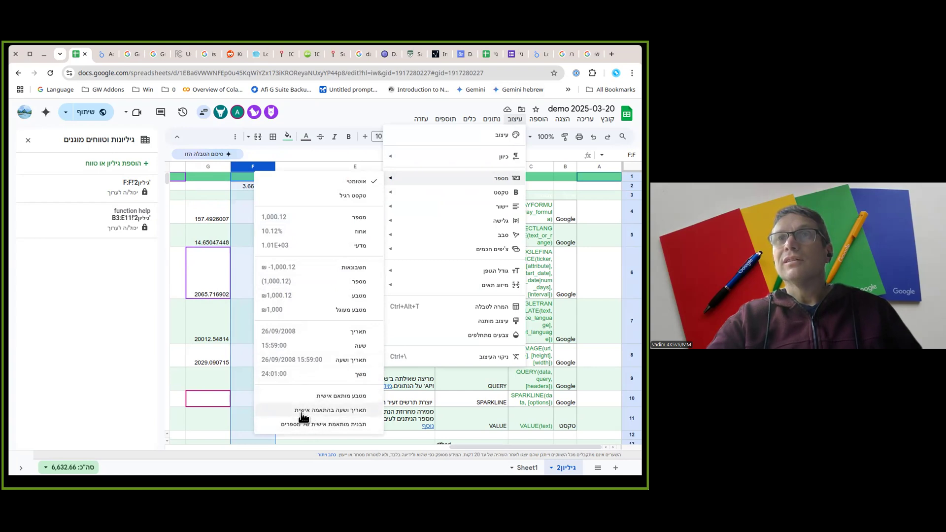
click(284, 294)
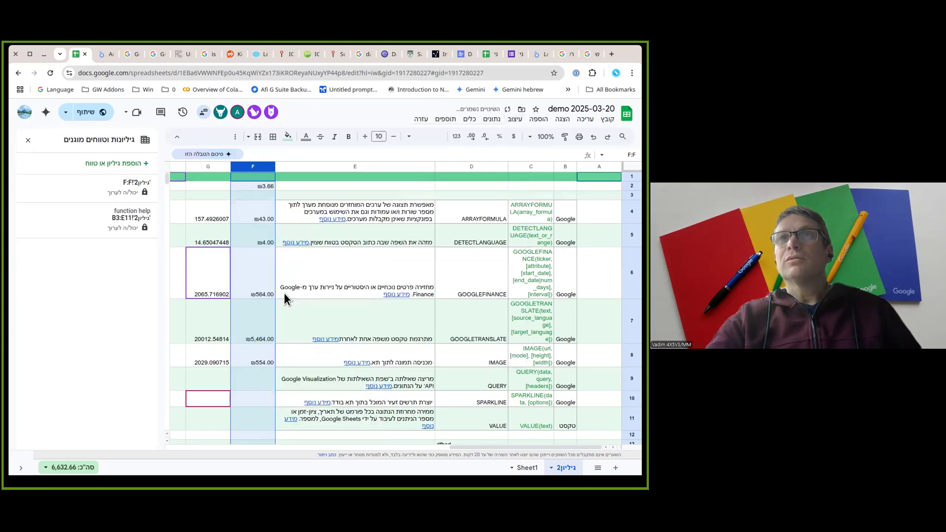
Step: Wrap G4's conversion formula in ROUND with 0 decimal places, giving =ROUND(F4*$F$2,0), and enter it
click(208, 208)
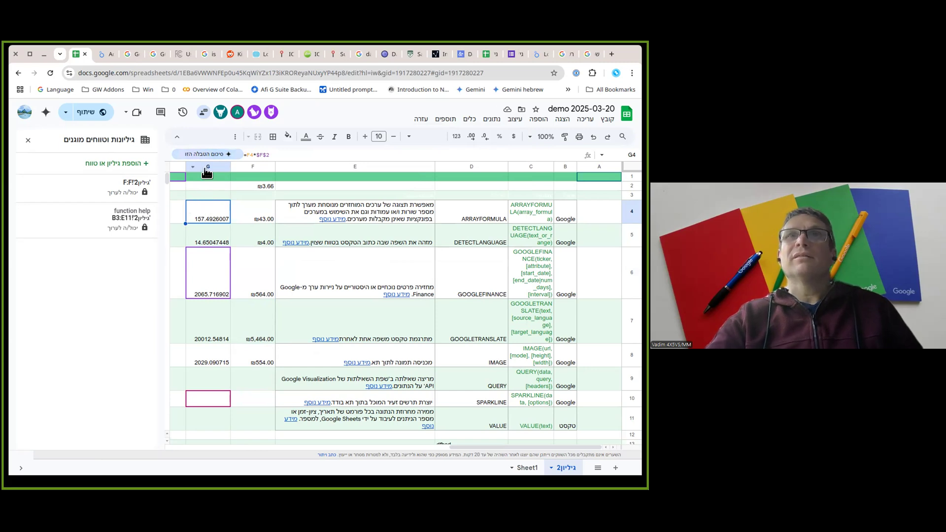
double_click(212, 207)
key(Left)
key(Left)
key(Left)
key(Left)
key(Left)
text(ROUN)
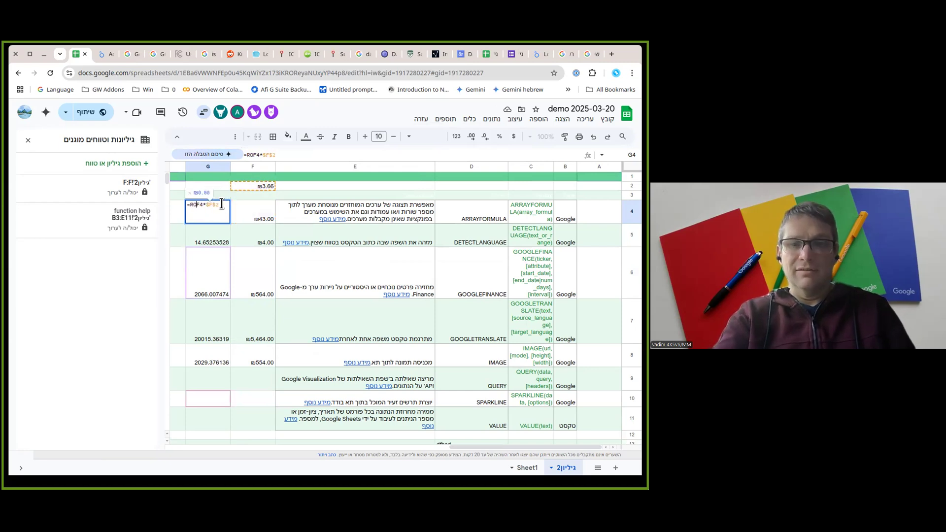
text(D(F4*$F$2)
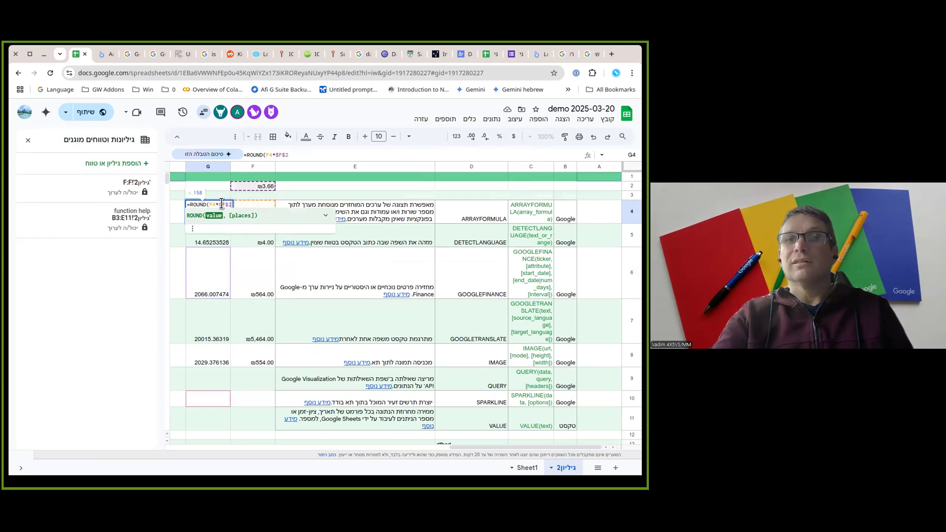
text(,)
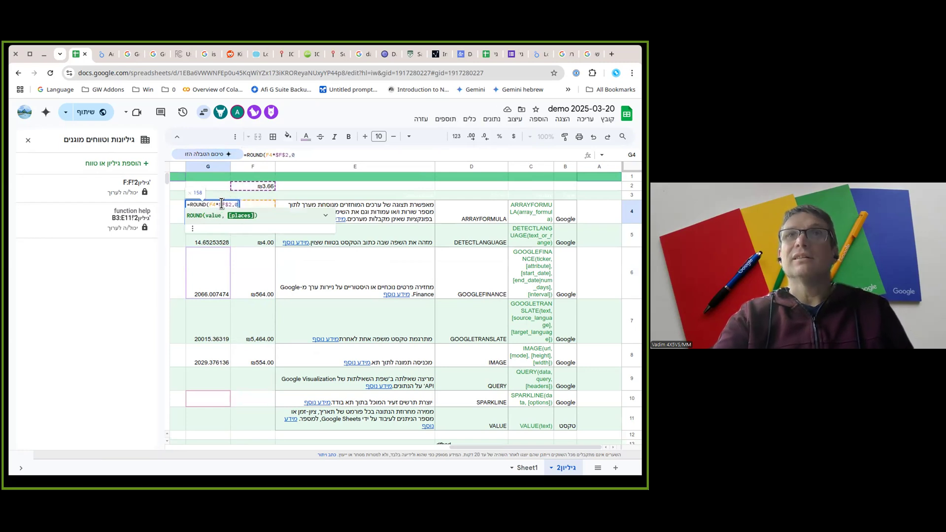
text(0)
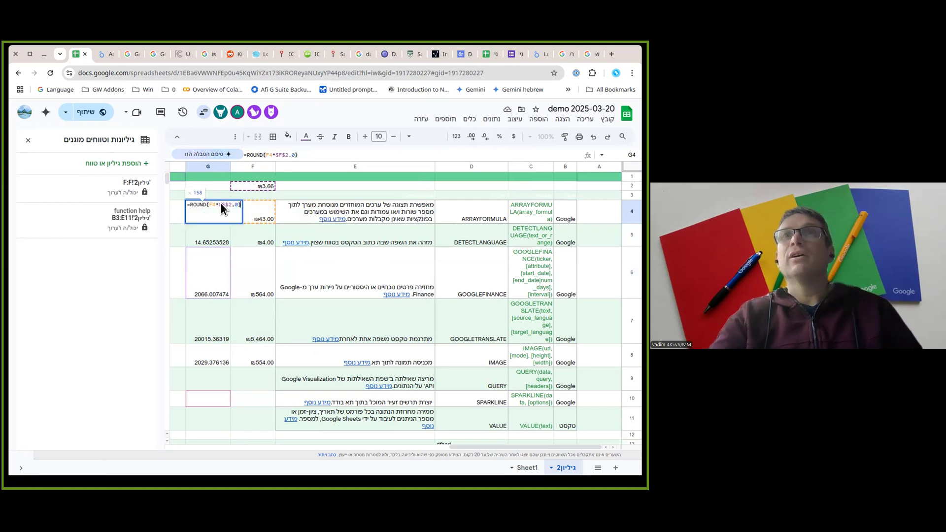
key(Return)
Step: Review the ROUND formula in G4 and the unrounded one in G5, and close the protected sheets and ranges sidebar
click(206, 216)
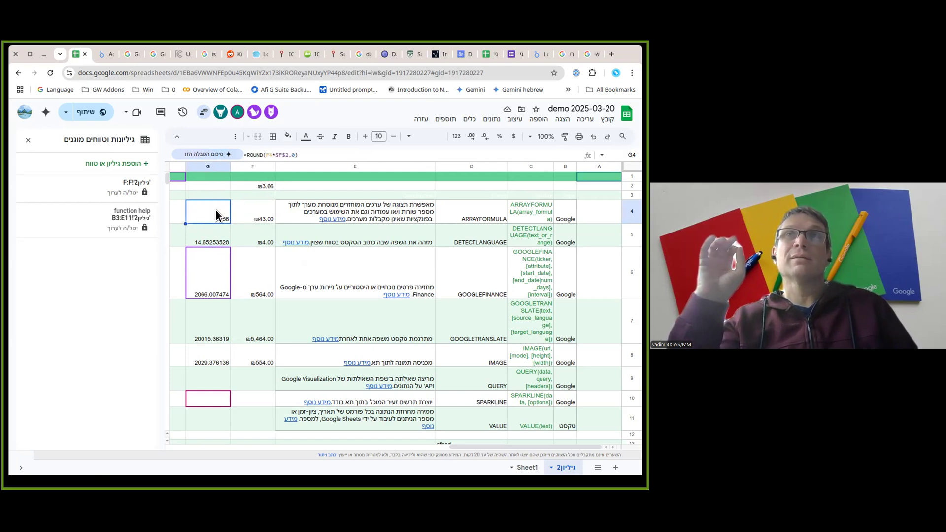
click(276, 155)
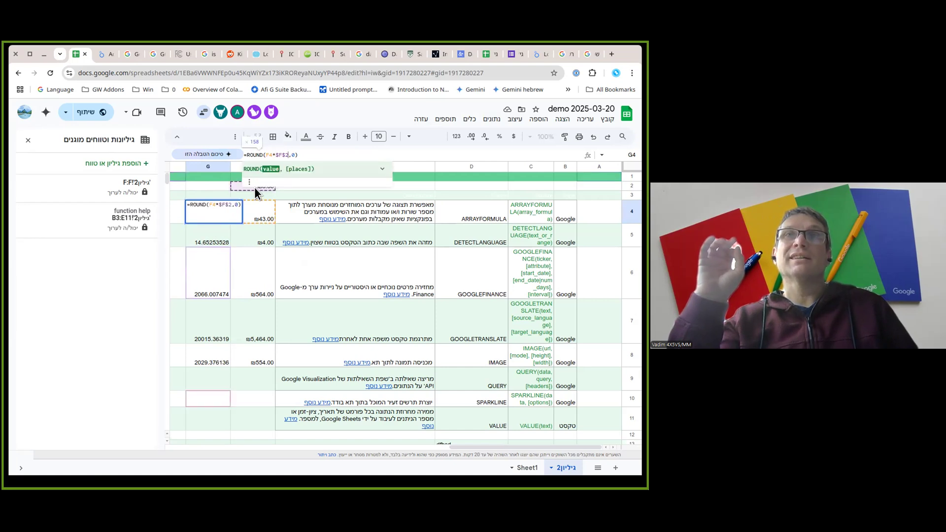
click(214, 244)
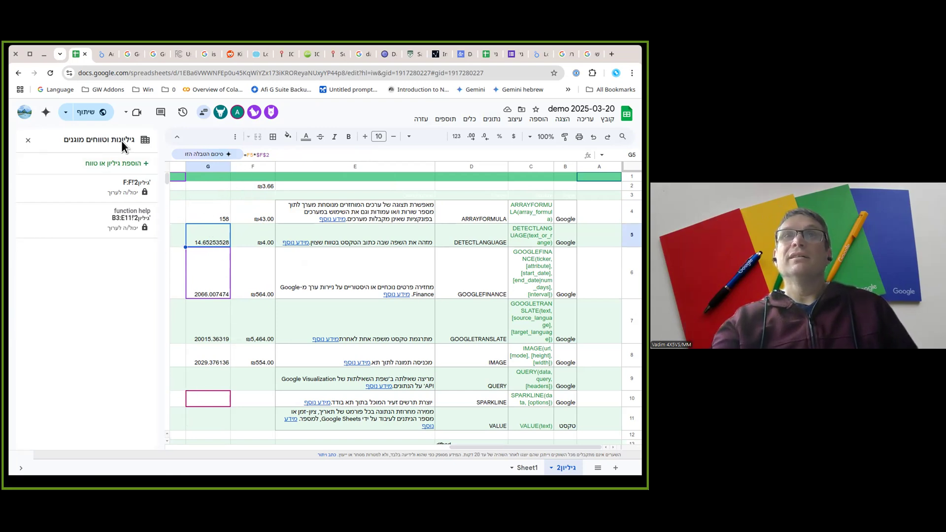
click(26, 141)
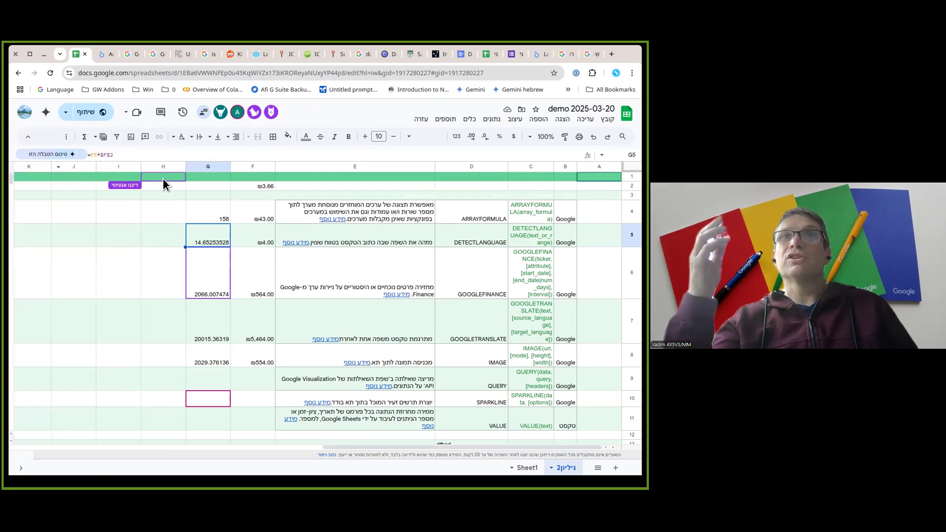
Step: Enter the formula =G5*H1 in cell H5 to multiply the converted amount by a percentage cell
click(165, 234)
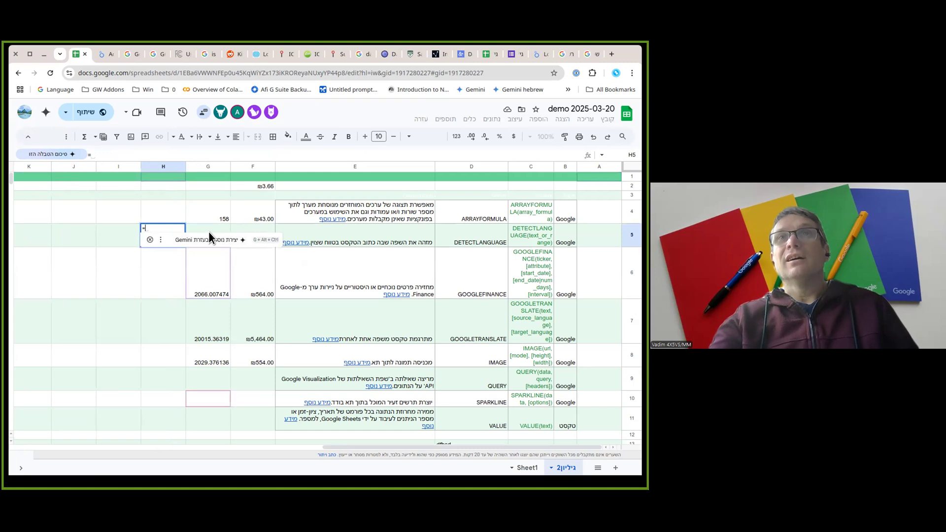
click(209, 229)
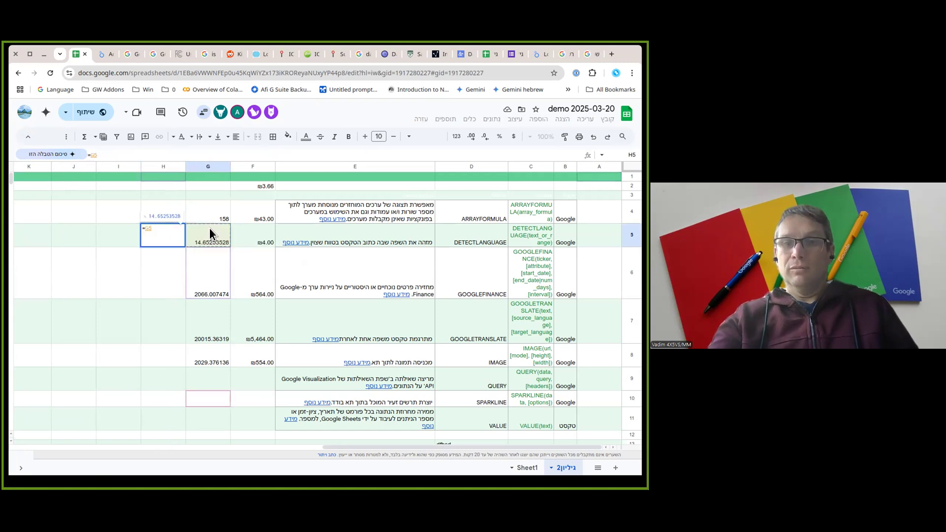
text(*)
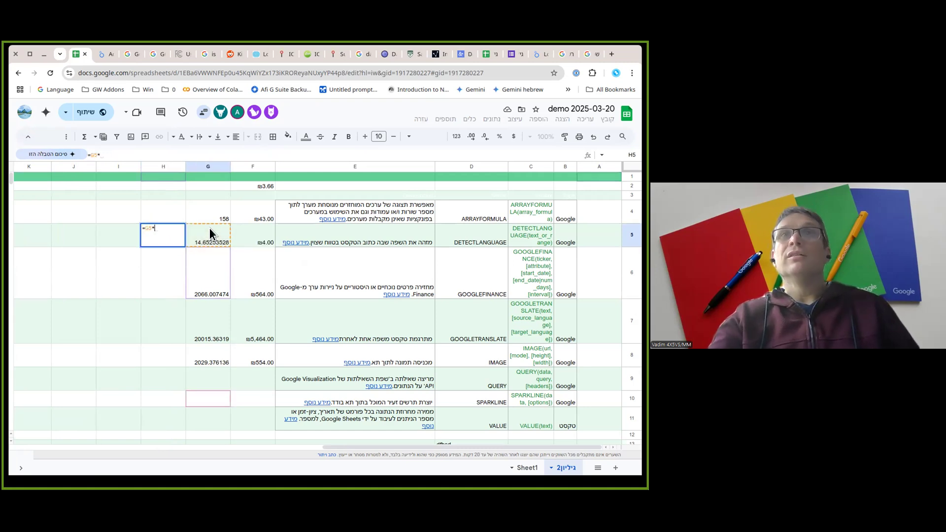
click(159, 176)
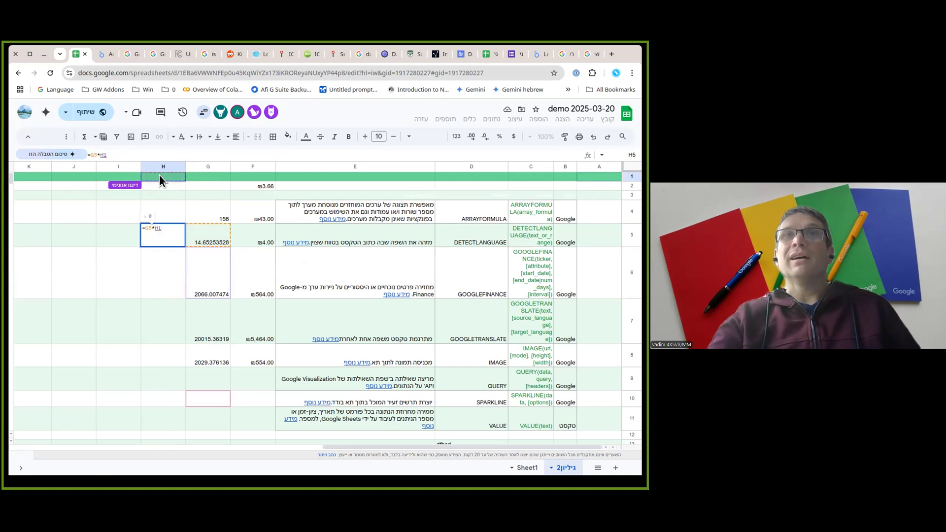
key(Return)
Step: Enter 10% in cell H1 as the percentage for the calculation
click(158, 176)
text(10%)
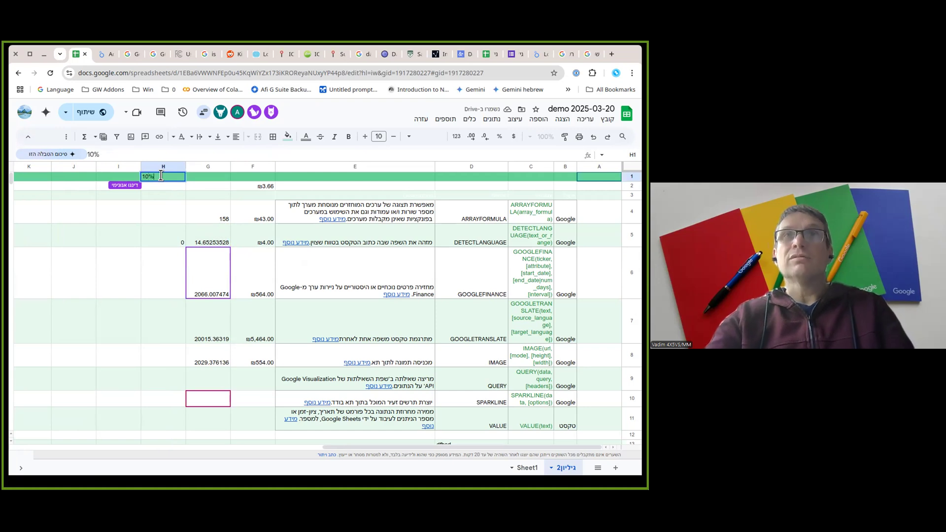
key(Return)
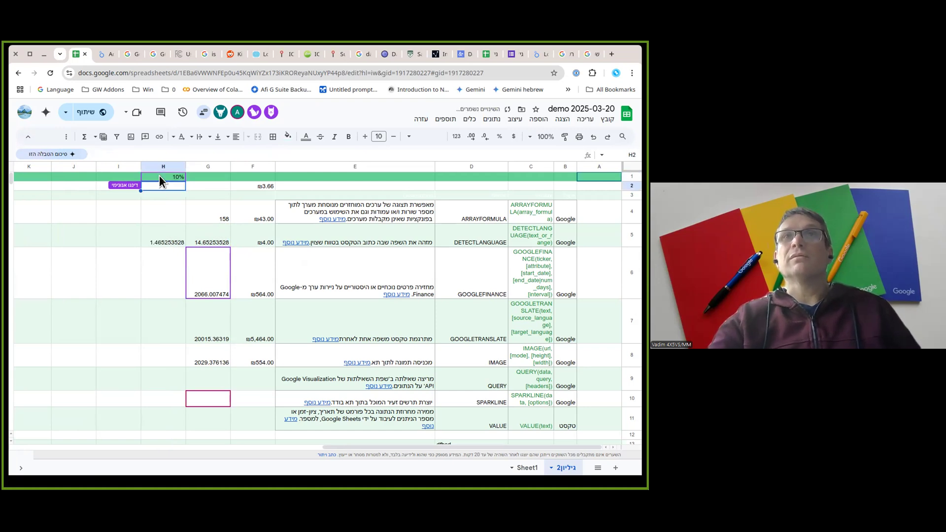
Step: Change H5's formula to =G5+G5*$H$1 so it adds the percentage to the amount using an absolute reference
click(163, 238)
double_click(161, 237)
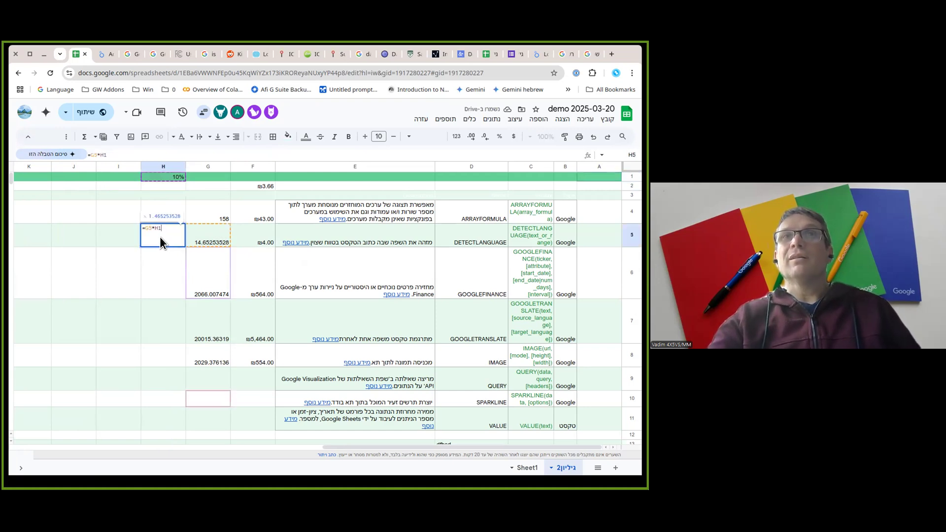
key(Left)
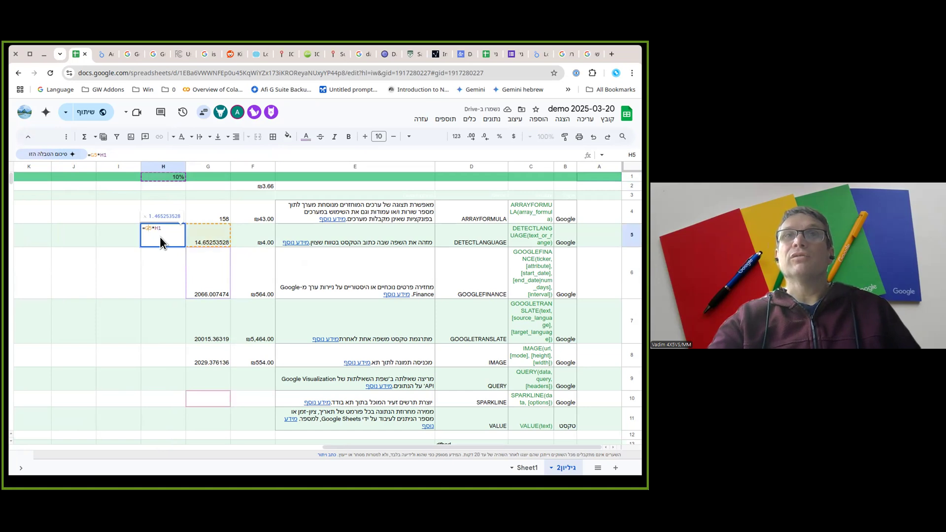
text(G)
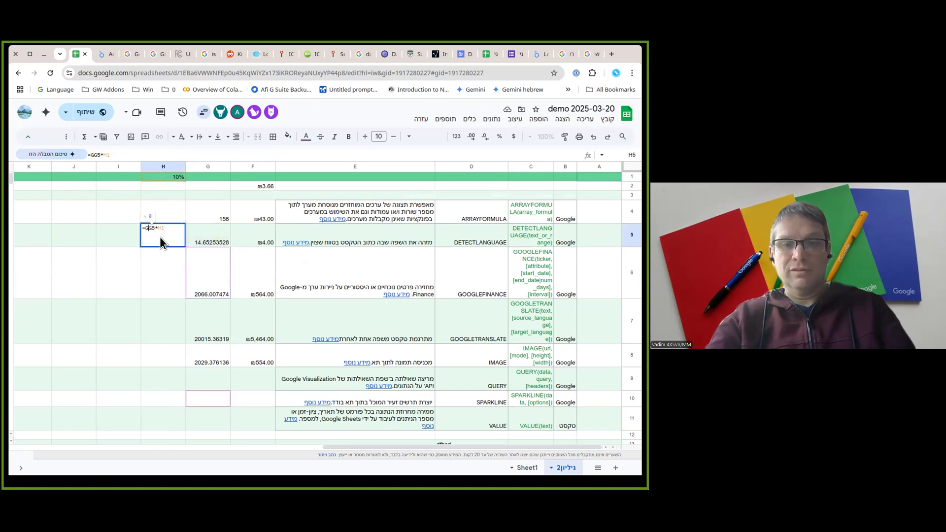
text(5)
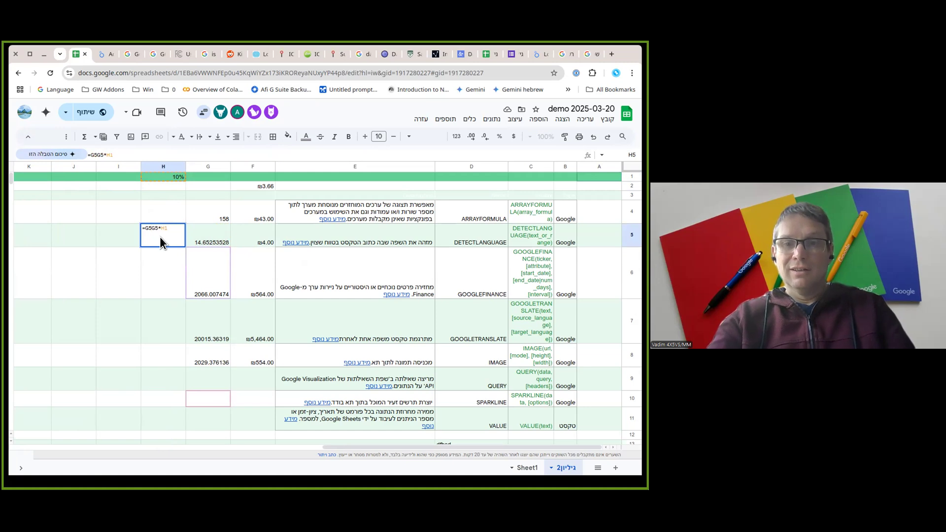
text(+)
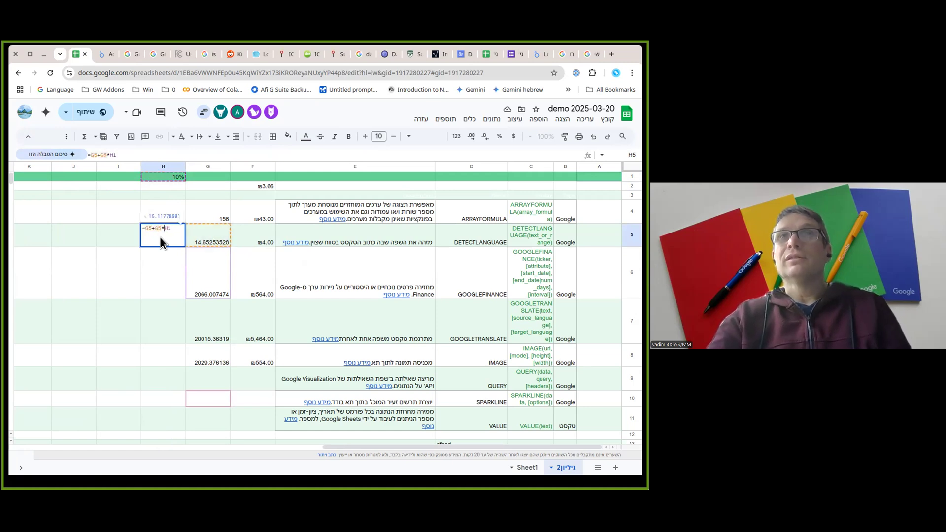
key(F4)
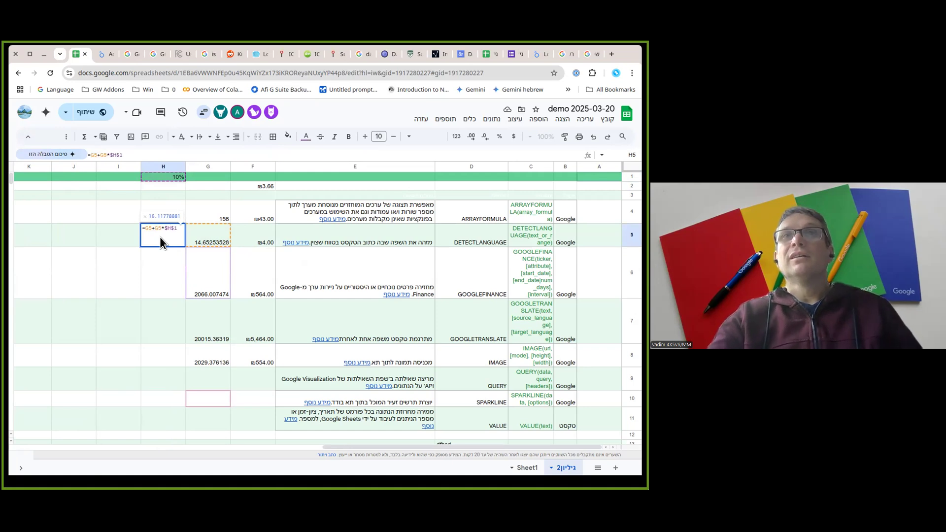
key(Return)
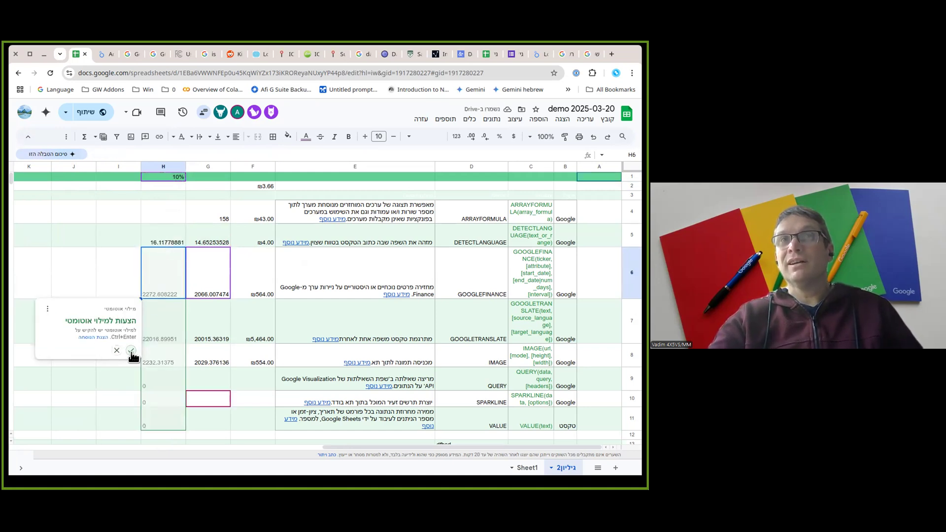
Step: Accept the suggested autofill of the percentage formula for cells H6:H11
click(132, 350)
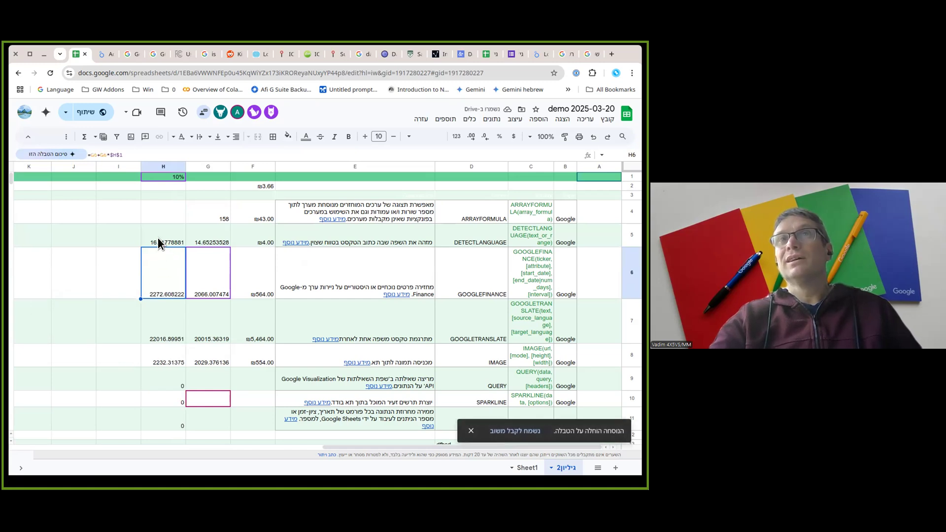
drag(152, 334, 150, 348)
click(149, 249)
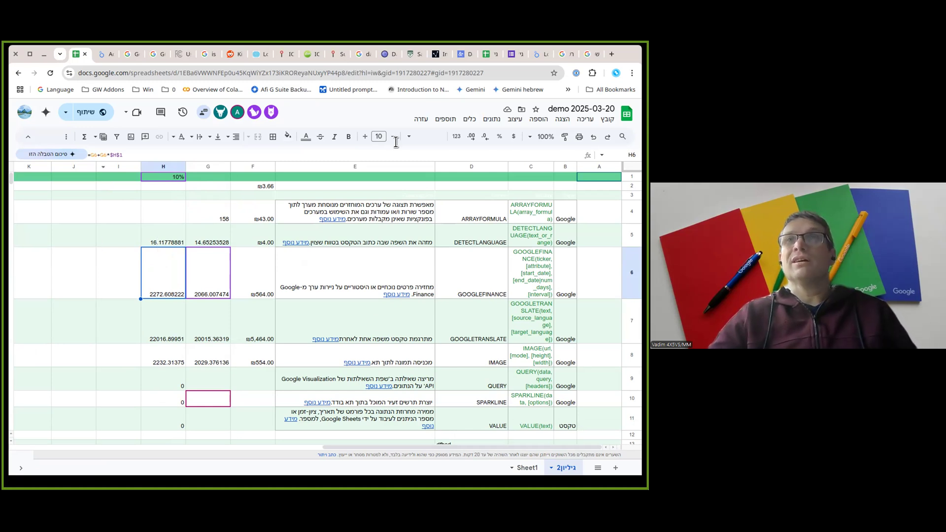
Step: Look through the formats available for downloading the spreadsheet, including Microsoft Excel (.xlsx), and leave without downloading
mouse_move(364, 307)
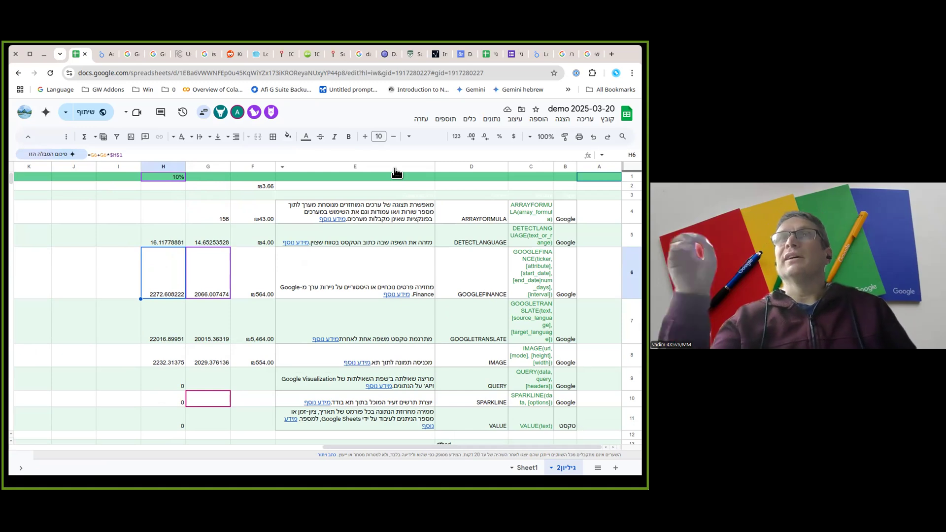
click(609, 121)
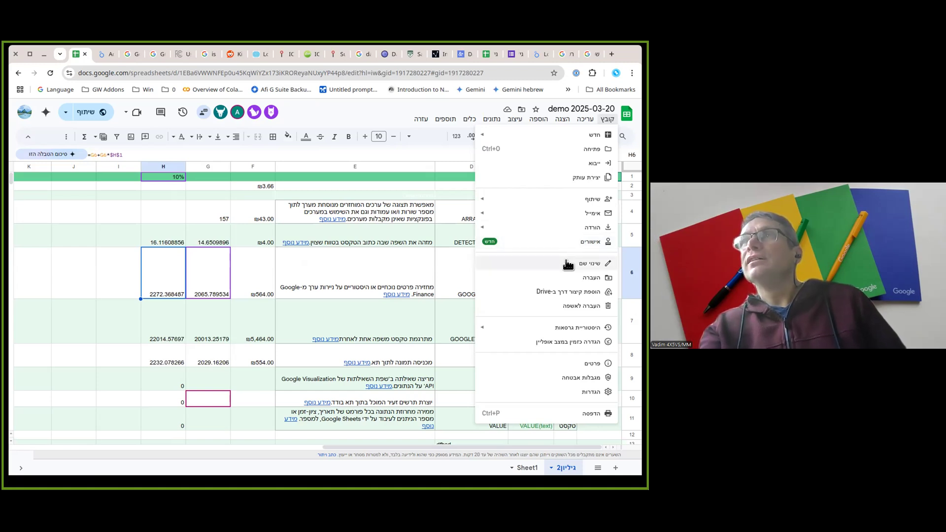
mouse_move(551, 231)
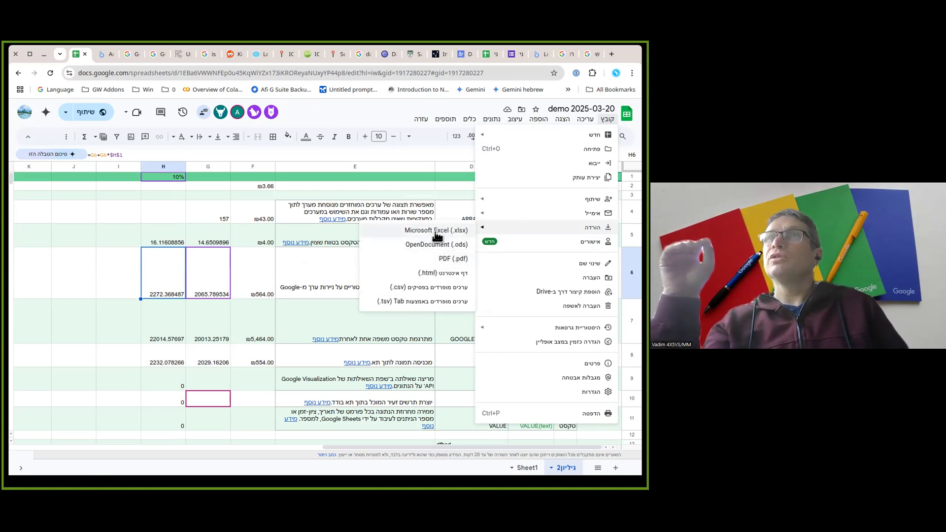
click(370, 113)
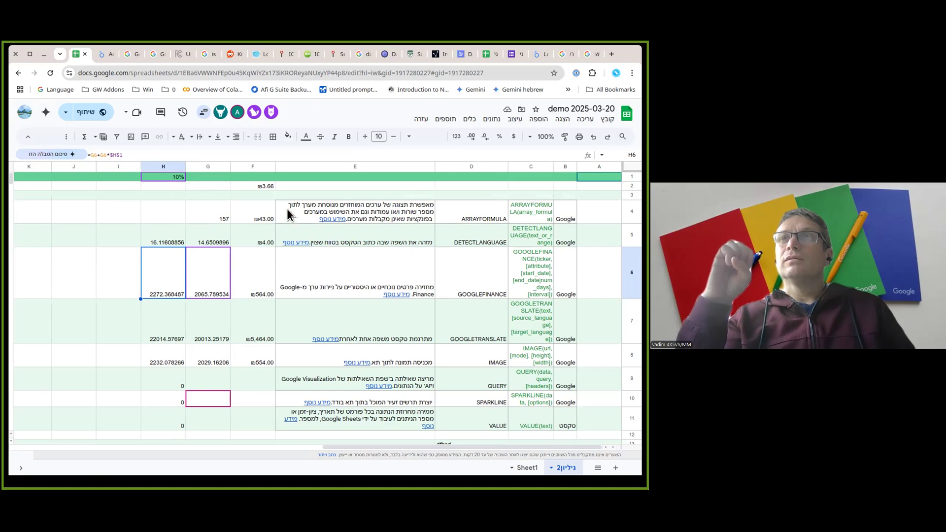
Step: Insert a people smart chip for the first suggested person in cell A4
click(586, 218)
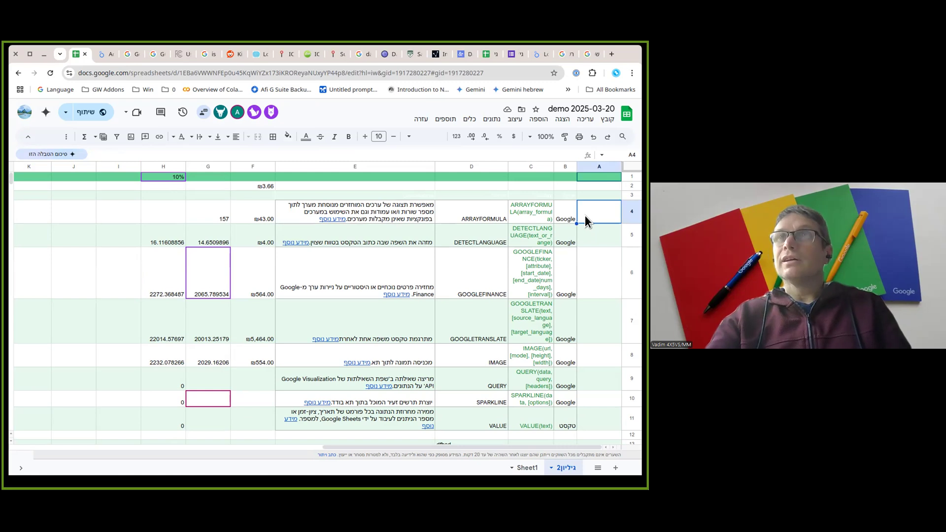
text(@)
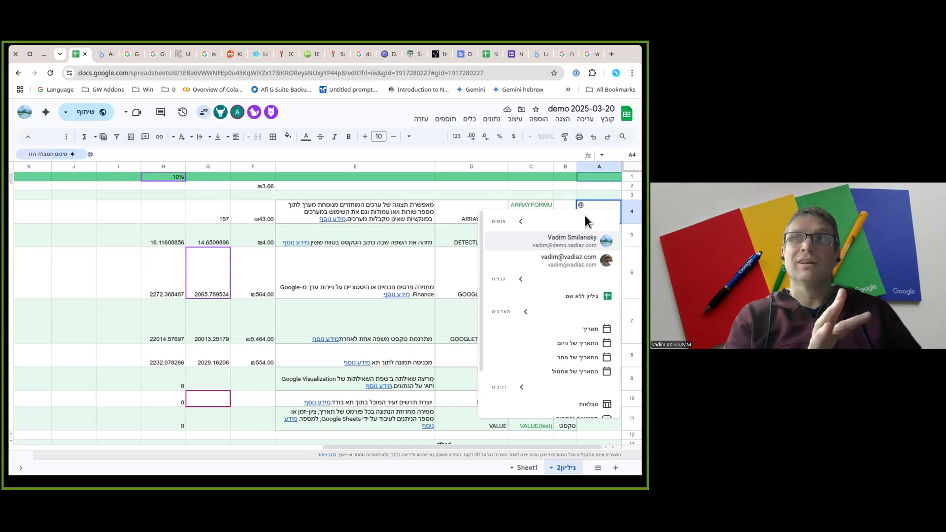
click(565, 240)
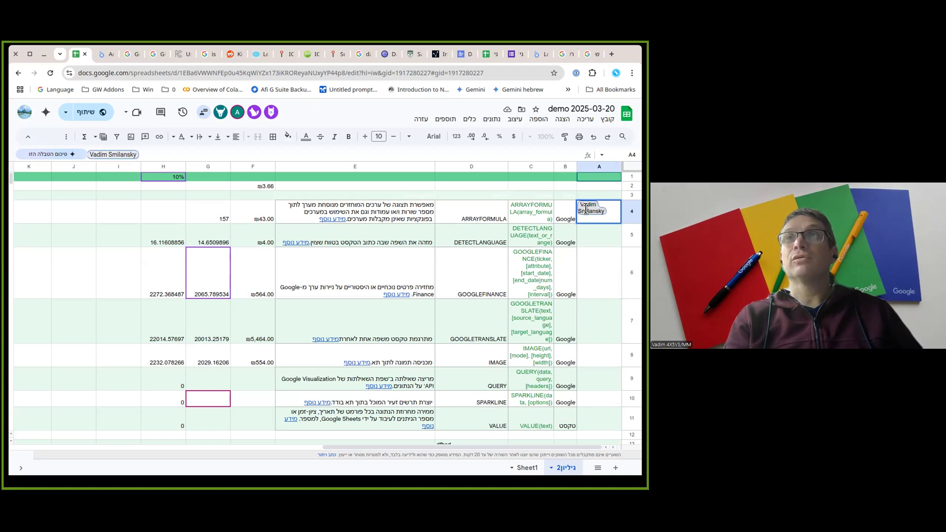
click(595, 256)
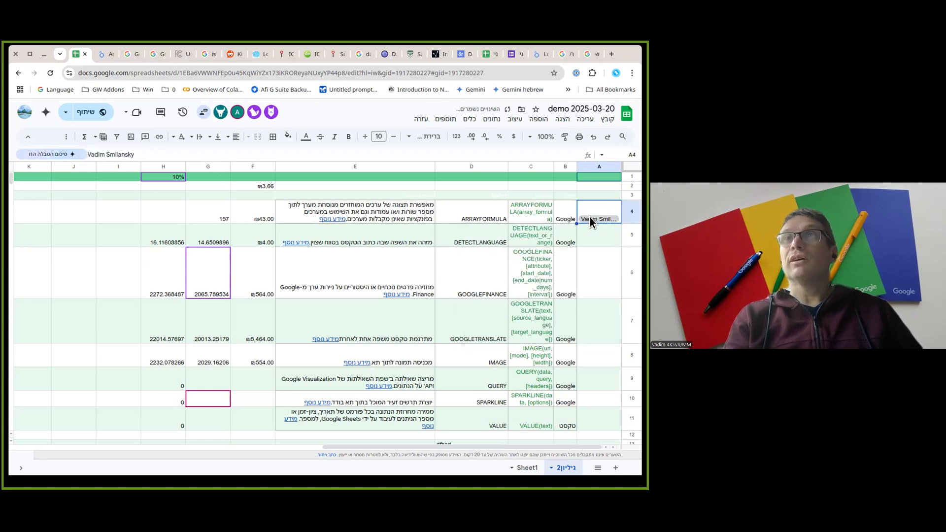
Step: View the contact card of the person chip in A4 and dismiss it
mouse_move(596, 217)
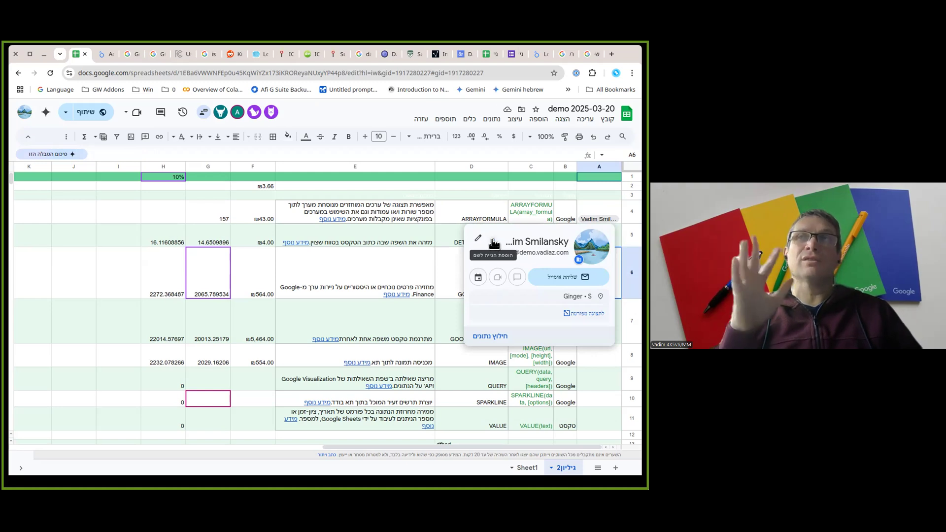
click(599, 399)
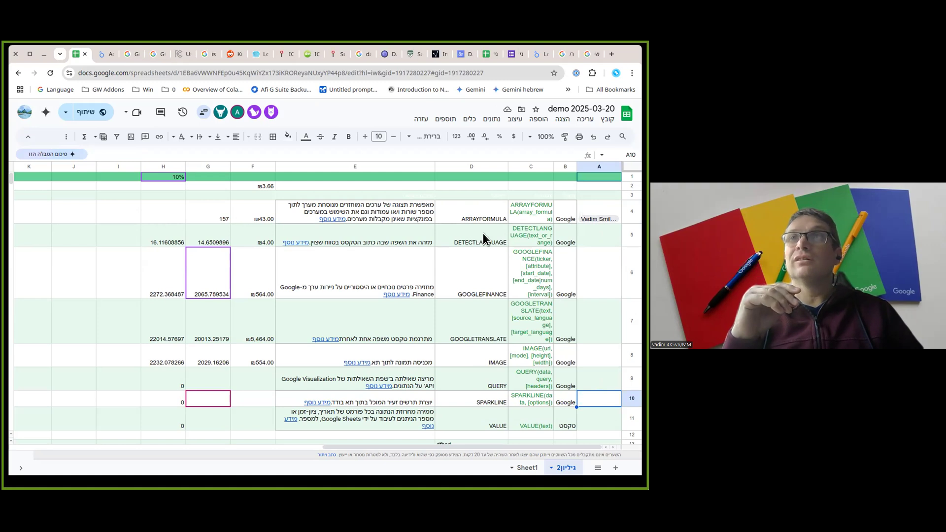
click(585, 216)
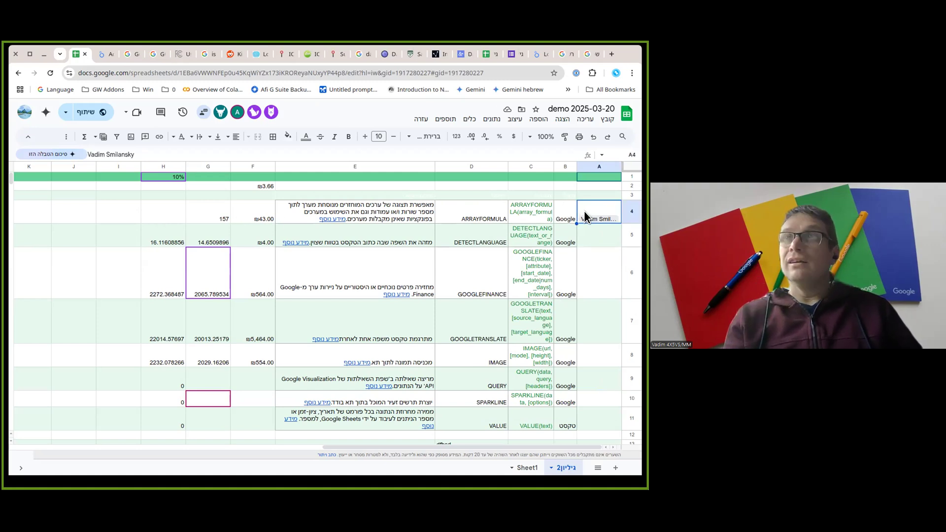
Step: Insert a file smart chip linking to the spreadsheet "גיליון ללא שם" in cell A5 and preview its file card
click(585, 238)
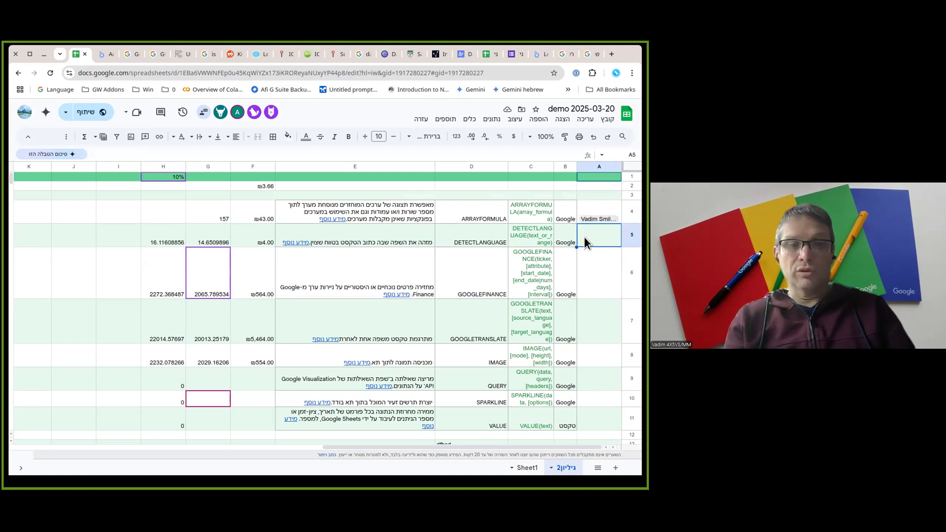
text(@)
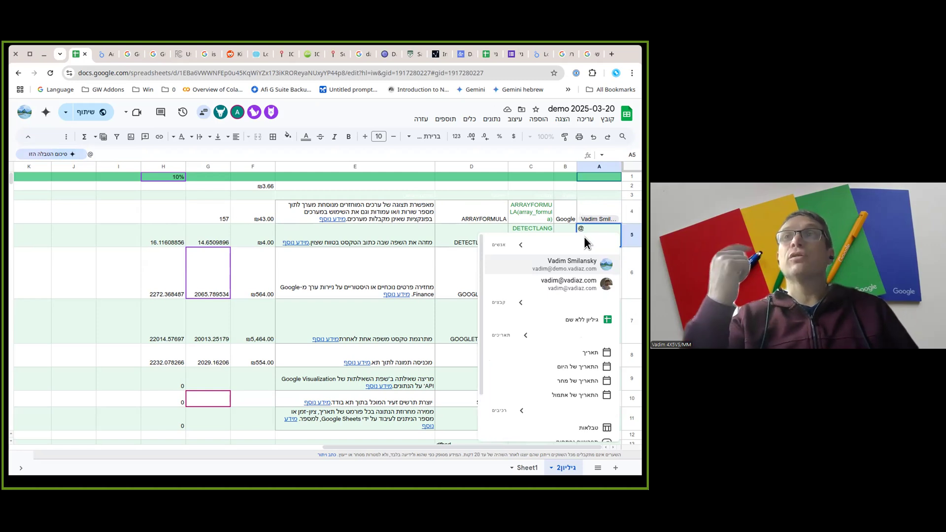
click(574, 321)
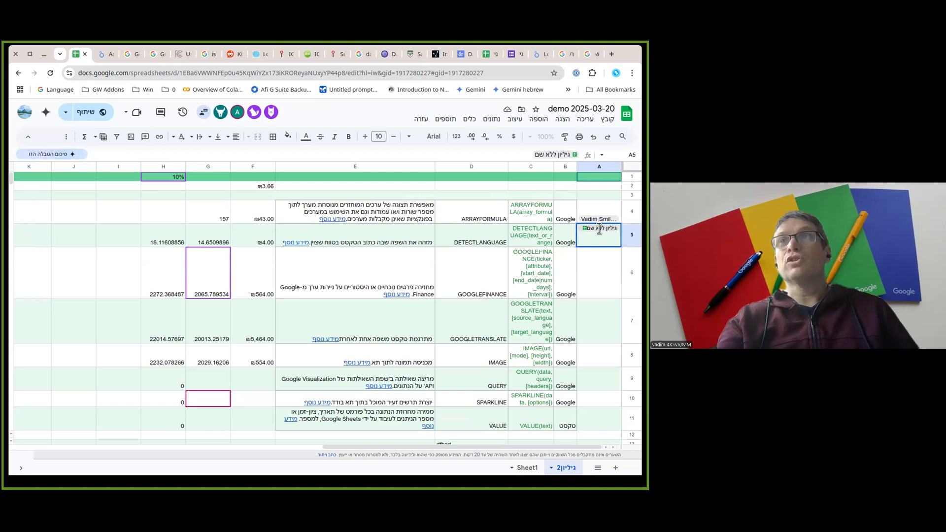
mouse_move(598, 229)
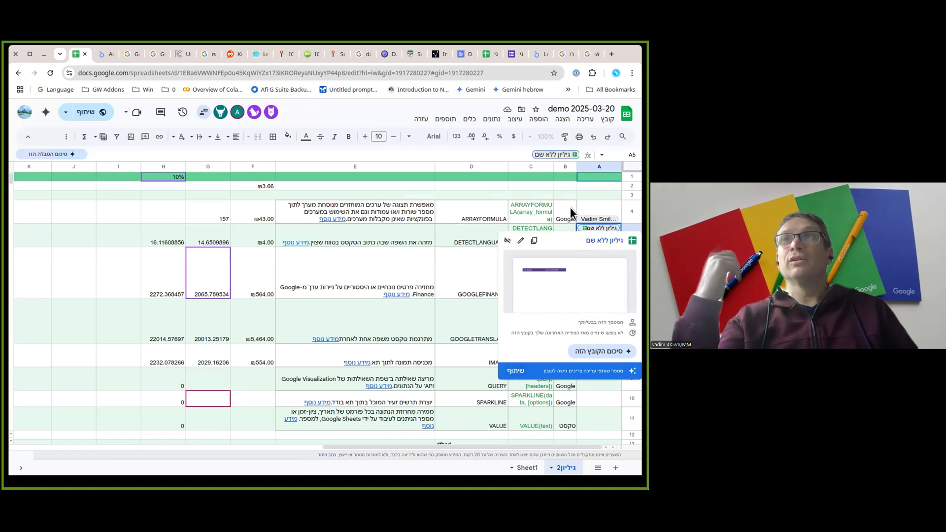
click(591, 401)
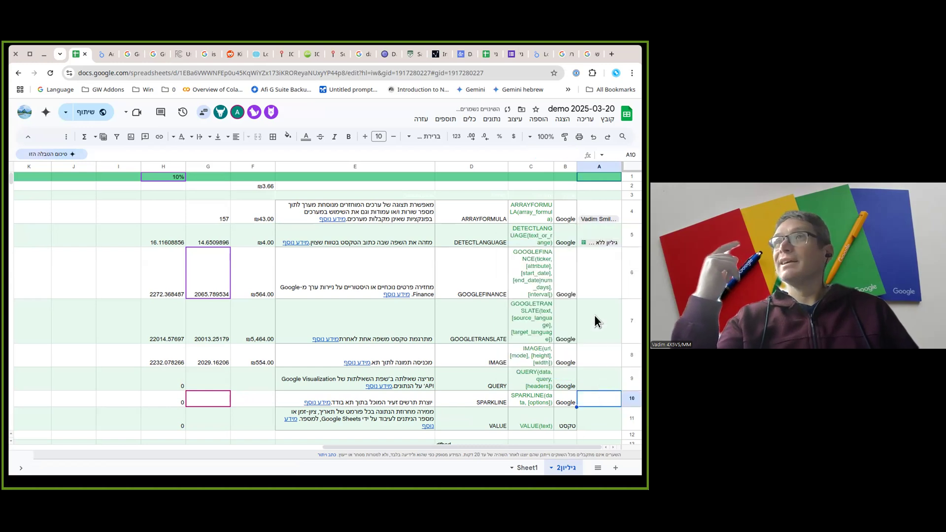
Step: Open the conditional formatting rules for cell A6
click(589, 285)
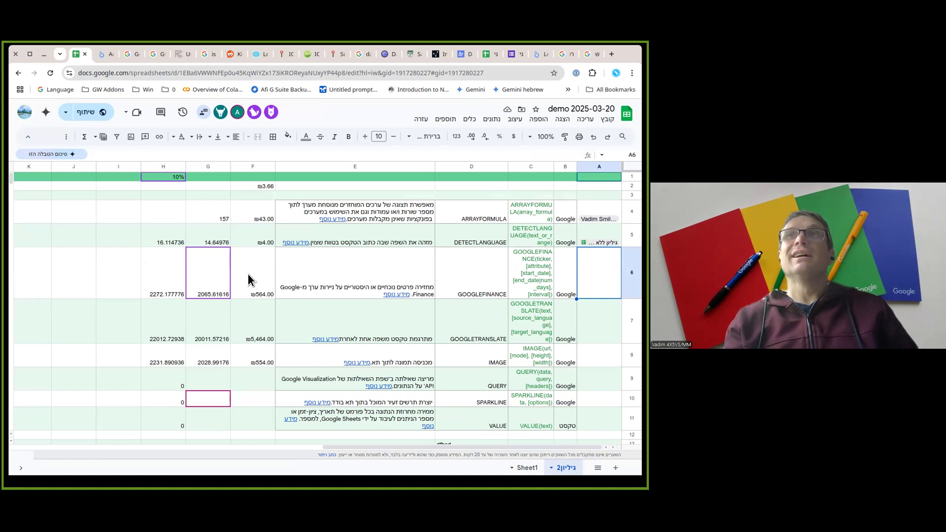
mouse_move(297, 263)
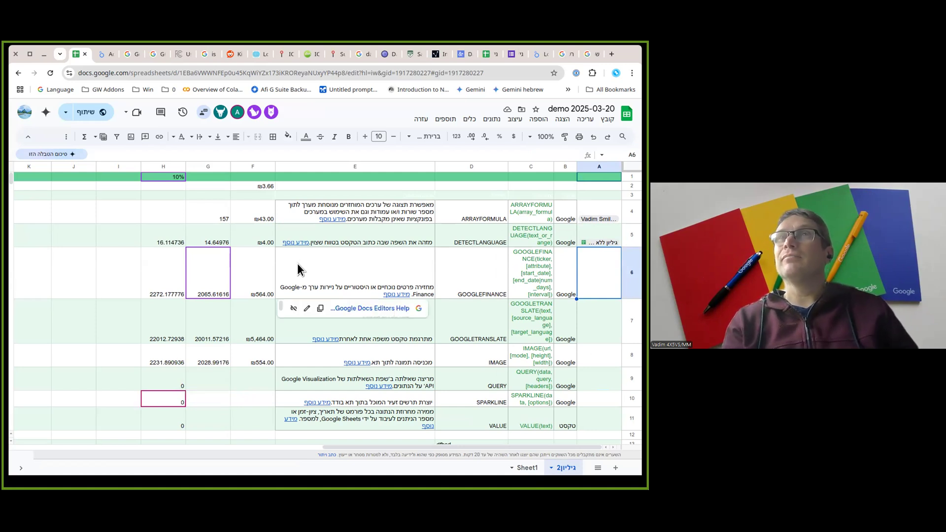
click(514, 118)
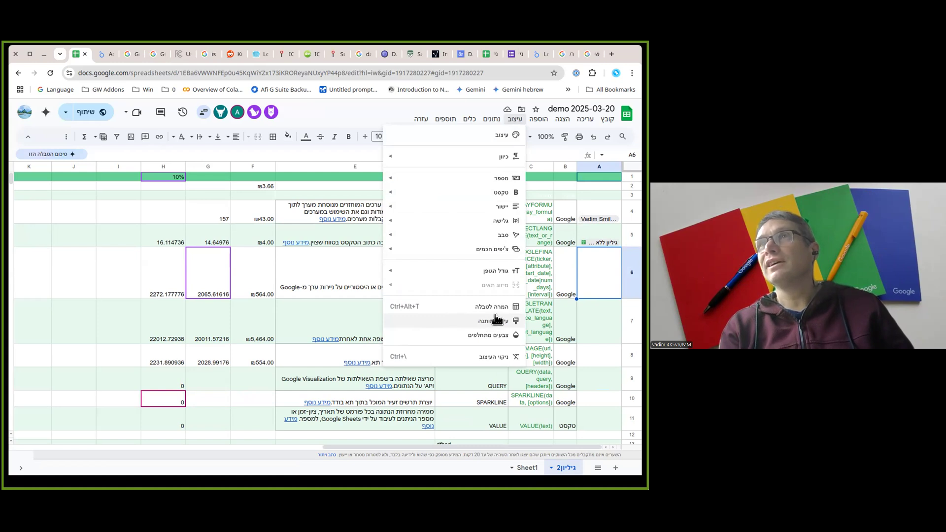
click(494, 321)
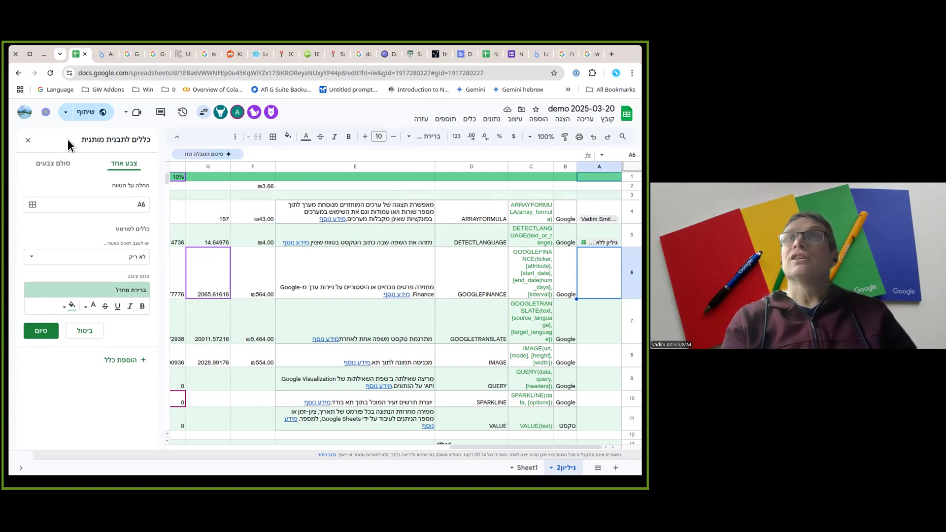
Step: Add a new blank sheet to the spreadsheet and close the Gemini side panel
click(538, 472)
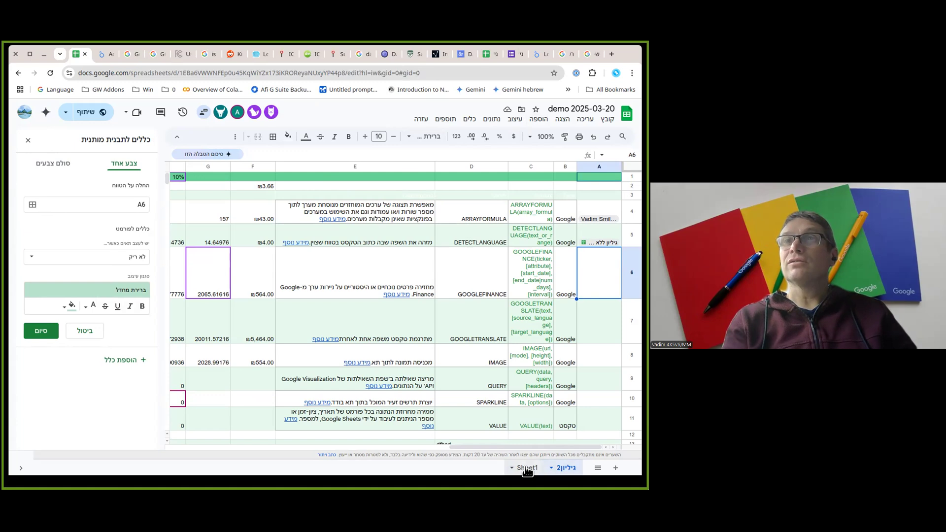
click(614, 469)
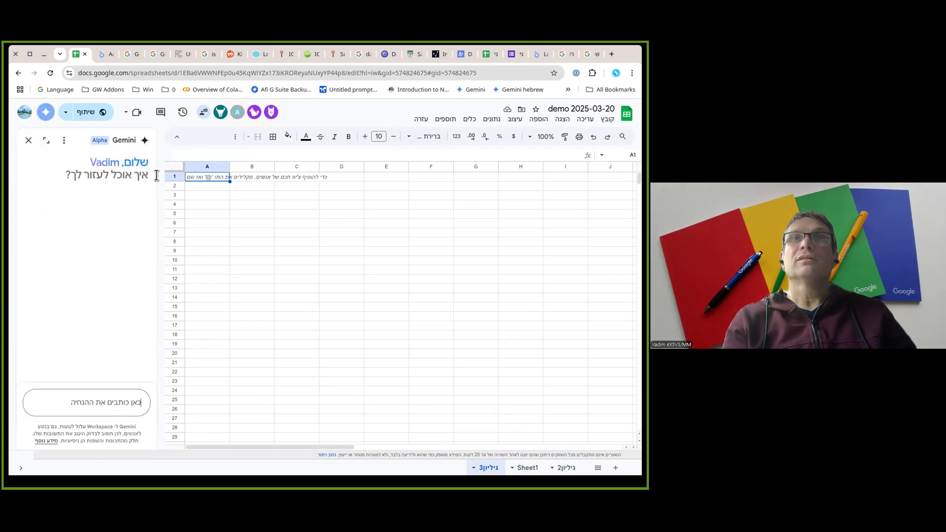
click(29, 141)
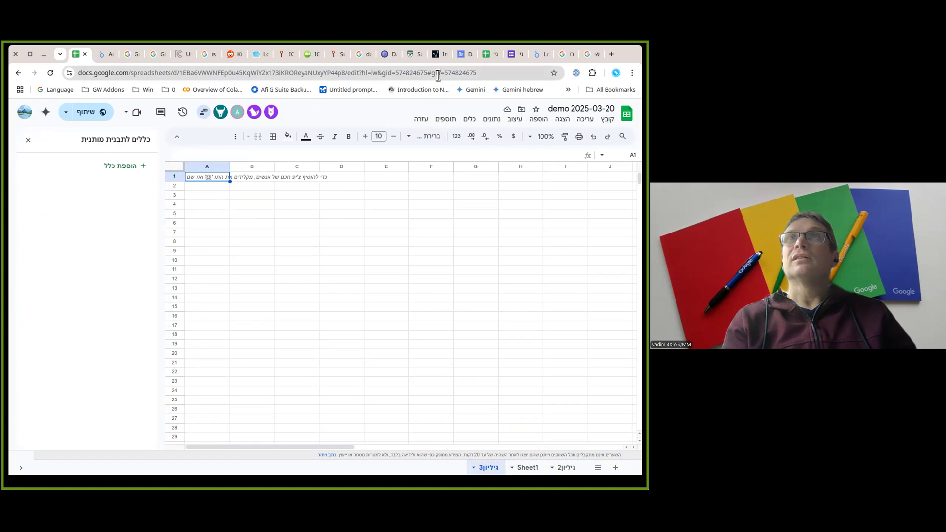
Step: Switch to the spreadsheet "גיליון ללא שם", preview the ready-made tables and insert the project tasks table "משימות בפרויקט"
click(484, 54)
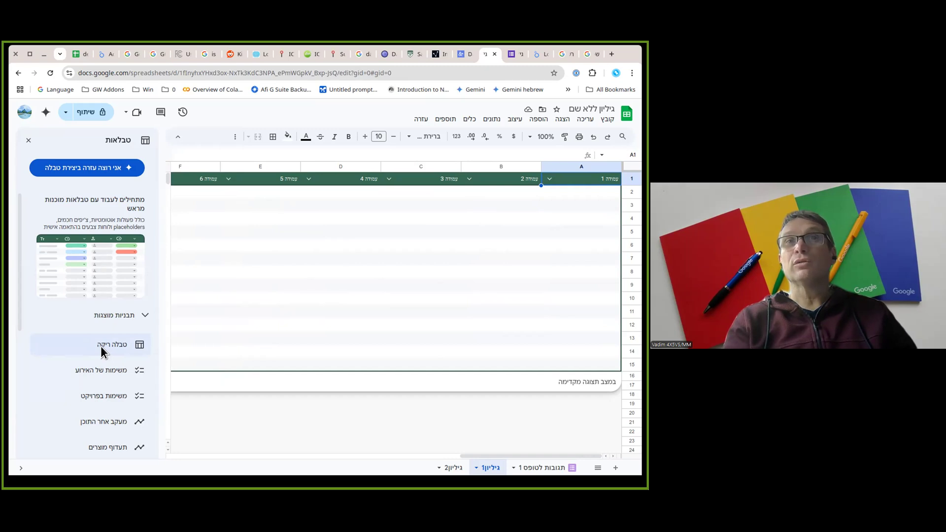
mouse_move(97, 371)
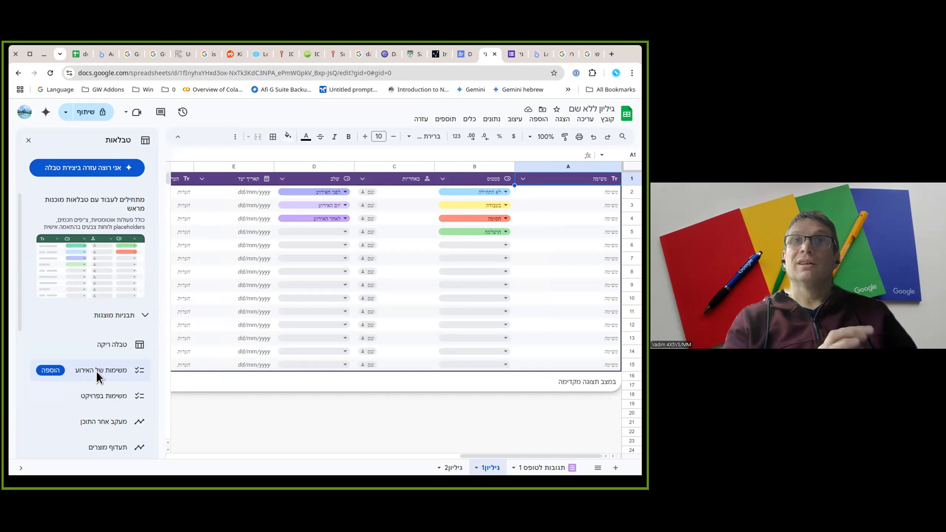
mouse_move(98, 394)
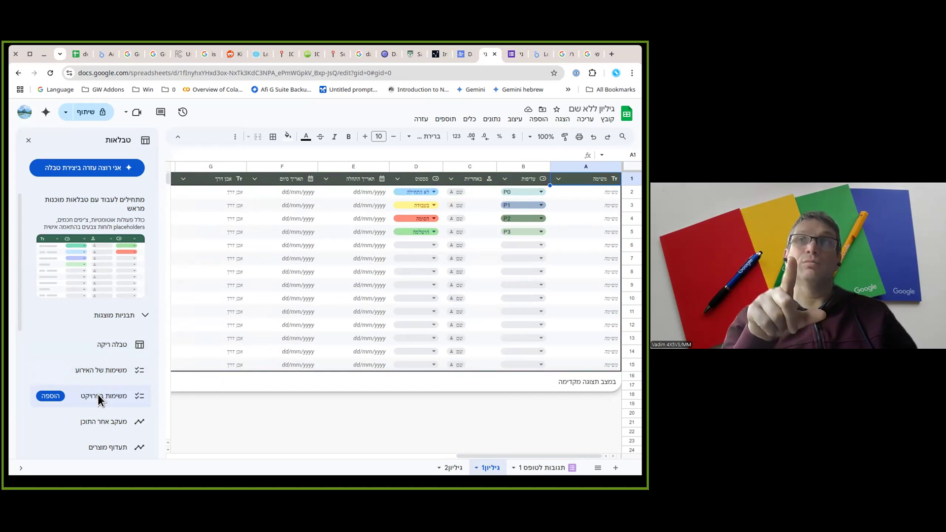
click(51, 396)
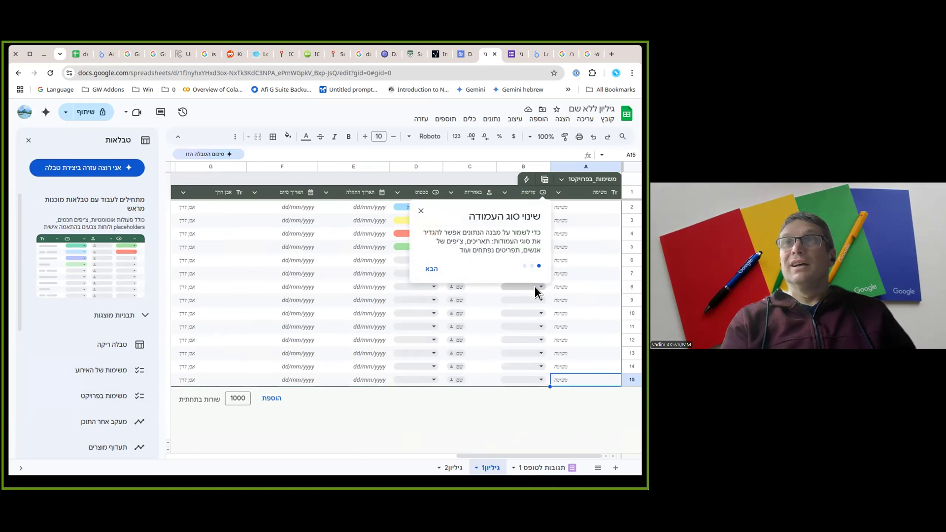
Step: View the priority options and the assignee cell in row 8 of the project tasks table, and open the sheet גיליון2
click(512, 285)
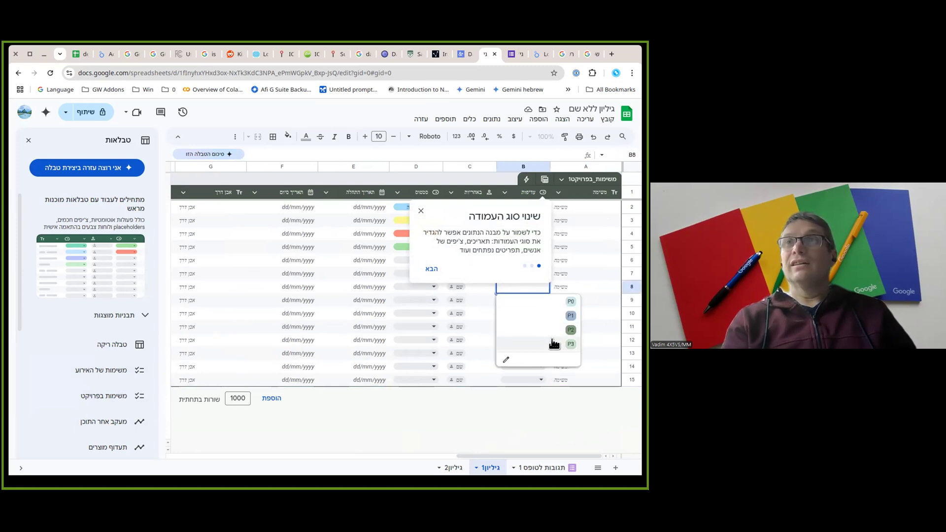
click(471, 288)
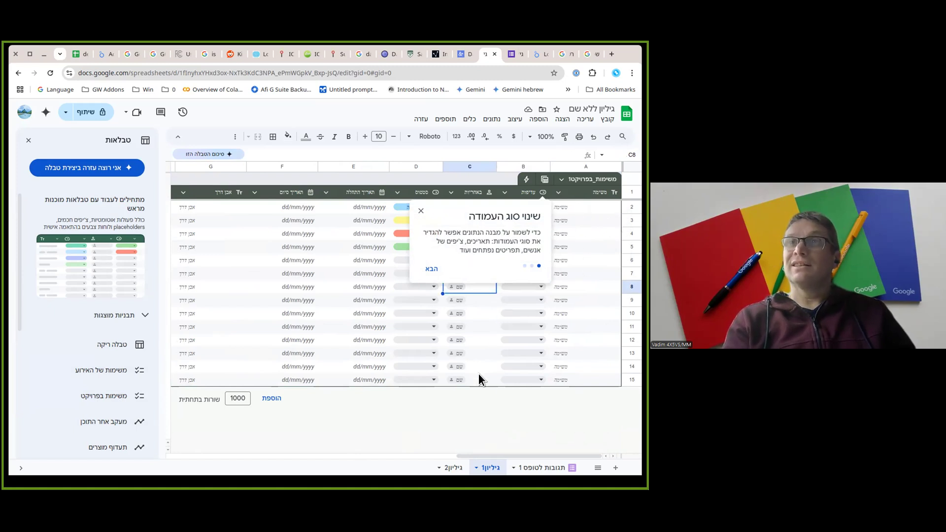
click(450, 468)
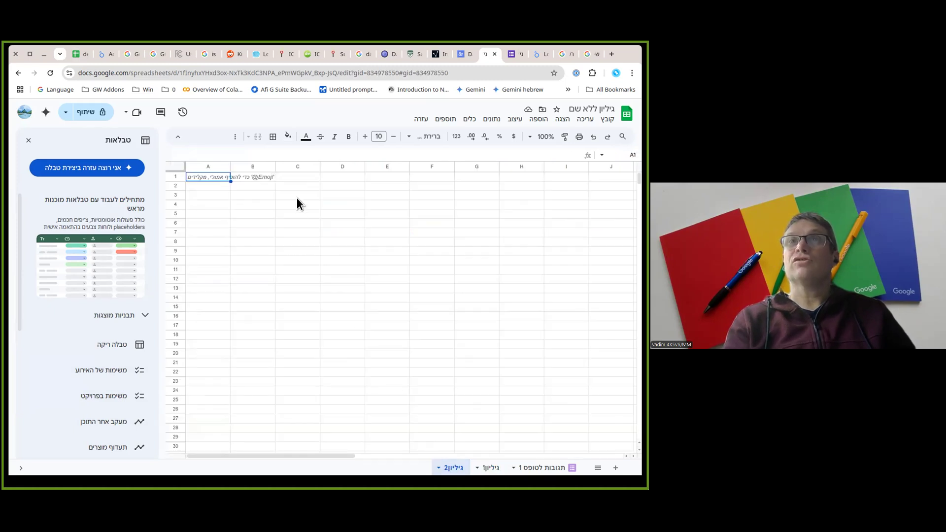
Step: In cell B3 of the new sheet in the "demo 2025-03-20" spreadsheet, insert the preset size dropdown "גודל"
click(76, 54)
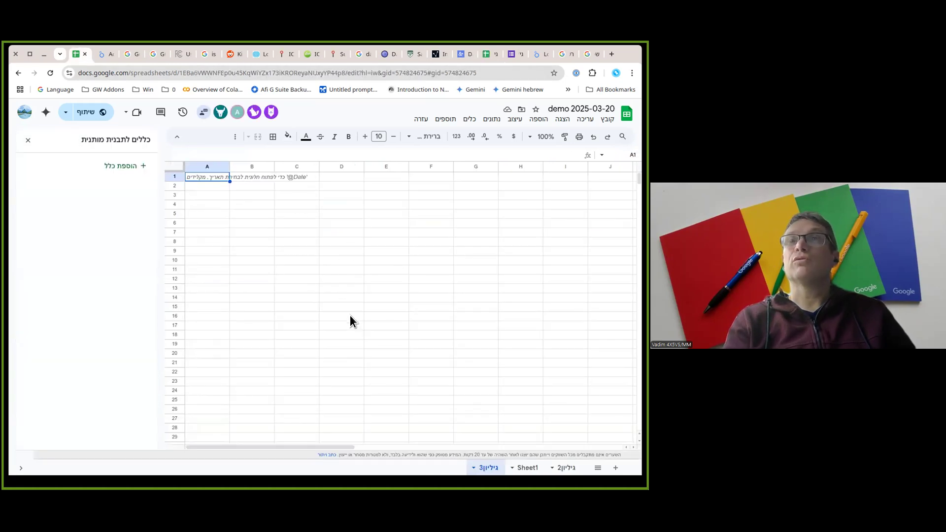
click(248, 194)
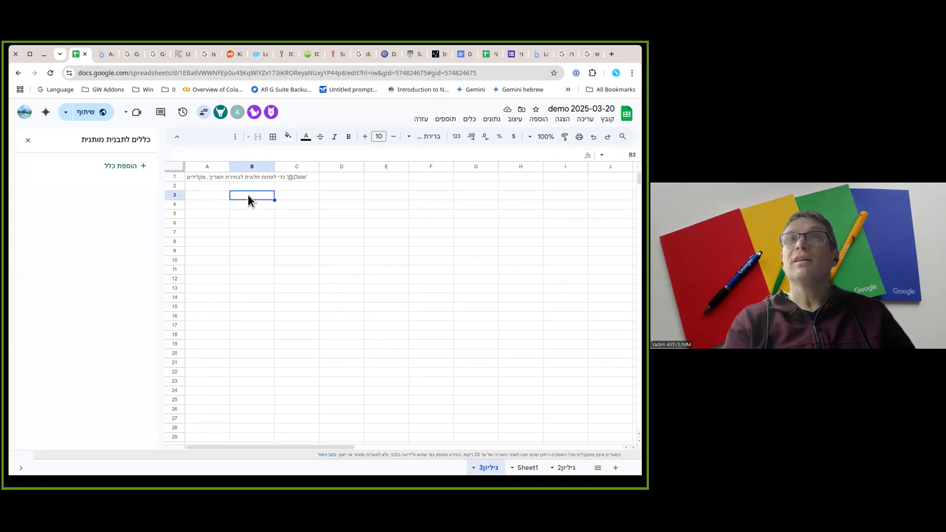
text(@)
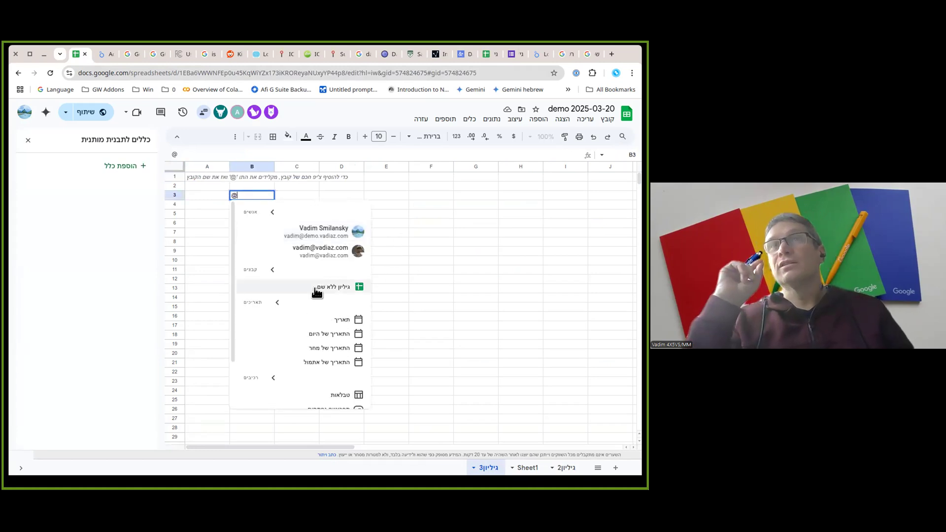
scroll(325, 374, down, 1)
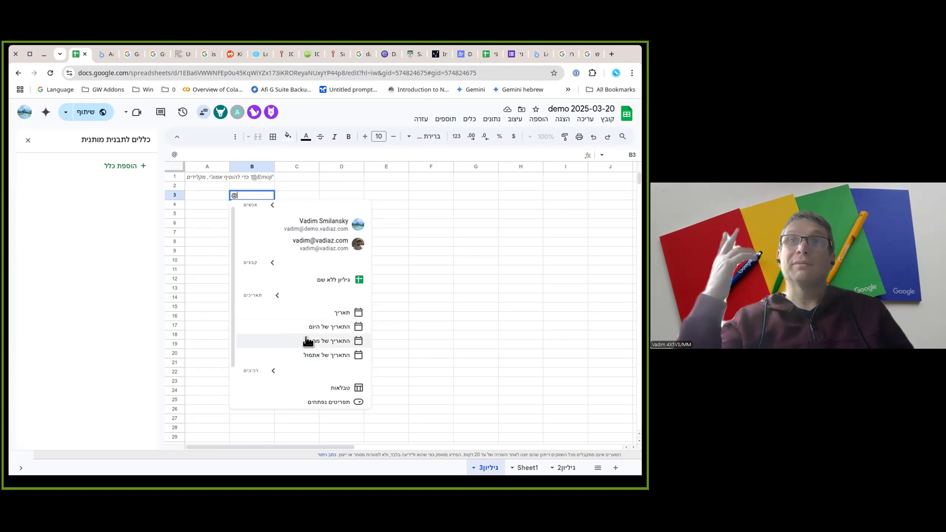
scroll(301, 375, down, 1)
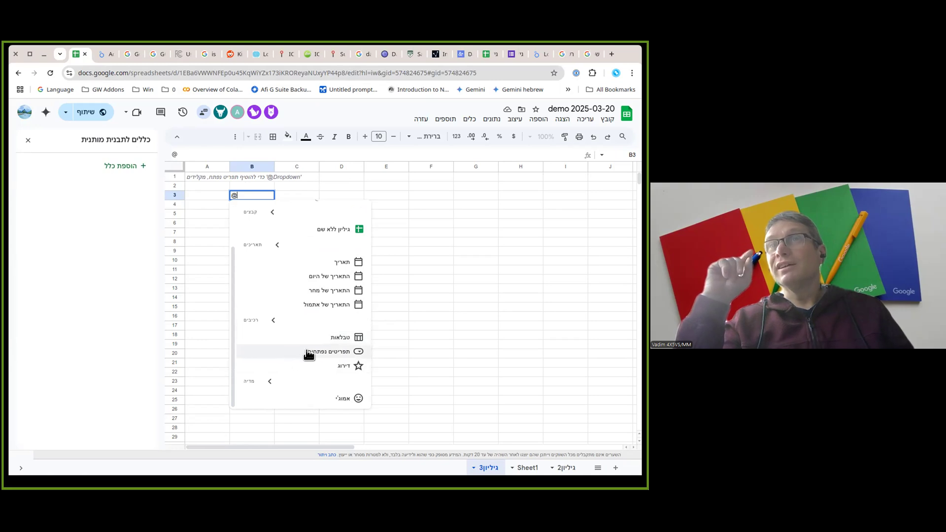
click(332, 351)
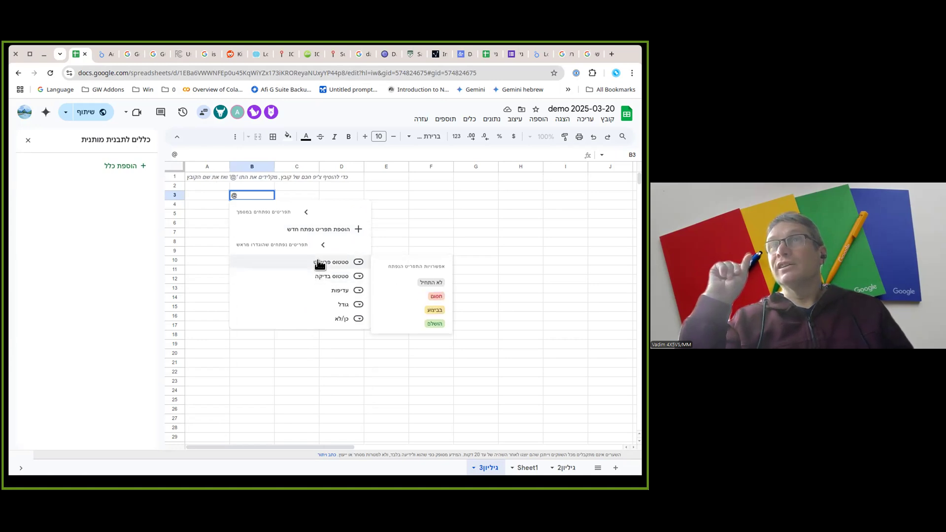
click(340, 305)
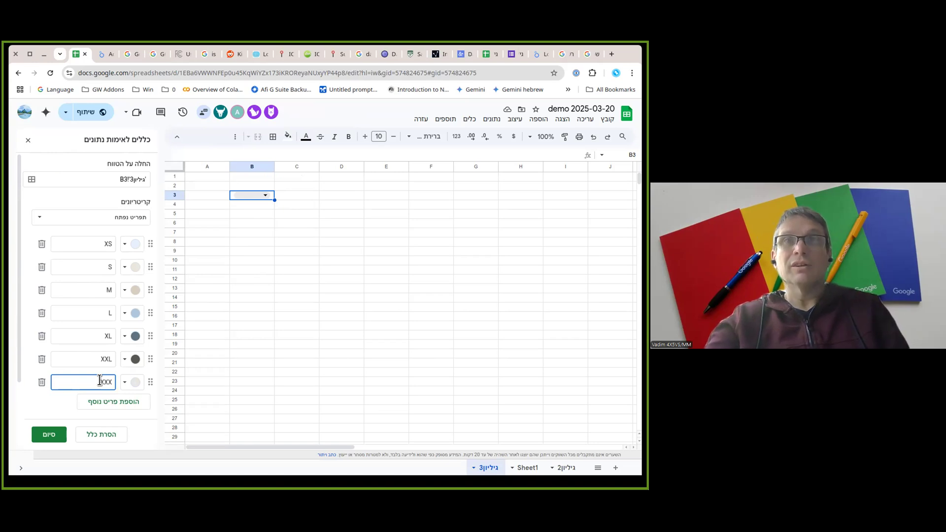
Step: Complete the additional size item as XXXL in the B3 dropdown, colour it dark red and save the rule
key(BackSpace)
text(L)
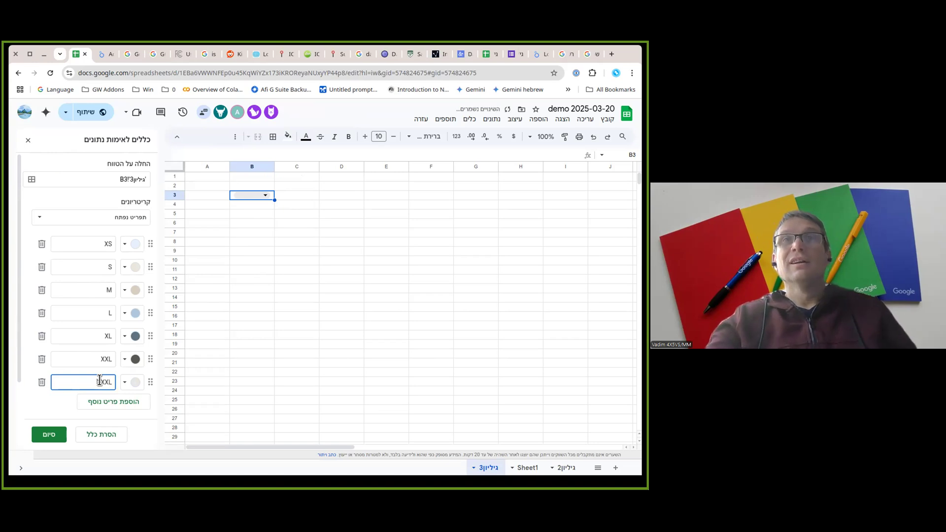
click(127, 383)
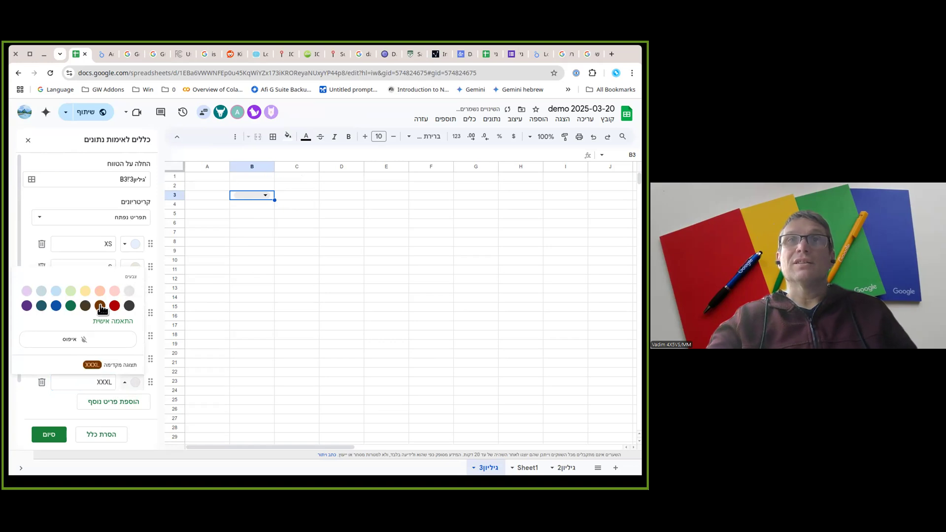
click(114, 306)
click(49, 434)
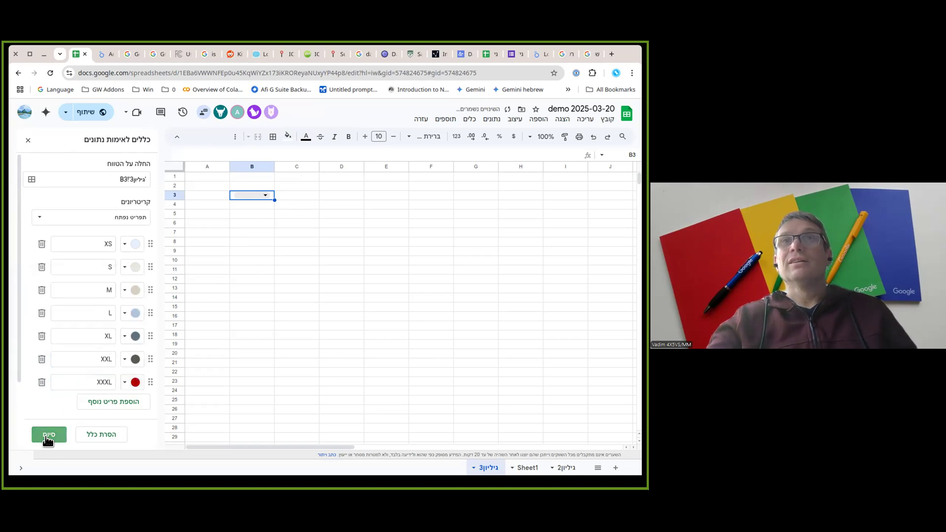
Step: Choose size S in the B3 dropdown and copy the cell to the whole of column C
click(266, 197)
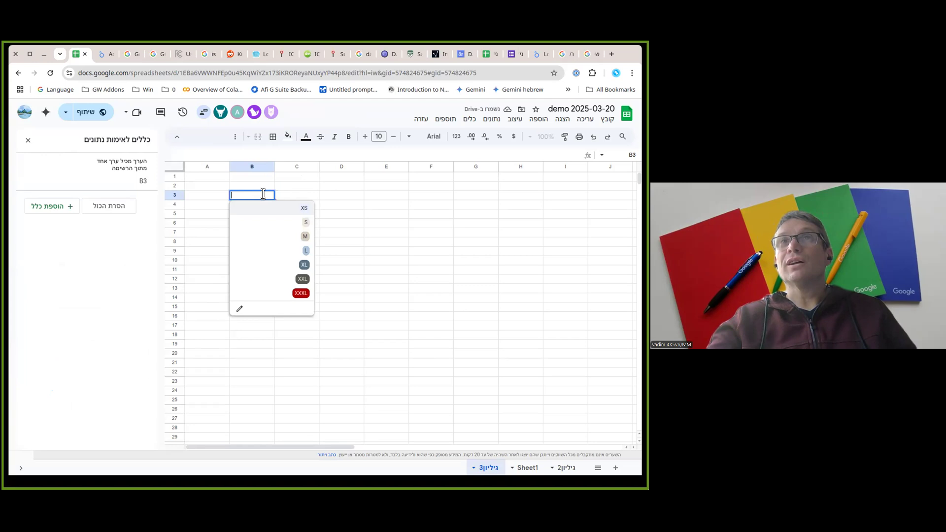
click(274, 221)
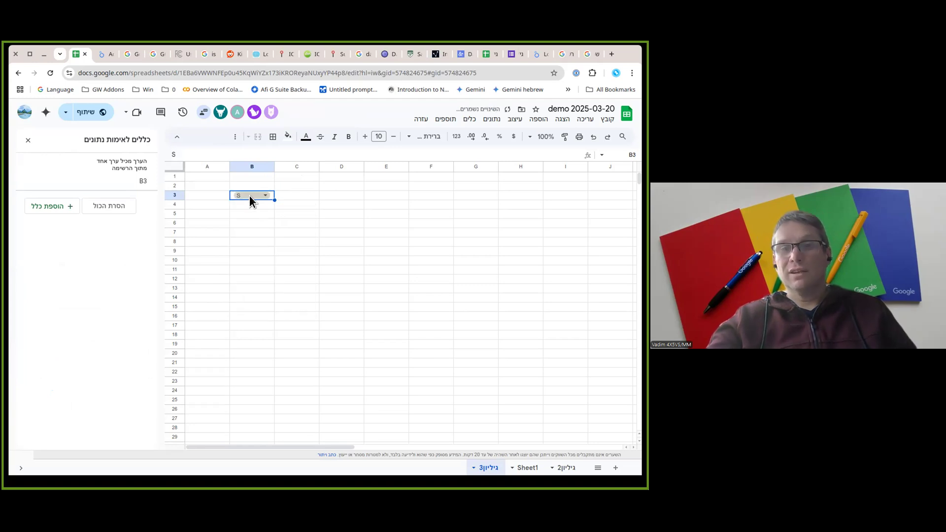
key(ctrl+c)
click(287, 167)
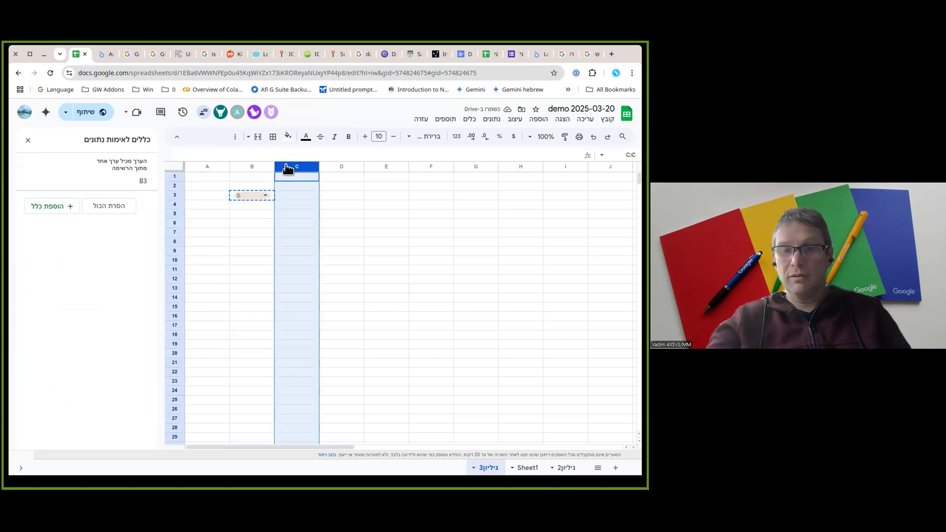
key(ctrl+v)
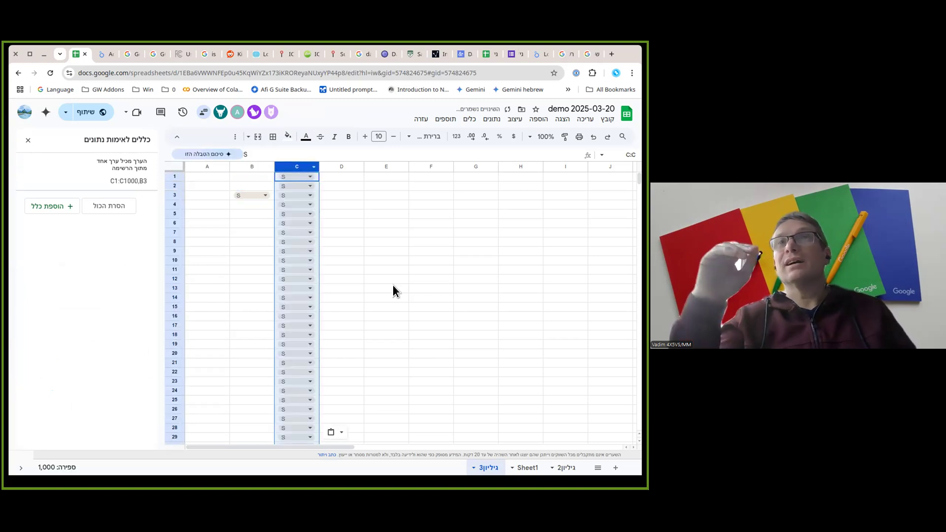
click(394, 288)
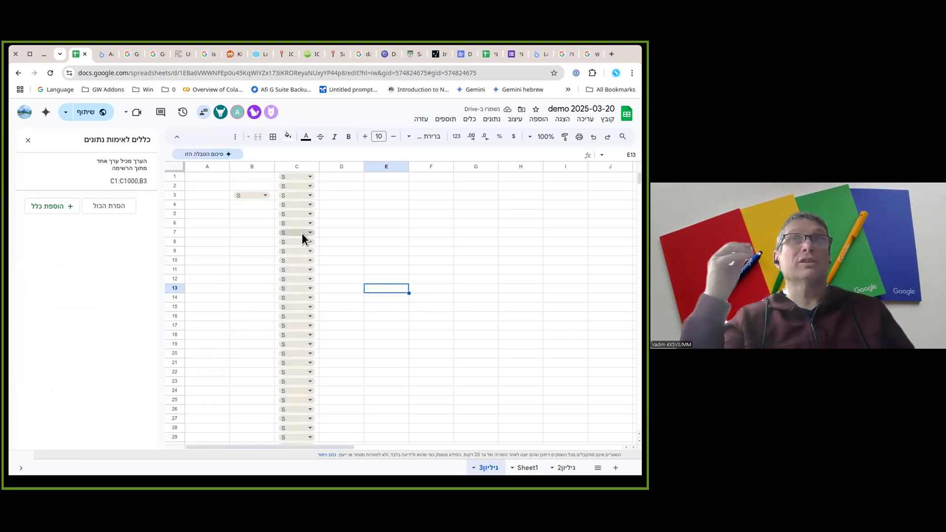
Step: Insert a rating chip in cell B4 and view its star options, leaving the rating as it is
click(262, 205)
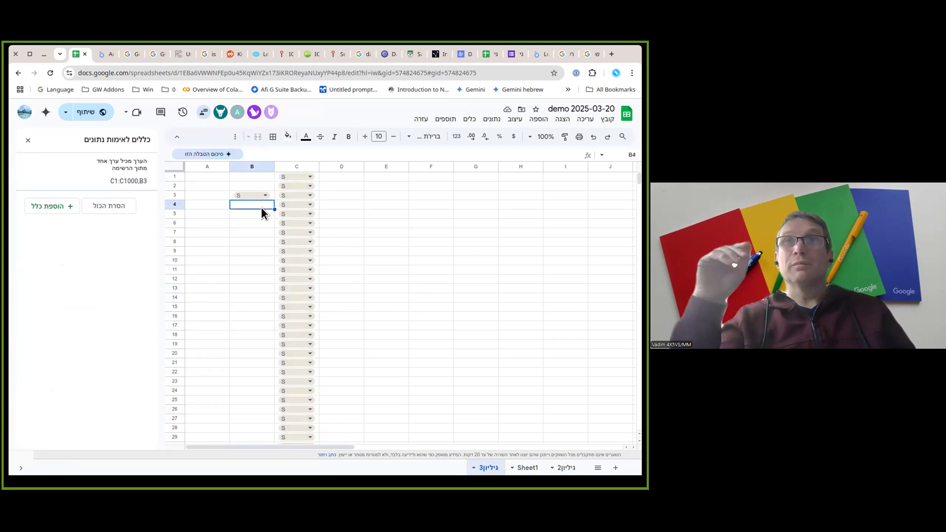
text(@)
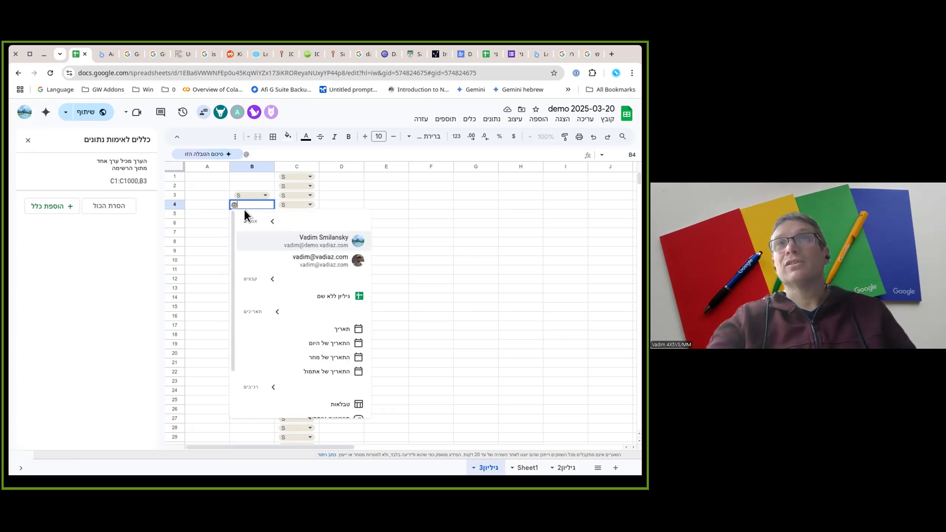
scroll(284, 340, down, 2)
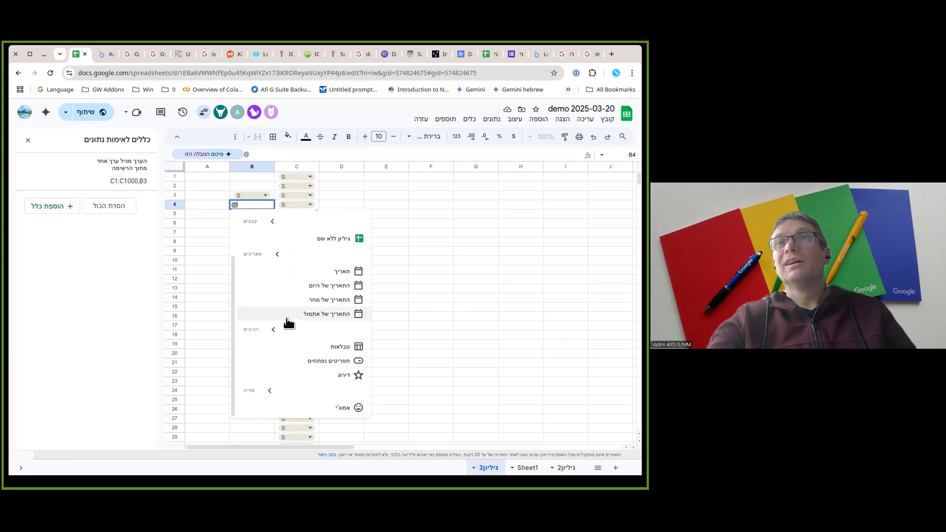
click(312, 375)
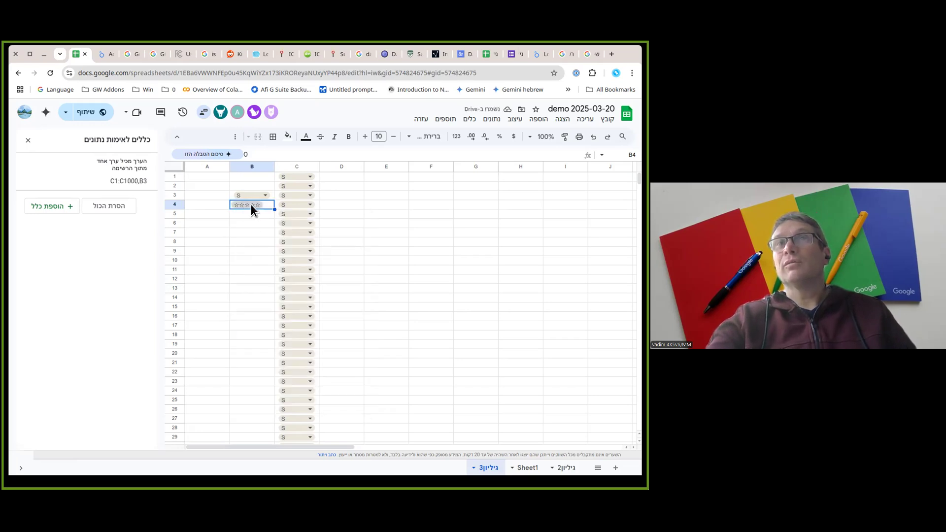
click(238, 203)
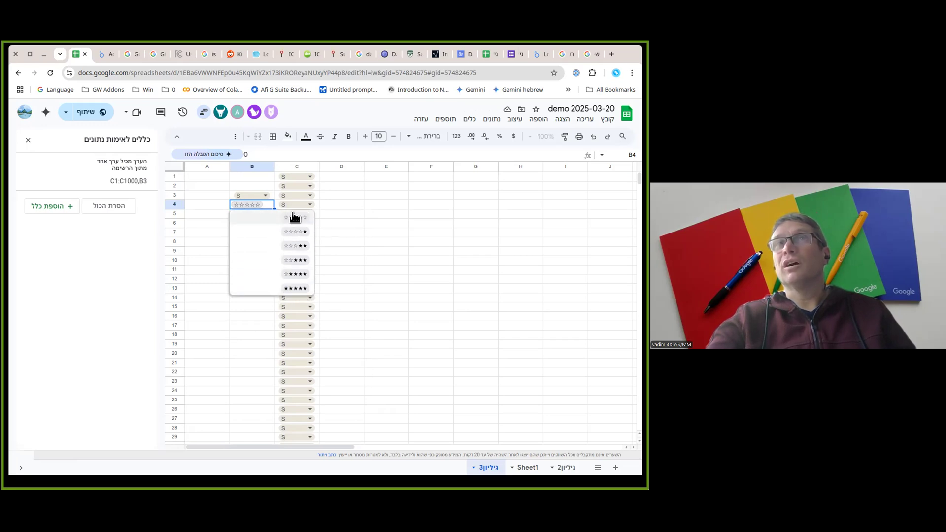
click(195, 218)
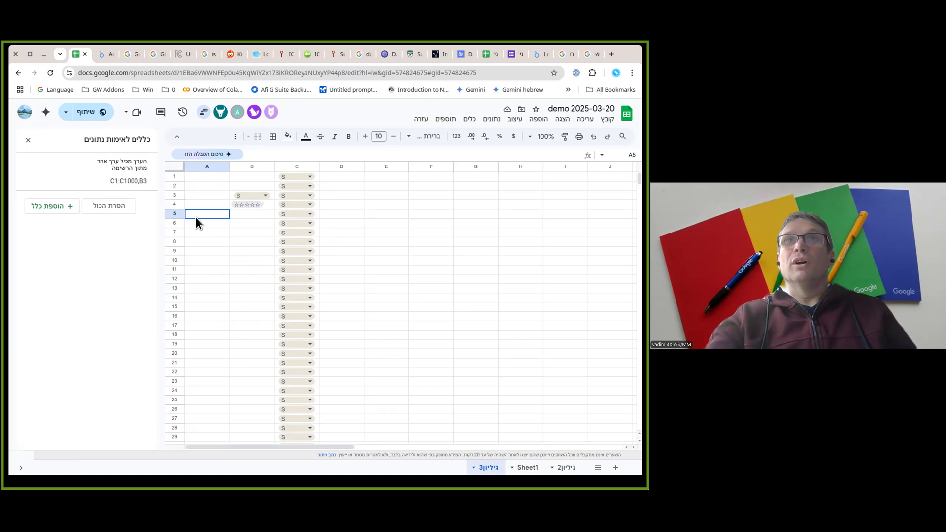
Step: Browse the smart insert options and emoji picker in cell B5, leaving only @ in the cell
click(240, 215)
text(@)
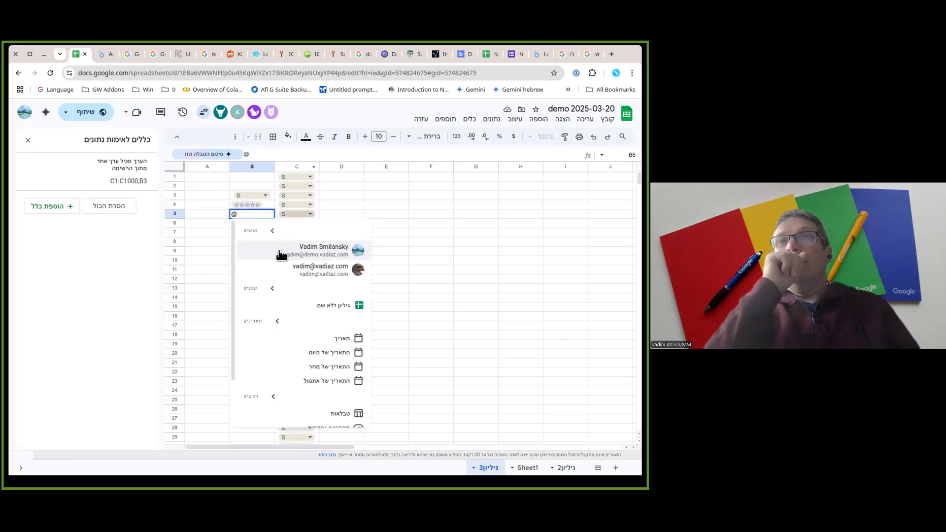
scroll(311, 344, down, 3)
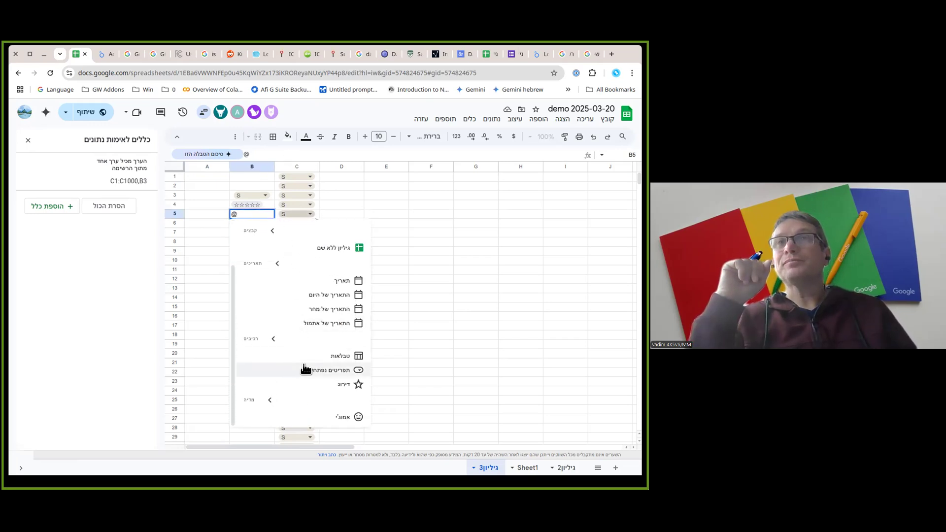
click(334, 418)
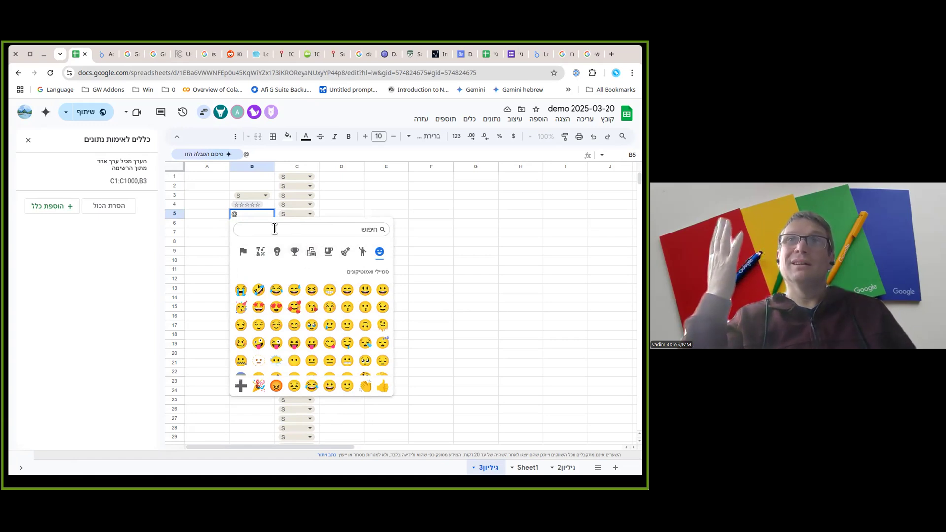
click(426, 205)
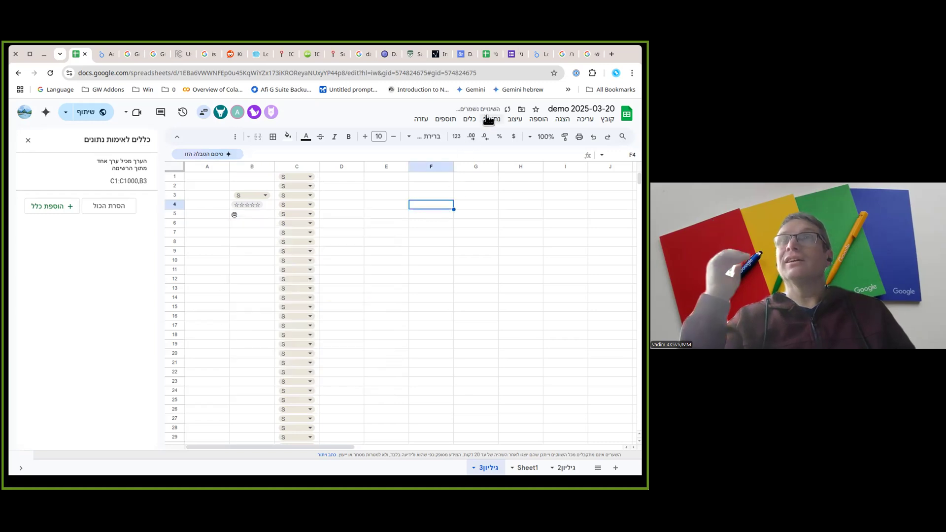
click(492, 120)
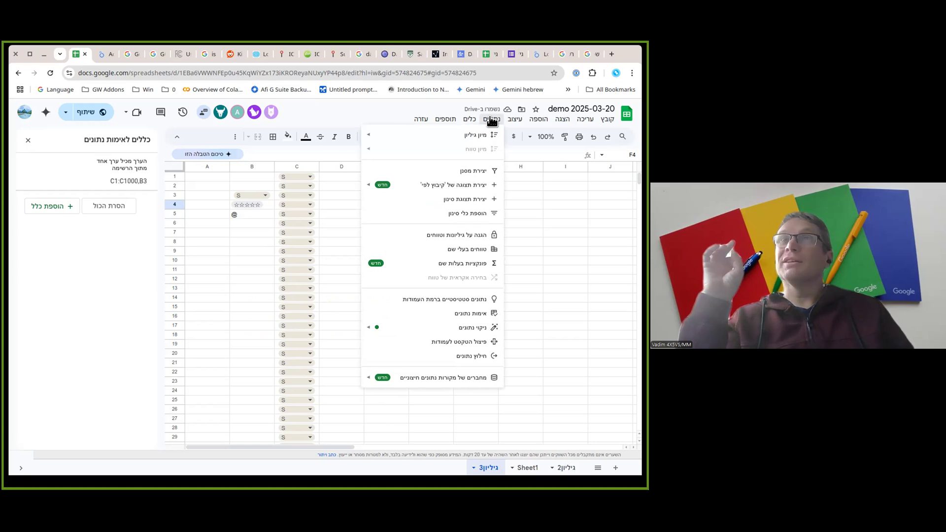
mouse_move(393, 190)
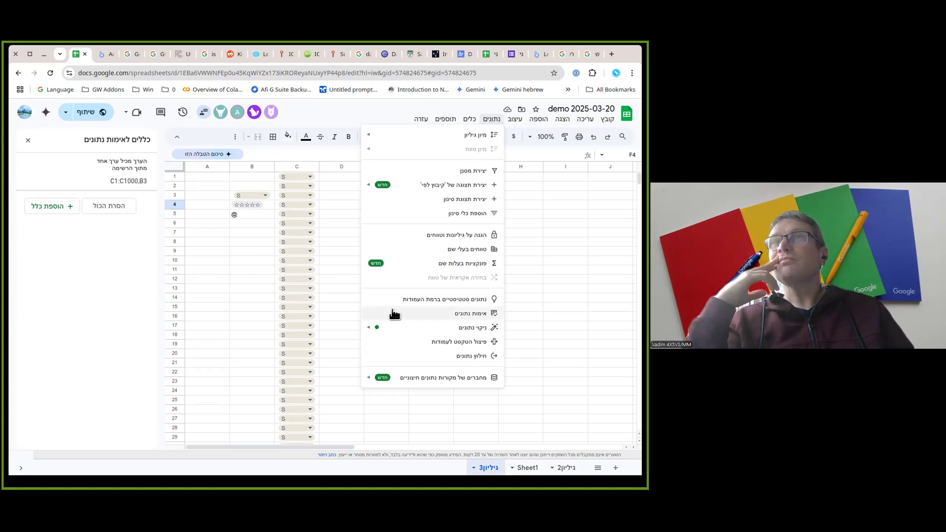
mouse_move(402, 328)
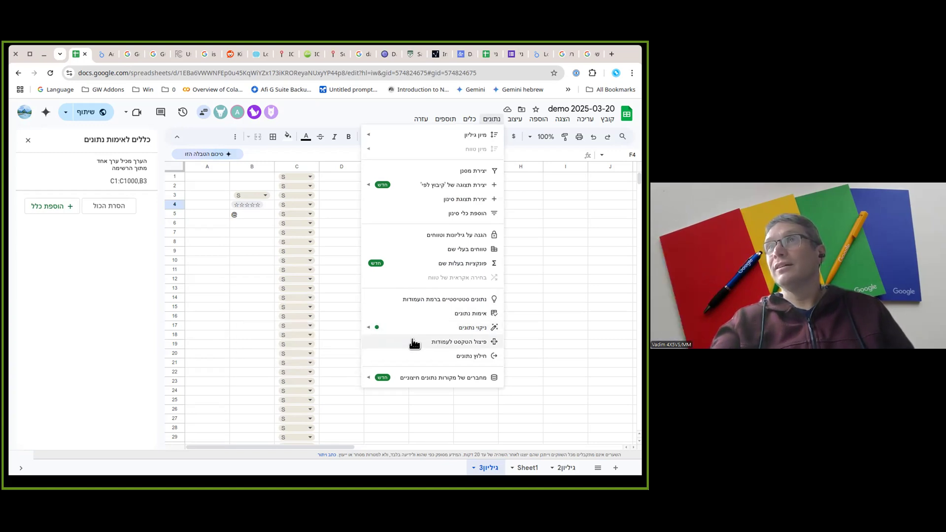
click(564, 313)
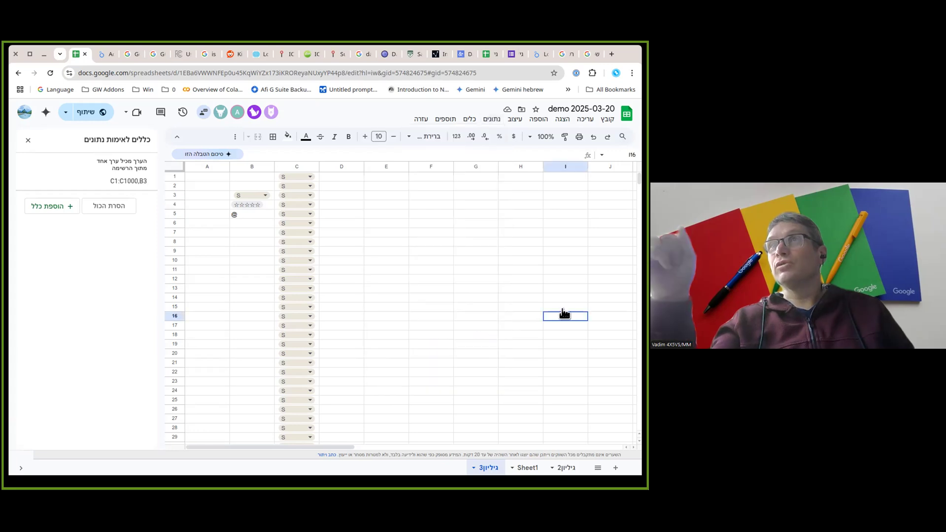
Step: Enter the comma-separated text "weq,ewq,eqwe,wqe" in cell E7 and reselect the cell
click(367, 234)
text(weq,e)
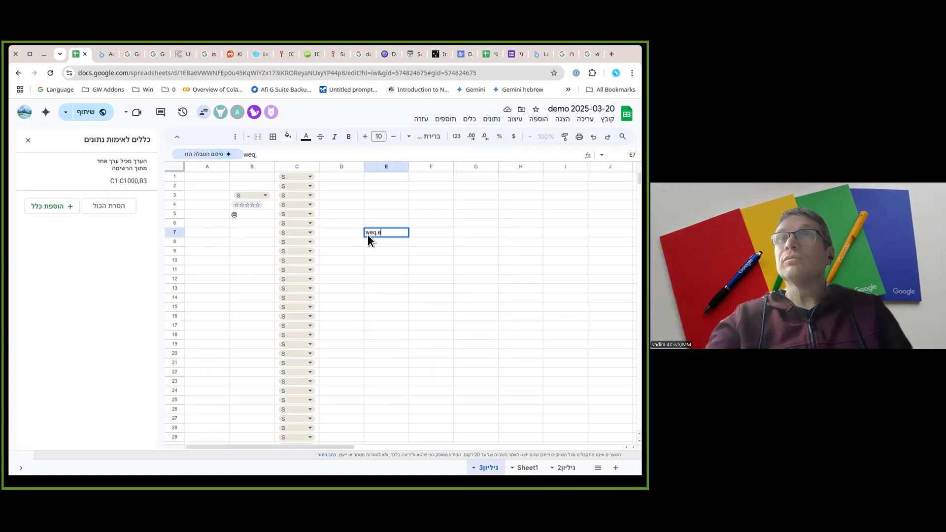
text(wq,eqwe,wqe)
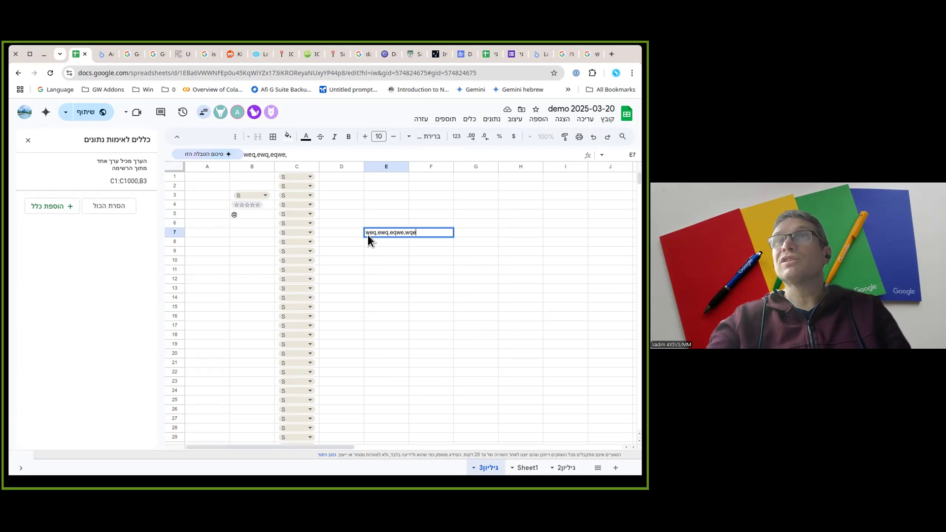
key(Return)
click(377, 232)
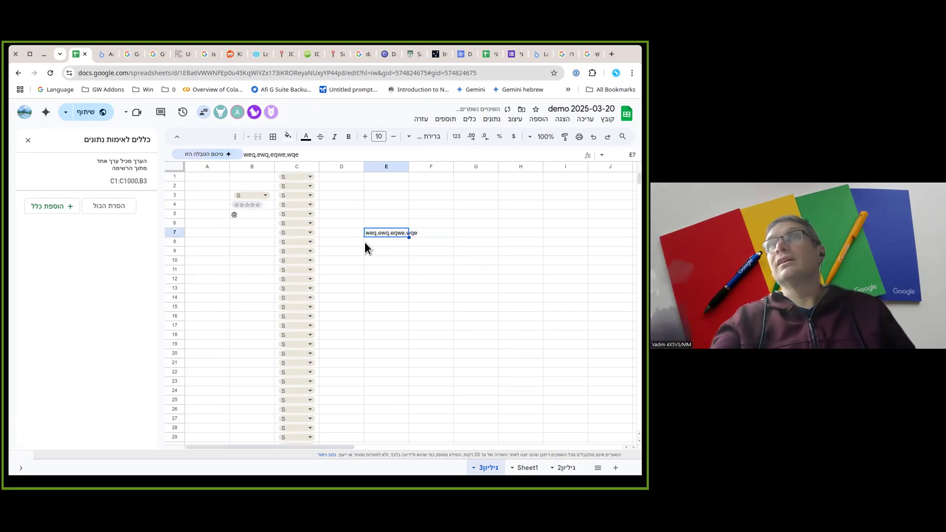
Step: Split the text in E7 into columns, using the comma (פסיק) as separator
click(491, 120)
click(445, 342)
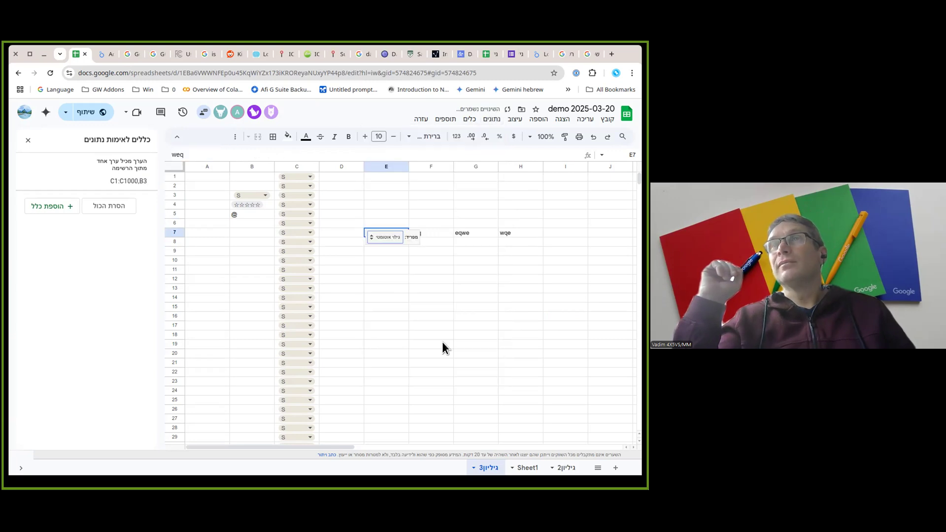
click(383, 237)
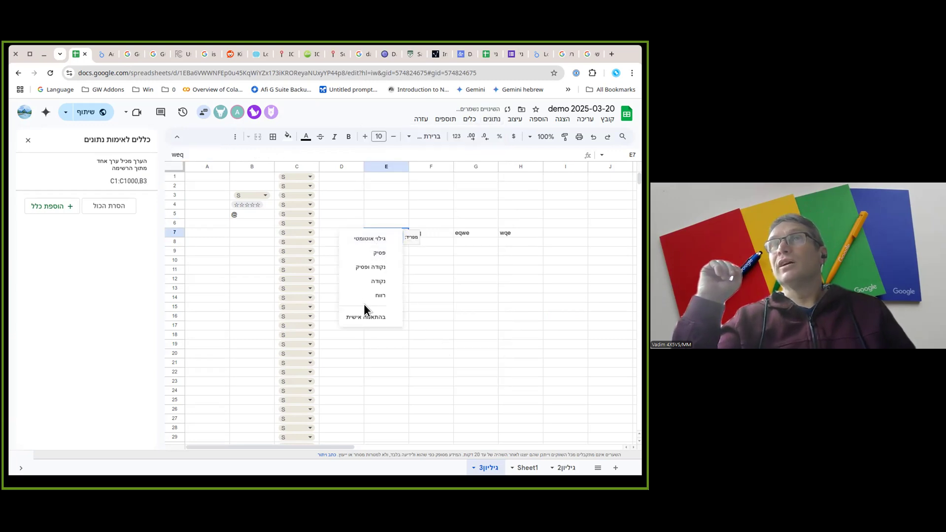
click(360, 256)
click(506, 270)
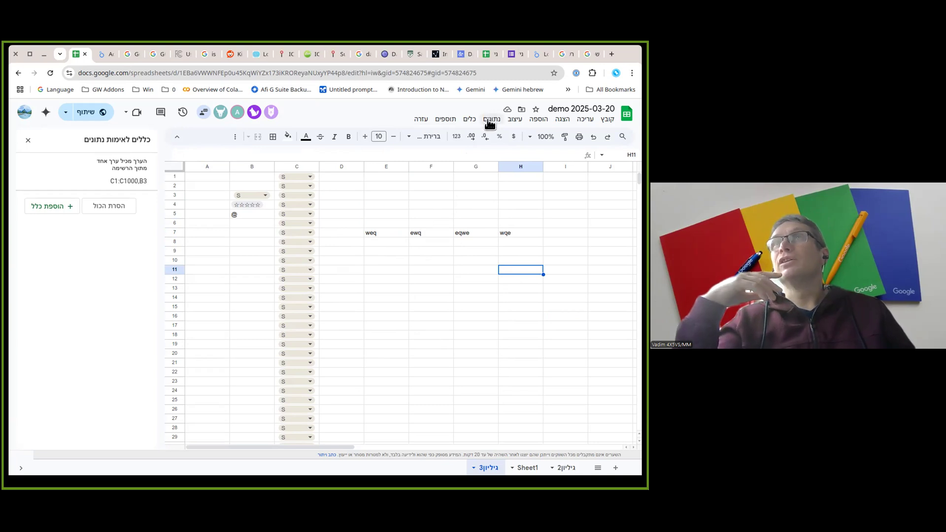
Step: View the data extraction settings for cell H11 and the BigQuery and Looker external data connectors
click(491, 118)
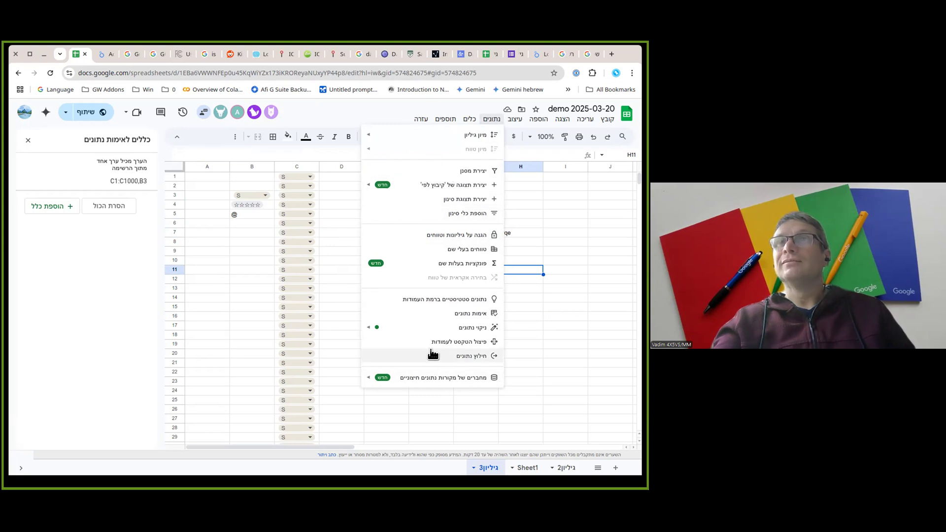
click(465, 357)
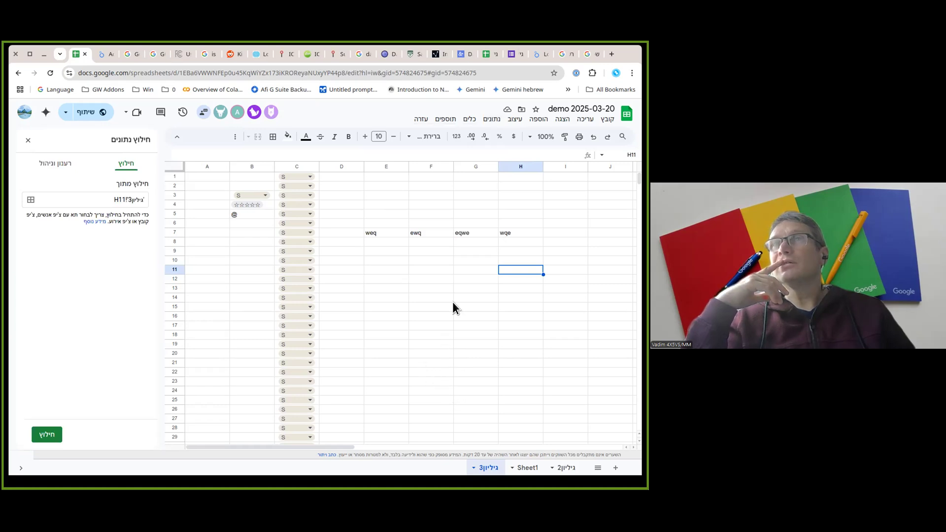
click(29, 140)
click(492, 121)
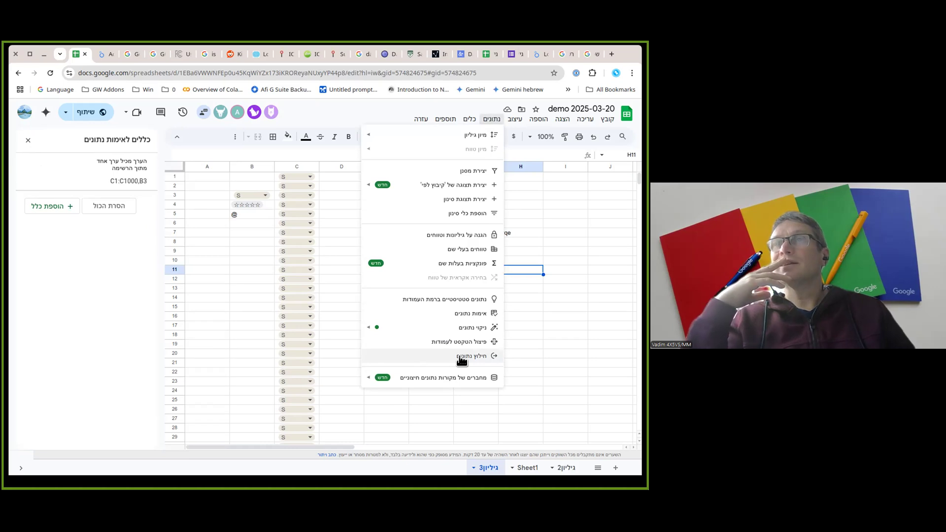
mouse_move(461, 379)
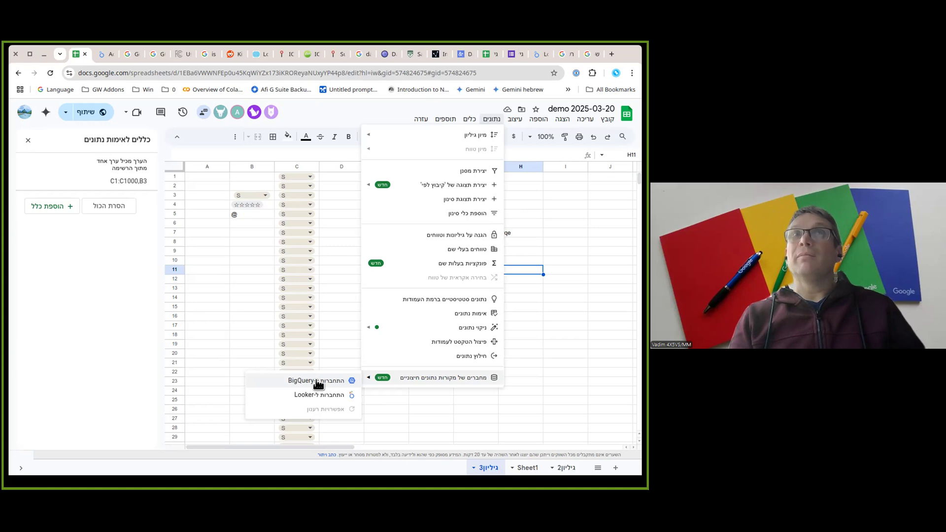
Step: Open the Gemini assistant beside the sheet
click(45, 112)
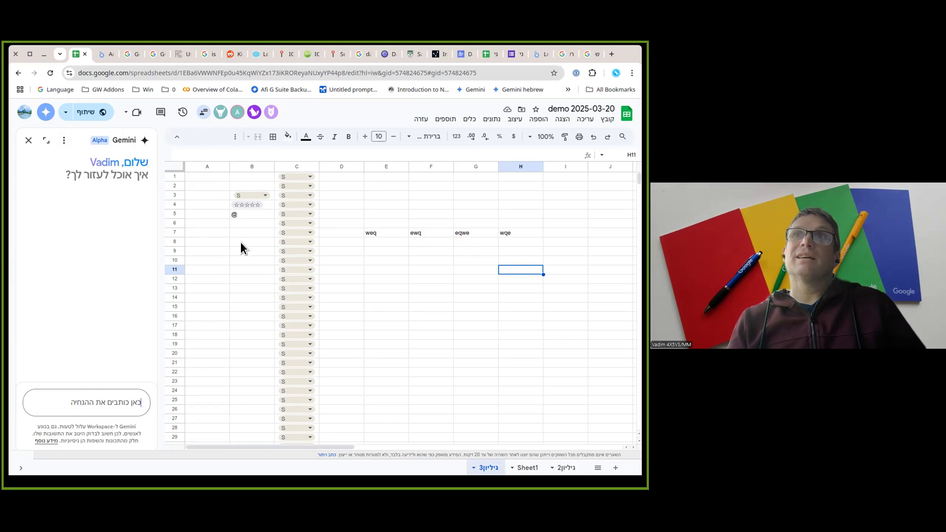
click(493, 121)
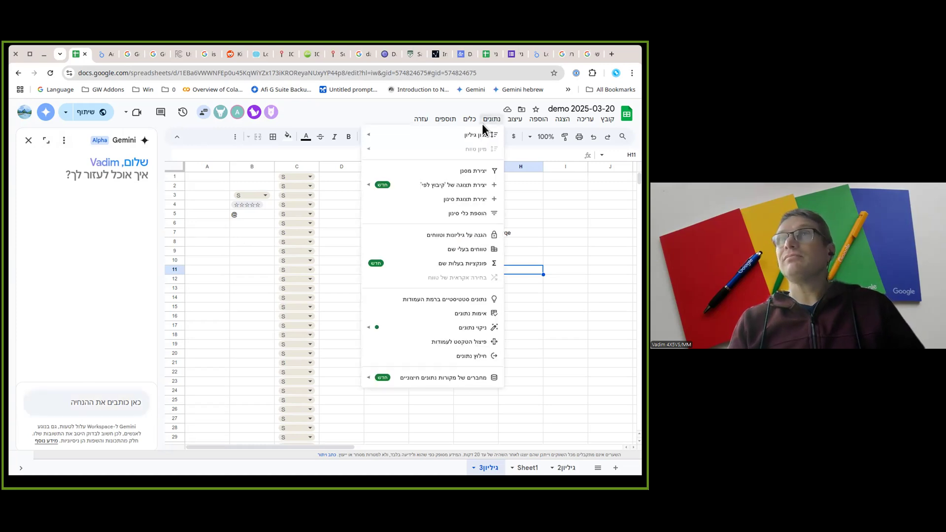
mouse_move(515, 122)
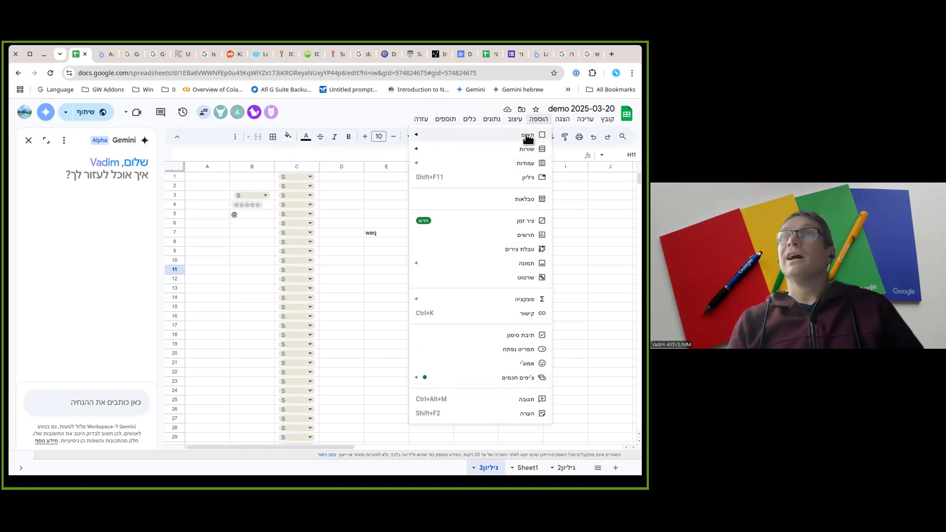
mouse_move(528, 139)
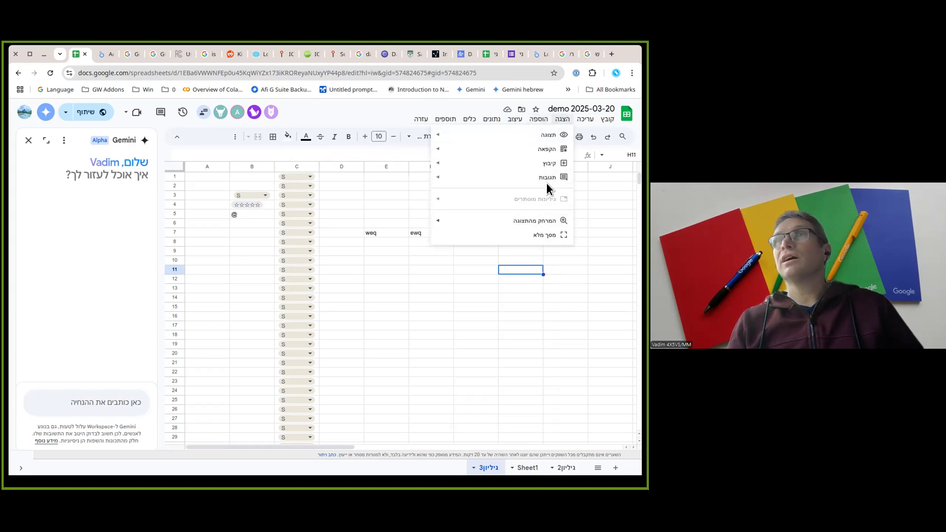
mouse_move(543, 167)
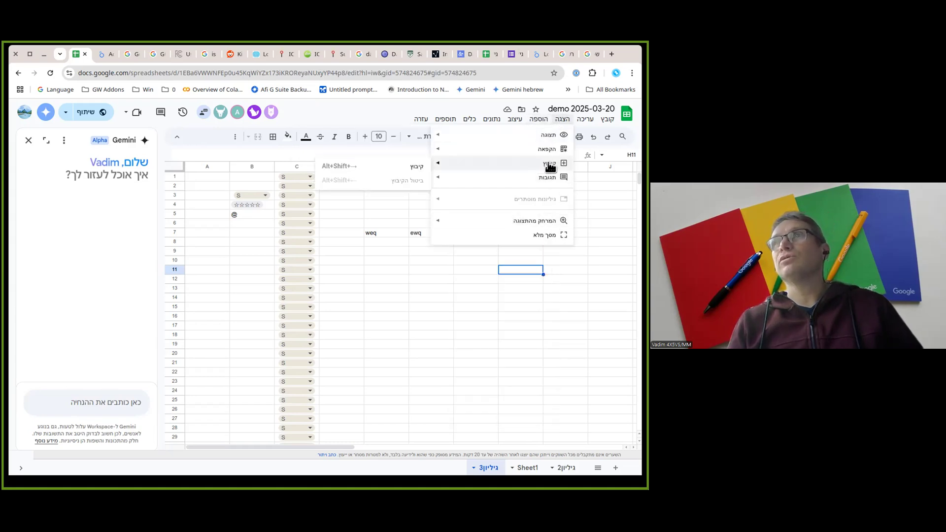
click(594, 241)
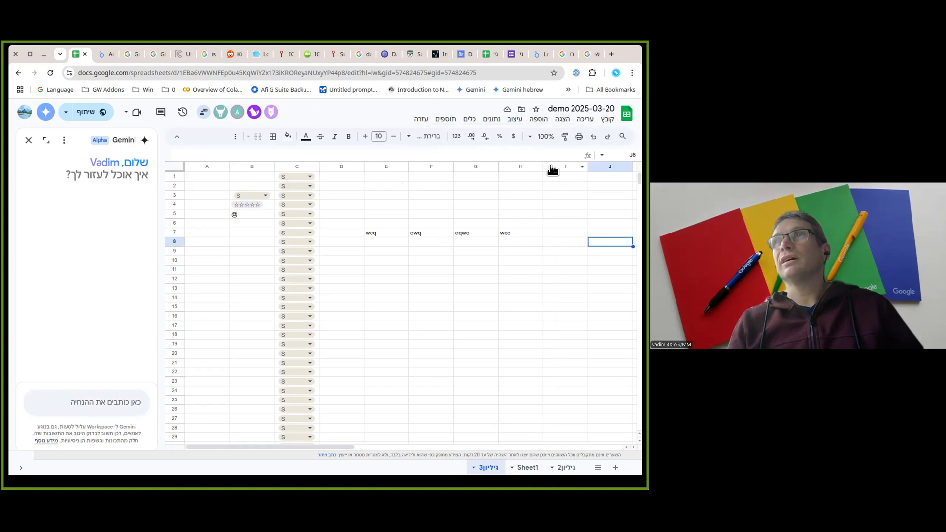
Step: Group columns H and I
drag(552, 167, 522, 167)
click(562, 119)
mouse_move(534, 165)
click(386, 166)
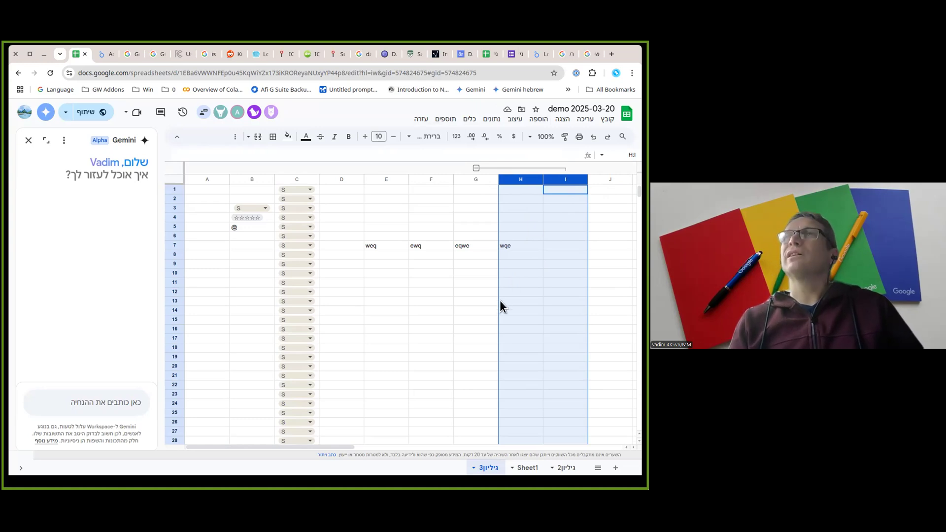
Step: Collapse and expand the group of columns H and I several times, leaving it collapsed
click(473, 169)
click(473, 168)
click(474, 169)
click(474, 169)
click(474, 169)
click(474, 169)
click(473, 168)
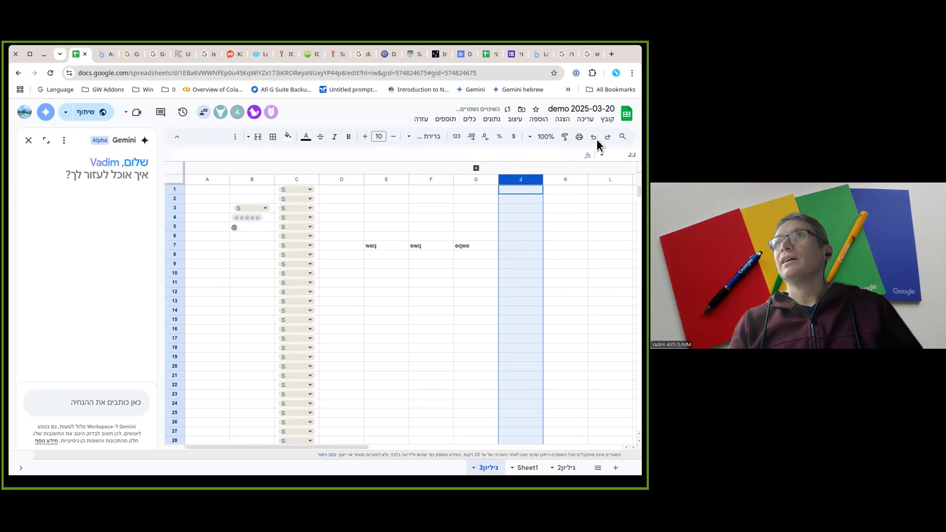
click(562, 119)
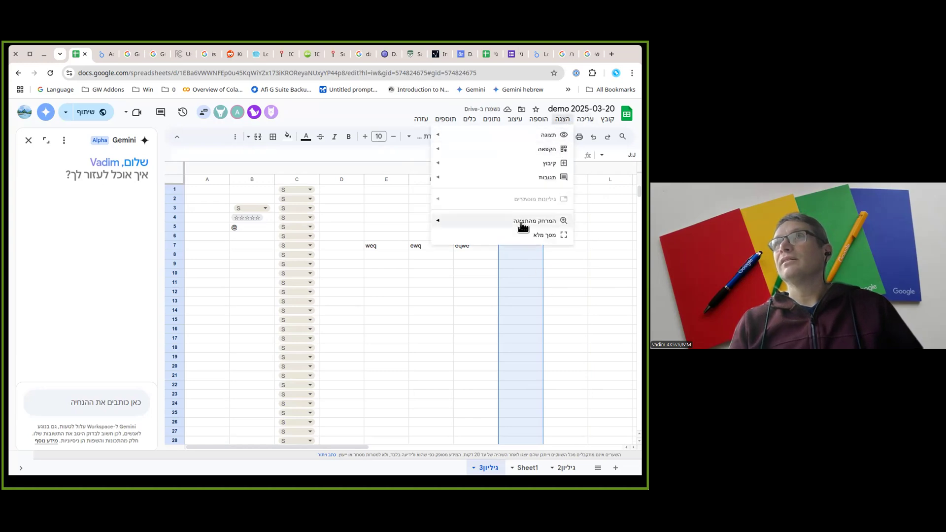
mouse_move(506, 151)
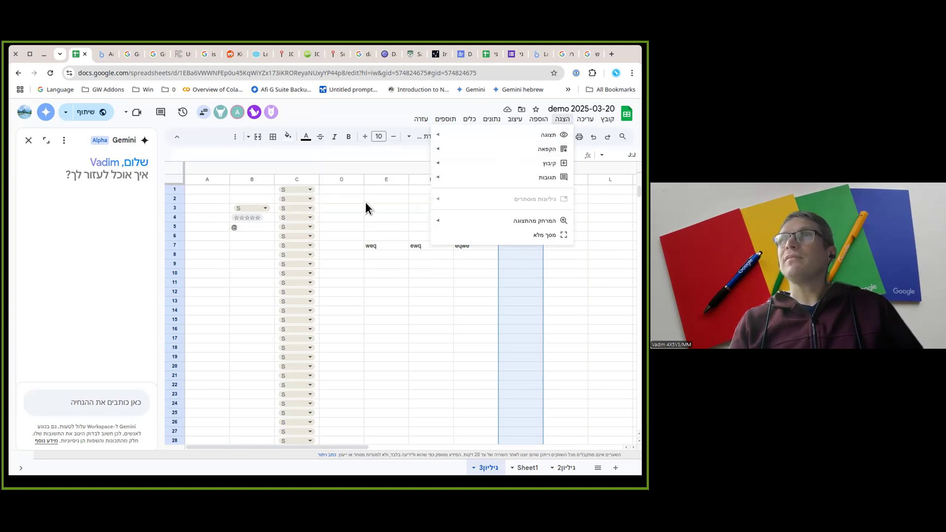
mouse_move(581, 120)
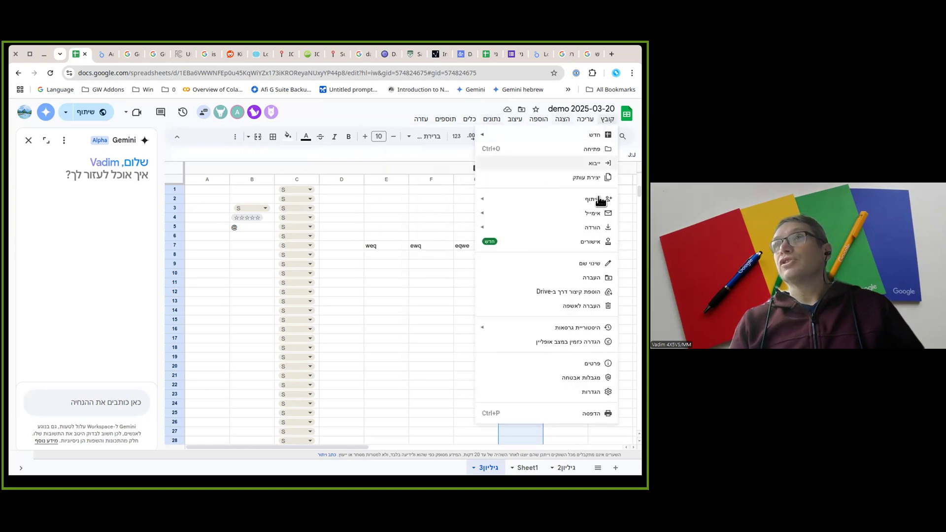
mouse_move(580, 204)
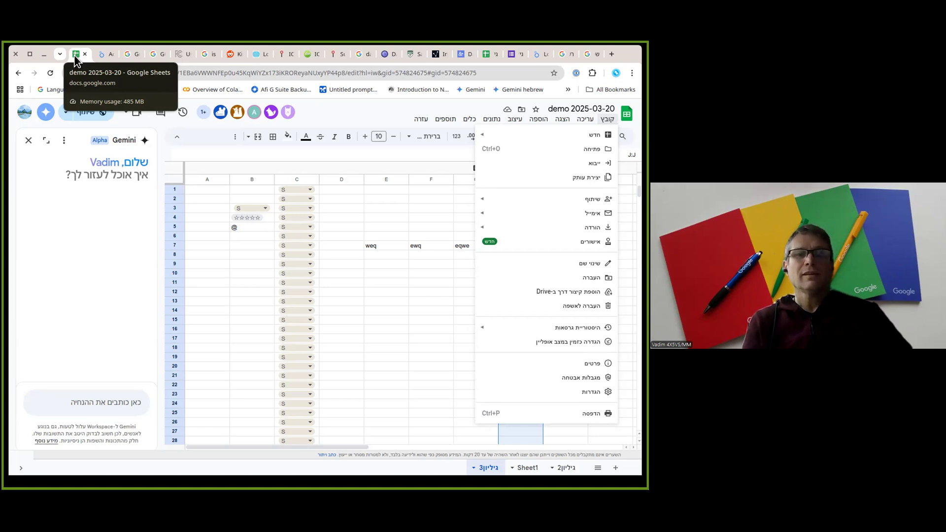
key(alt+Tab)
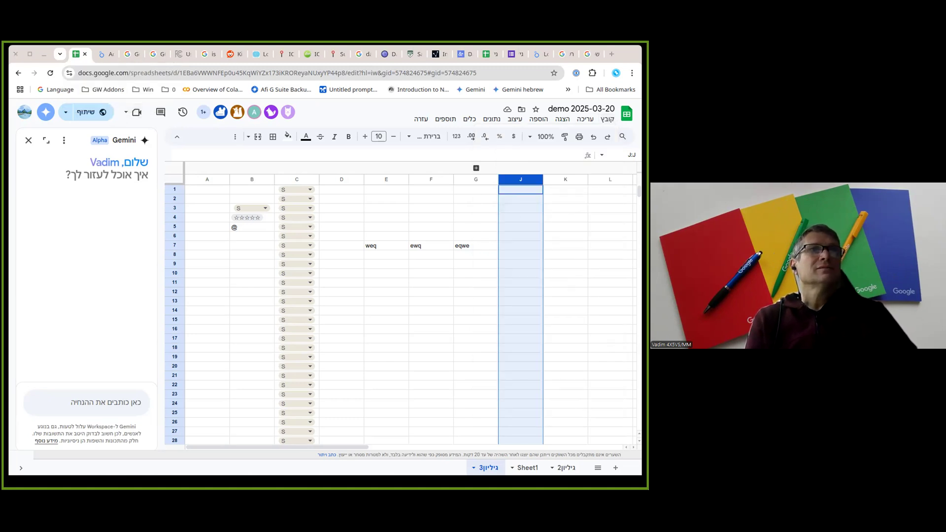